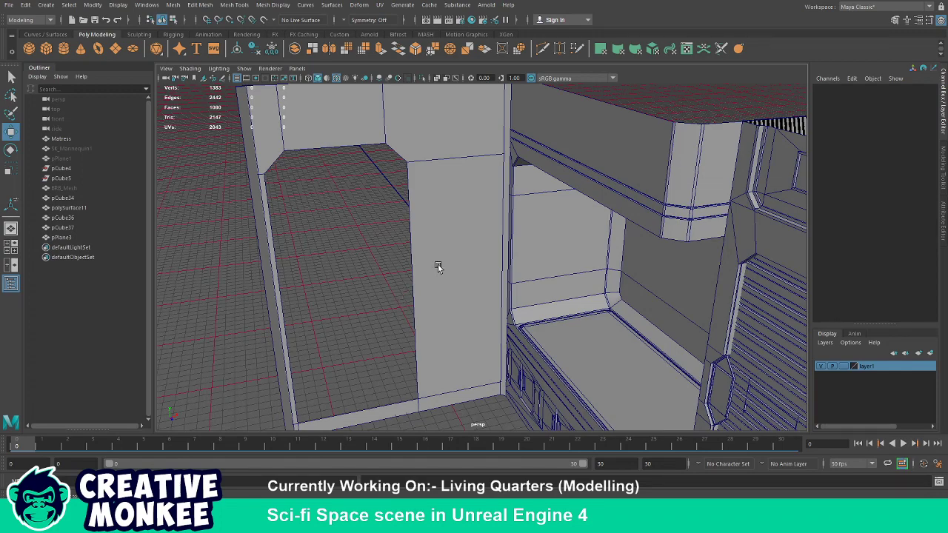
Duplicate the vented side wall panel pCube34 and move the copy left to X -2.99.
{"action": "scroll", "scroll_direction": "down", "scroll_amount": 3}
{"action": "left_click_drag", "start_coordinate": [435, 268], "coordinate": [584, 274]}
{"action": "left_click", "coordinate": [585, 274]}
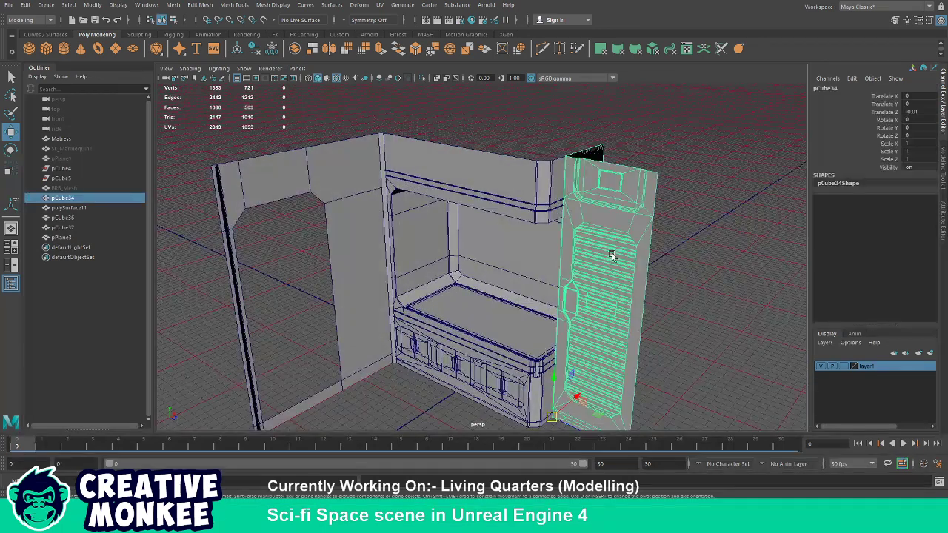
{"action": "left_click_drag", "start_coordinate": [602, 277], "coordinate": [600, 325]}
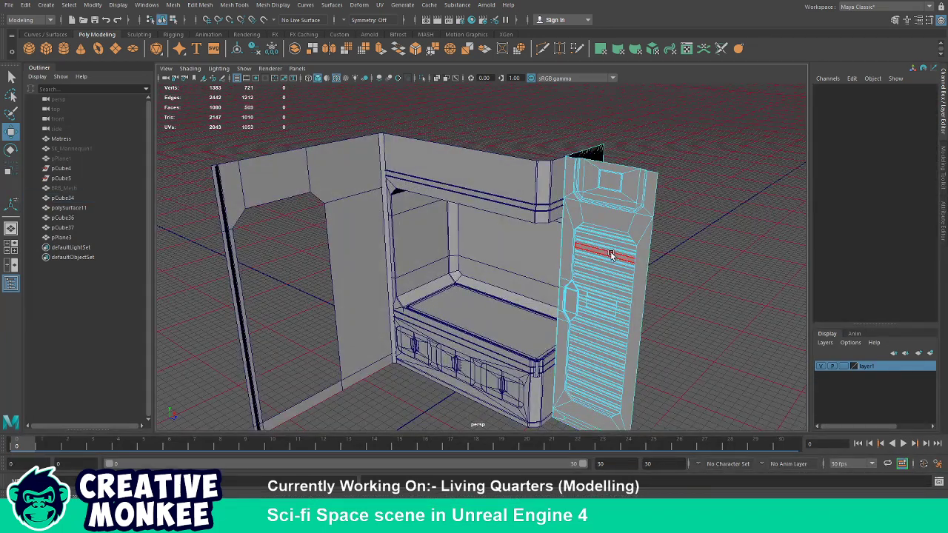
{"action": "left_click_drag", "start_coordinate": [610, 251], "coordinate": [637, 237]}
{"action": "key", "text": "ctrl+d"}
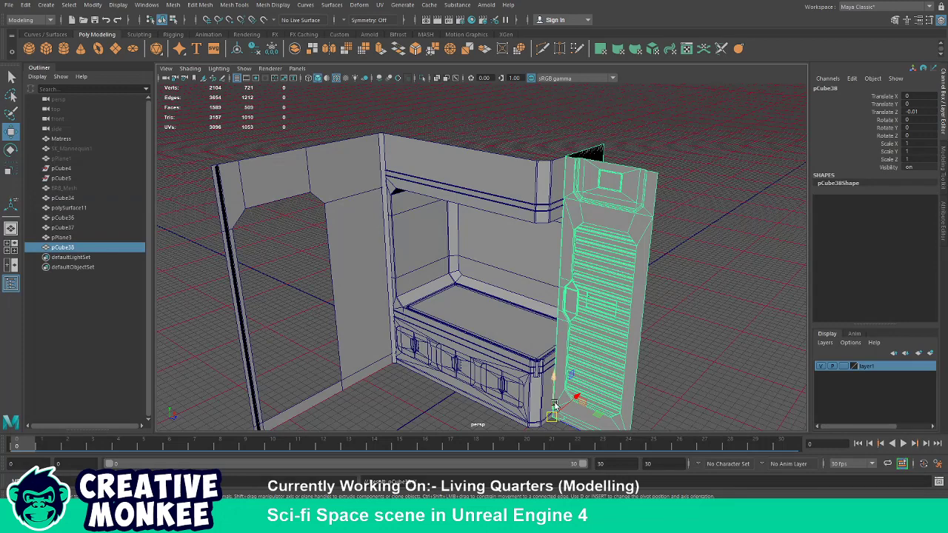
{"action": "left_click_drag", "start_coordinate": [564, 399], "coordinate": [332, 355]}
{"action": "key", "text": "e"}
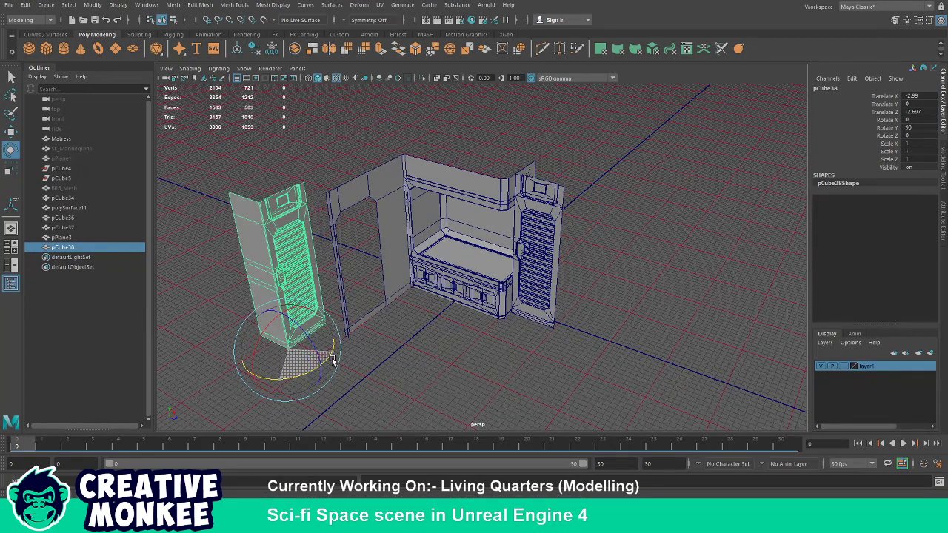
Turn the panel copy 90° sideways and zoom in on the door frame and bench.
{"action": "left_click", "coordinate": [399, 328]}
{"action": "scroll", "scroll_direction": "up", "scroll_amount": 3}
{"action": "left_click_drag", "start_coordinate": [399, 328], "coordinate": [366, 299]}
{"action": "scroll", "scroll_direction": "up", "scroll_amount": 3}
Delete the panel copy's outer frame faces, keeping the large vent area.
{"action": "left_click", "coordinate": [235, 175]}
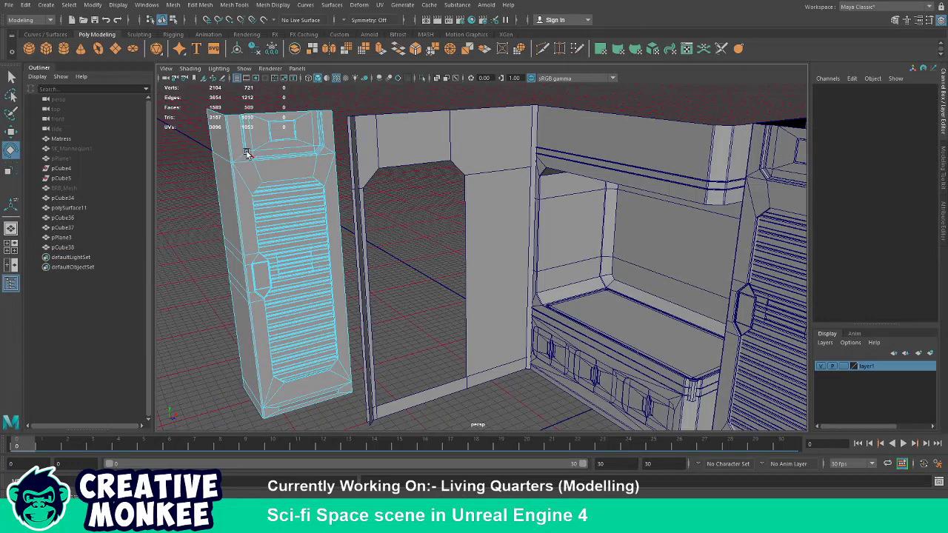
{"action": "key", "text": "Delete"}
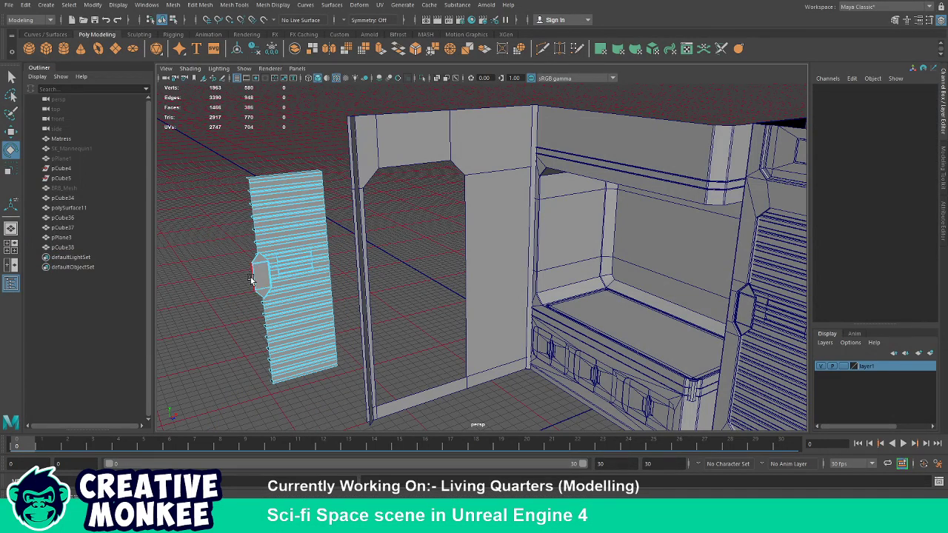
{"action": "left_click_drag", "start_coordinate": [249, 283], "coordinate": [292, 265]}
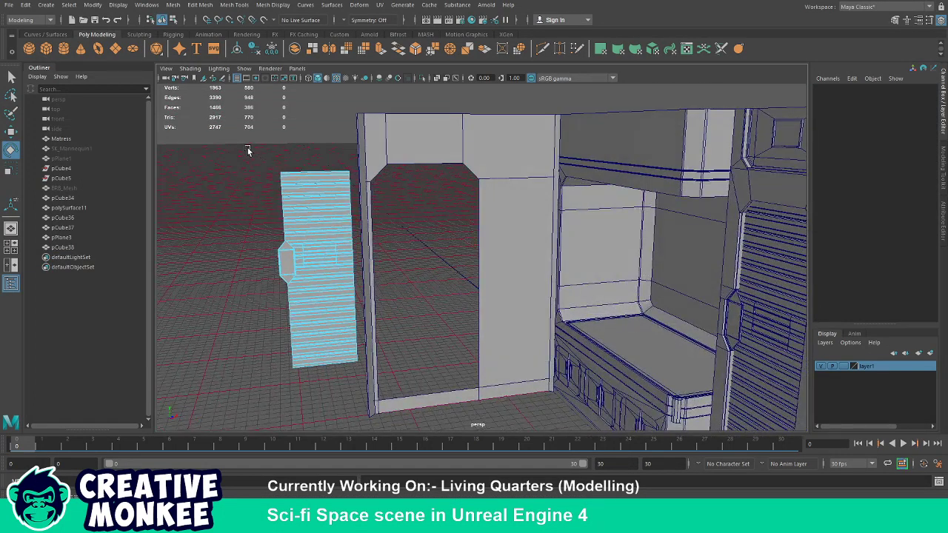
{"action": "left_click_drag", "start_coordinate": [248, 148], "coordinate": [380, 326]}
{"action": "left_click", "coordinate": [363, 348]}
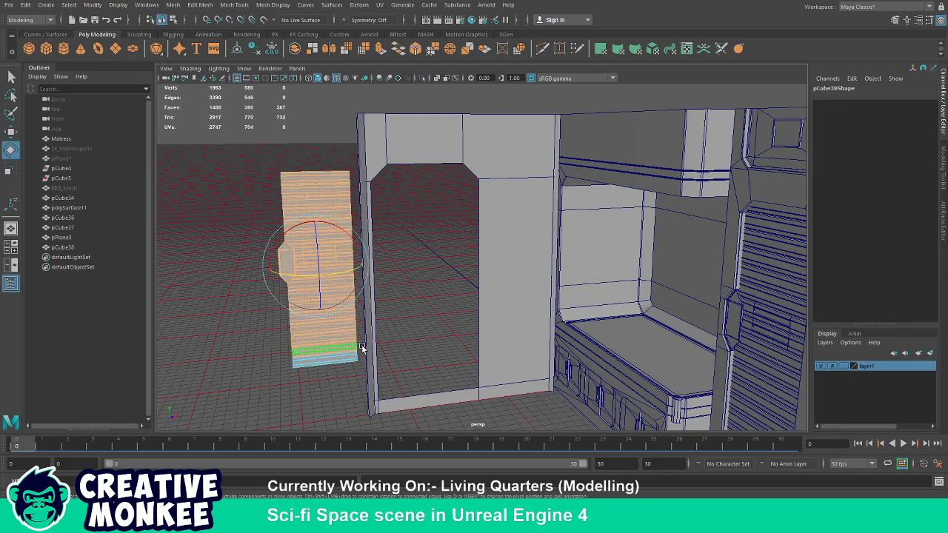
{"action": "key", "text": "Delete"}
{"action": "left_click_drag", "start_coordinate": [313, 390], "coordinate": [358, 294]}
{"action": "key", "text": "ctrl+z"}
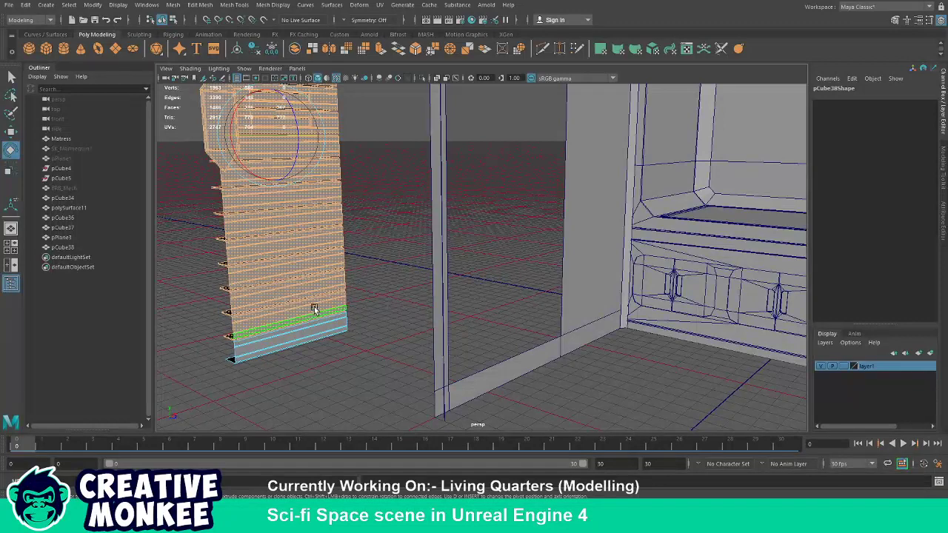
Separate the bottom strip by deleting the face strip above it and one vent strip.
{"action": "double_click", "coordinate": [308, 303]}
{"action": "key", "text": "Delete"}
{"action": "left_click_drag", "start_coordinate": [264, 281], "coordinate": [278, 92]}
{"action": "left_click_drag", "start_coordinate": [360, 200], "coordinate": [349, 233]}
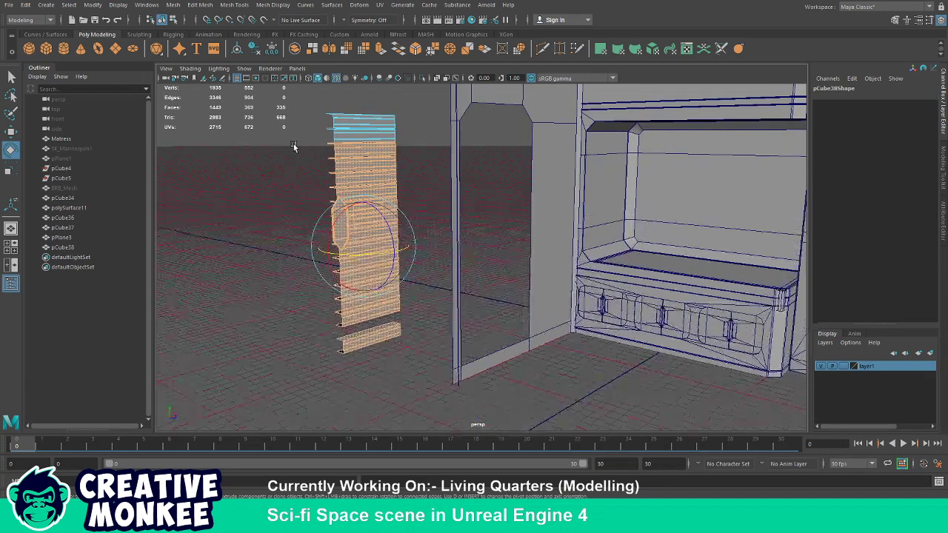
{"action": "key", "text": "ctrl+F11"}
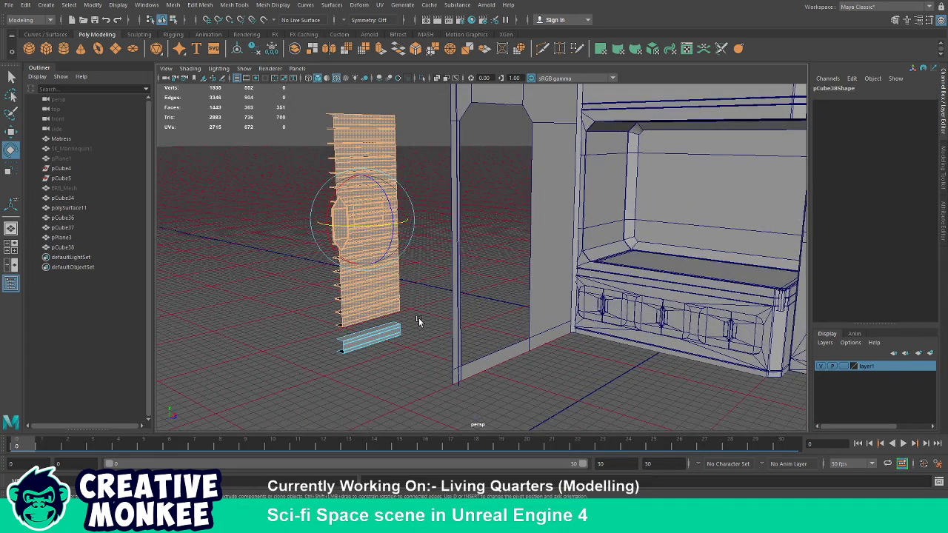
{"action": "key", "text": "Delete"}
{"action": "key", "text": "ctrl+z"}
{"action": "key", "text": "ctrl+z"}
{"action": "left_click", "coordinate": [367, 294]}
{"action": "key", "text": "Delete"}
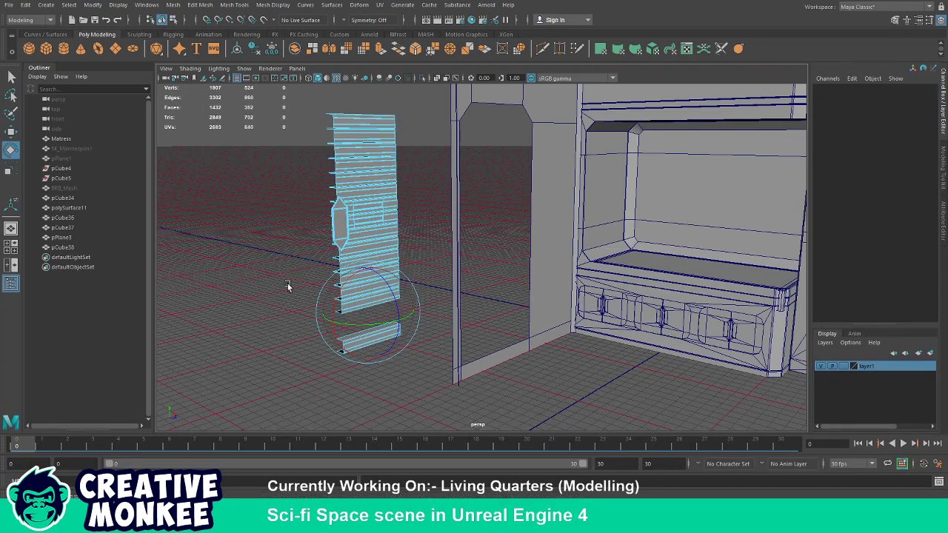
Delete the leftover lower strips and large panel, keeping only the small bottom trim strip.
{"action": "key", "text": "w"}
{"action": "left_click", "coordinate": [398, 294]}
{"action": "left_click", "coordinate": [392, 299]}
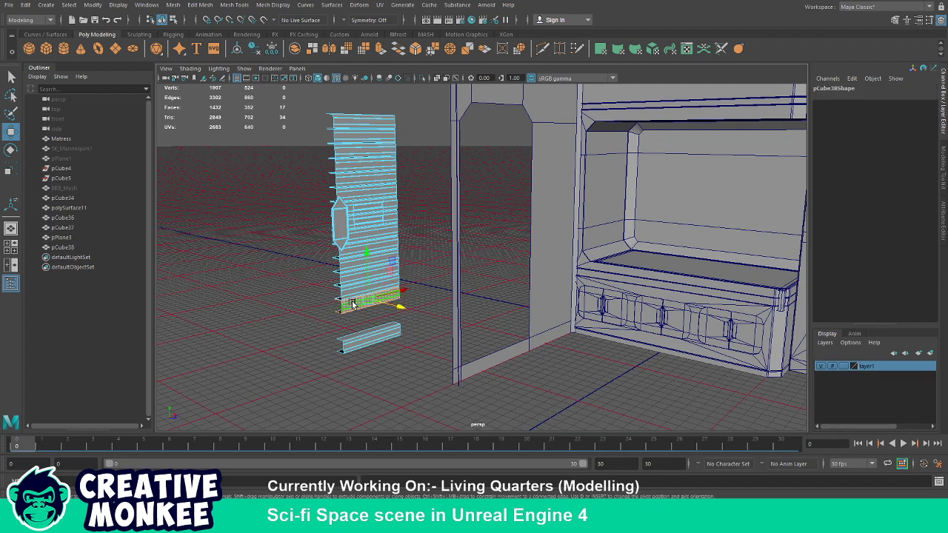
{"action": "key", "text": "Delete"}
{"action": "left_click", "coordinate": [348, 287]}
{"action": "key", "text": "Delete"}
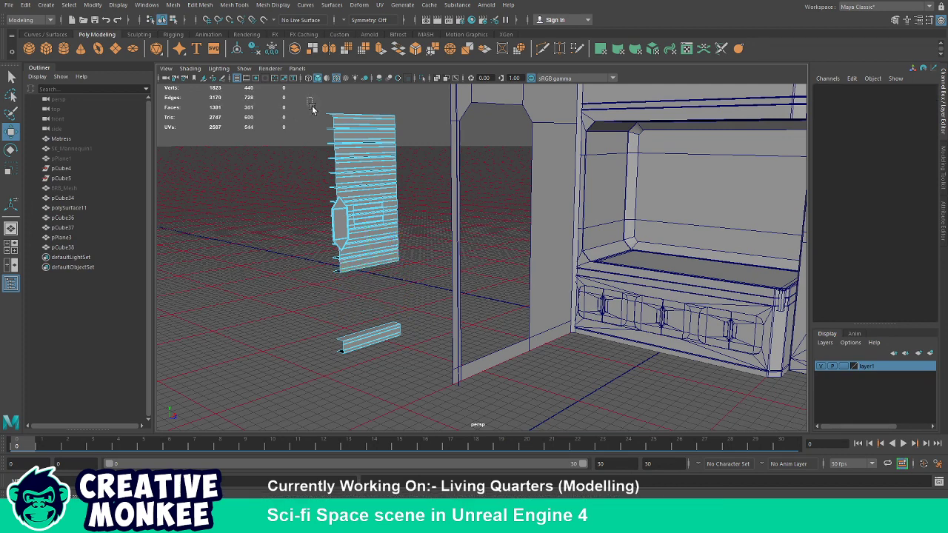
{"action": "left_click_drag", "start_coordinate": [307, 96], "coordinate": [424, 276]}
{"action": "key", "text": "Delete"}
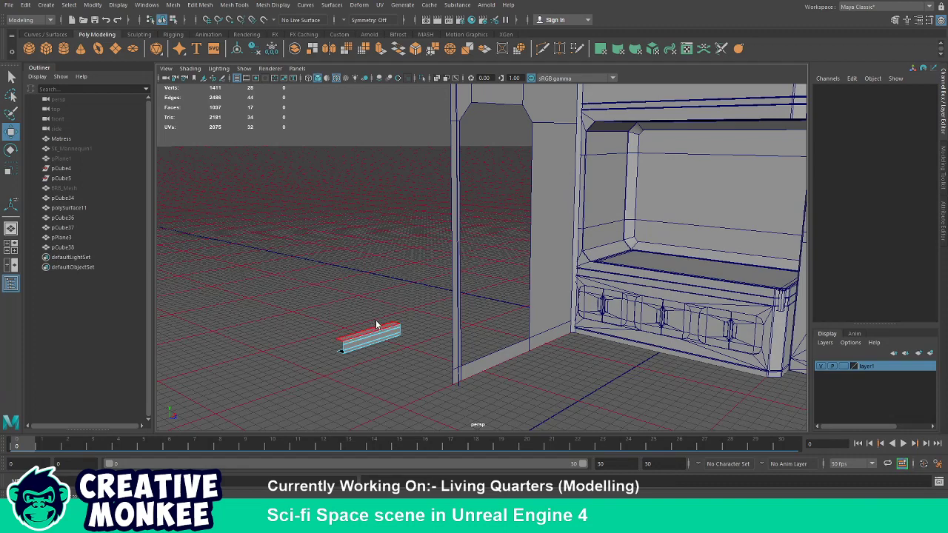
{"action": "left_click", "coordinate": [372, 330]}
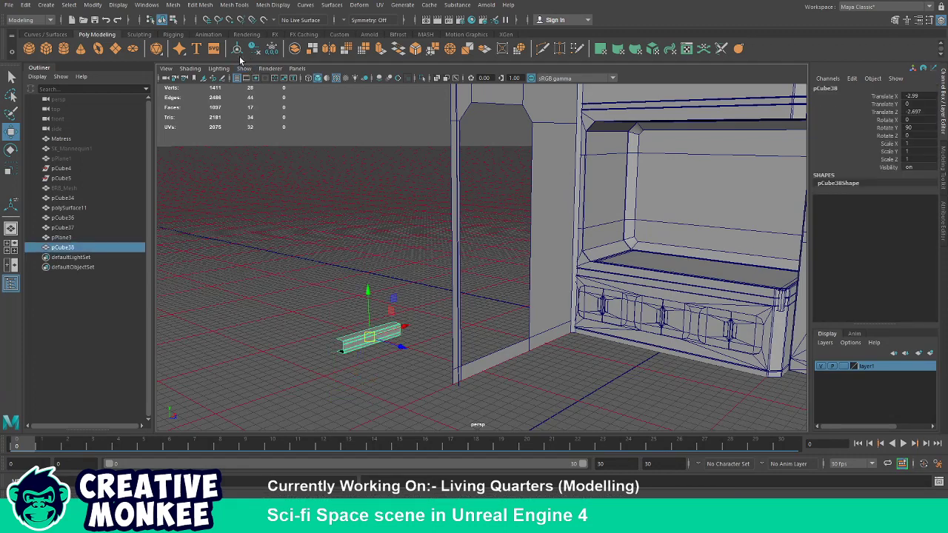
Raise the trim strip to Y 1.934, scale Z to about 1.614, and slide it to Z -2.099.
{"action": "left_click_drag", "start_coordinate": [348, 400], "coordinate": [450, 304]}
{"action": "left_click_drag", "start_coordinate": [451, 260], "coordinate": [457, 183]}
{"action": "key", "text": "r"}
{"action": "key", "text": "w"}
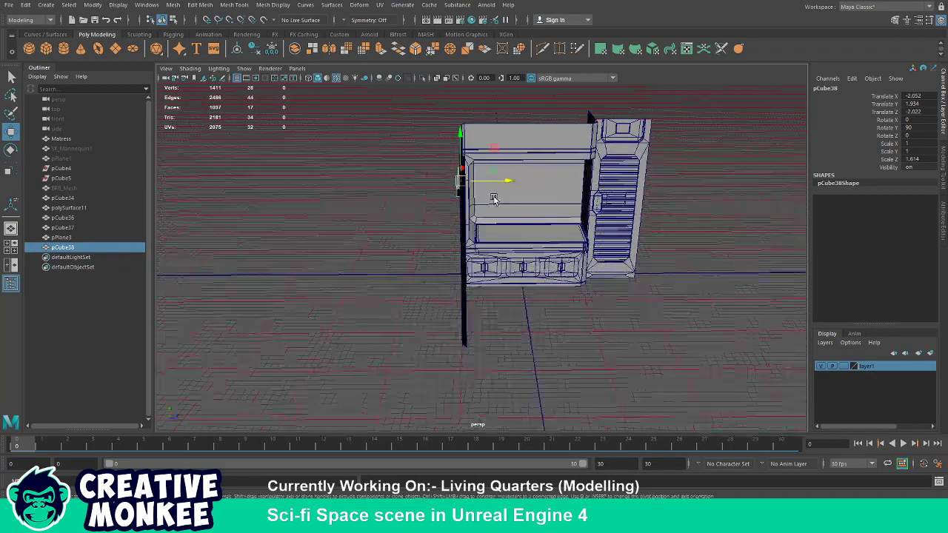
{"action": "scroll", "scroll_direction": "up", "scroll_amount": 3}
{"action": "left_click_drag", "start_coordinate": [539, 244], "coordinate": [474, 240]}
{"action": "left_click_drag", "start_coordinate": [474, 239], "coordinate": [435, 201]}
{"action": "key", "text": "r"}
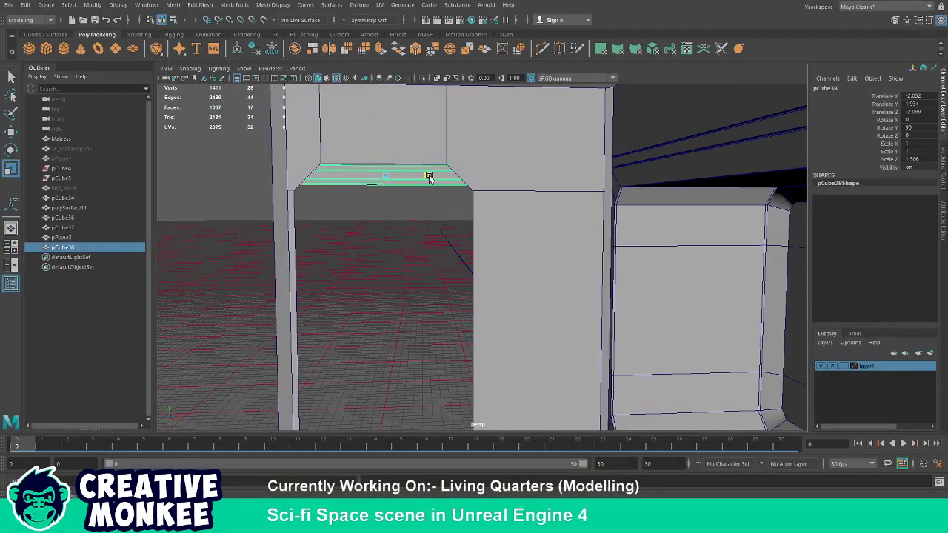
{"action": "left_click_drag", "start_coordinate": [425, 197], "coordinate": [434, 205]}
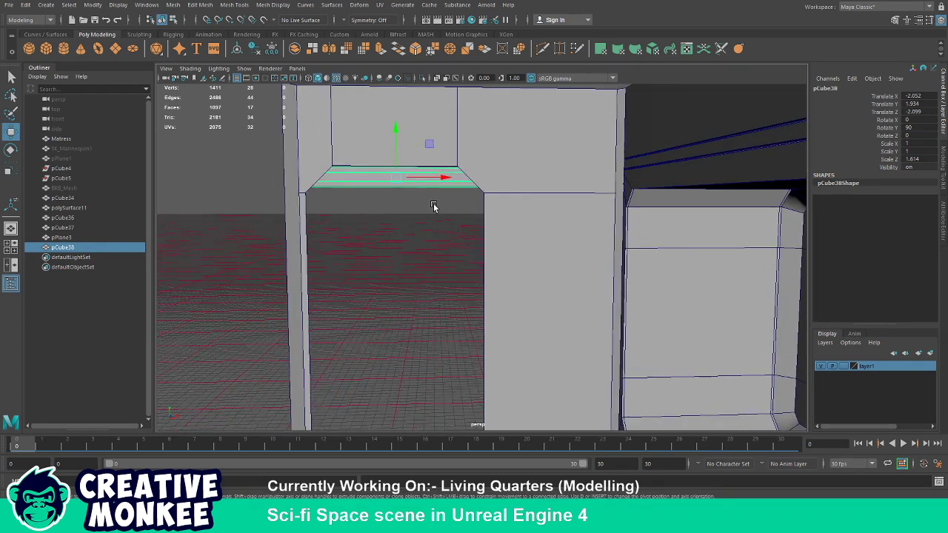
{"action": "left_click", "coordinate": [433, 205]}
{"action": "left_click", "coordinate": [542, 48]}
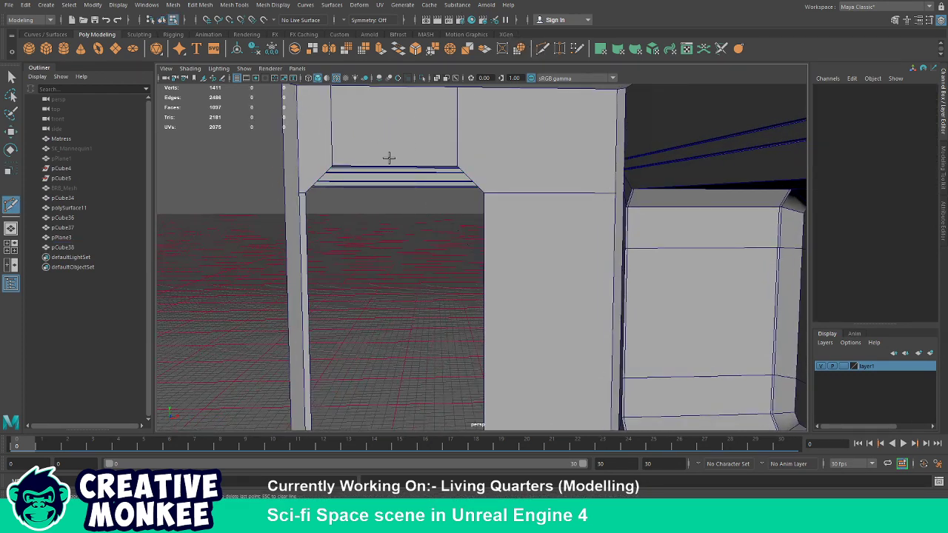
Multi-Cut a test edge across the doorway bevel, slide it, then delete it.
{"action": "left_click", "coordinate": [395, 148]}
{"action": "key", "text": "w"}
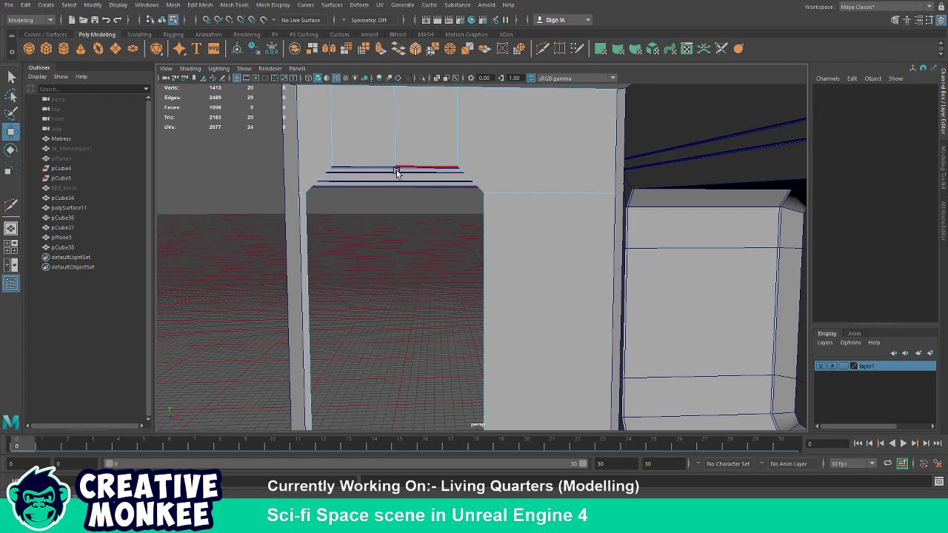
{"action": "left_click", "coordinate": [412, 182]}
{"action": "left_click", "coordinate": [413, 181]}
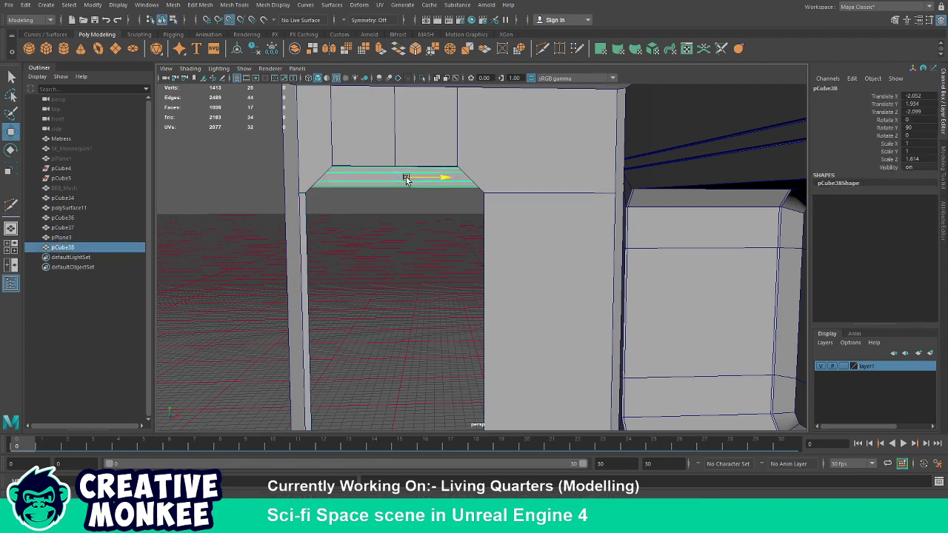
{"action": "left_click_drag", "start_coordinate": [419, 180], "coordinate": [394, 170]}
{"action": "left_click_drag", "start_coordinate": [408, 205], "coordinate": [416, 230]}
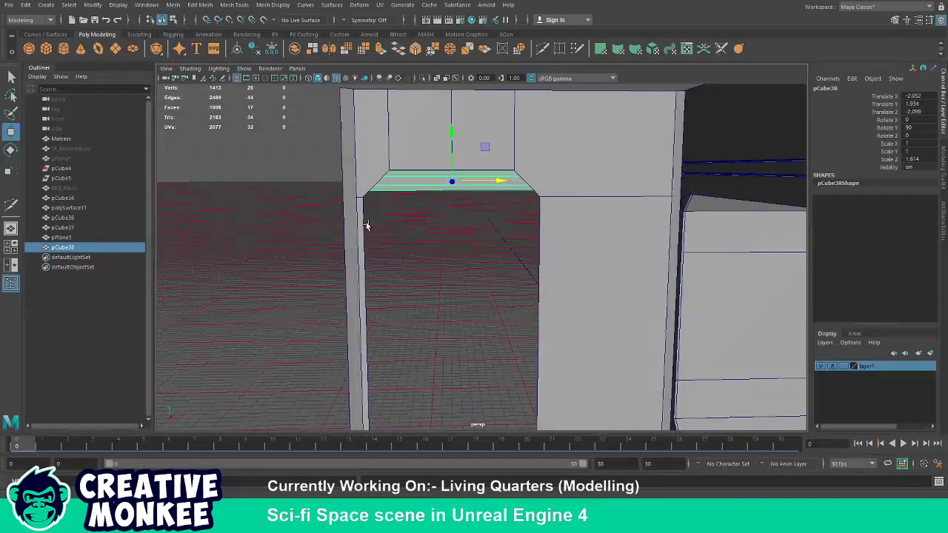
{"action": "key", "text": "Delete"}
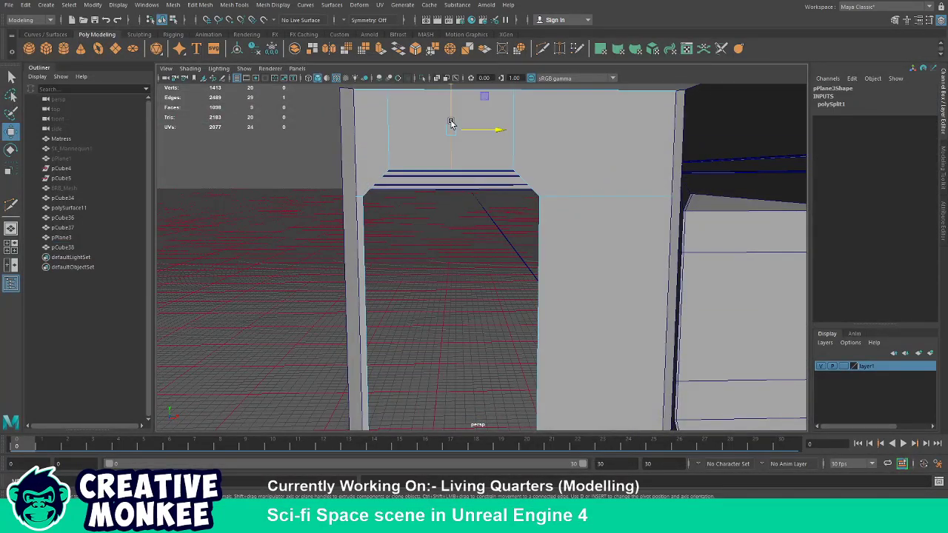
Duplicate the doorway trim twice, stacking pCube39 at Y 1.82 and pCube40 at Y 1.703.
{"action": "left_click", "coordinate": [491, 178]}
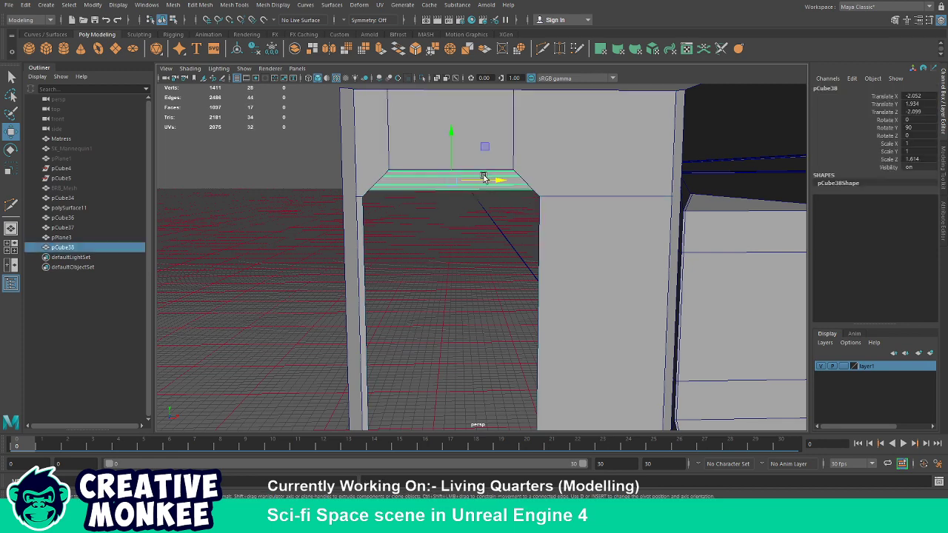
{"action": "scroll", "scroll_direction": "up", "scroll_amount": 3}
{"action": "left_click_drag", "start_coordinate": [482, 182], "coordinate": [505, 191]}
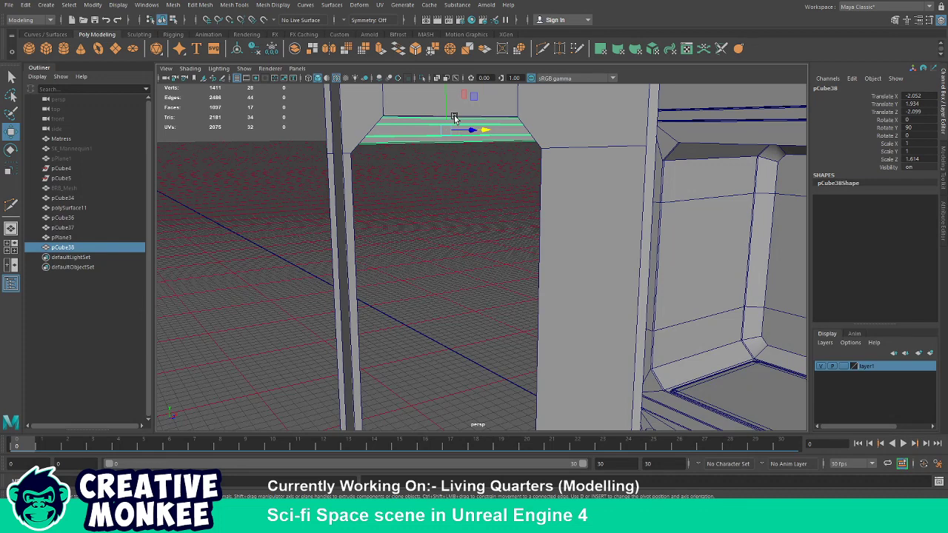
{"action": "key", "text": "ctrl+d"}
{"action": "left_click_drag", "start_coordinate": [446, 101], "coordinate": [511, 177]}
{"action": "key", "text": "ctrl+d"}
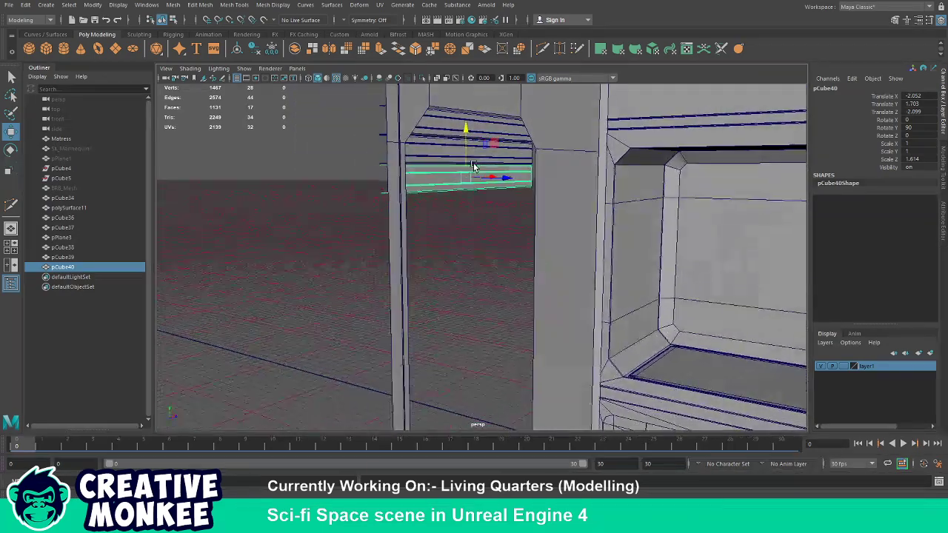
Extrude the doorway's vertical edge into a thick flange with Thickness -2.6.
{"action": "left_click", "coordinate": [535, 174]}
{"action": "left_click_drag", "start_coordinate": [541, 208], "coordinate": [536, 198]}
{"action": "left_click", "coordinate": [536, 198]}
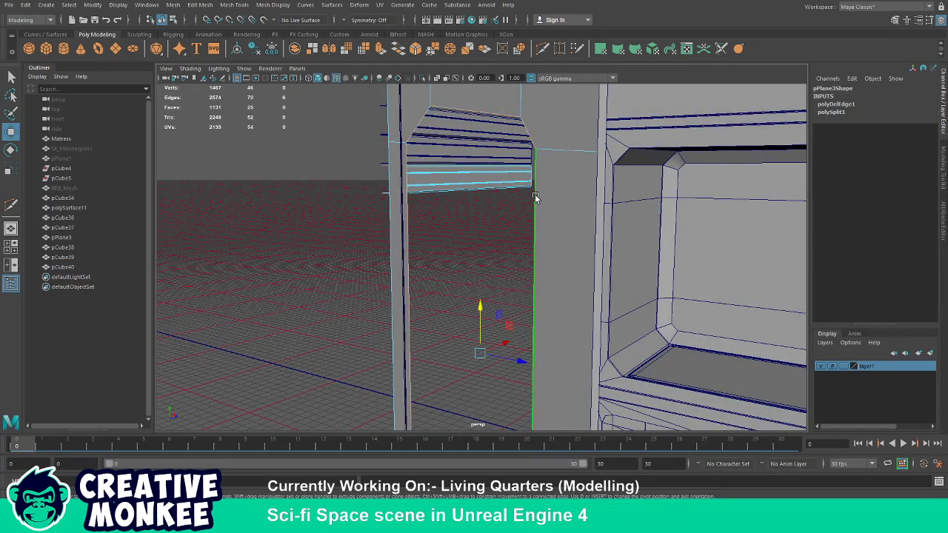
{"action": "left_click_drag", "start_coordinate": [536, 198], "coordinate": [513, 181]}
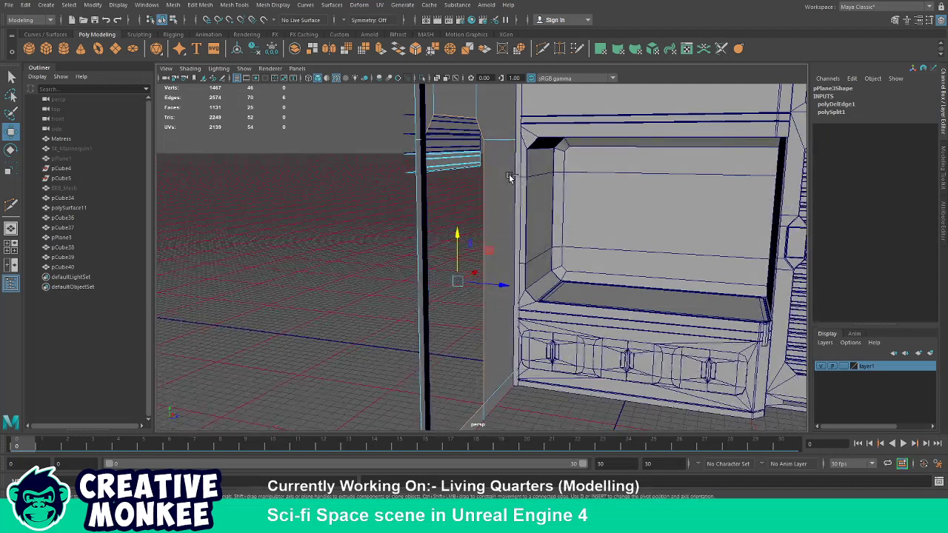
{"action": "key", "text": "ctrl+e"}
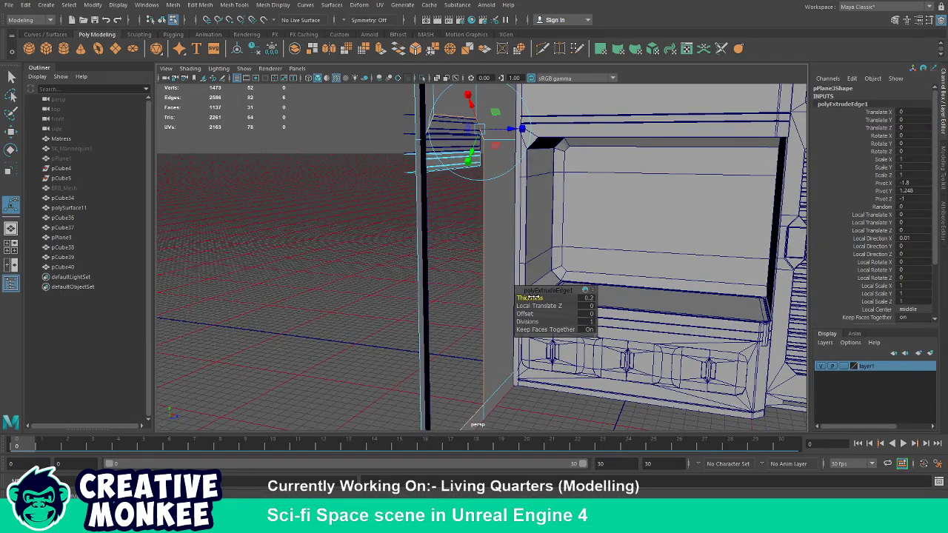
{"action": "left_click_drag", "start_coordinate": [530, 297], "coordinate": [425, 296]}
{"action": "left_click", "coordinate": [462, 294]}
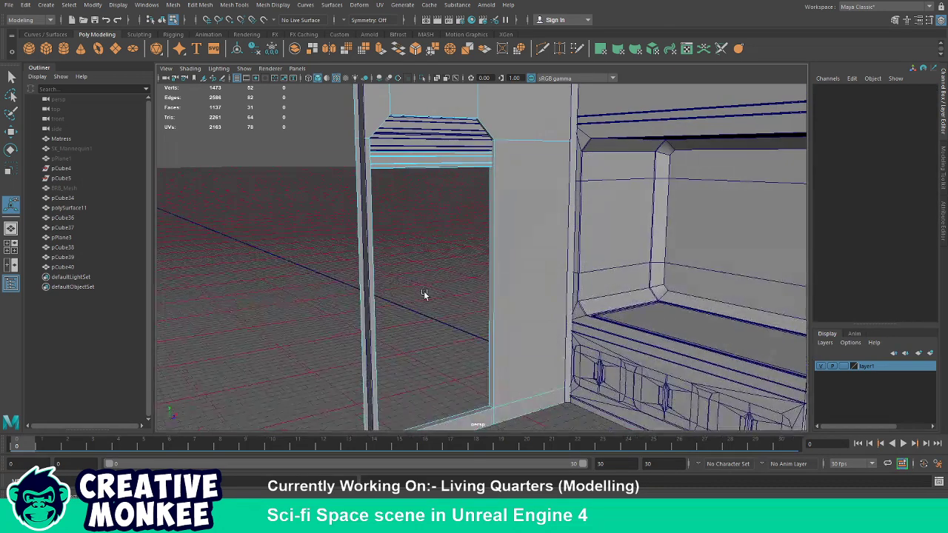
Multi-Cut new edges across the wall beside the doorway.
{"action": "left_click", "coordinate": [542, 48]}
{"action": "left_click", "coordinate": [494, 140]}
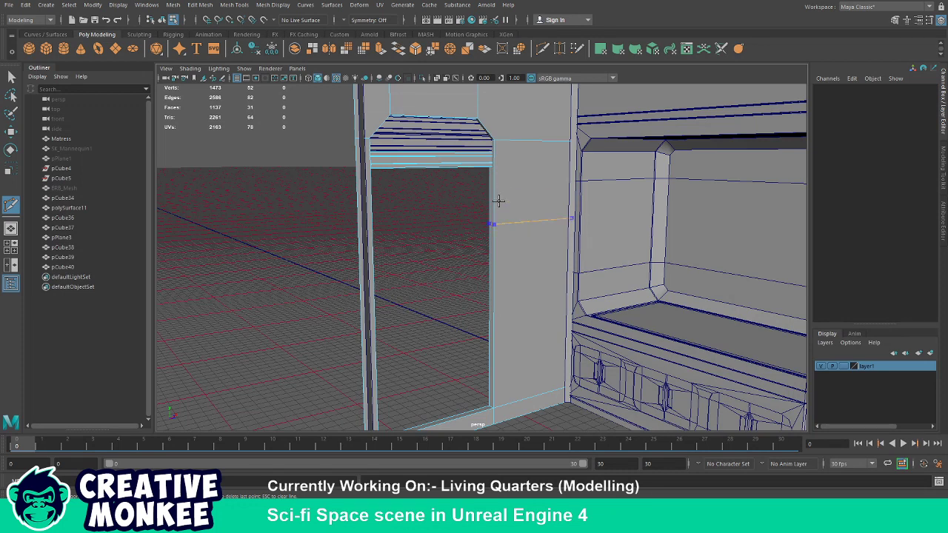
{"action": "left_click", "coordinate": [499, 192]}
{"action": "scroll", "scroll_direction": "up", "scroll_amount": 3}
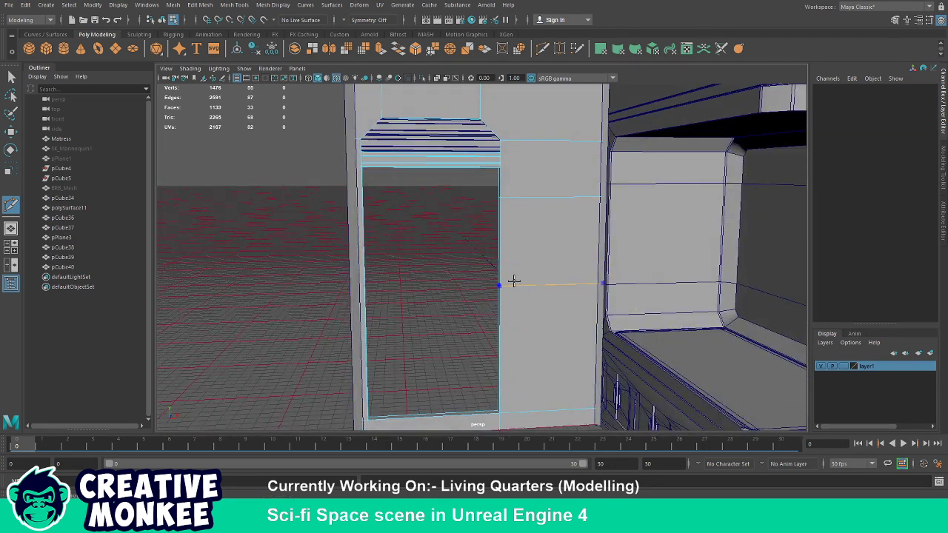
{"action": "left_click", "coordinate": [516, 299]}
{"action": "left_click_drag", "start_coordinate": [529, 271], "coordinate": [475, 183]}
Delete the lower slats pCube39 and pCube40, leaving pCube38 as the doorway-top trim.
{"action": "key", "text": "w"}
{"action": "left_click", "coordinate": [446, 148]}
{"action": "left_click_drag", "start_coordinate": [447, 149], "coordinate": [461, 211]}
{"action": "key", "text": "F8"}
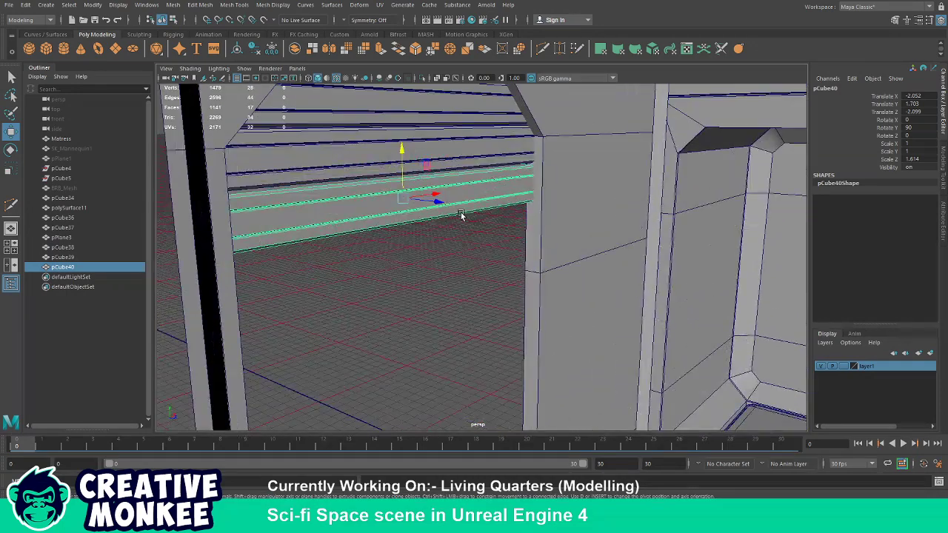
{"action": "key", "text": "Delete"}
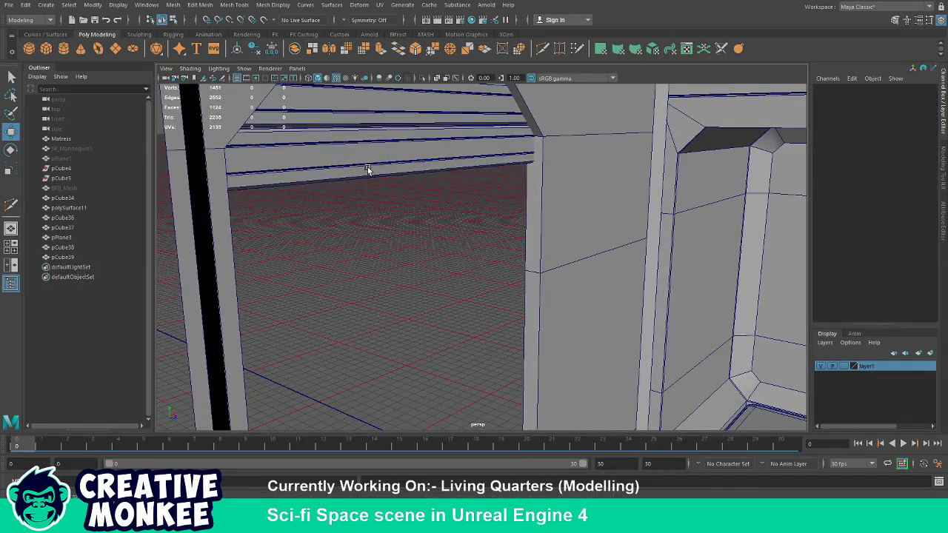
{"action": "left_click", "coordinate": [368, 168]}
{"action": "key", "text": "Delete"}
{"action": "left_click", "coordinate": [408, 113]}
{"action": "left_click_drag", "start_coordinate": [405, 150], "coordinate": [399, 193]}
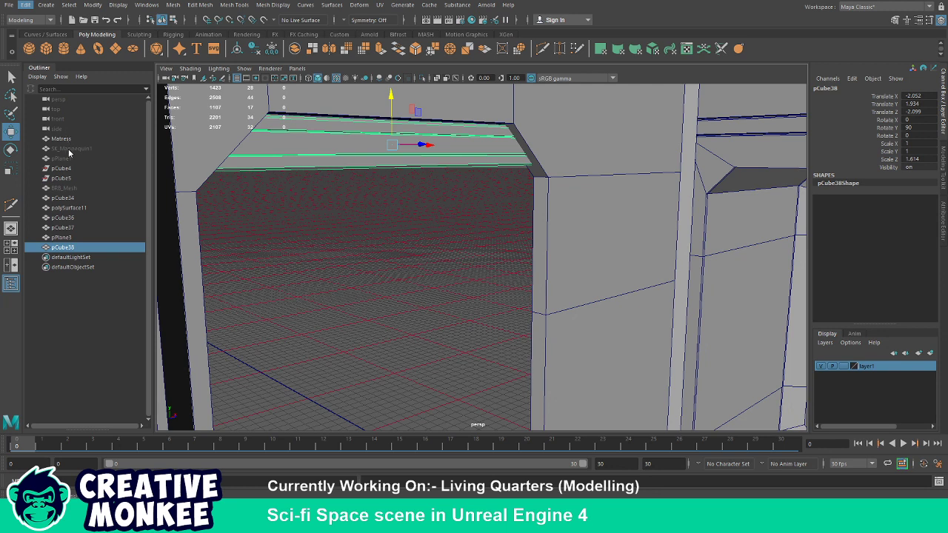
Duplicate pCube38 into slats pCube39–pCube42 stacked below it, undoing the excess copies.
{"action": "key", "text": "ctrl+shift+d"}
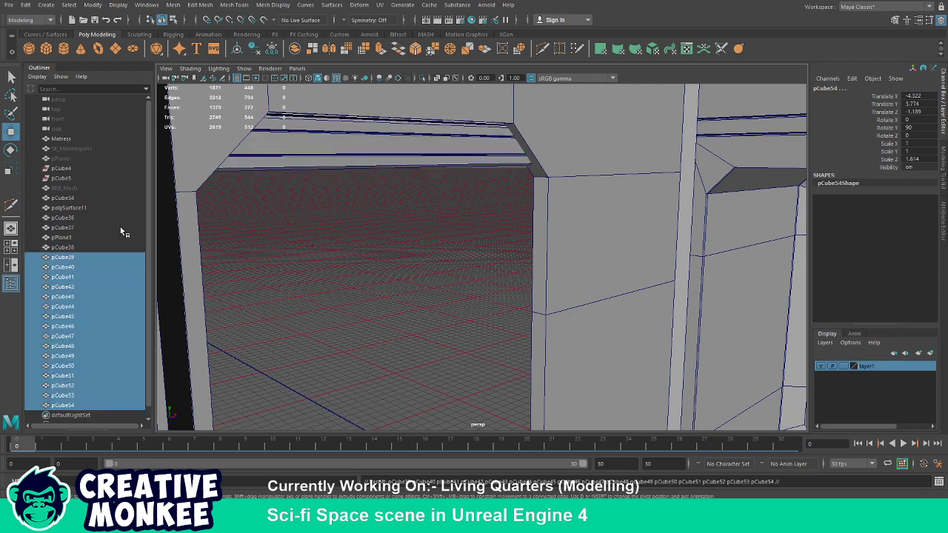
{"action": "key", "text": "ctrl+z"}
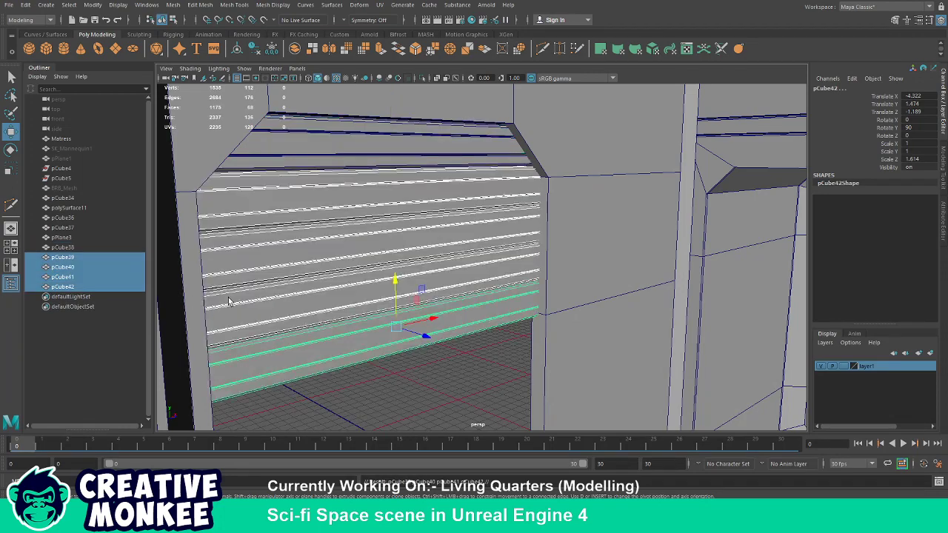
{"action": "left_click_drag", "start_coordinate": [437, 311], "coordinate": [580, 331]}
{"action": "left_click", "coordinate": [504, 301]}
{"action": "scroll", "scroll_direction": "up", "scroll_amount": 3}
{"action": "scroll", "scroll_direction": "up", "scroll_amount": 3}
Delete the old shutter slats pCube39–pCube42.
{"action": "left_click_drag", "start_coordinate": [497, 328], "coordinate": [476, 306]}
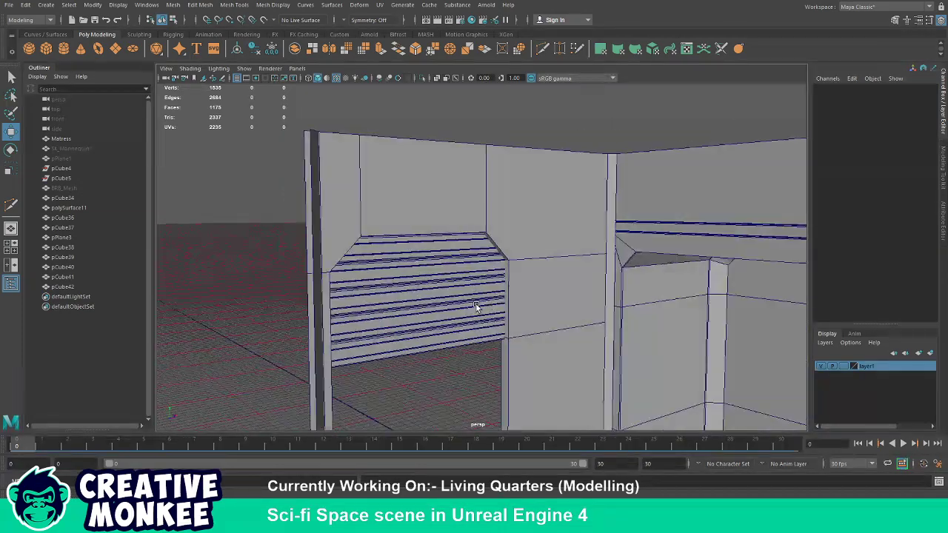
{"action": "scroll", "scroll_direction": "up", "scroll_amount": 3}
{"action": "left_click_drag", "start_coordinate": [438, 263], "coordinate": [462, 226]}
{"action": "left_click", "coordinate": [462, 226]}
{"action": "left_click", "coordinate": [458, 248]}
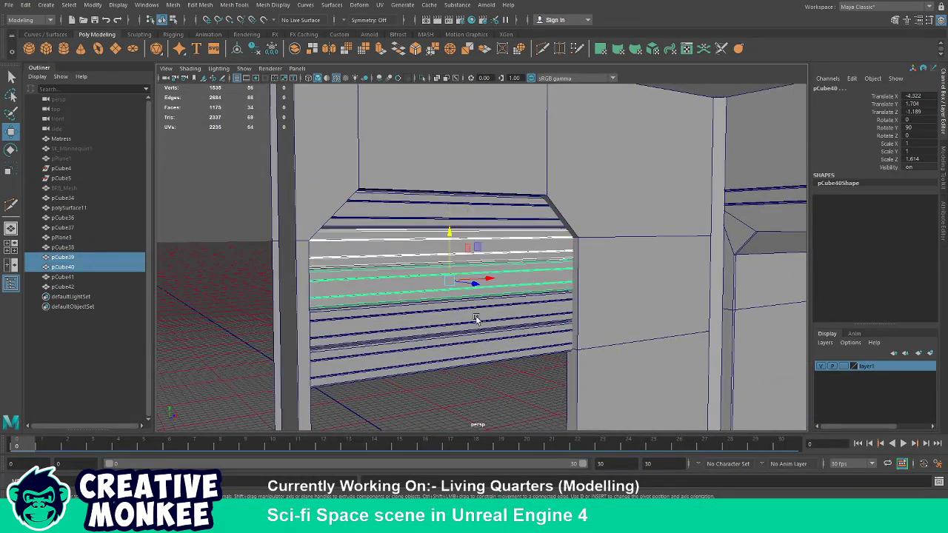
{"action": "left_click", "coordinate": [482, 334]}
{"action": "left_click", "coordinate": [535, 309]}
{"action": "key", "text": "Delete"}
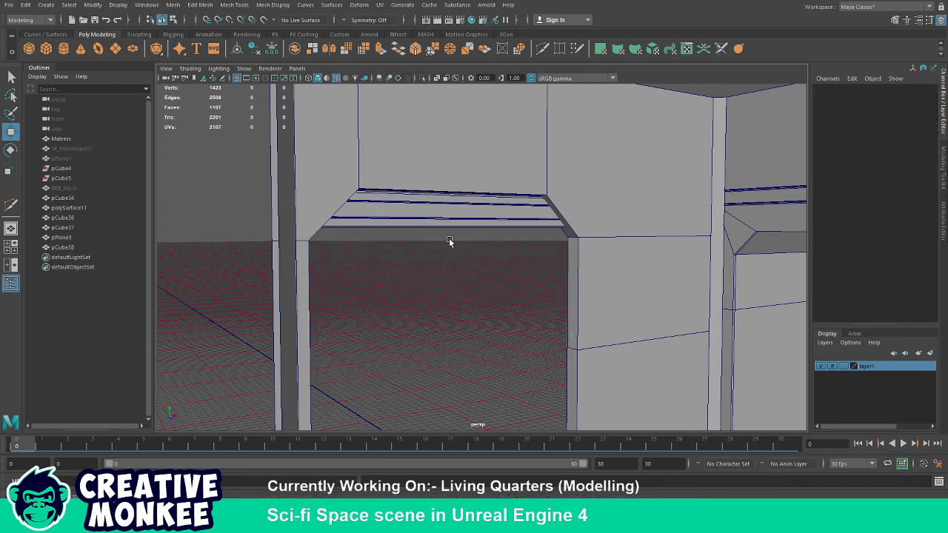
Make the top panel pCube38 thinner, scaling it to Y 0.723.
{"action": "left_click", "coordinate": [449, 215]}
{"action": "key", "text": "r"}
{"action": "left_click_drag", "start_coordinate": [444, 179], "coordinate": [451, 175]}
{"action": "key", "text": "w"}
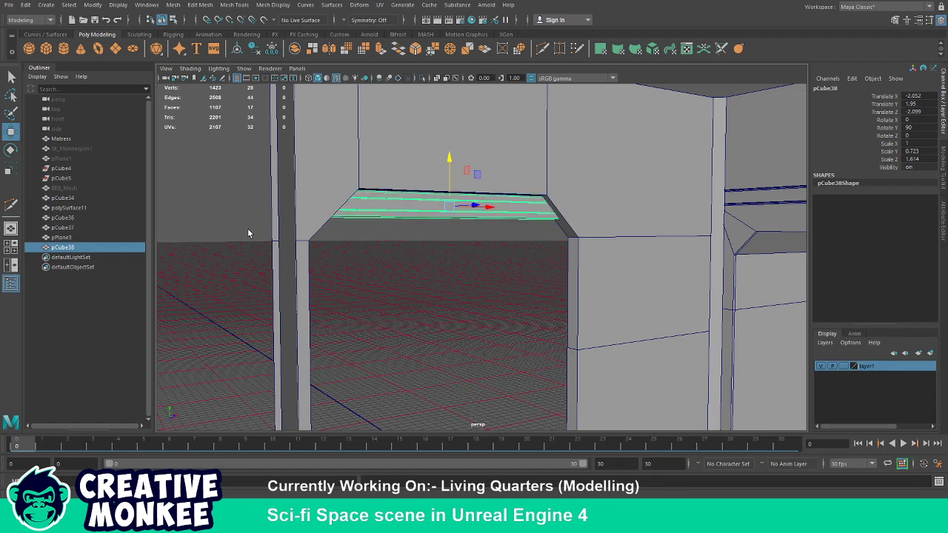
{"action": "left_click", "coordinate": [410, 268]}
{"action": "left_click", "coordinate": [389, 202]}
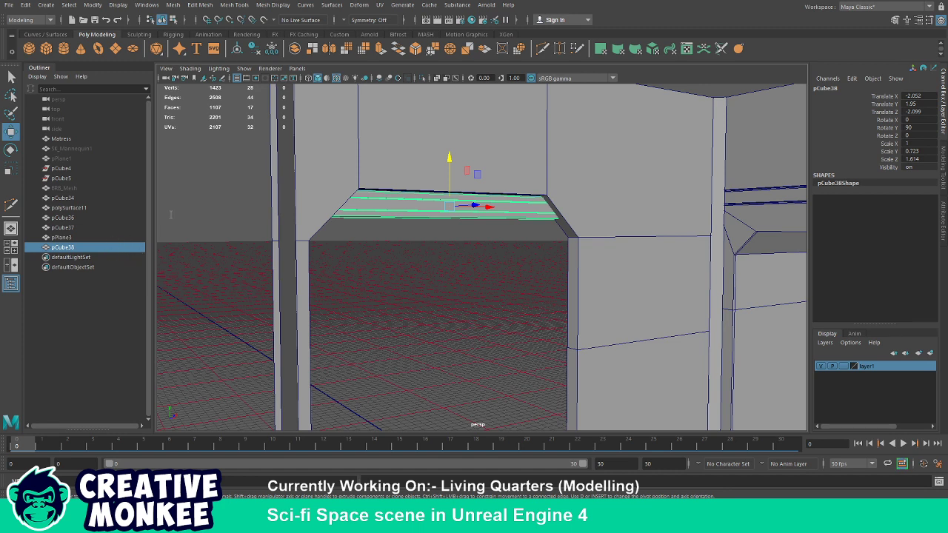
Duplicate with Transform to create five slat copies of the top panel.
{"action": "key", "text": "ctrl+shift+d"}
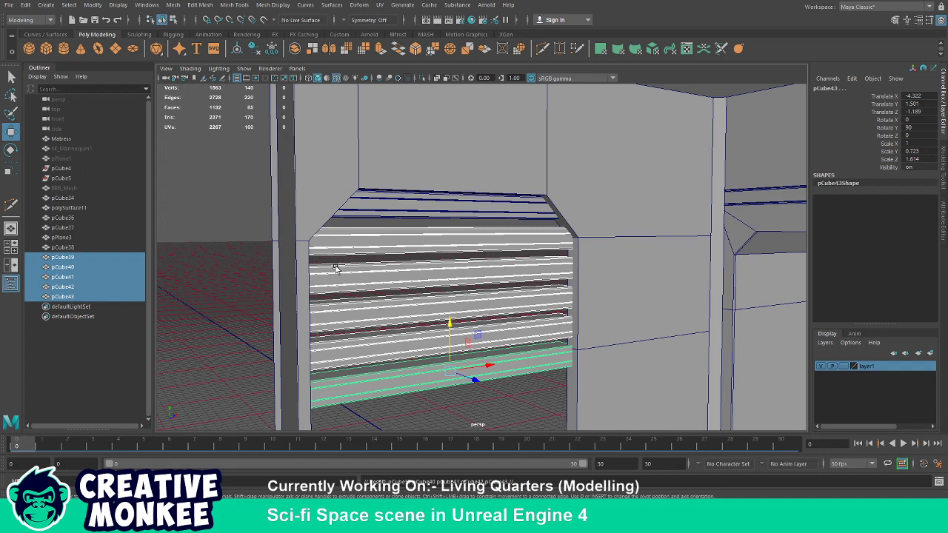
{"action": "key", "text": "ctrl+z"}
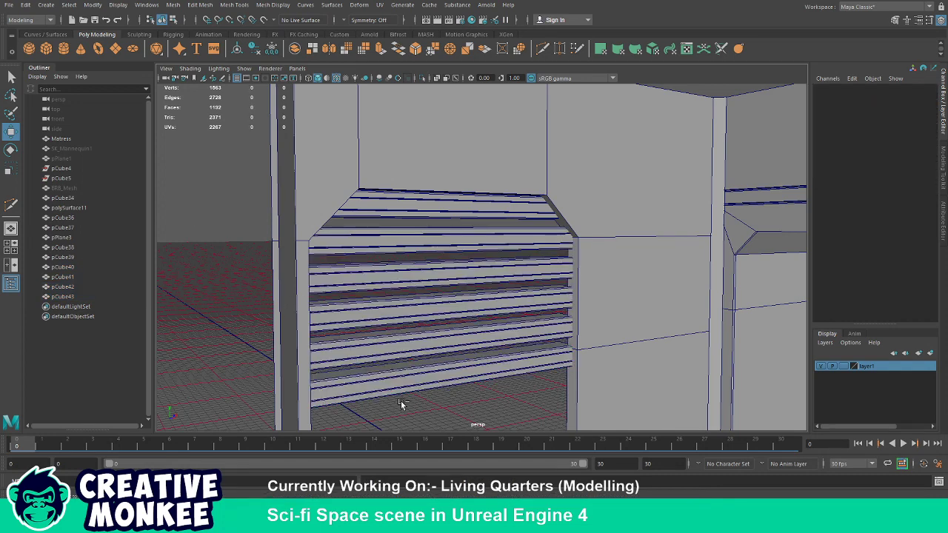
{"action": "key", "text": "ctrl+z"}
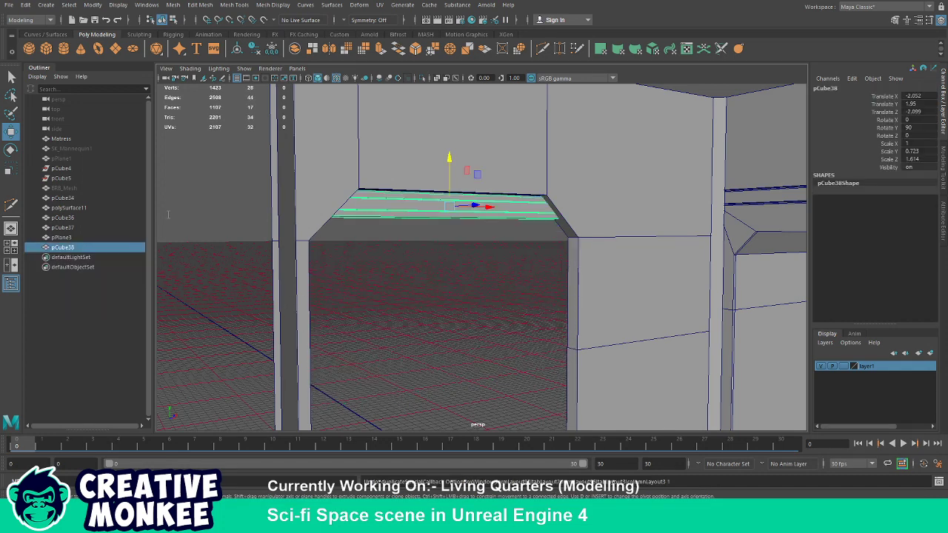
{"action": "key", "text": "ctrl+shift+d"}
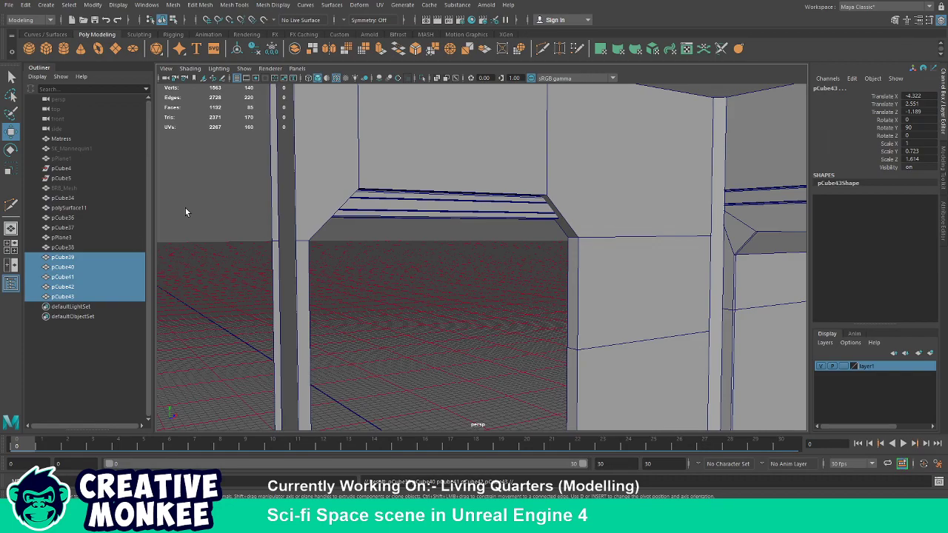
Add more slats up to pCube68 and delete five surplus slats above the doorway.
{"action": "key", "text": "ctrl+shift+d"}
{"action": "left_click_drag", "start_coordinate": [416, 311], "coordinate": [507, 133]}
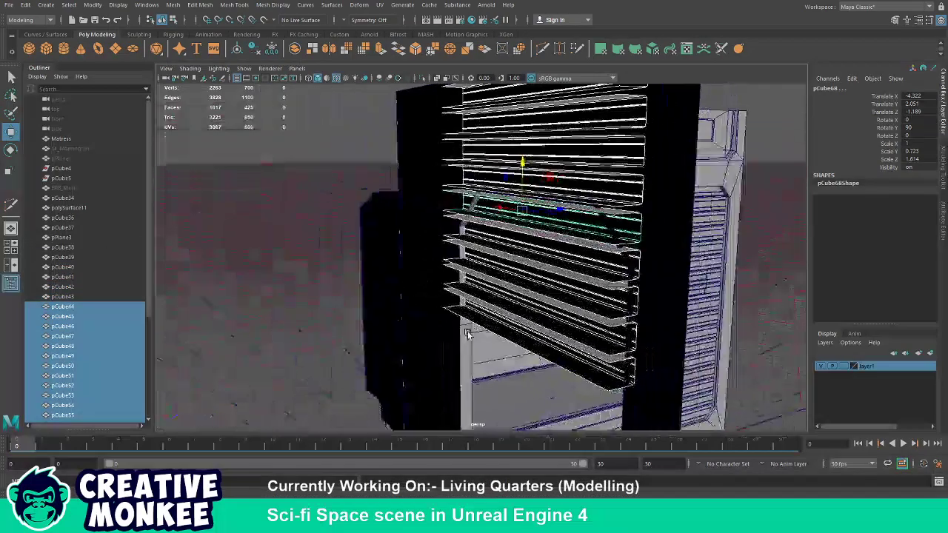
{"action": "left_click", "coordinate": [506, 131]}
{"action": "left_click", "coordinate": [500, 167]}
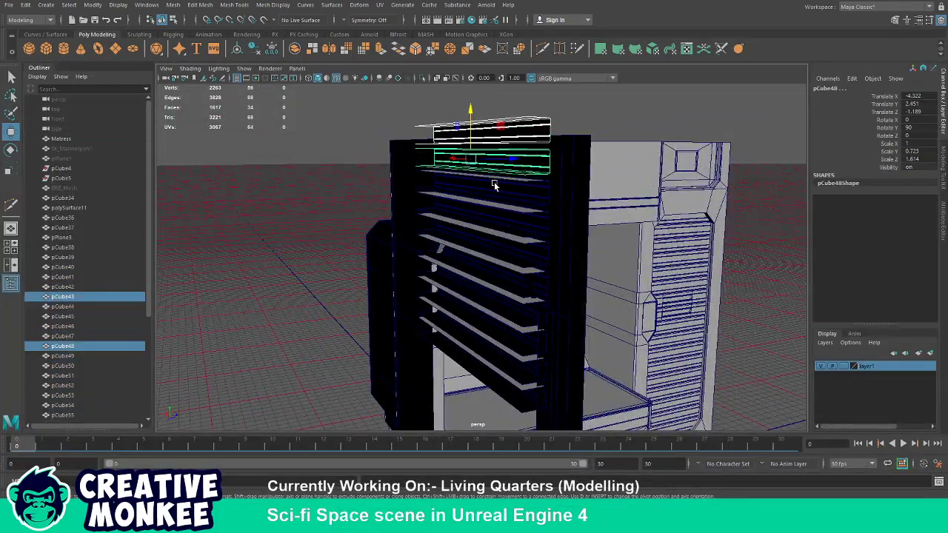
{"action": "left_click", "coordinate": [496, 194]}
{"action": "left_click", "coordinate": [495, 216]}
{"action": "left_click", "coordinate": [495, 236]}
{"action": "key", "text": "Delete"}
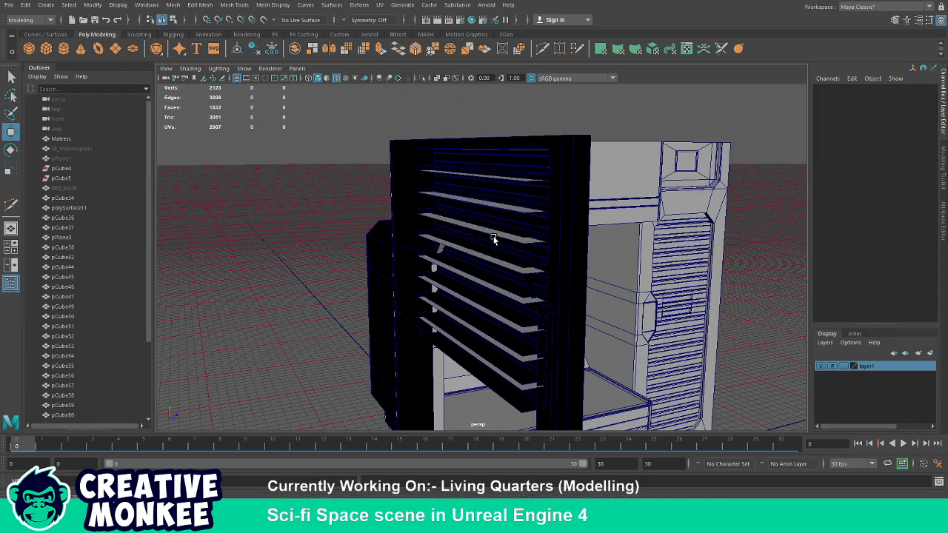
Delete the remaining extra top slats, including pCube38, leaving a shorter louver stack.
{"action": "left_click", "coordinate": [494, 160]}
{"action": "key", "text": "Delete"}
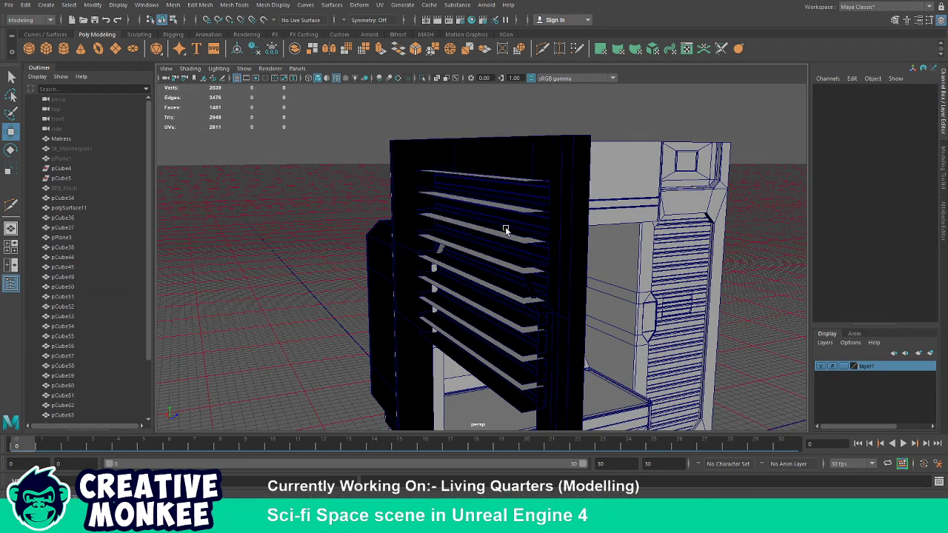
{"action": "left_click", "coordinate": [505, 229]}
{"action": "key", "text": "Delete"}
{"action": "left_click", "coordinate": [502, 238]}
{"action": "key", "text": "Delete"}
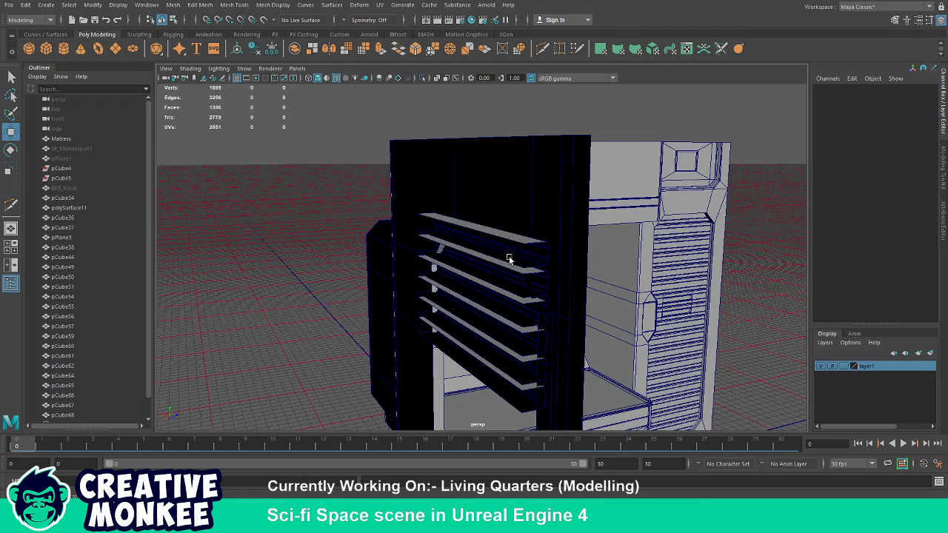
{"action": "left_click", "coordinate": [510, 255]}
{"action": "key", "text": "Delete"}
{"action": "left_click", "coordinate": [516, 247]}
{"action": "key", "text": "Delete"}
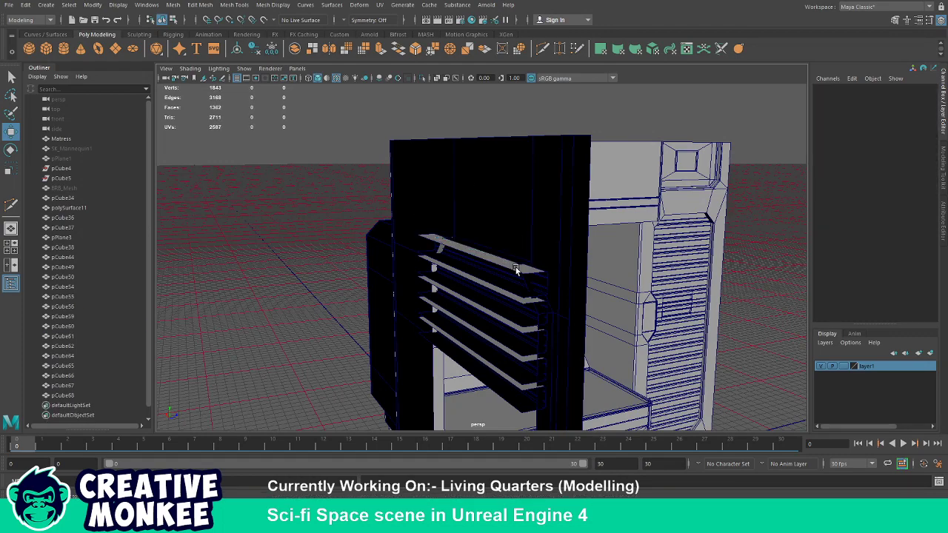
{"action": "left_click", "coordinate": [518, 270]}
{"action": "scroll", "scroll_direction": "up", "scroll_amount": 3}
{"action": "left_click_drag", "start_coordinate": [541, 287], "coordinate": [467, 291]}
{"action": "key", "text": "Delete"}
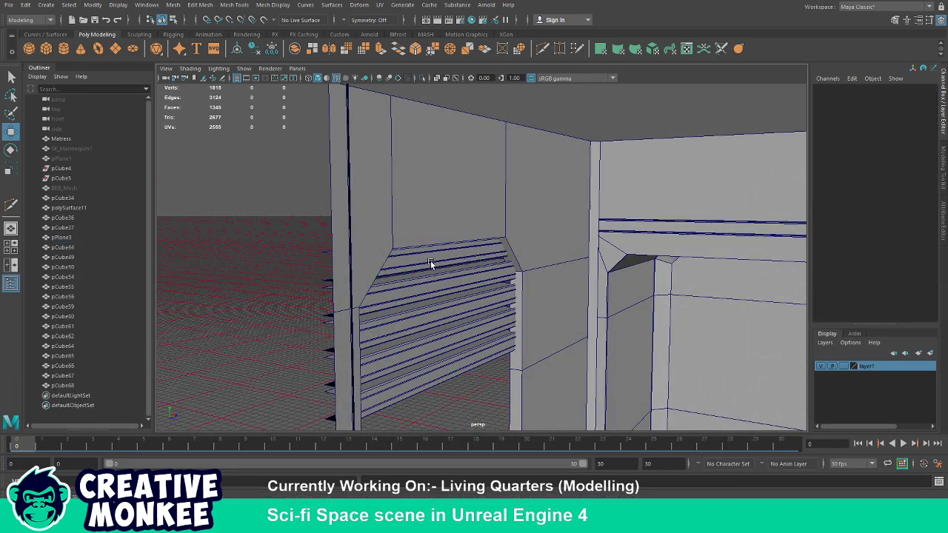
Delete the four overlapping slats at the top of the doorway.
{"action": "left_click", "coordinate": [428, 257]}
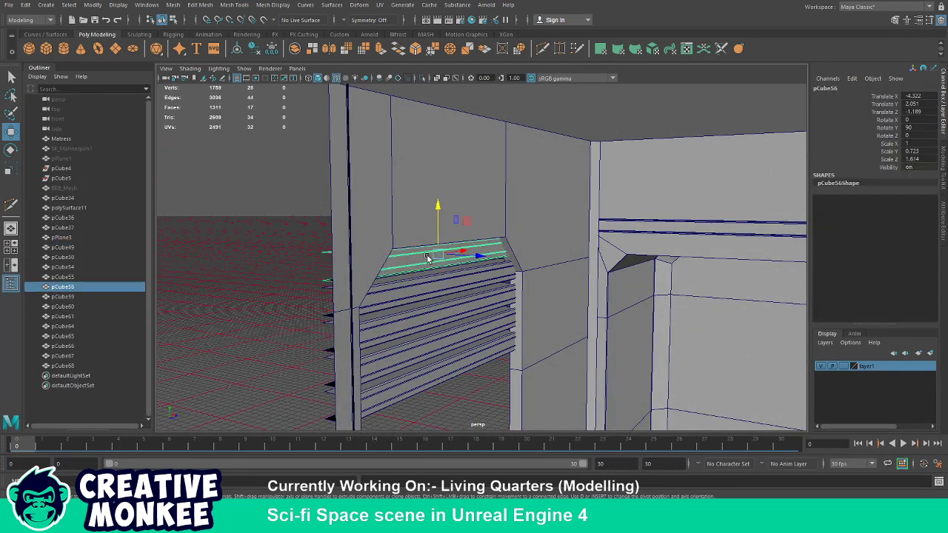
{"action": "key", "text": "Delete"}
{"action": "left_click", "coordinate": [426, 258]}
{"action": "key", "text": "Delete"}
{"action": "left_click", "coordinate": [422, 259]}
{"action": "key", "text": "Delete"}
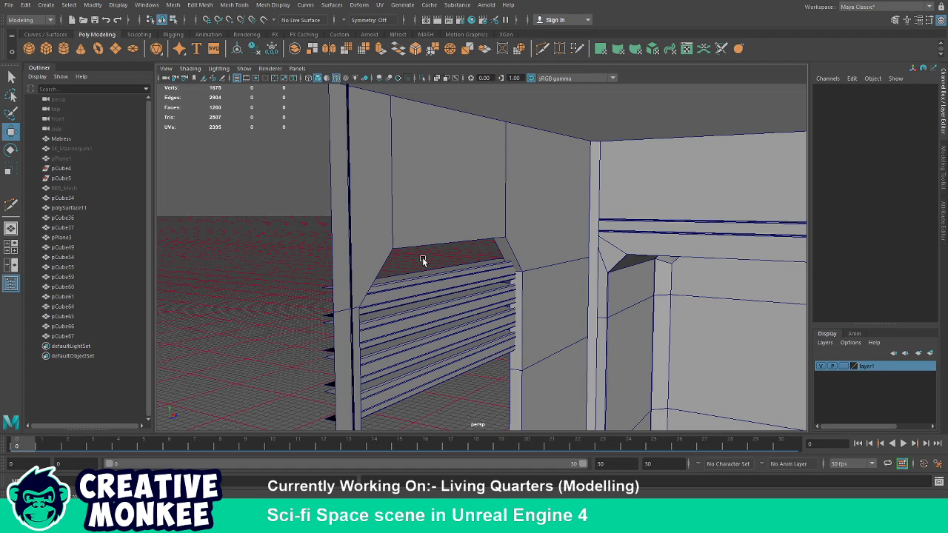
{"action": "left_click", "coordinate": [422, 259]}
{"action": "key", "text": "Delete"}
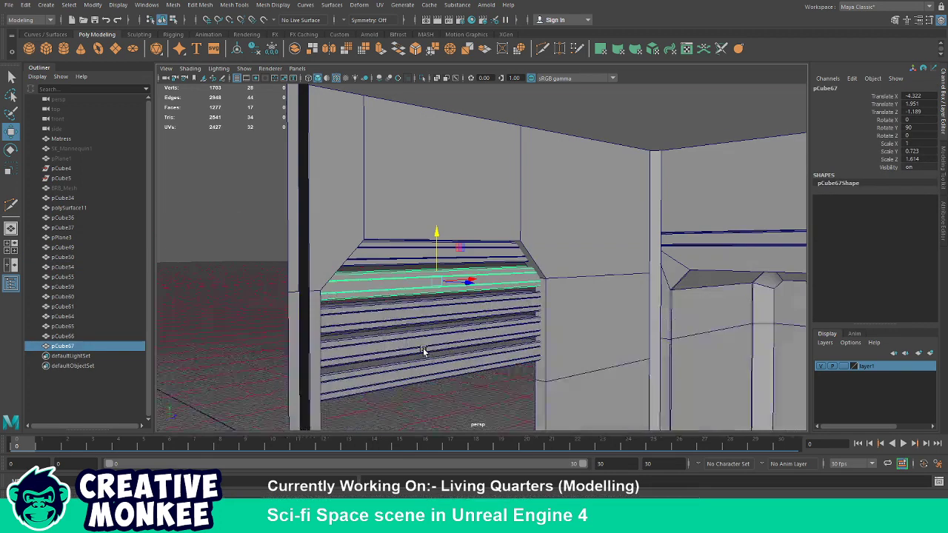
Delete the lower slats and keep only the top slat pCube50 selected.
{"action": "left_click_drag", "start_coordinate": [412, 319], "coordinate": [424, 403]}
{"action": "key", "text": "Delete"}
{"action": "left_click", "coordinate": [398, 261]}
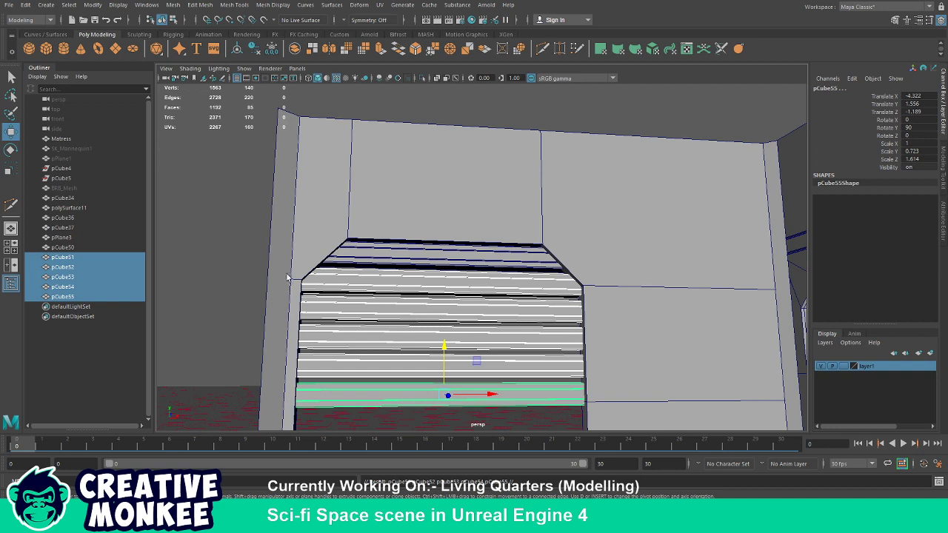
Undo and redo the five duplicated slats, orbiting and zooming to inspect the doorway.
{"action": "key", "text": "ctrl+z"}
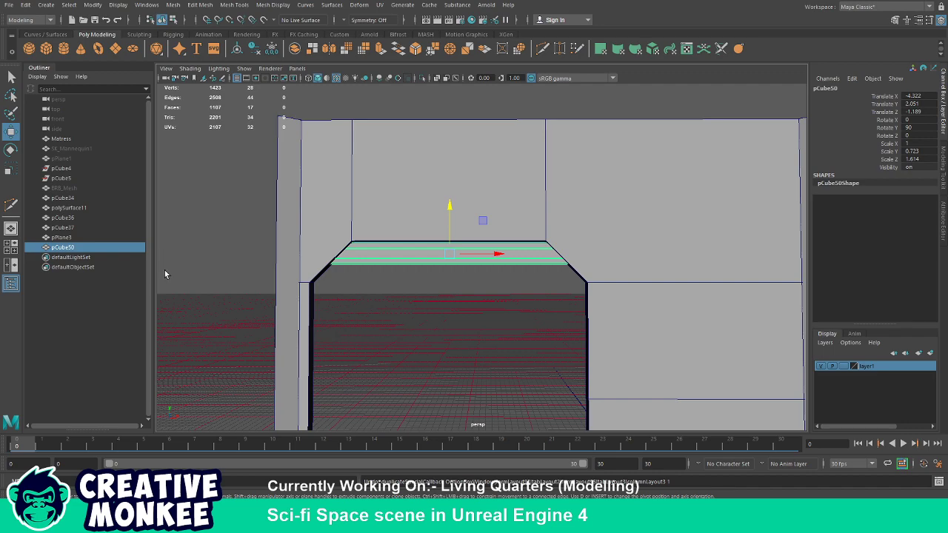
{"action": "key", "text": "shift+z"}
{"action": "left_click_drag", "start_coordinate": [396, 319], "coordinate": [447, 322]}
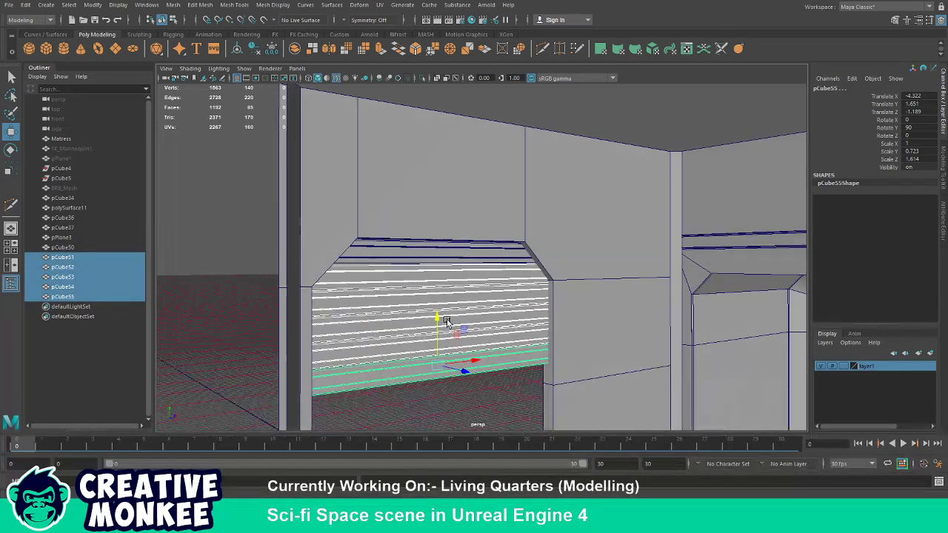
{"action": "scroll", "scroll_direction": "up", "scroll_amount": 3}
{"action": "scroll", "scroll_direction": "up", "scroll_amount": 3}
{"action": "scroll", "scroll_direction": "up", "scroll_amount": 3}
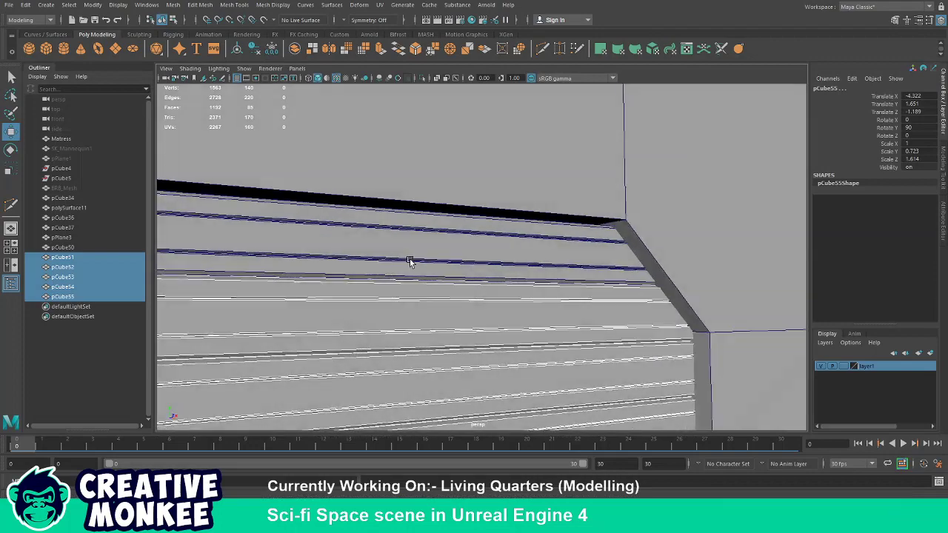
{"action": "left_click_drag", "start_coordinate": [410, 261], "coordinate": [309, 259]}
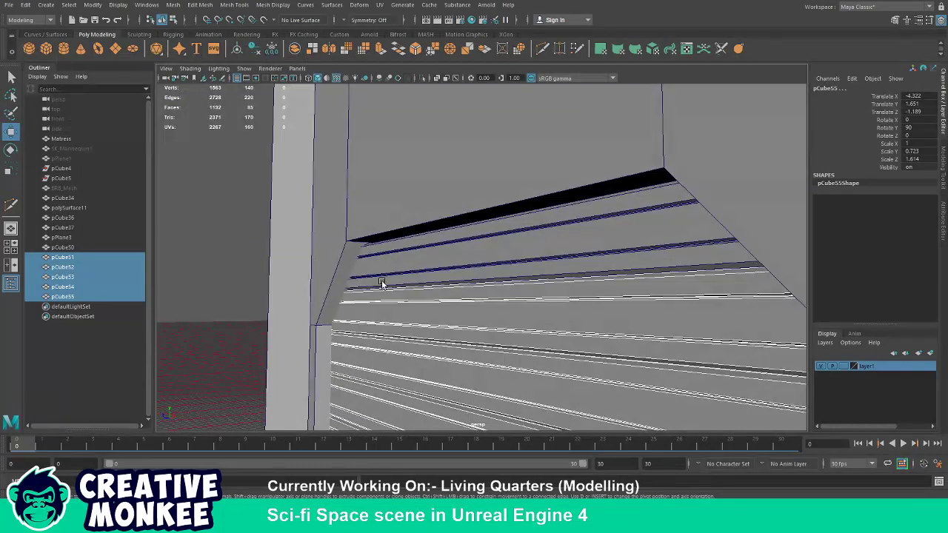
Compare the slat stack with and without the duplication again, framing the copies.
{"action": "key", "text": "z"}
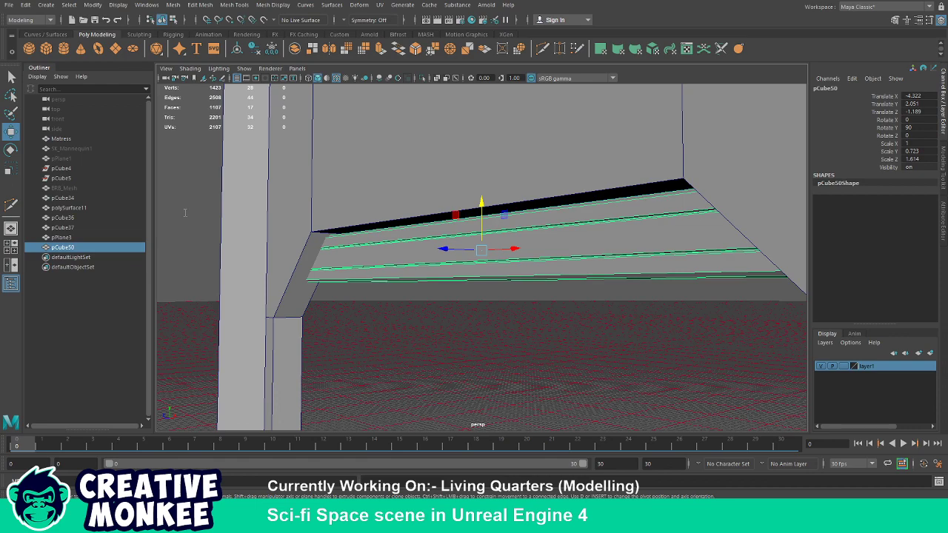
{"action": "key", "text": "shift+z"}
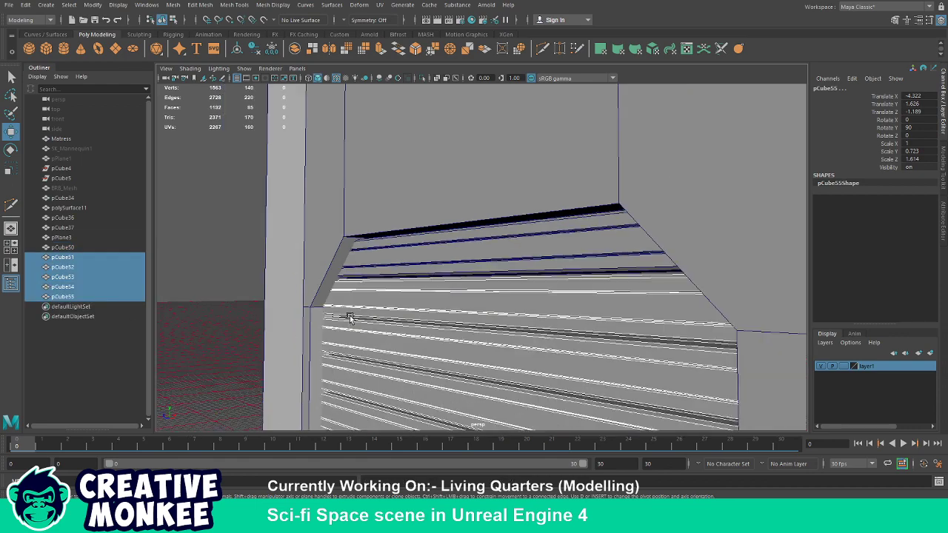
{"action": "scroll", "scroll_direction": "up", "scroll_amount": 3}
{"action": "left_click_drag", "start_coordinate": [448, 326], "coordinate": [434, 322]}
{"action": "key", "text": "z"}
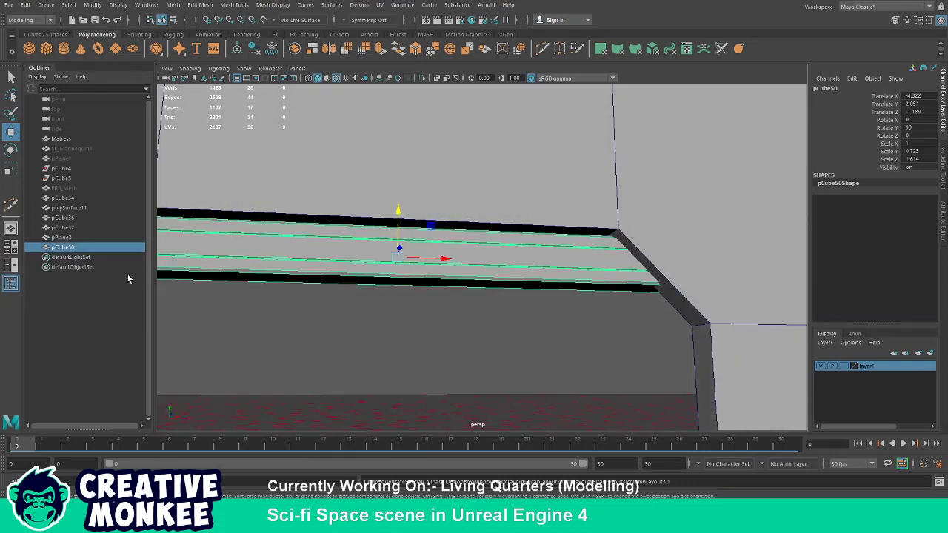
{"action": "key", "text": "shift+z"}
{"action": "key", "text": "f"}
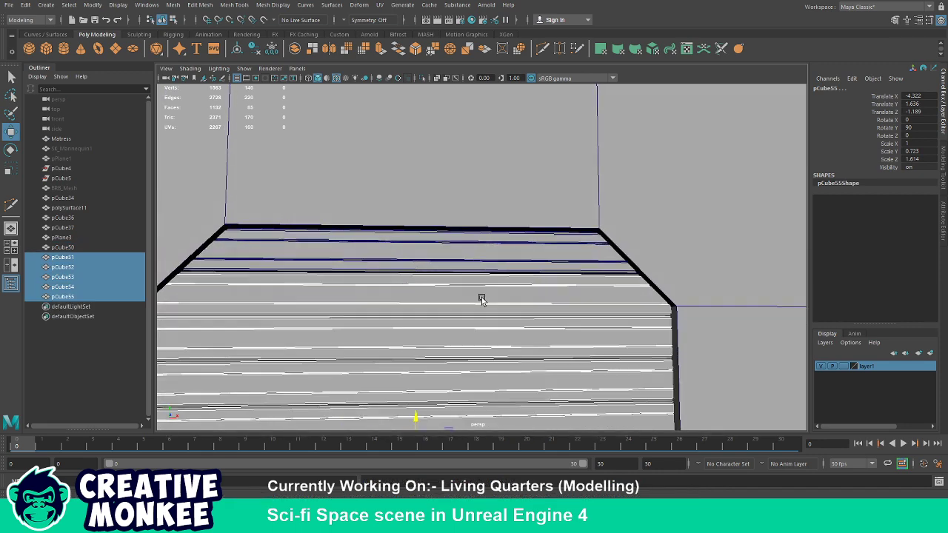
Check the duplication once more, then undo back to the single top slat.
{"action": "key", "text": "z"}
{"action": "key", "text": "z"}
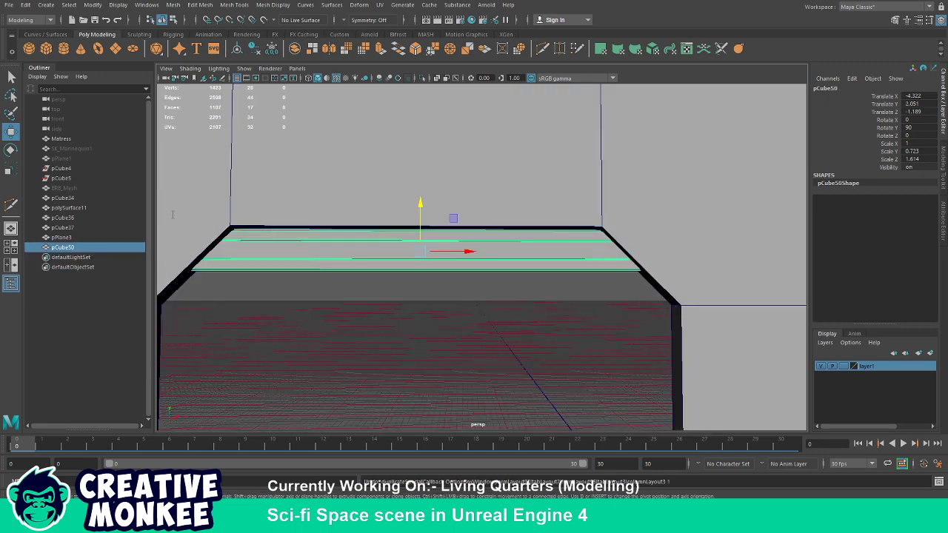
{"action": "key", "text": "shift+z"}
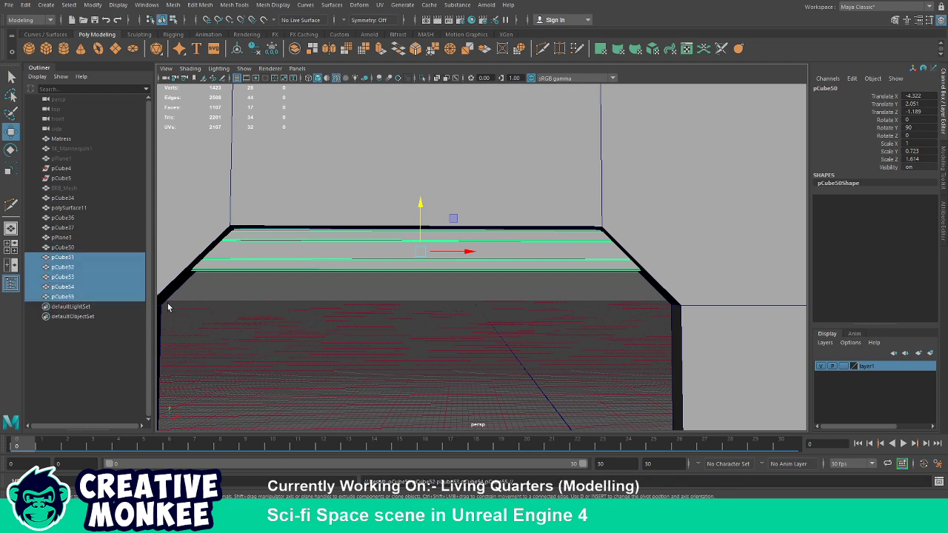
{"action": "key", "text": "f"}
{"action": "left_click_drag", "start_coordinate": [366, 326], "coordinate": [411, 344]}
{"action": "key", "text": "z"}
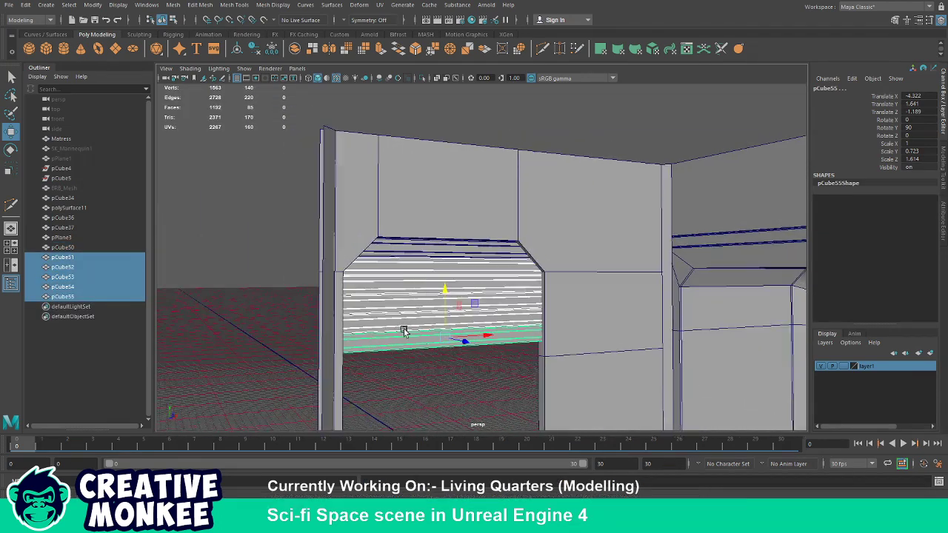
{"action": "key", "text": "z"}
{"action": "key", "text": "z"}
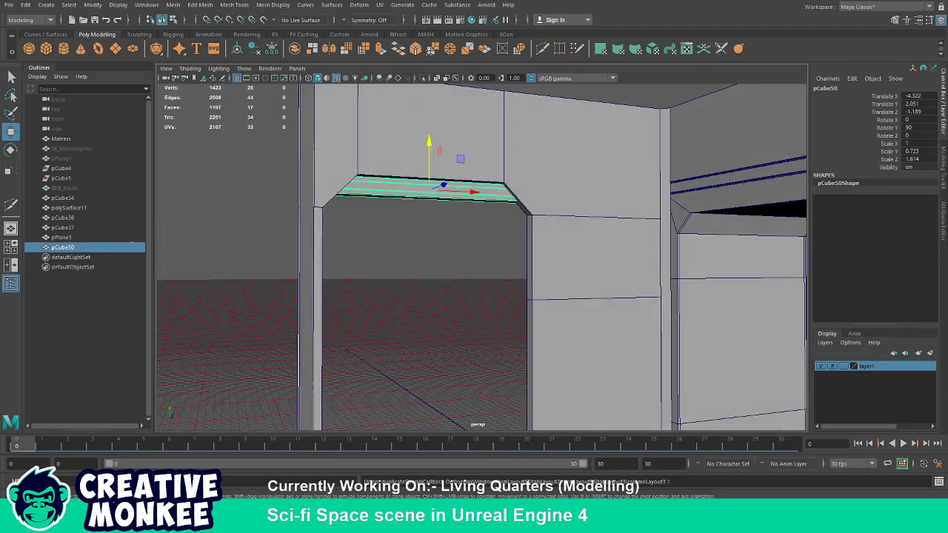
Repeat the slat duplication to complete the six-slat shutter.
{"action": "key", "text": "ctrl+shift+d"}
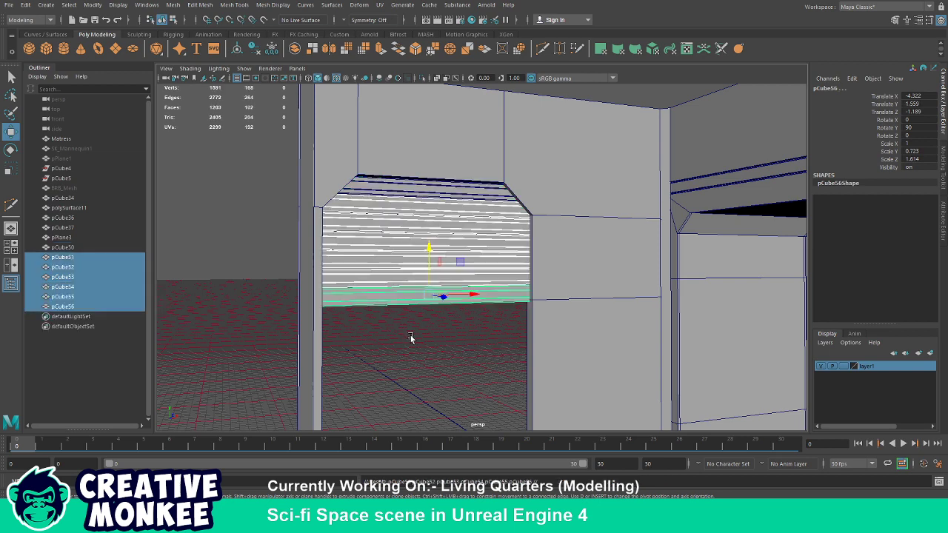
{"action": "left_click", "coordinate": [416, 374]}
{"action": "left_click_drag", "start_coordinate": [416, 374], "coordinate": [476, 370]}
Delete the horizontal edge beside the doorway on wall plane pPlane3.
{"action": "left_click", "coordinate": [582, 313]}
{"action": "left_click_drag", "start_coordinate": [584, 305], "coordinate": [583, 281]}
{"action": "left_click", "coordinate": [589, 299]}
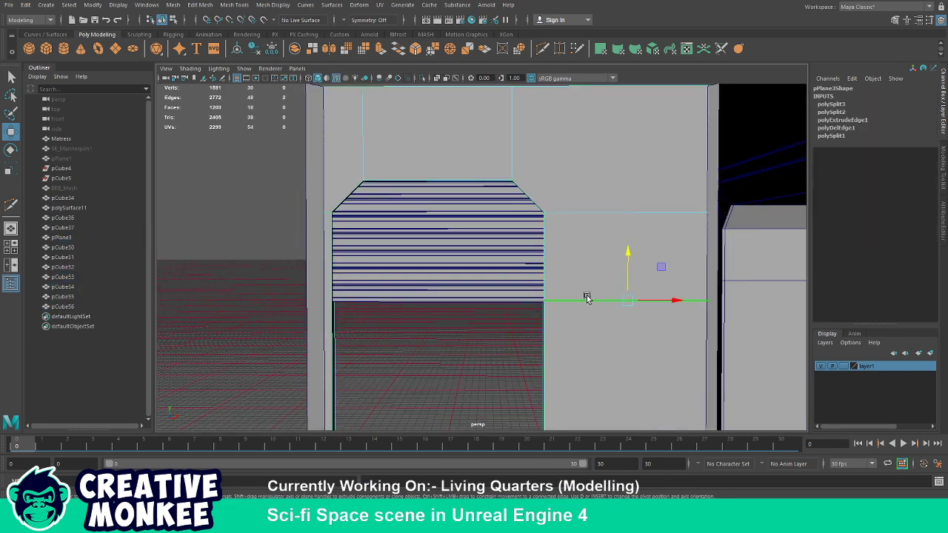
{"action": "left_click_drag", "start_coordinate": [554, 328], "coordinate": [582, 249]}
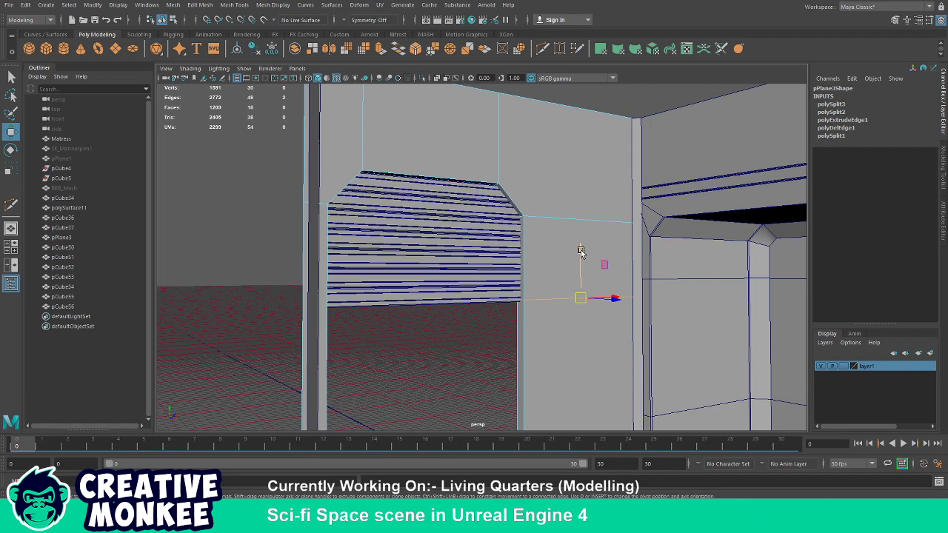
{"action": "key", "text": "F8"}
{"action": "left_click_drag", "start_coordinate": [453, 373], "coordinate": [437, 259]}
{"action": "key", "text": "F8"}
{"action": "left_click", "coordinate": [489, 310]}
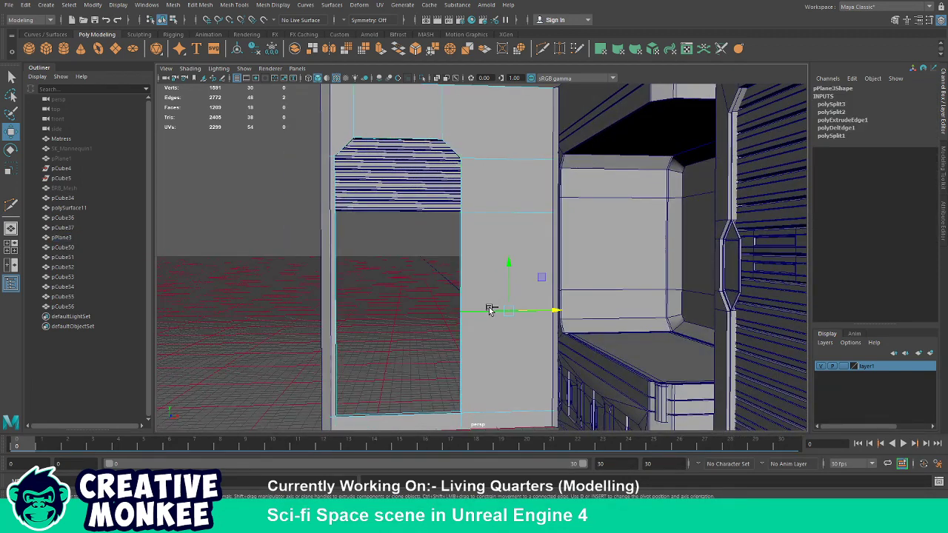
{"action": "key", "text": "Delete"}
Cut a new edge across the wall panel with Multi-Cut.
{"action": "left_click", "coordinate": [542, 48]}
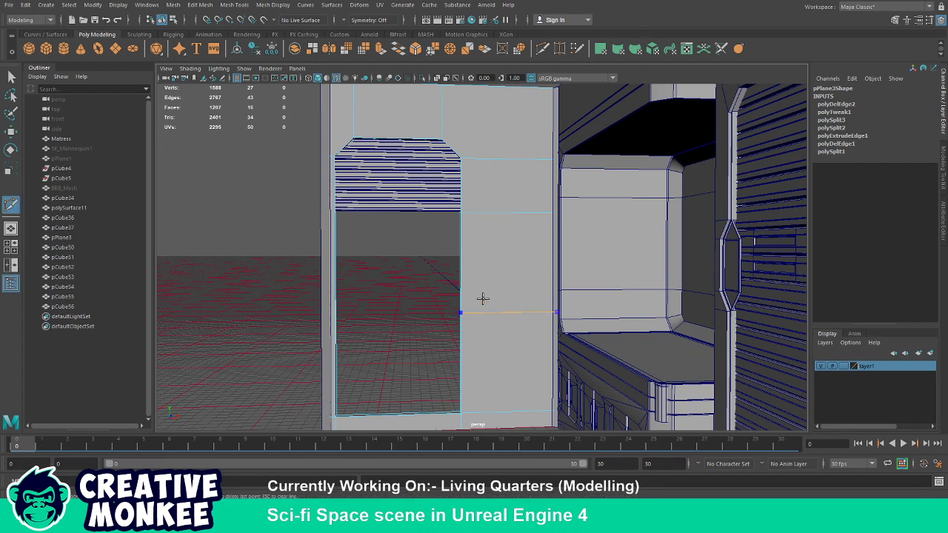
{"action": "left_click", "coordinate": [476, 305]}
{"action": "key", "text": "w"}
{"action": "left_click", "coordinate": [408, 290]}
Select the vertical edge at the doorway side of the wall plane.
{"action": "left_click_drag", "start_coordinate": [409, 290], "coordinate": [433, 317]}
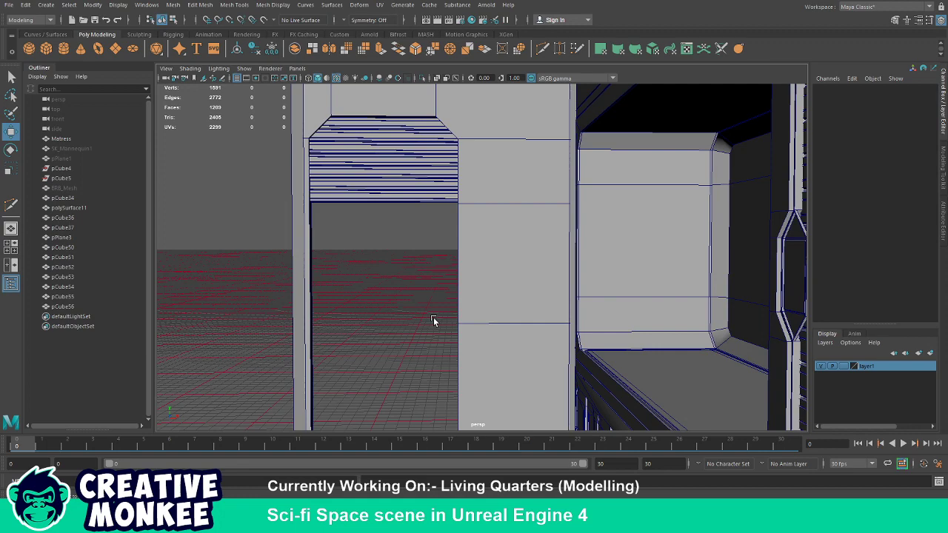
{"action": "scroll", "scroll_direction": "up", "scroll_amount": 3}
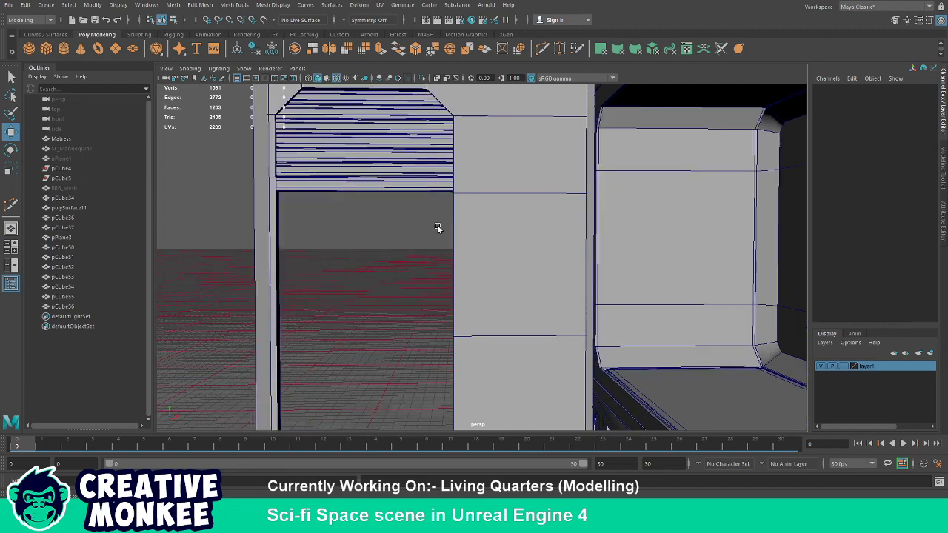
{"action": "scroll", "scroll_direction": "up", "scroll_amount": 3}
{"action": "scroll", "scroll_direction": "down", "scroll_amount": 3}
{"action": "left_click_drag", "start_coordinate": [462, 215], "coordinate": [516, 236]}
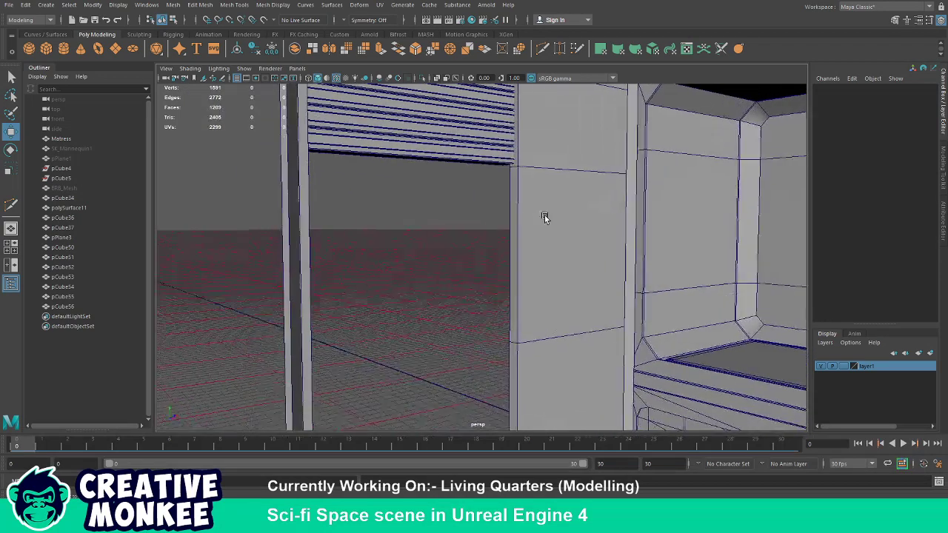
{"action": "left_click", "coordinate": [516, 237]}
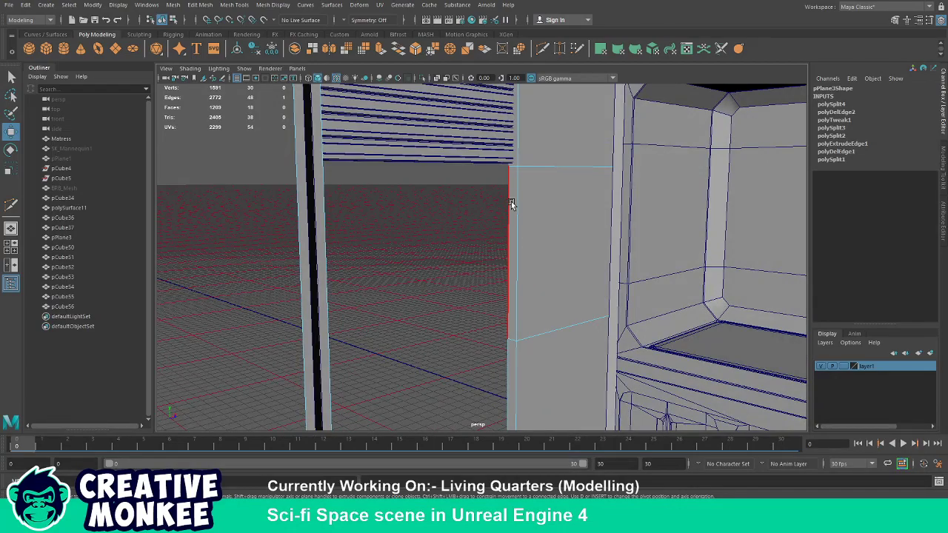
{"action": "left_click_drag", "start_coordinate": [502, 222], "coordinate": [534, 265]}
{"action": "scroll", "scroll_direction": "up", "scroll_amount": 3}
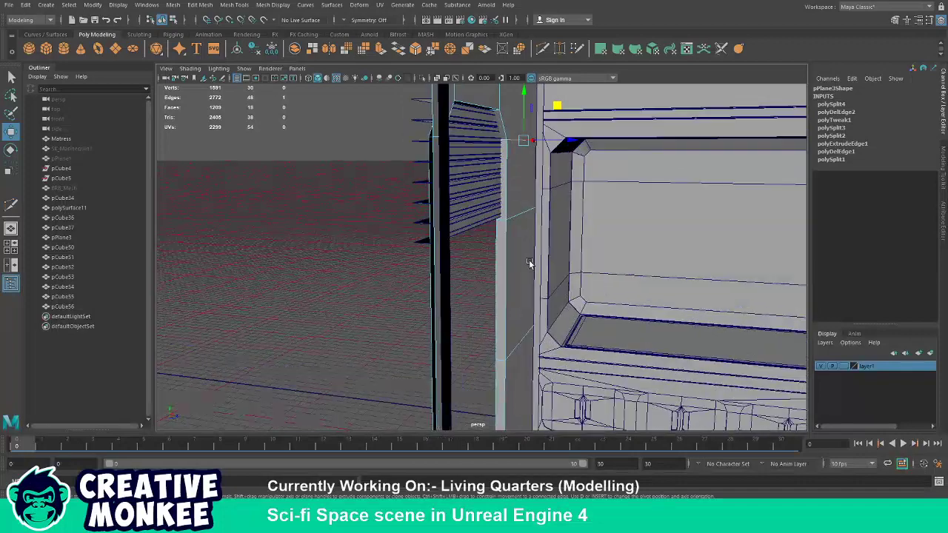
{"action": "scroll", "scroll_direction": "up", "scroll_amount": 3}
{"action": "scroll", "scroll_direction": "up", "scroll_amount": 3}
{"action": "left_click", "coordinate": [517, 162]}
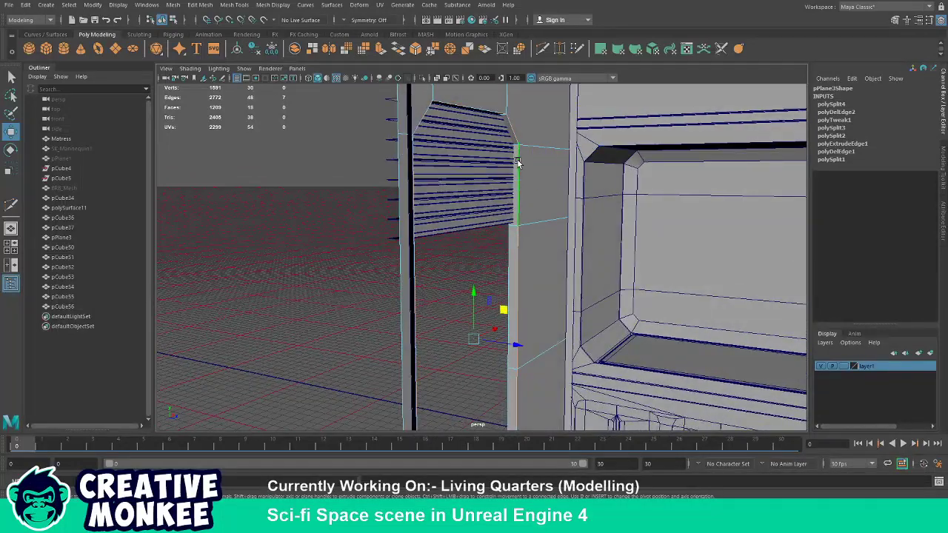
{"action": "scroll", "scroll_direction": "down", "scroll_amount": 3}
{"action": "scroll", "scroll_direction": "down", "scroll_amount": 3}
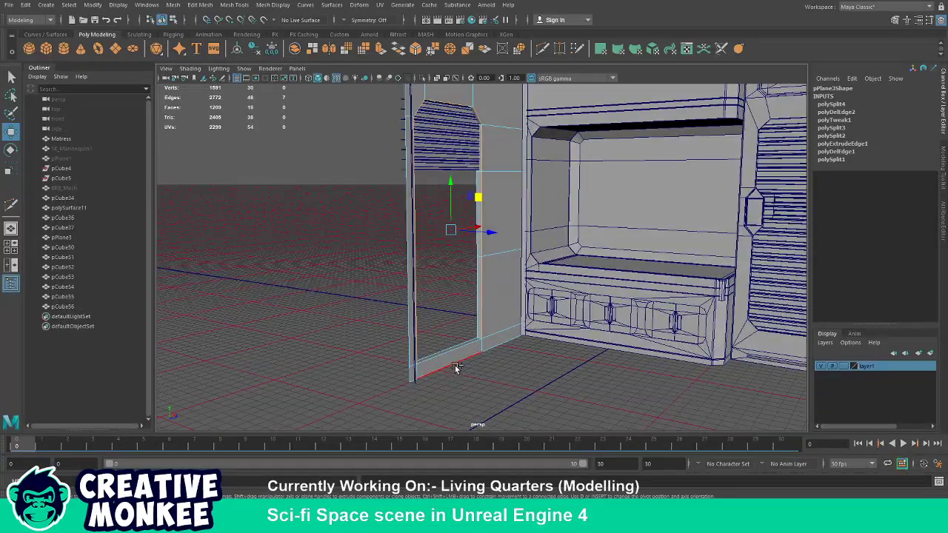
Bevel the doorway-side edge with a Fraction of 0.4.
{"action": "left_click", "coordinate": [413, 50]}
{"action": "left_click_drag", "start_coordinate": [508, 211], "coordinate": [499, 221]}
{"action": "left_click_drag", "start_coordinate": [544, 304], "coordinate": [528, 298]}
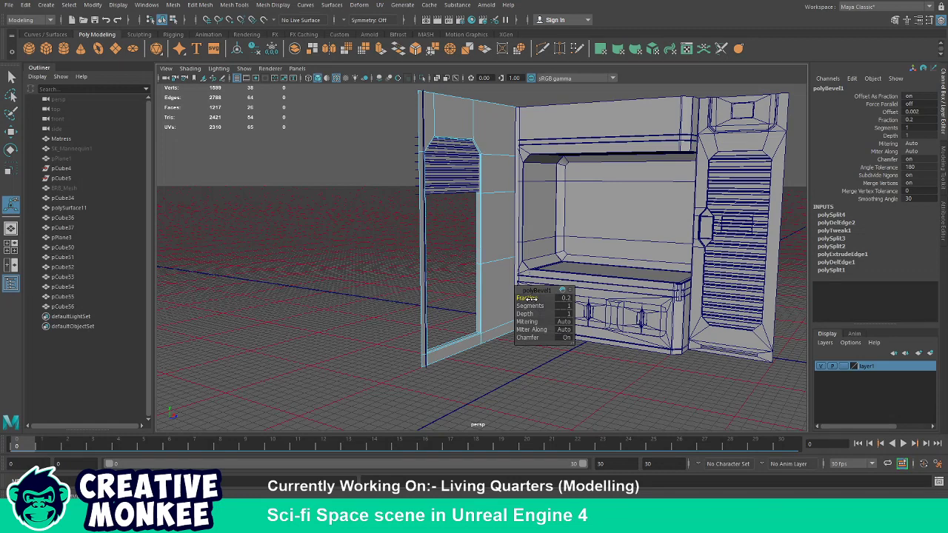
{"action": "left_click_drag", "start_coordinate": [527, 298], "coordinate": [528, 298]}
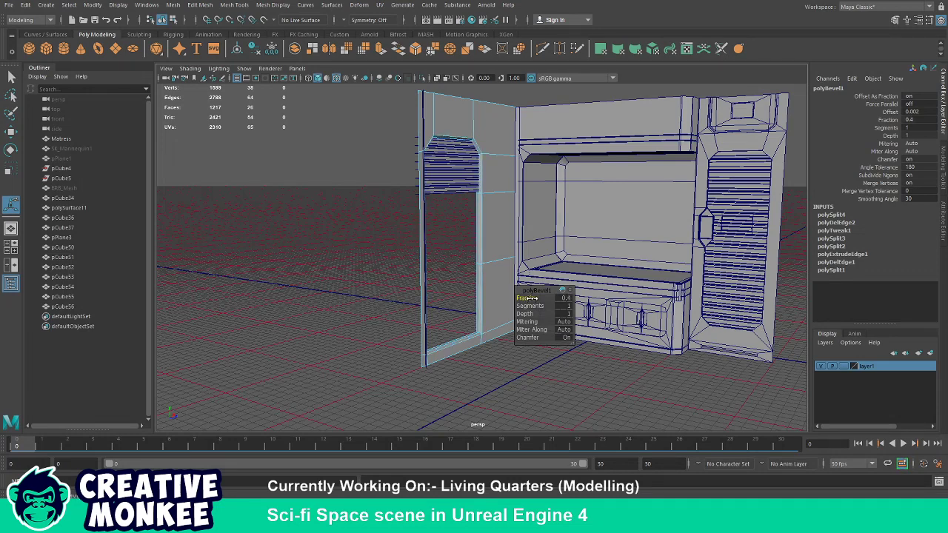
{"action": "left_click", "coordinate": [349, 289]}
Snap the door panel's pivot to its bottom-right corner with vertex snapping.
{"action": "left_click_drag", "start_coordinate": [349, 290], "coordinate": [405, 375]}
{"action": "scroll", "scroll_direction": "up", "scroll_amount": 3}
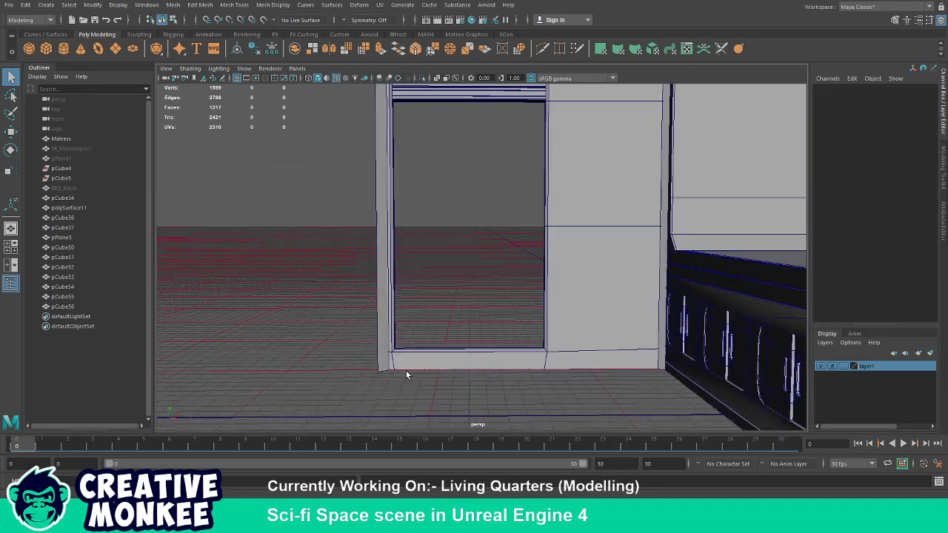
{"action": "left_click", "coordinate": [394, 368]}
{"action": "key", "text": "w"}
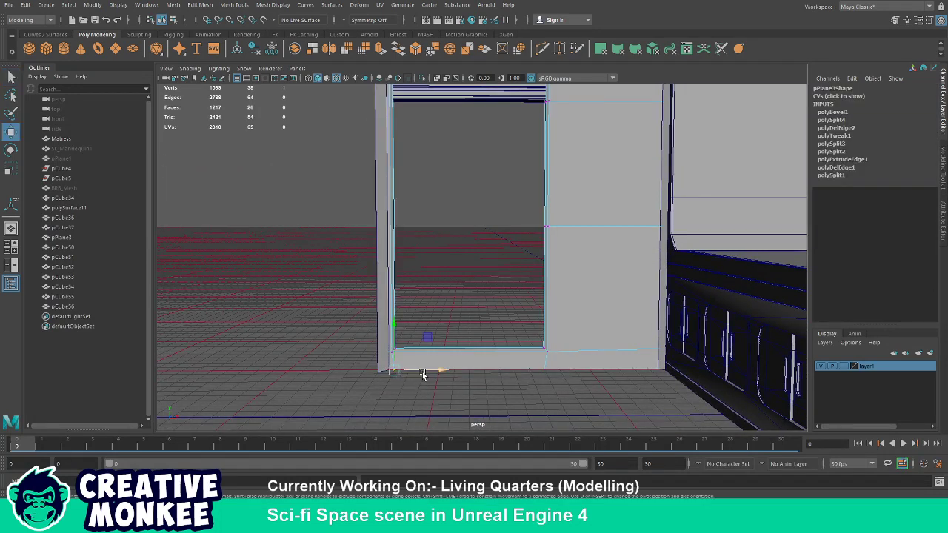
{"action": "key", "text": "v"}
{"action": "left_click_drag", "start_coordinate": [549, 374], "coordinate": [554, 369]}
{"action": "left_click", "coordinate": [558, 393]}
{"action": "left_click_drag", "start_coordinate": [558, 393], "coordinate": [584, 358]}
Isolate the wall panel and raise the doorframe's right-edge vertex in Y.
{"action": "left_click", "coordinate": [616, 352]}
{"action": "key", "text": "F9"}
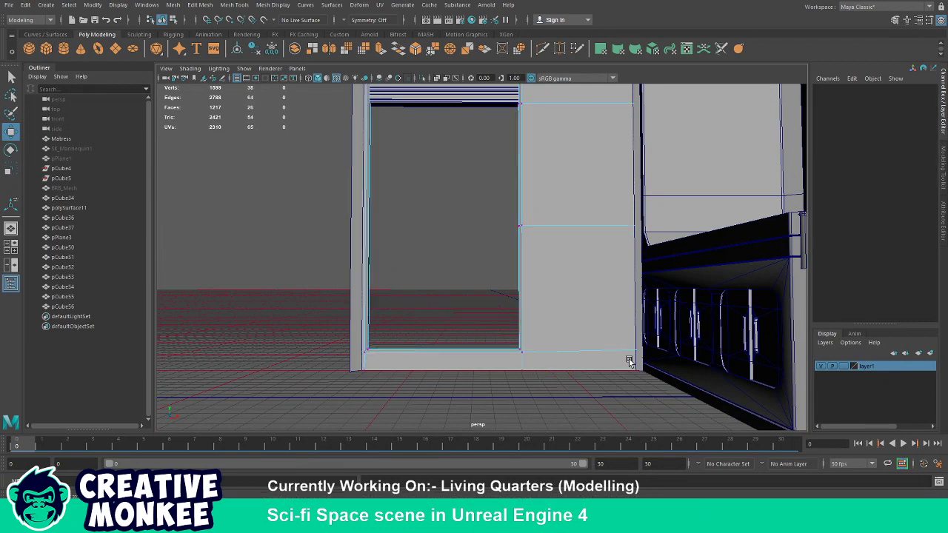
{"action": "key", "text": "F8"}
{"action": "left_click_drag", "start_coordinate": [622, 351], "coordinate": [597, 357]}
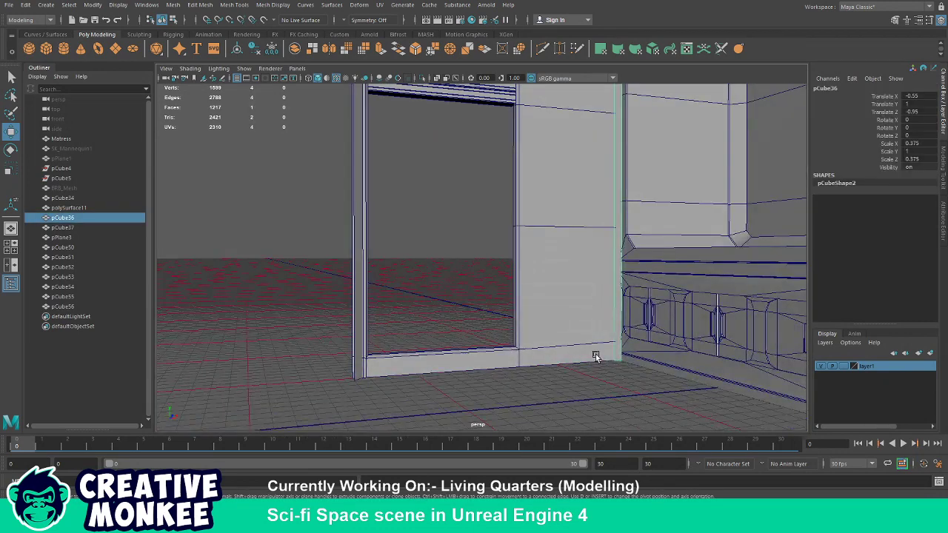
{"action": "key", "text": "ctrl+1"}
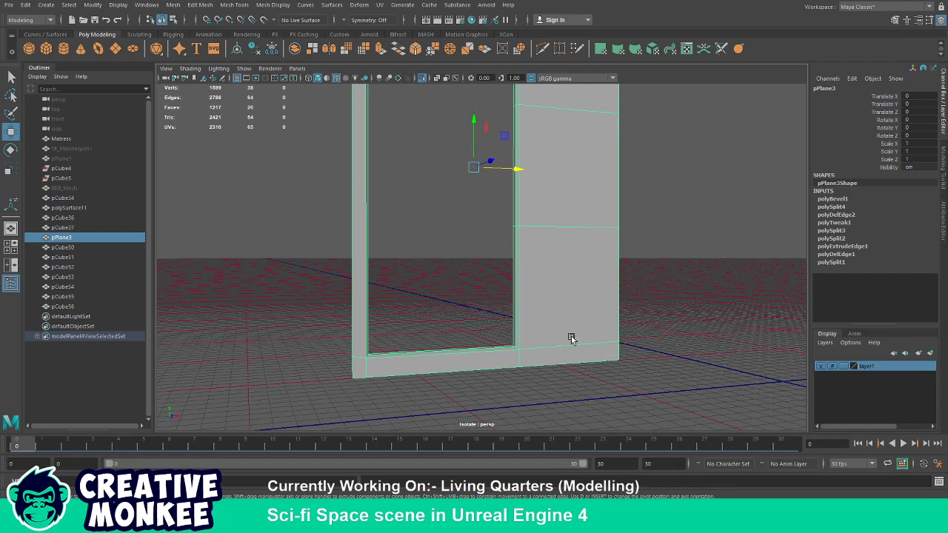
{"action": "key", "text": "F9"}
{"action": "left_click", "coordinate": [615, 332]}
{"action": "left_click_drag", "start_coordinate": [615, 333], "coordinate": [619, 319]}
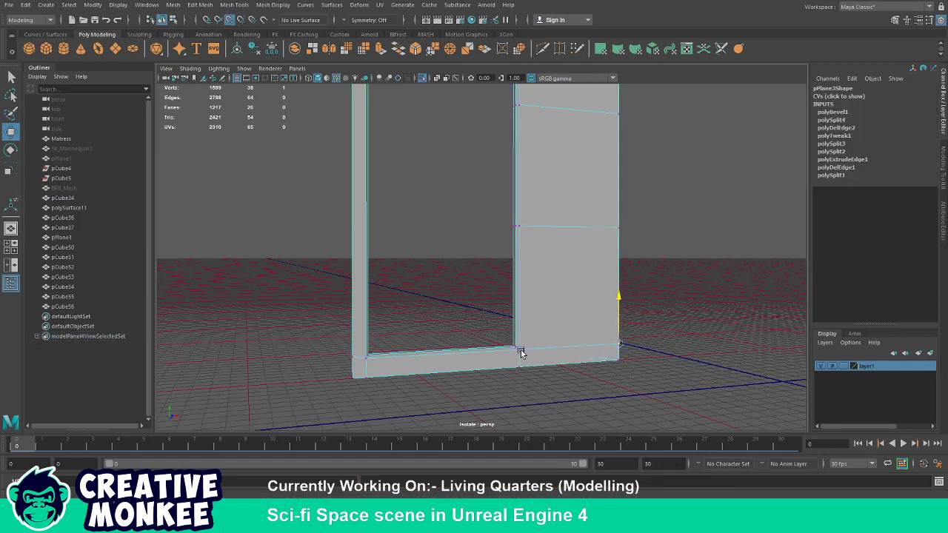
{"action": "left_click", "coordinate": [567, 378]}
{"action": "left_click_drag", "start_coordinate": [571, 370], "coordinate": [558, 297]}
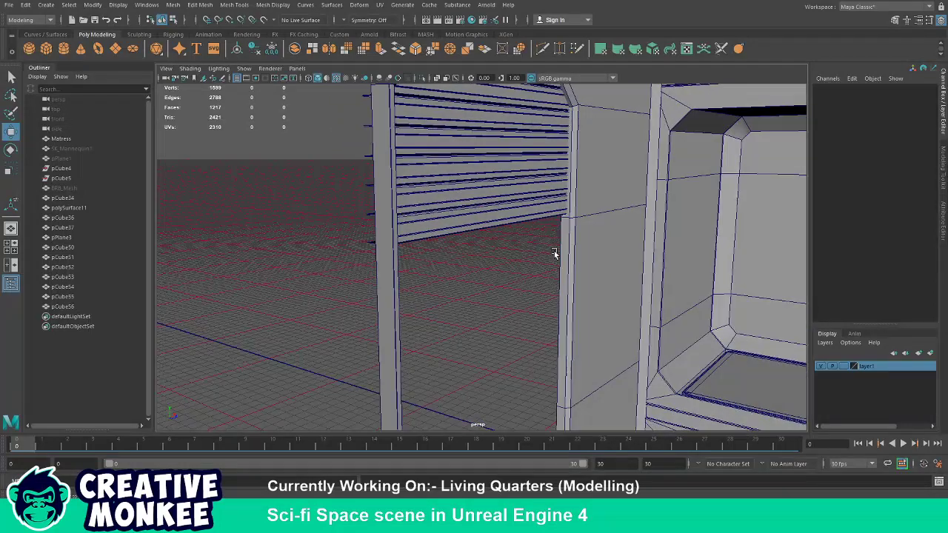
Snap a doorframe point vertically onto another vertex.
{"action": "scroll", "scroll_direction": "up", "scroll_amount": 3}
{"action": "scroll", "scroll_direction": "up", "scroll_amount": 3}
{"action": "scroll", "scroll_direction": "up", "scroll_amount": 3}
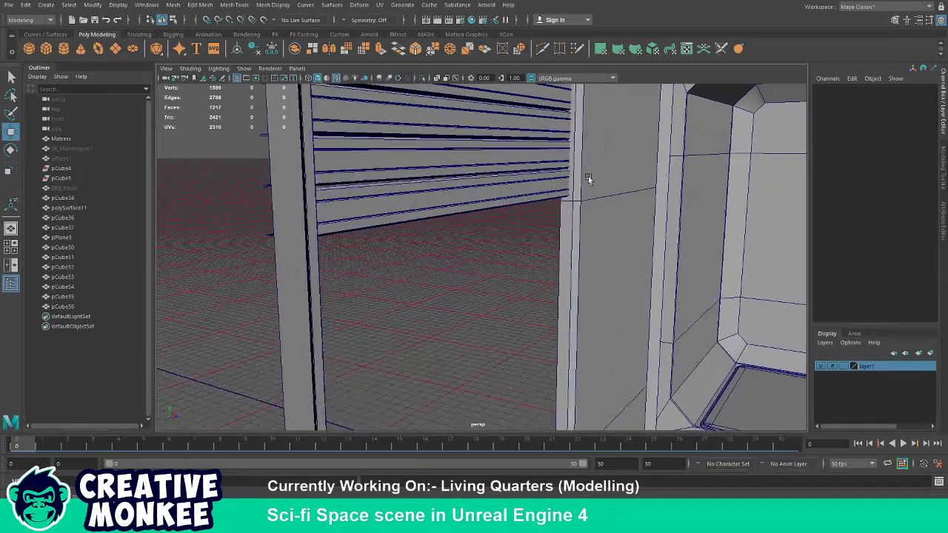
{"action": "left_click", "coordinate": [608, 186]}
{"action": "left_click_drag", "start_coordinate": [602, 190], "coordinate": [562, 205]}
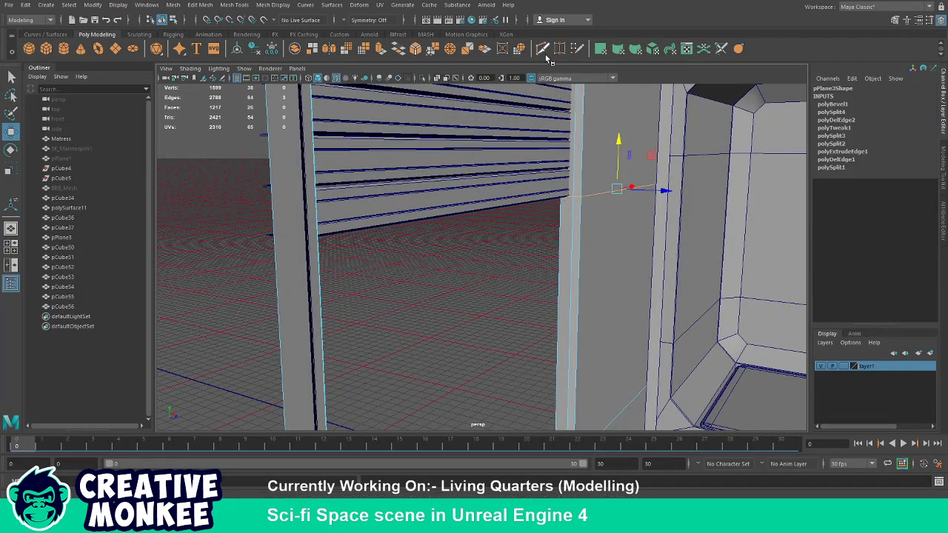
Cut a new edge across the doorframe and lower its vertex to the shutter's base.
{"action": "left_click", "coordinate": [542, 49]}
{"action": "left_click", "coordinate": [565, 204]}
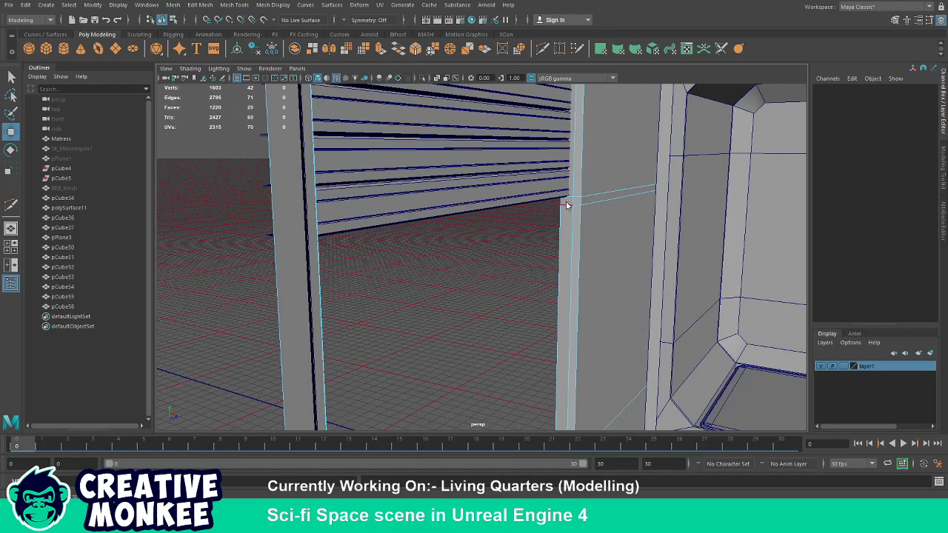
{"action": "left_click_drag", "start_coordinate": [567, 205], "coordinate": [560, 237]}
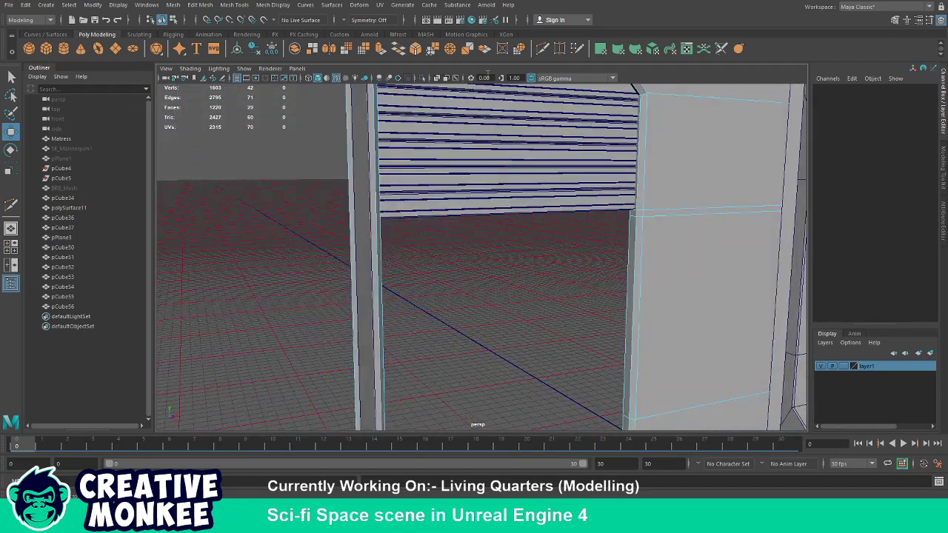
{"action": "left_click", "coordinate": [542, 48]}
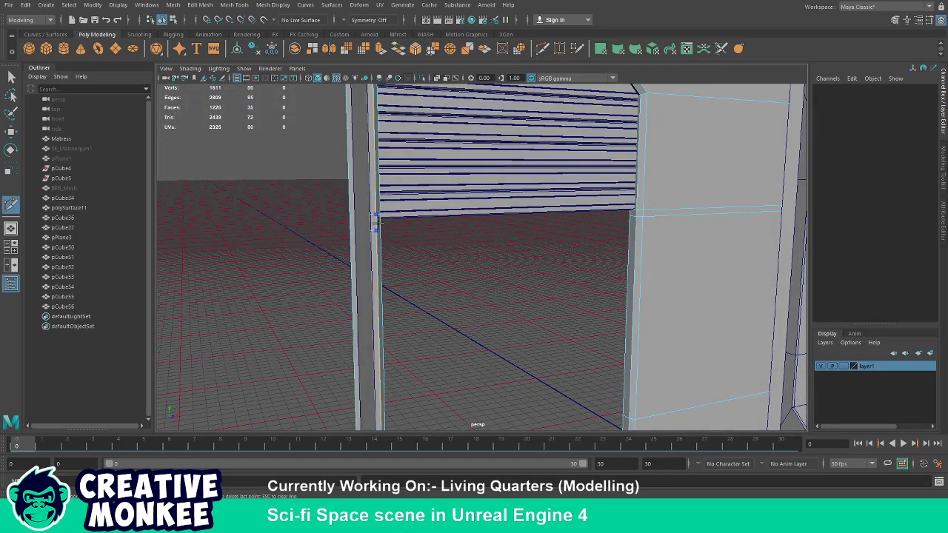
{"action": "key", "text": "w"}
{"action": "left_click", "coordinate": [370, 230]}
{"action": "left_click_drag", "start_coordinate": [361, 194], "coordinate": [638, 215]}
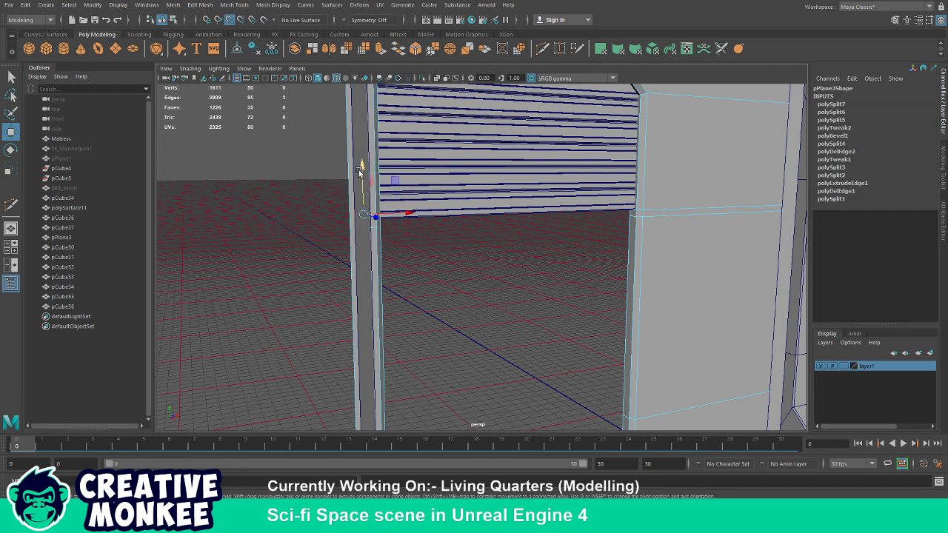
{"action": "left_click_drag", "start_coordinate": [358, 171], "coordinate": [592, 218]}
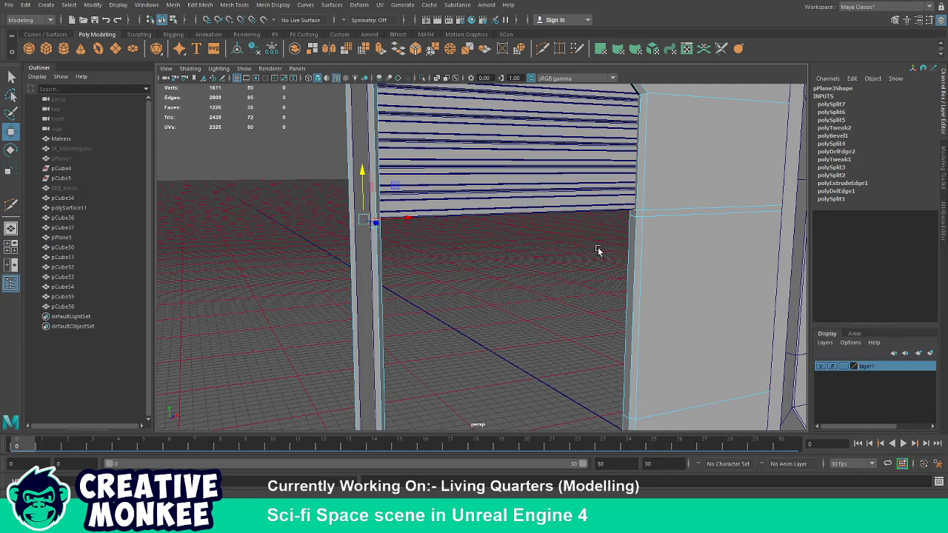
Add an extra edge across the doorway top-corner face and the face under the shutter.
{"action": "left_click", "coordinate": [631, 213]}
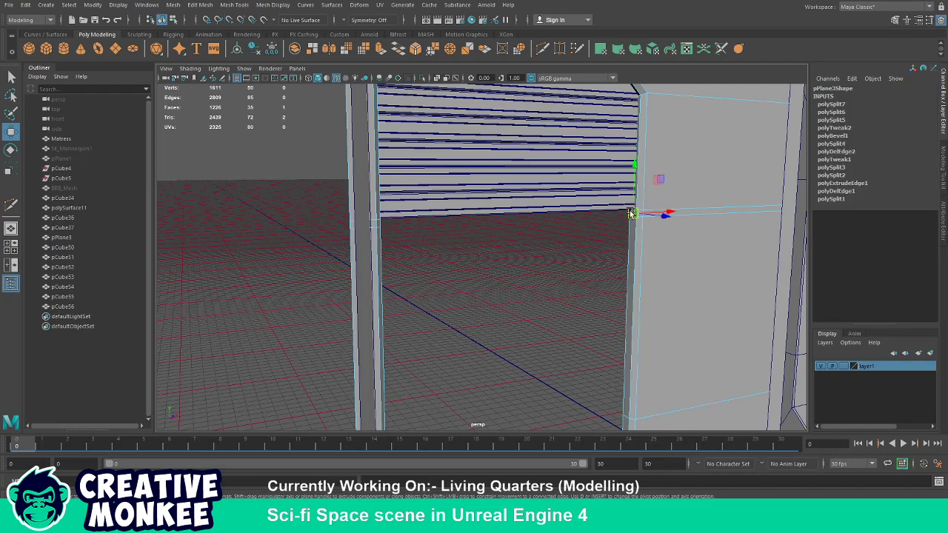
{"action": "left_click_drag", "start_coordinate": [408, 237], "coordinate": [343, 227]}
{"action": "left_click", "coordinate": [343, 215]}
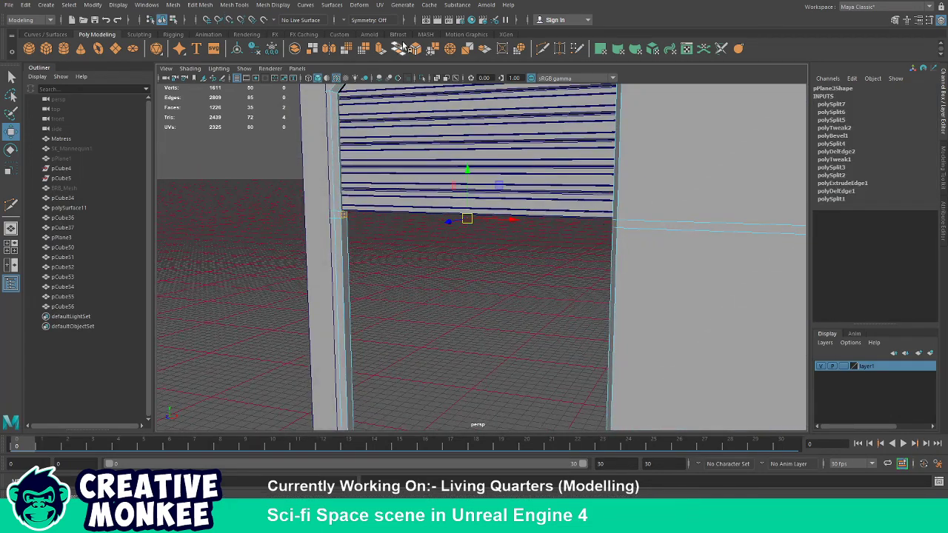
{"action": "left_click", "coordinate": [406, 54]}
{"action": "left_click", "coordinate": [433, 275]}
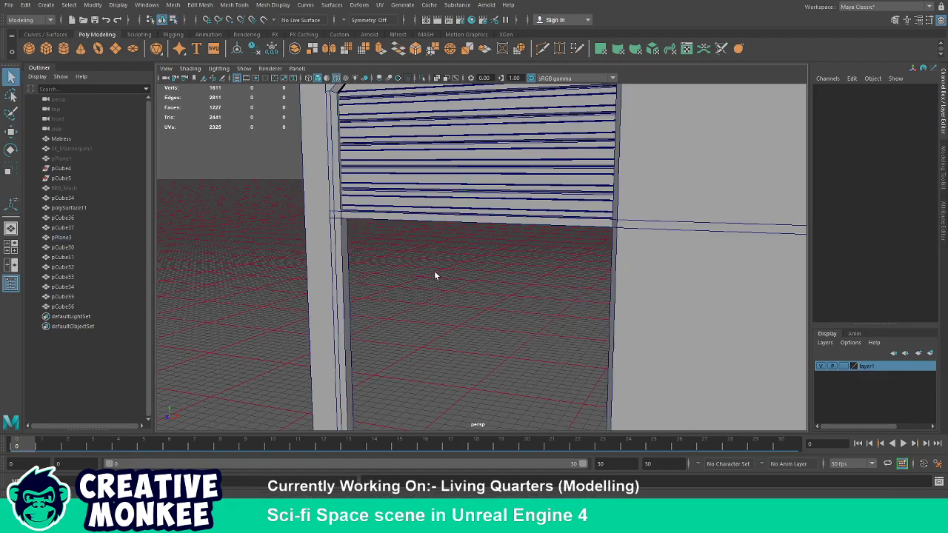
{"action": "left_click_drag", "start_coordinate": [434, 275], "coordinate": [529, 291]}
{"action": "key", "text": "w"}
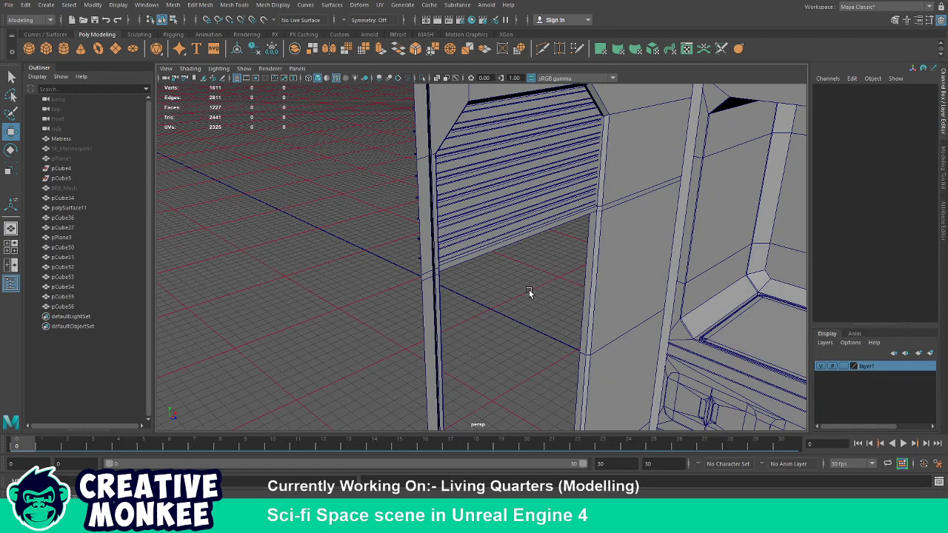
{"action": "left_click_drag", "start_coordinate": [528, 290], "coordinate": [492, 200]}
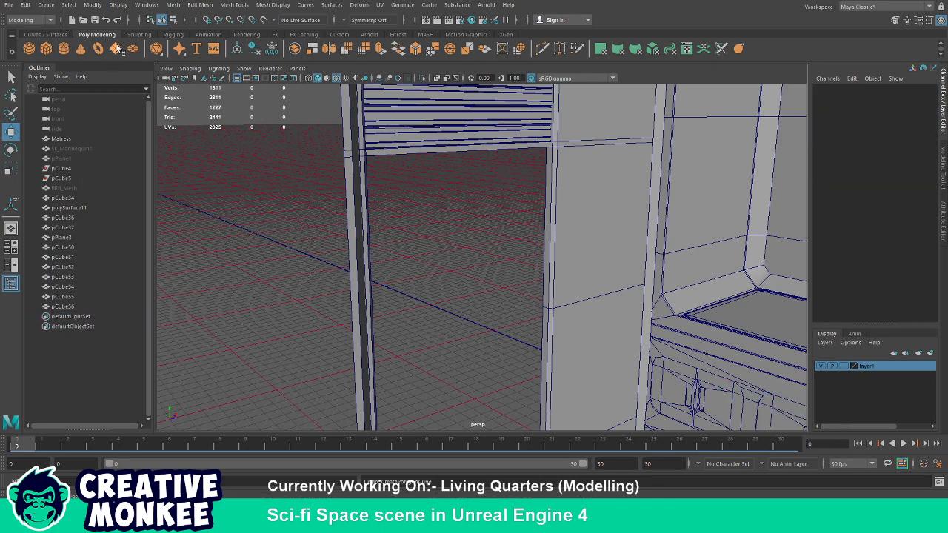
Create a polygon plane, rotate it 90 degrees upright, and move it into the doorway.
{"action": "left_click", "coordinate": [117, 48]}
{"action": "left_click_drag", "start_coordinate": [471, 165], "coordinate": [503, 365]}
{"action": "key", "text": "e"}
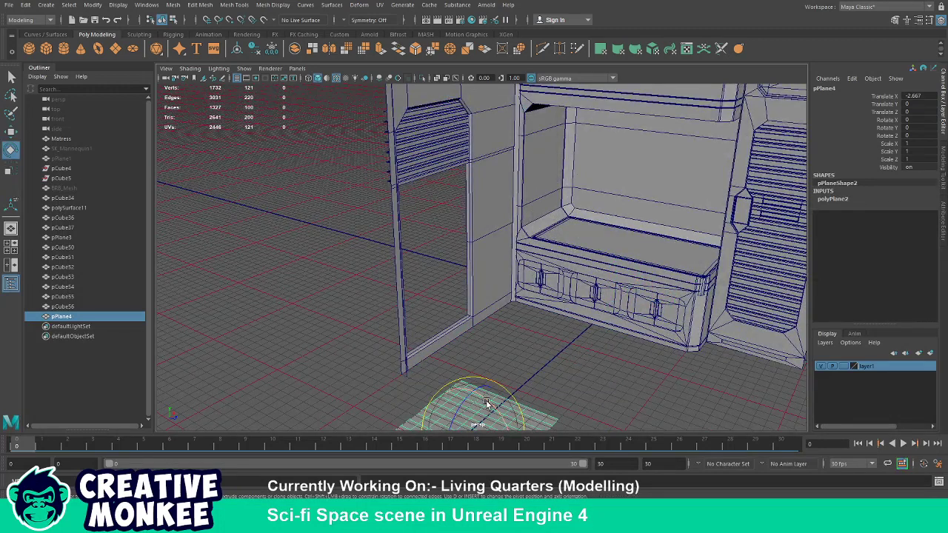
{"action": "left_click_drag", "start_coordinate": [486, 402], "coordinate": [438, 256]}
{"action": "key", "text": "w"}
{"action": "left_click", "coordinate": [376, 256]}
{"action": "key", "text": "f"}
{"action": "left_click_drag", "start_coordinate": [621, 278], "coordinate": [528, 288]}
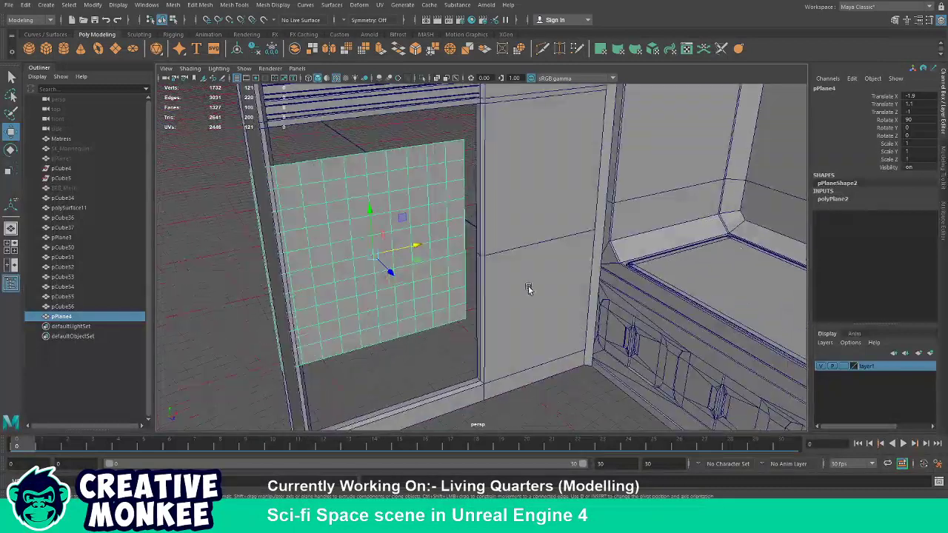
Set the plane's width subdivisions to 1 in its creation settings.
{"action": "left_click", "coordinate": [832, 198]}
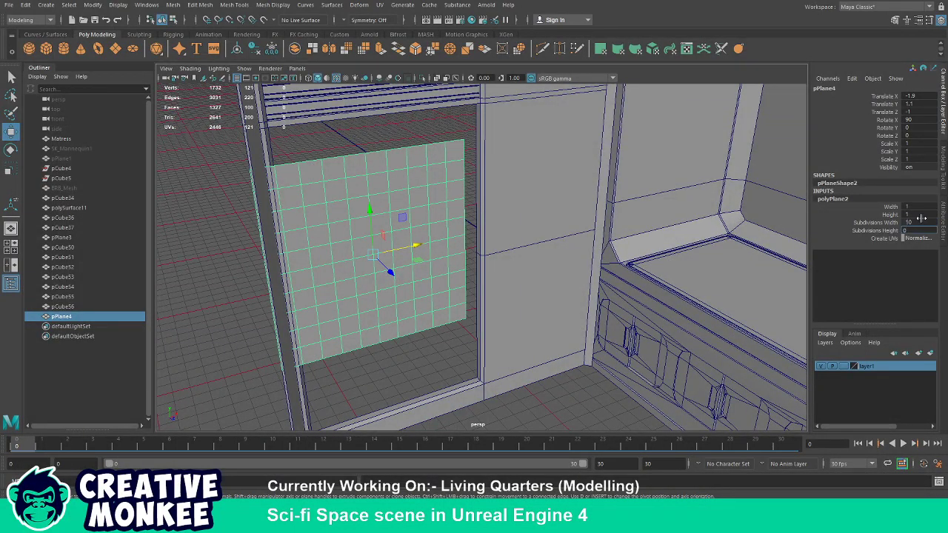
{"action": "double_click", "coordinate": [921, 221]}
{"action": "type", "text": "1"}
{"action": "key", "text": "Tab"}
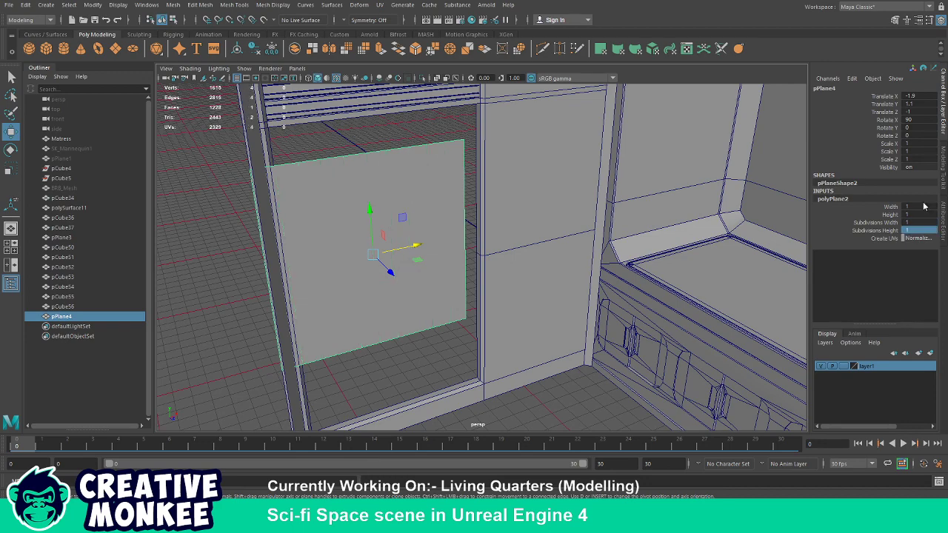
{"action": "left_click_drag", "start_coordinate": [282, 223], "coordinate": [377, 229]}
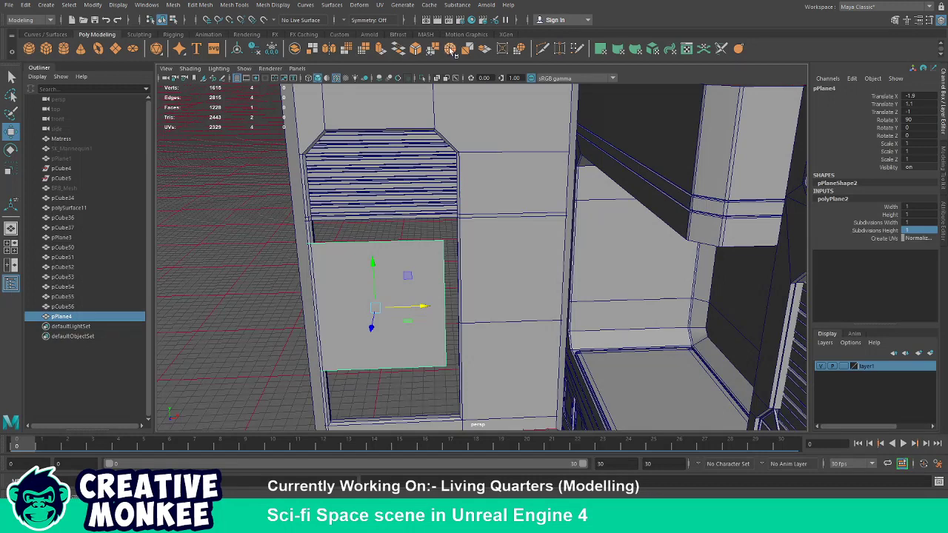
{"action": "left_click", "coordinate": [542, 48]}
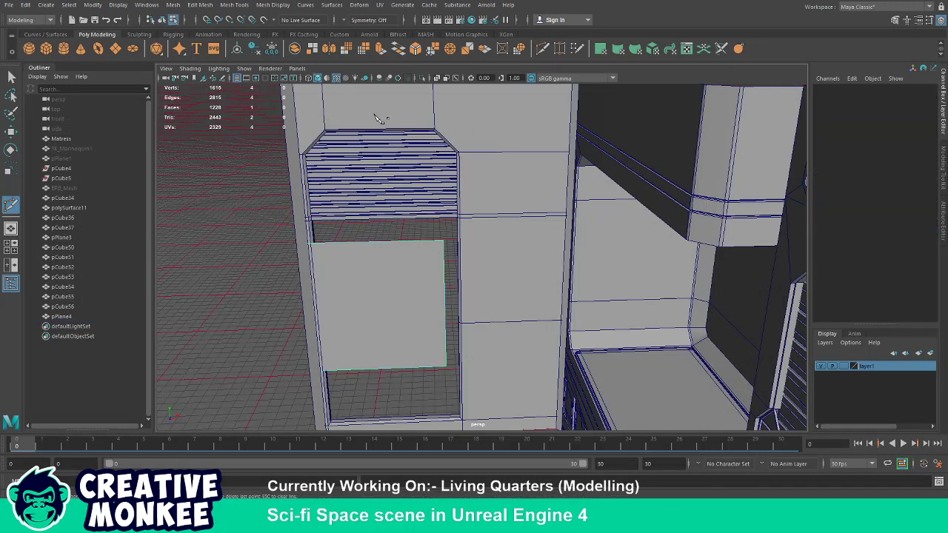
Try shifting the plane face sideways, then undo the move.
{"action": "key", "text": "w"}
{"action": "left_click_drag", "start_coordinate": [423, 111], "coordinate": [538, 89]}
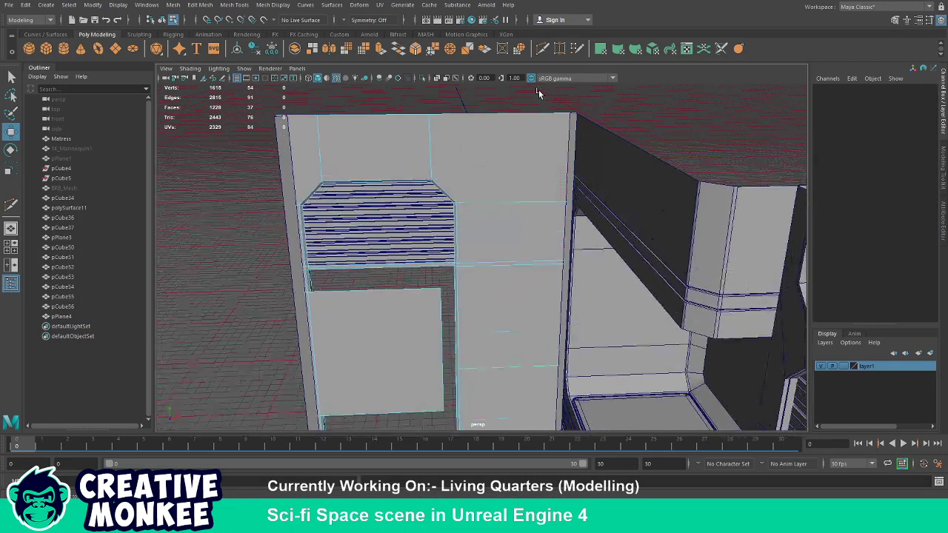
{"action": "key", "text": "y"}
{"action": "key", "text": "w"}
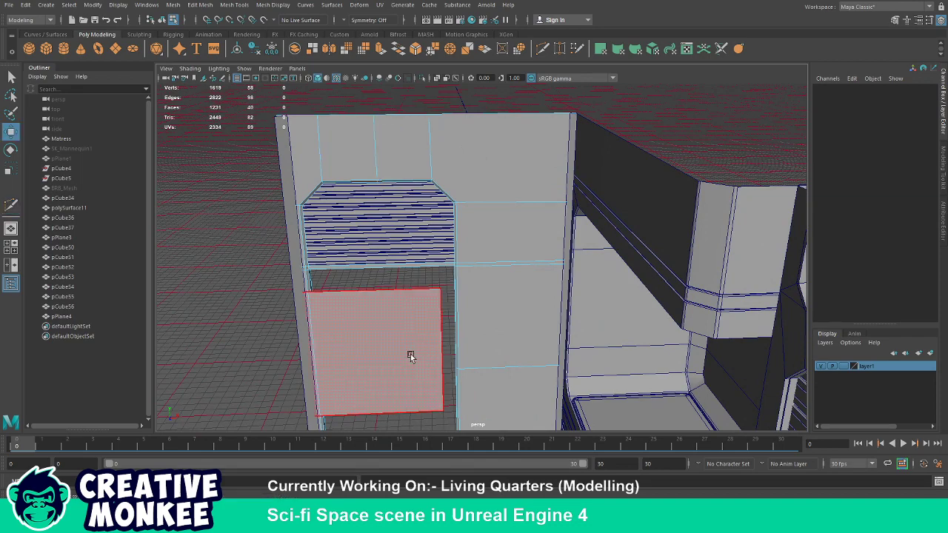
{"action": "left_click", "coordinate": [408, 356]}
{"action": "left_click_drag", "start_coordinate": [402, 351], "coordinate": [480, 351]}
{"action": "key", "text": "ctrl+z"}
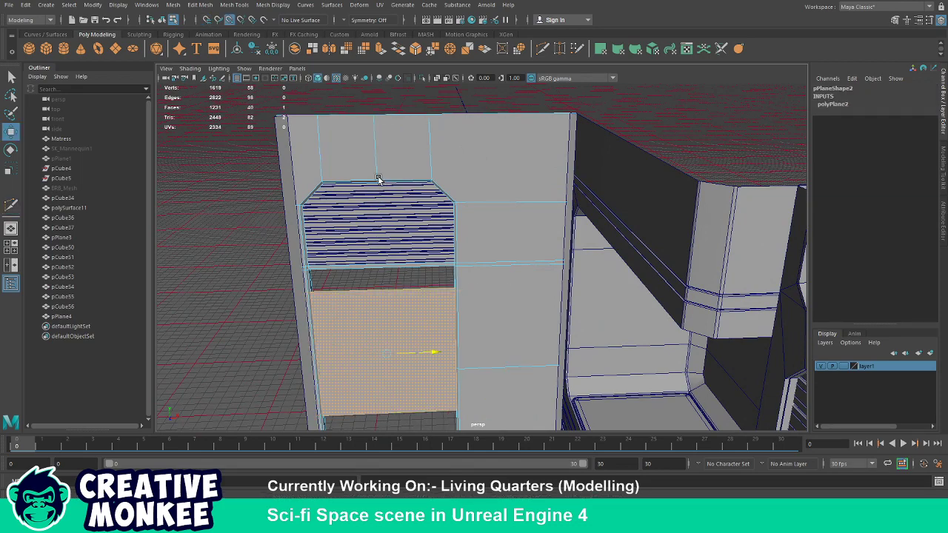
{"action": "left_click_drag", "start_coordinate": [388, 237], "coordinate": [467, 255]}
{"action": "left_click", "coordinate": [466, 255]}
Pull the plane's left edge along X, snapping it to the doorframe vertex column.
{"action": "left_click_drag", "start_coordinate": [239, 179], "coordinate": [288, 405]}
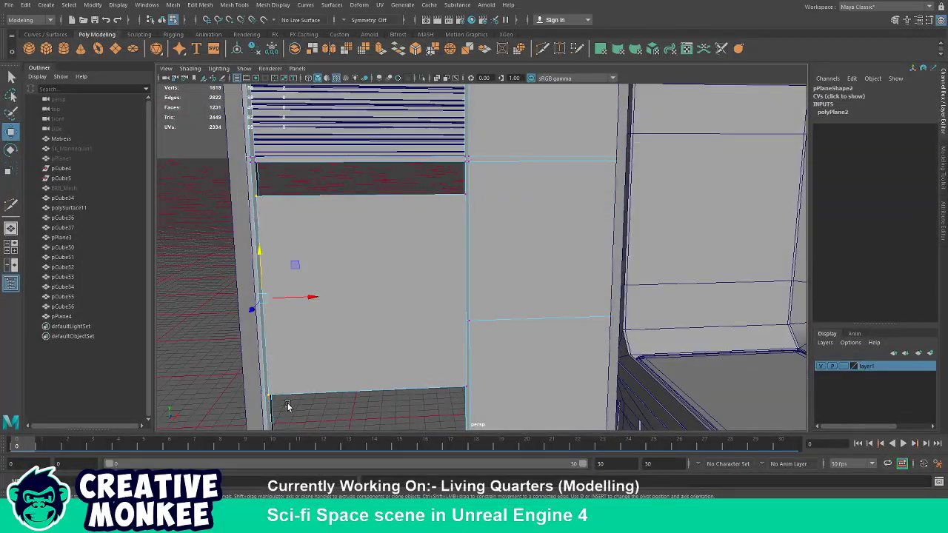
{"action": "left_click_drag", "start_coordinate": [284, 298], "coordinate": [256, 163]}
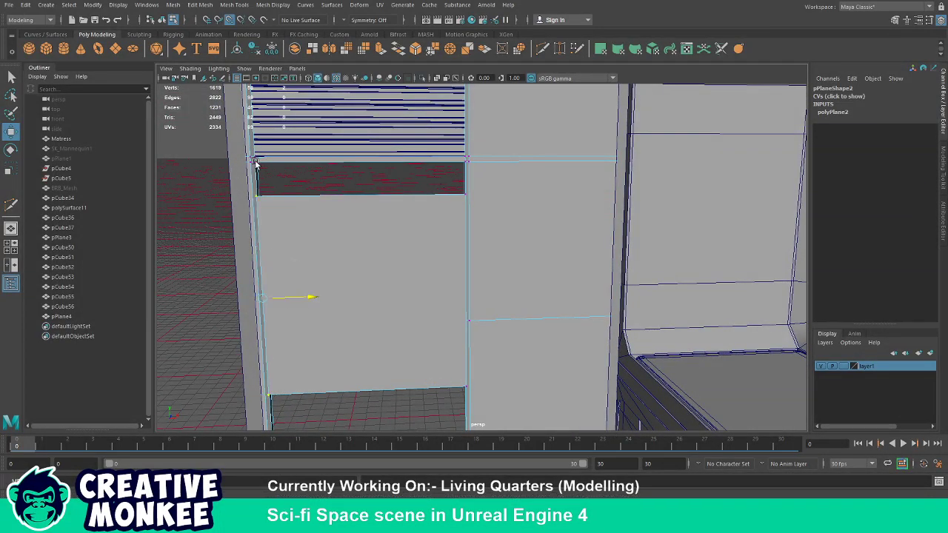
{"action": "left_click_drag", "start_coordinate": [450, 191], "coordinate": [465, 194]}
{"action": "left_click_drag", "start_coordinate": [492, 288], "coordinate": [444, 208]}
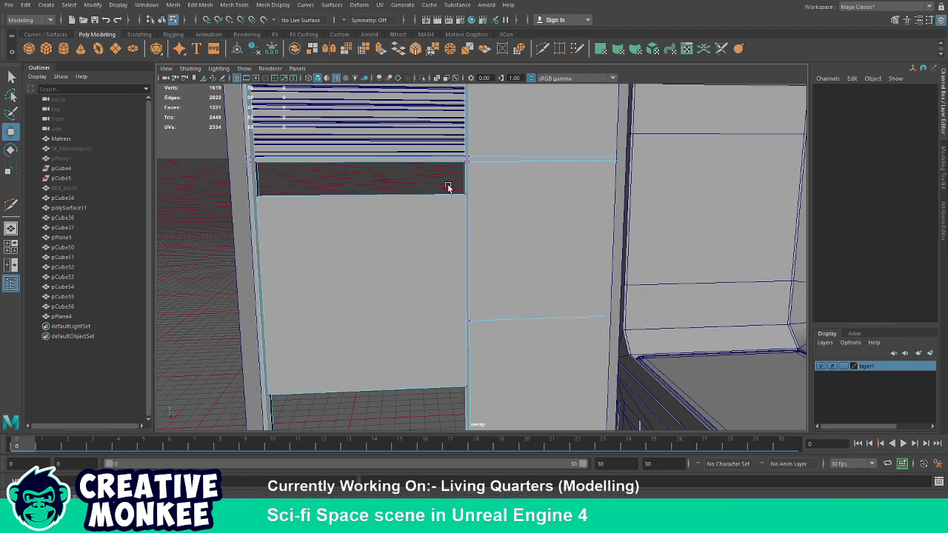
Select the plane's right-edge vertices and move them along the X axis only.
{"action": "key", "text": "F8"}
{"action": "left_click", "coordinate": [422, 288]}
{"action": "key", "text": "F9"}
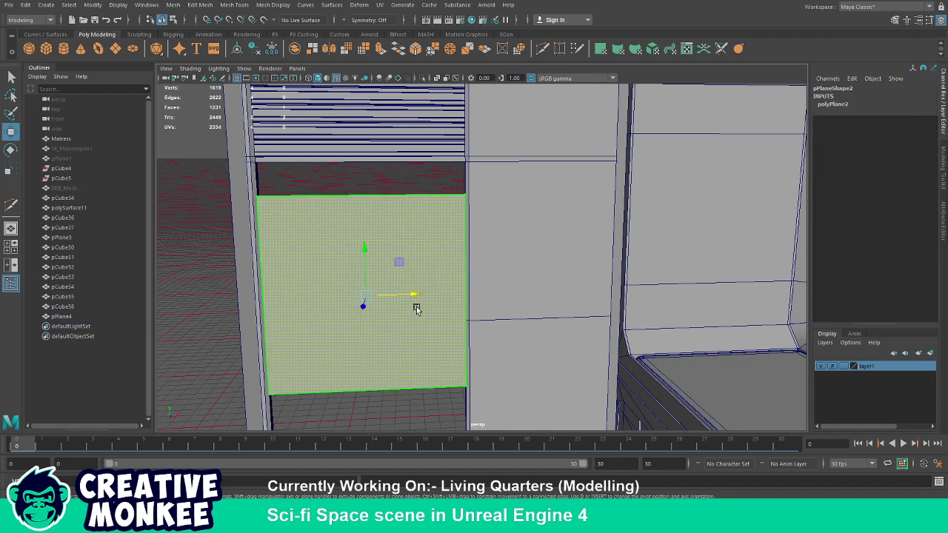
{"action": "left_click_drag", "start_coordinate": [477, 185], "coordinate": [496, 379]}
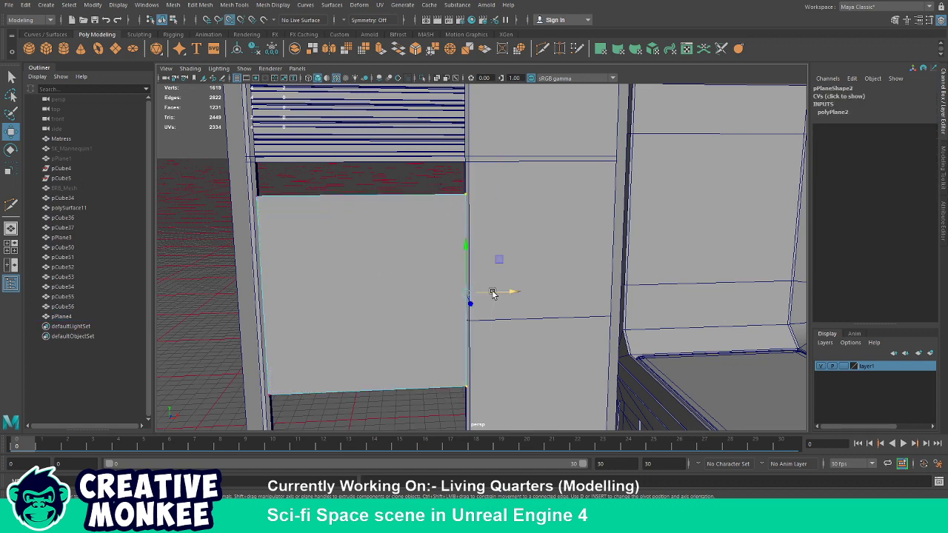
{"action": "left_click", "coordinate": [493, 294]}
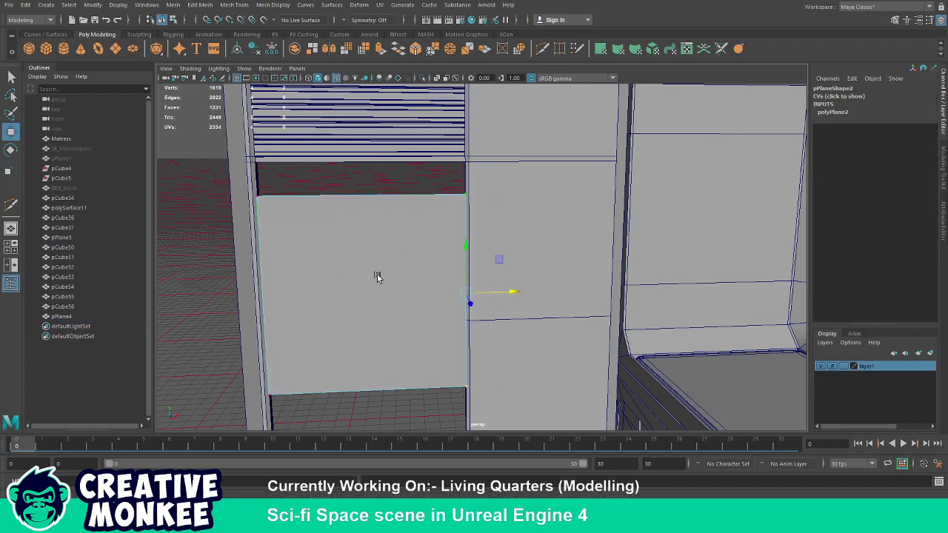
{"action": "key", "text": "F8"}
{"action": "left_click_drag", "start_coordinate": [419, 270], "coordinate": [408, 316]}
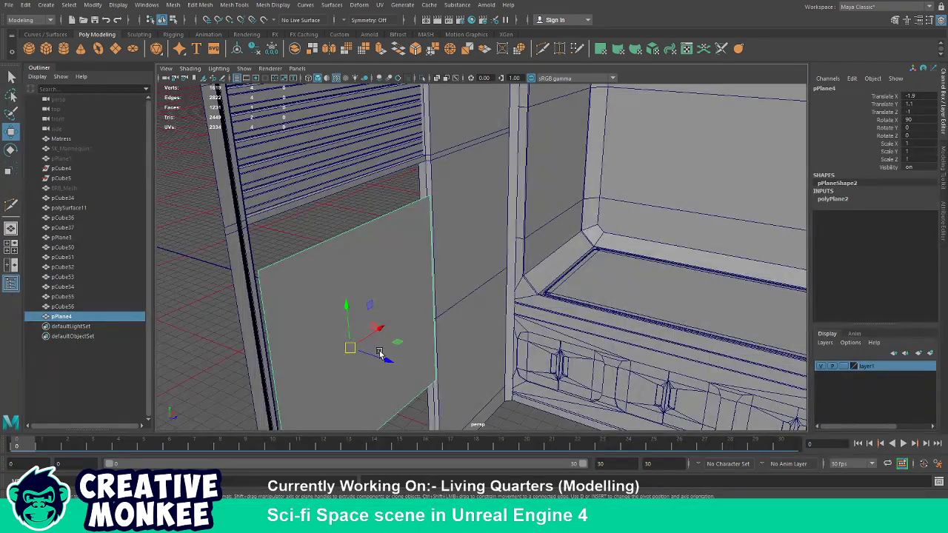
Snap the plane's pivot to its top edge and raise it to Translate Y 1.26, level with the doorway frame top.
{"action": "left_click_drag", "start_coordinate": [379, 354], "coordinate": [444, 285]}
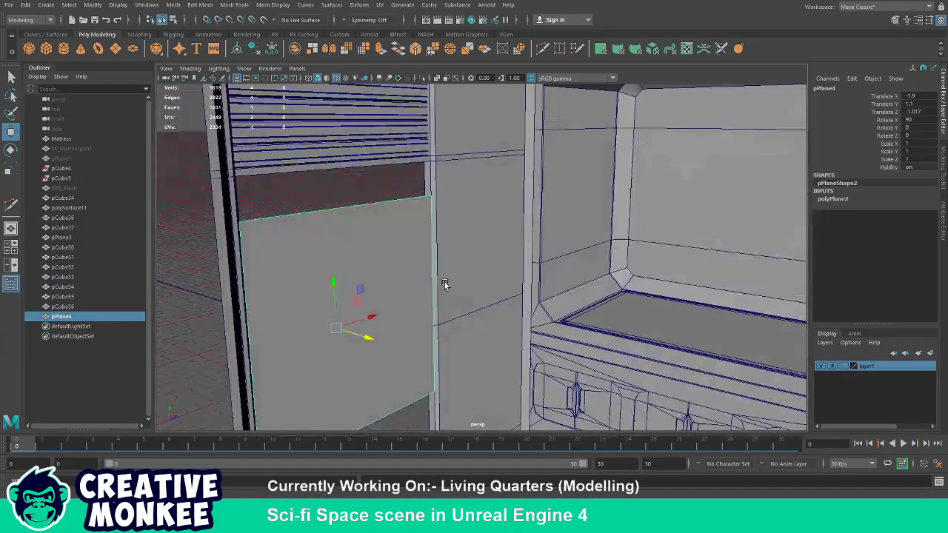
{"action": "left_click_drag", "start_coordinate": [464, 298], "coordinate": [549, 284]}
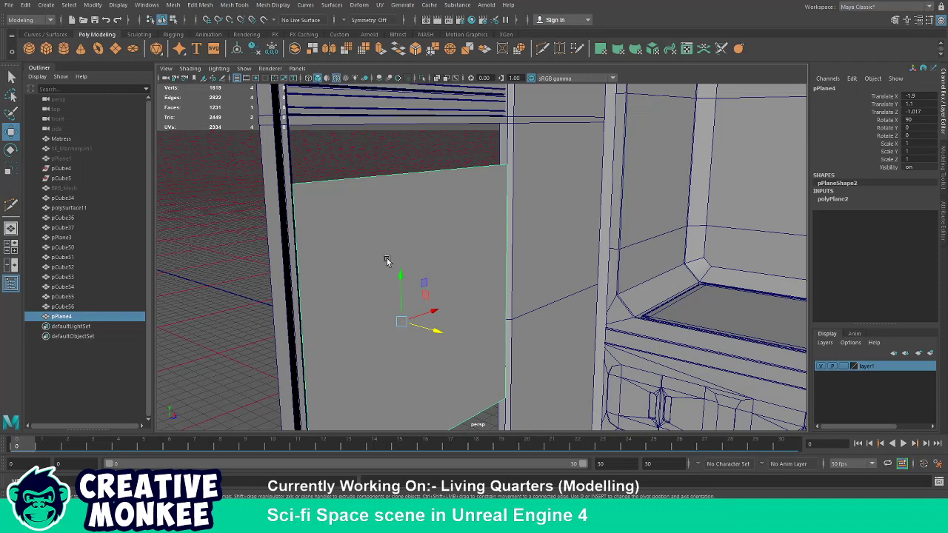
{"action": "left_click_drag", "start_coordinate": [400, 280], "coordinate": [400, 332]}
{"action": "key", "text": "d"}
{"action": "left_click", "coordinate": [409, 232]}
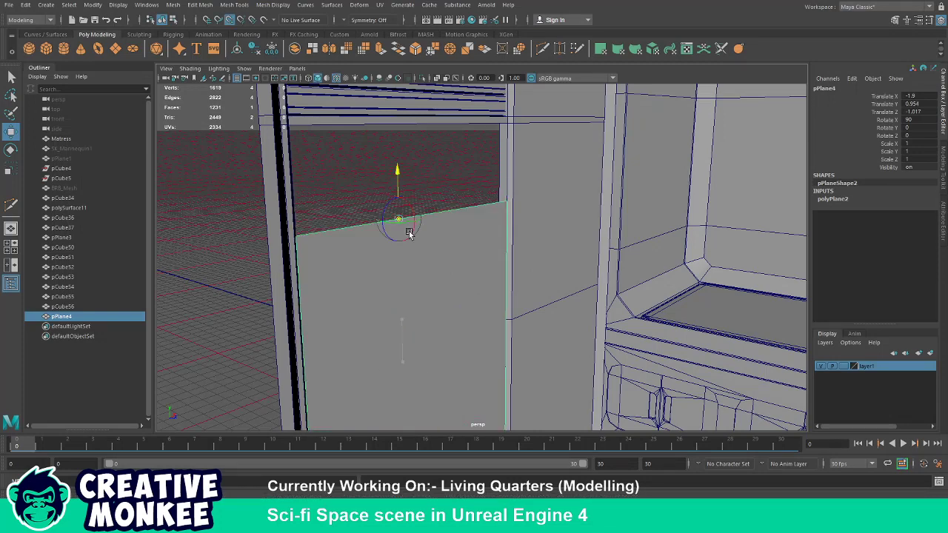
{"action": "left_click_drag", "start_coordinate": [404, 180], "coordinate": [510, 123]}
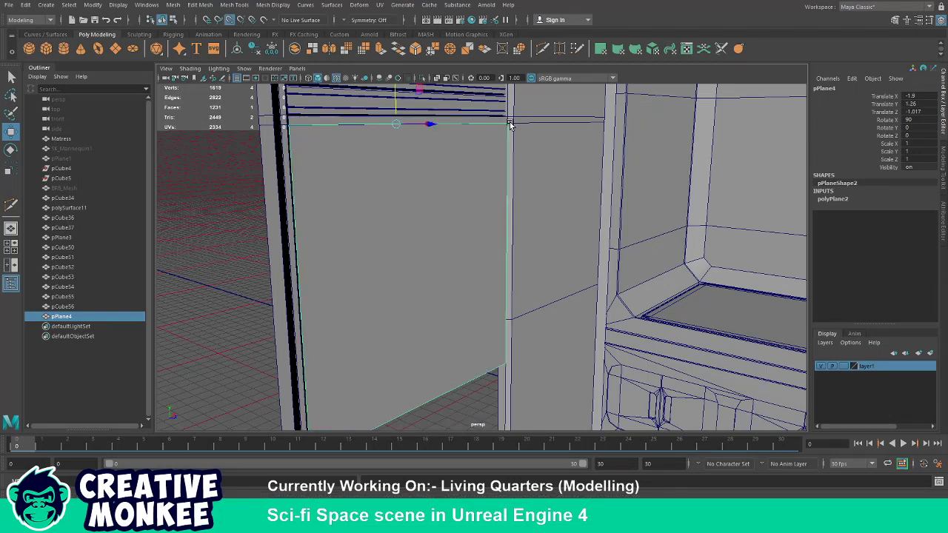
{"action": "left_click_drag", "start_coordinate": [492, 170], "coordinate": [508, 243]}
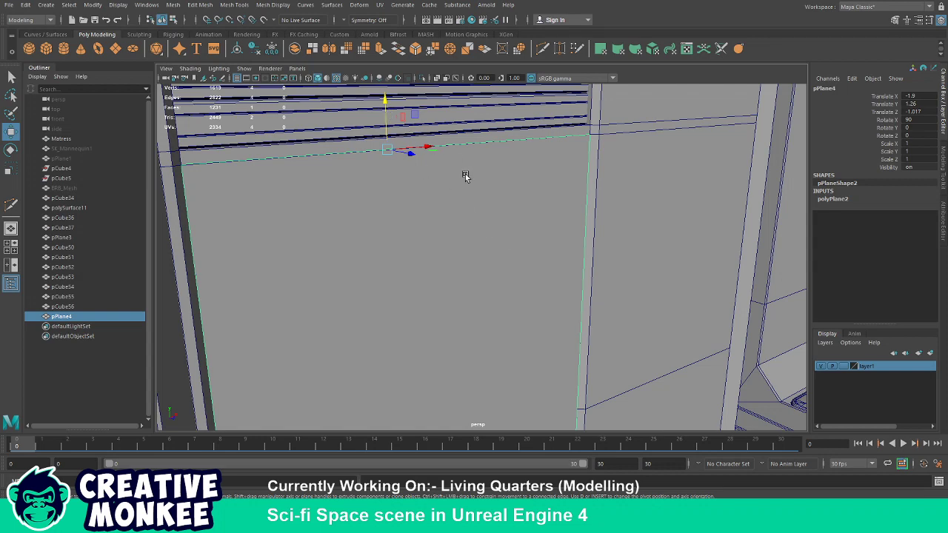
{"action": "left_click_drag", "start_coordinate": [465, 176], "coordinate": [467, 179]}
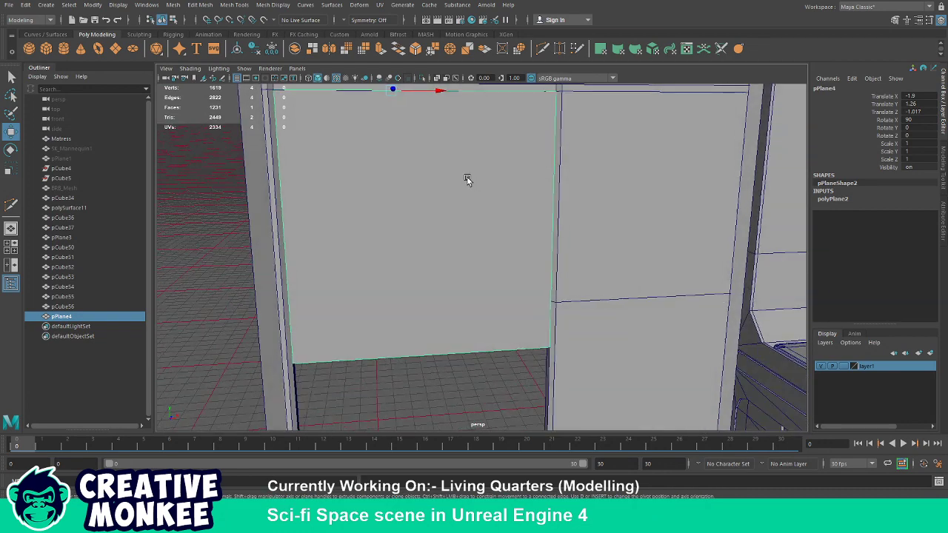
{"action": "left_click_drag", "start_coordinate": [467, 178], "coordinate": [502, 220]}
{"action": "key", "text": "F10"}
Extrude the panel's bottom edge downward into a hanging strip.
{"action": "left_click", "coordinate": [436, 345]}
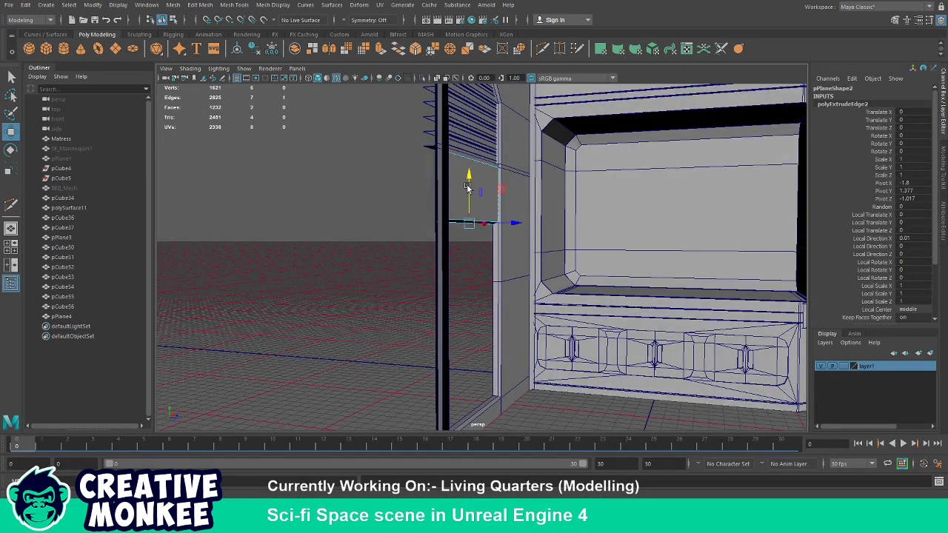
{"action": "left_click_drag", "start_coordinate": [467, 187], "coordinate": [470, 245]}
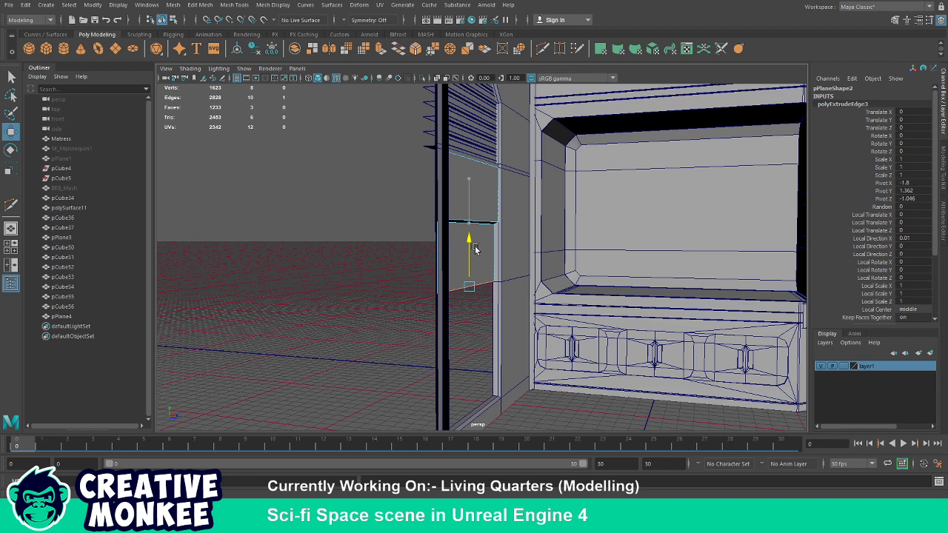
{"action": "left_click_drag", "start_coordinate": [475, 249], "coordinate": [484, 312]}
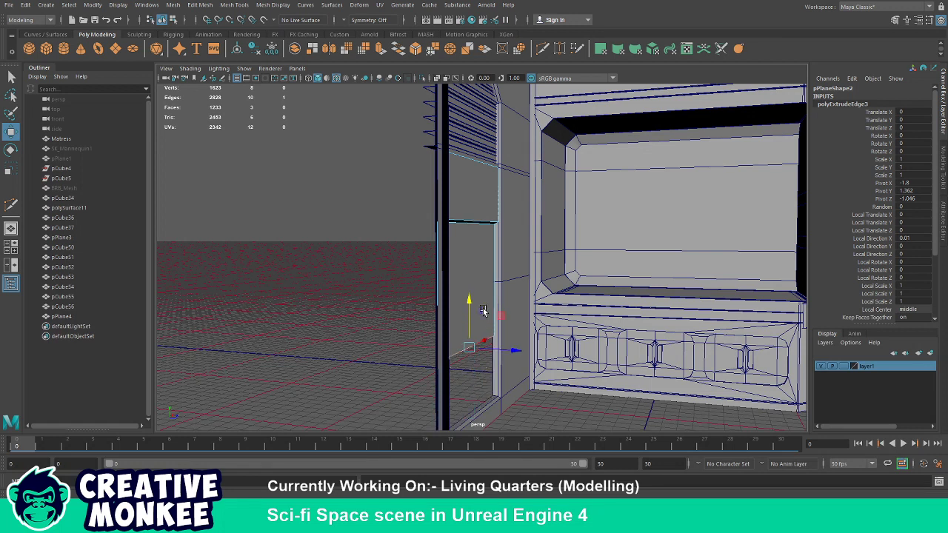
Extrude the edge outward and down again, vertex-snapping the last edge into line along X.
{"action": "key", "text": "ctrl+e"}
{"action": "left_click_drag", "start_coordinate": [485, 349], "coordinate": [457, 376]}
{"action": "key", "text": "ctrl+e"}
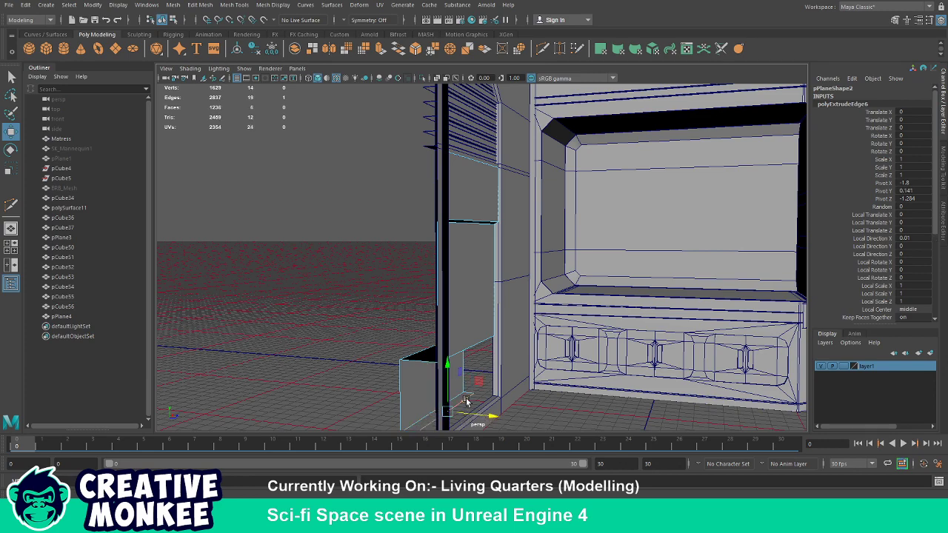
{"action": "left_click_drag", "start_coordinate": [468, 414], "coordinate": [418, 311]}
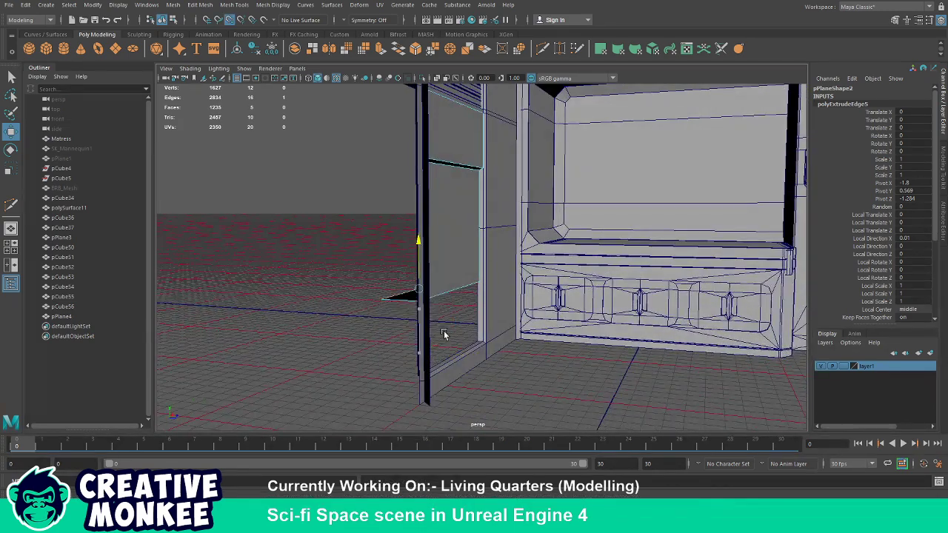
{"action": "key", "text": "v"}
{"action": "left_click_drag", "start_coordinate": [475, 360], "coordinate": [387, 315]}
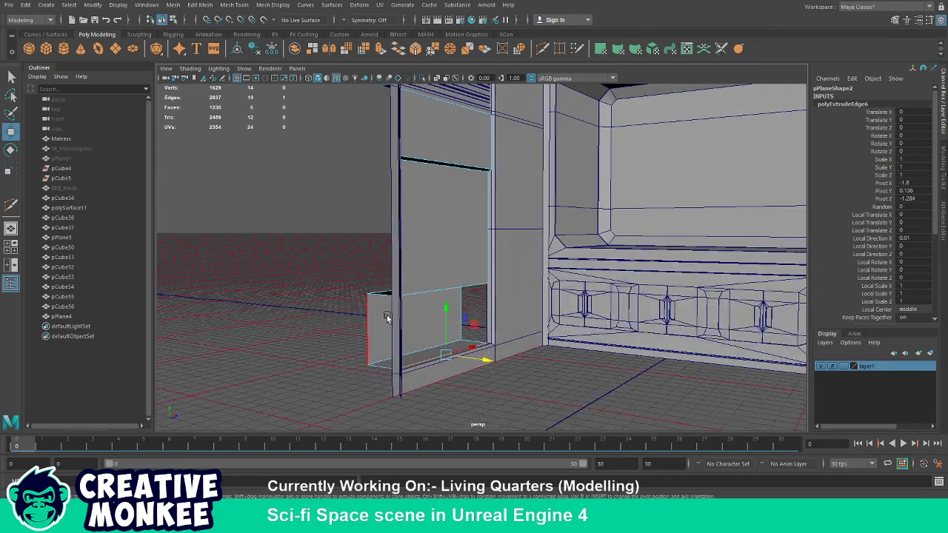
Bridge the two open edge pairs of the base piece with new faces.
{"action": "key", "text": "f"}
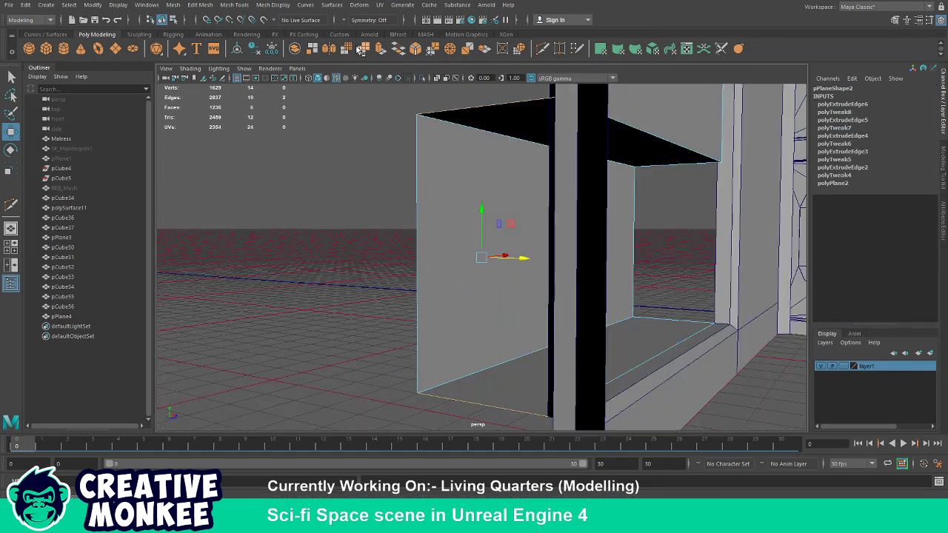
{"action": "left_click_drag", "start_coordinate": [357, 267], "coordinate": [489, 311]}
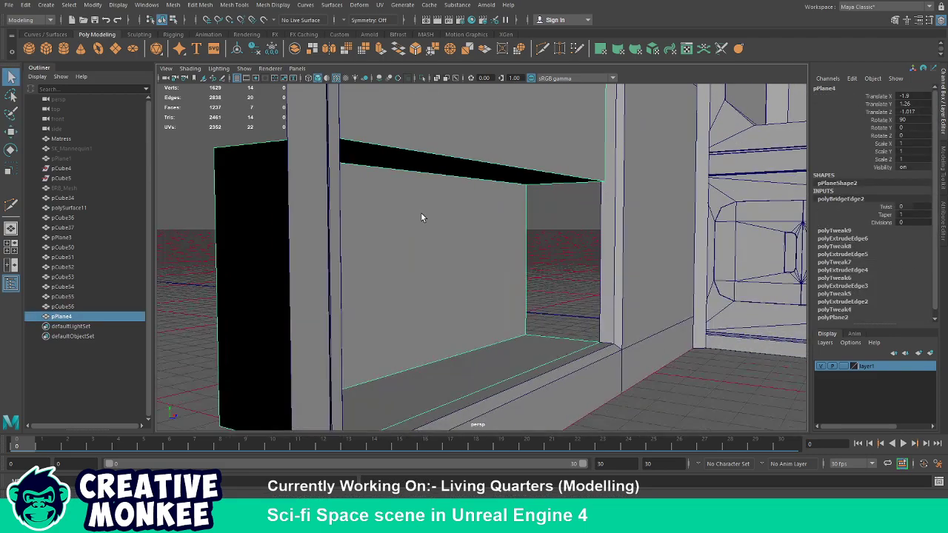
{"action": "left_click_drag", "start_coordinate": [422, 213], "coordinate": [419, 291]}
{"action": "left_click_drag", "start_coordinate": [409, 294], "coordinate": [529, 271]}
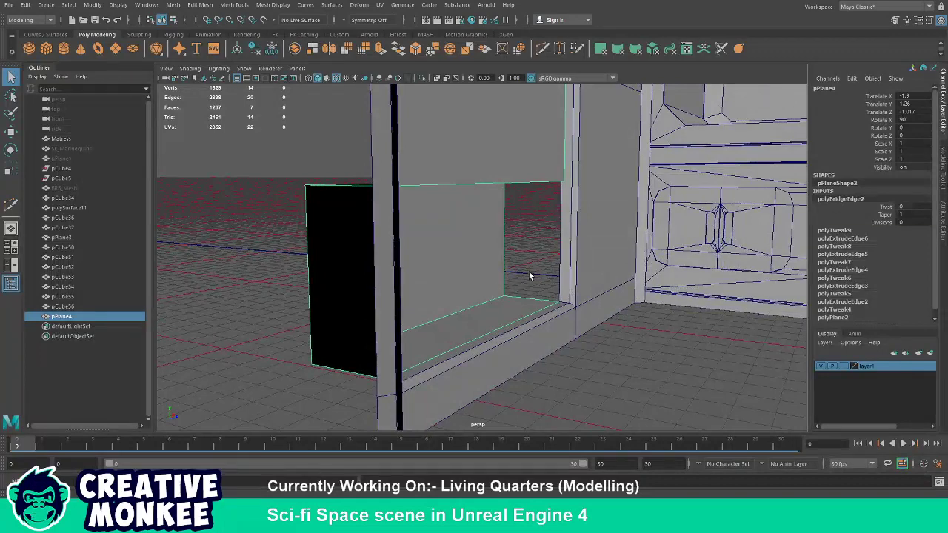
{"action": "left_click_drag", "start_coordinate": [528, 271], "coordinate": [512, 229]}
{"action": "left_click_drag", "start_coordinate": [511, 229], "coordinate": [520, 214]}
{"action": "left_click_drag", "start_coordinate": [520, 274], "coordinate": [488, 242]}
{"action": "left_click_drag", "start_coordinate": [488, 242], "coordinate": [528, 291]}
{"action": "left_click_drag", "start_coordinate": [528, 291], "coordinate": [509, 211]}
Pick edges on the base box, then select the black panel object and its door-frame face.
{"action": "key", "text": "q"}
{"action": "left_click", "coordinate": [459, 337]}
{"action": "key", "text": "w"}
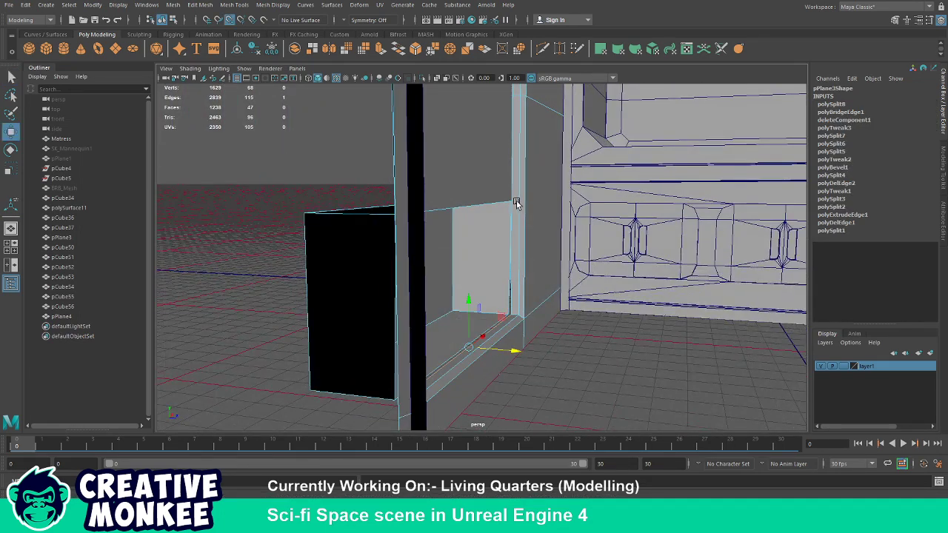
{"action": "left_click", "coordinate": [434, 345]}
{"action": "left_click", "coordinate": [439, 344]}
{"action": "left_click", "coordinate": [428, 326]}
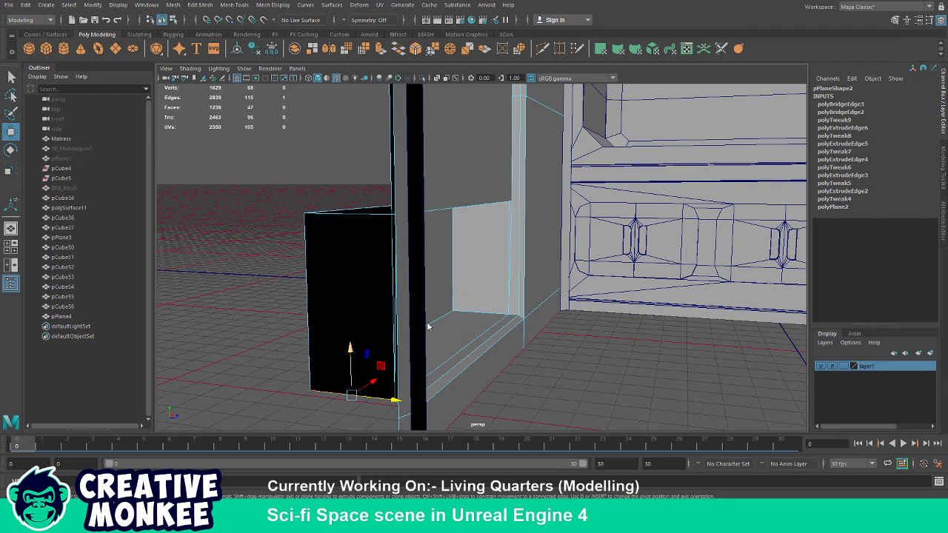
{"action": "left_click", "coordinate": [440, 324]}
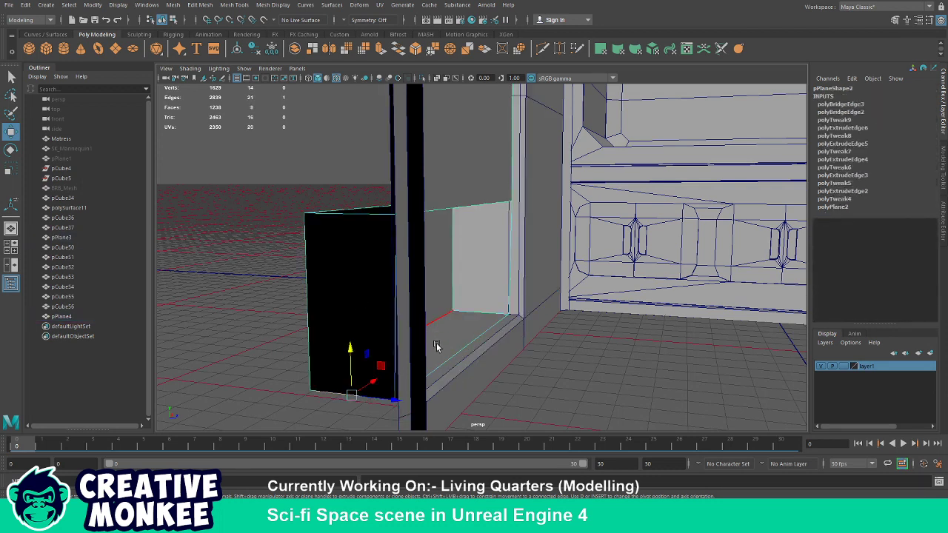
{"action": "left_click", "coordinate": [437, 346]}
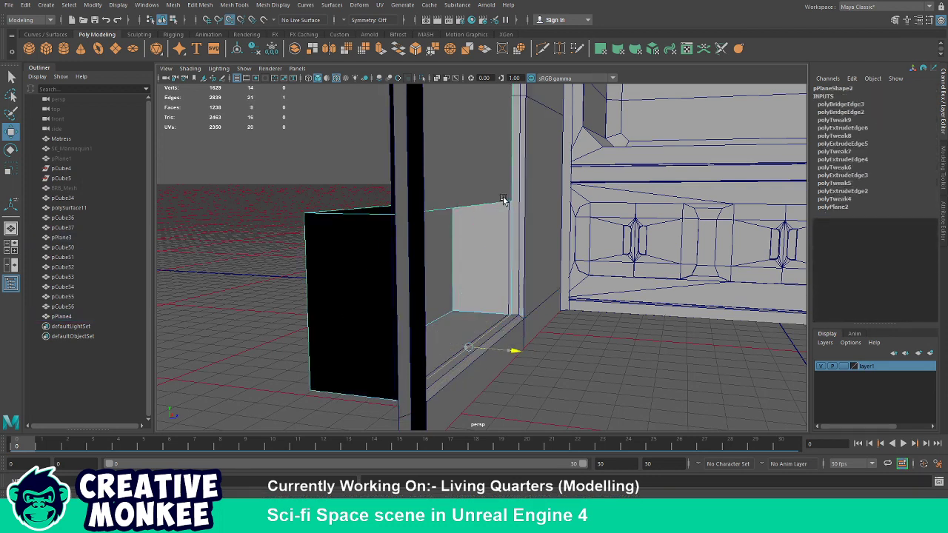
{"action": "left_click", "coordinate": [321, 284]}
{"action": "left_click_drag", "start_coordinate": [322, 284], "coordinate": [493, 293]}
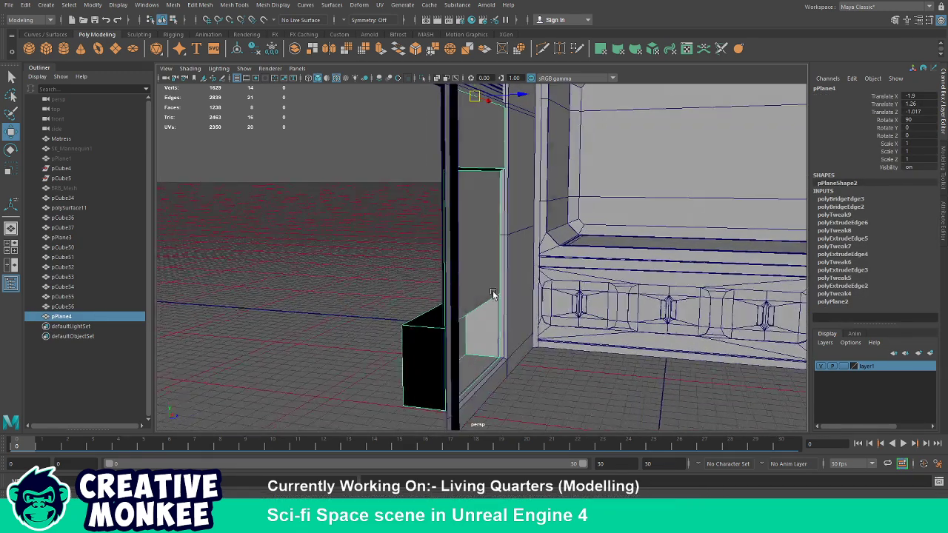
{"action": "left_click", "coordinate": [476, 317]}
Select the door-frame and base-box faces and slide them sideways along X.
{"action": "left_click", "coordinate": [429, 328]}
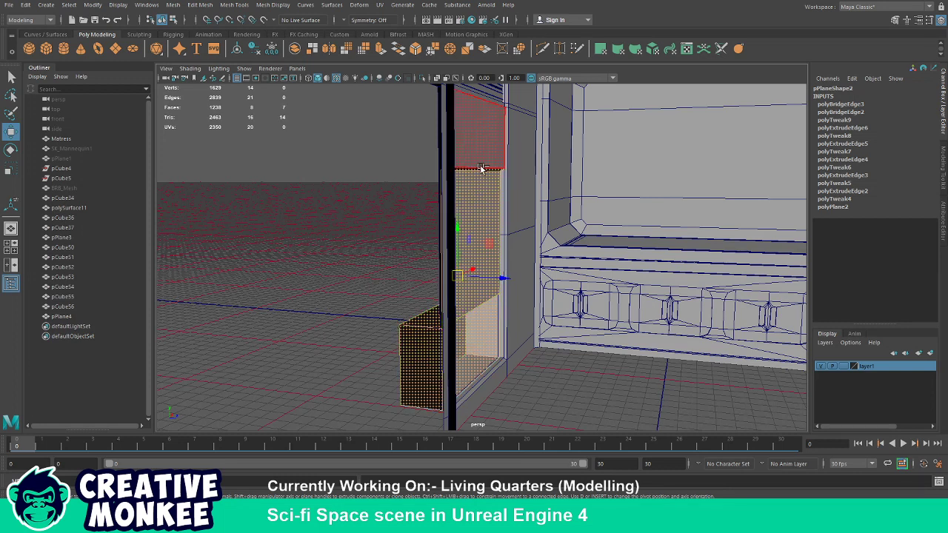
{"action": "left_click", "coordinate": [482, 174]}
{"action": "left_click", "coordinate": [498, 307]}
{"action": "left_click", "coordinate": [500, 305]}
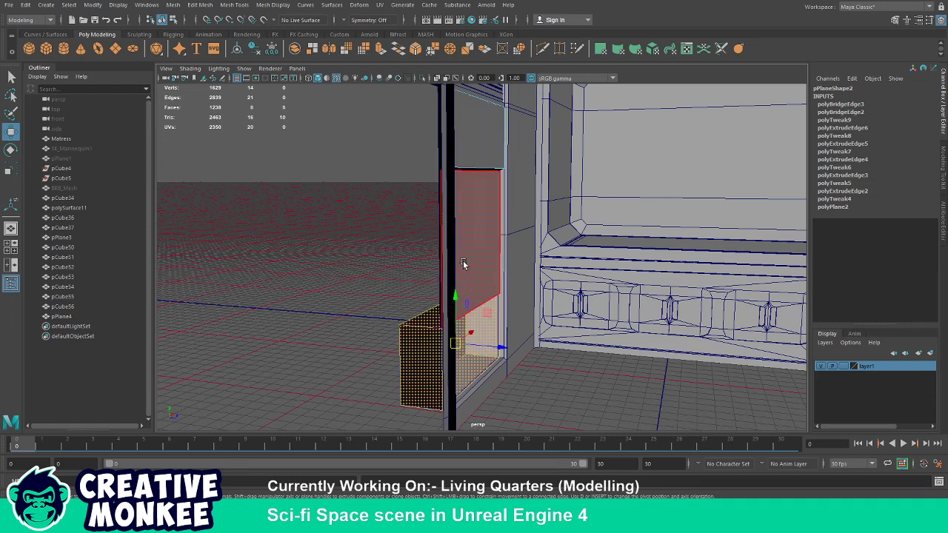
{"action": "left_click_drag", "start_coordinate": [503, 283], "coordinate": [506, 257]}
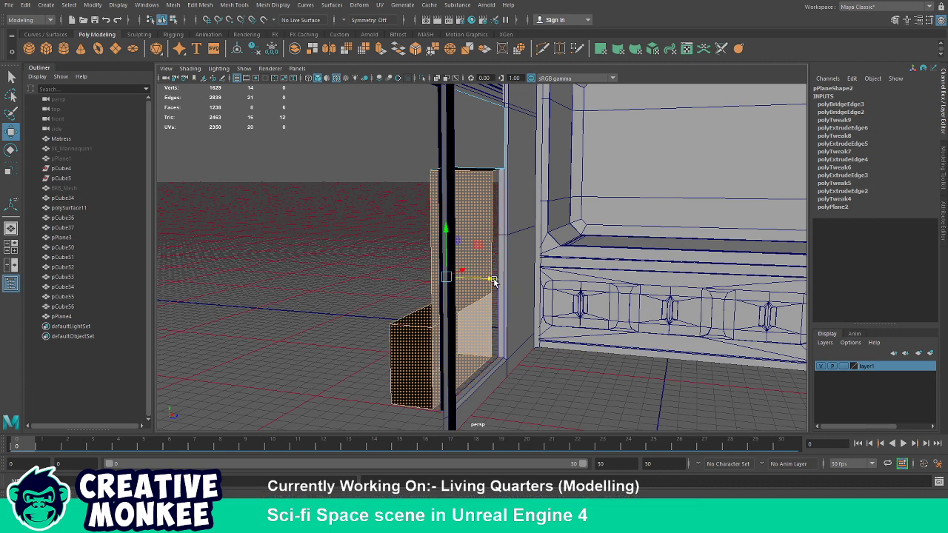
{"action": "key", "text": "ctrl+z"}
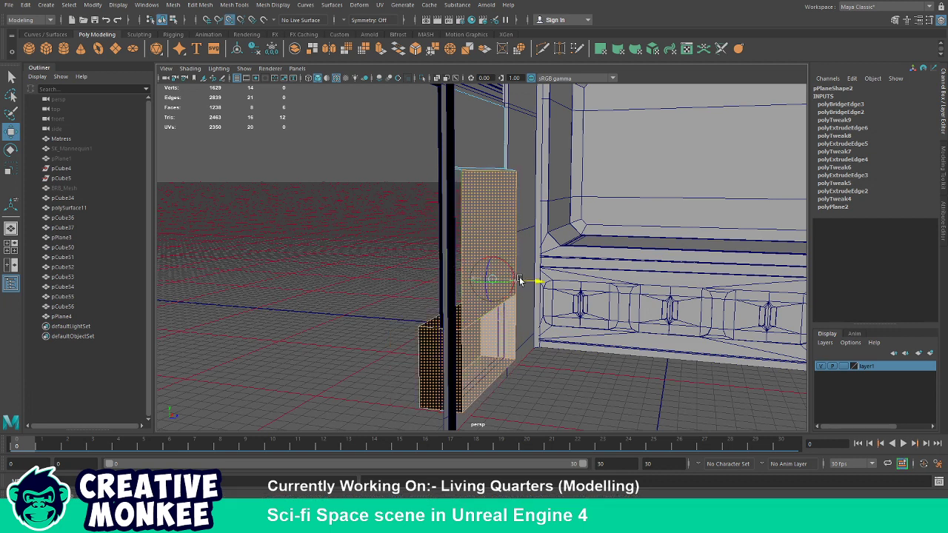
{"action": "left_click_drag", "start_coordinate": [517, 294], "coordinate": [496, 213]}
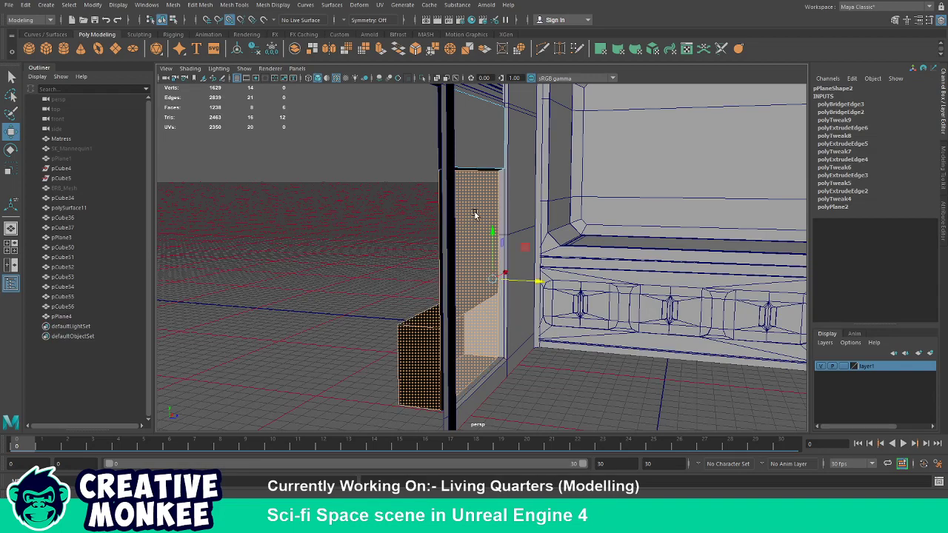
Select pPlane4 and slice a vertical edge through the panel with Multi-Cut.
{"action": "left_click_drag", "start_coordinate": [338, 247], "coordinate": [414, 326]}
{"action": "left_click", "coordinate": [453, 348]}
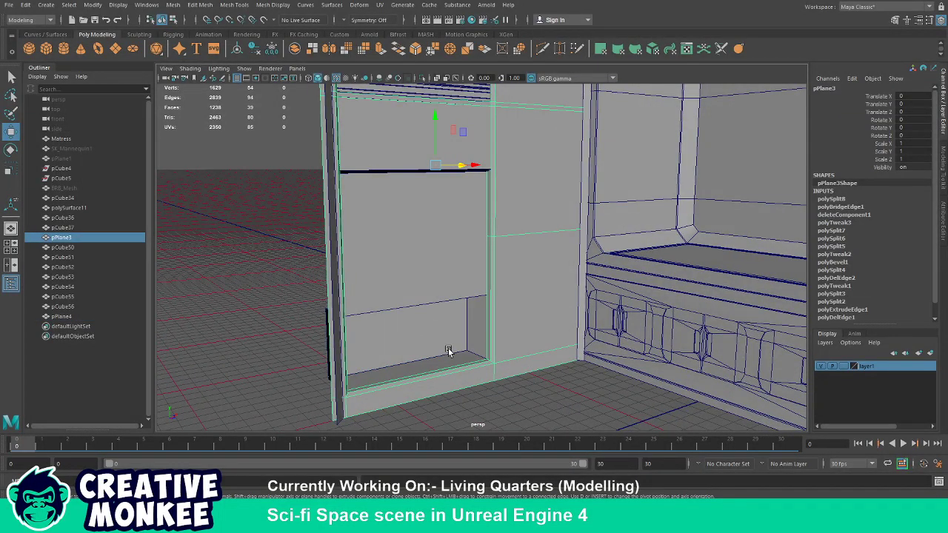
{"action": "left_click", "coordinate": [476, 313]}
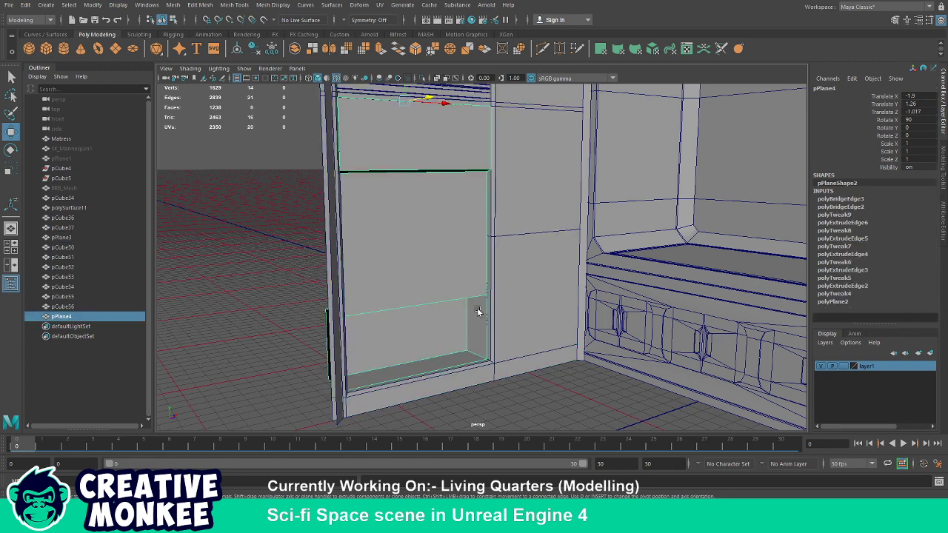
{"action": "left_click_drag", "start_coordinate": [477, 314], "coordinate": [464, 309]}
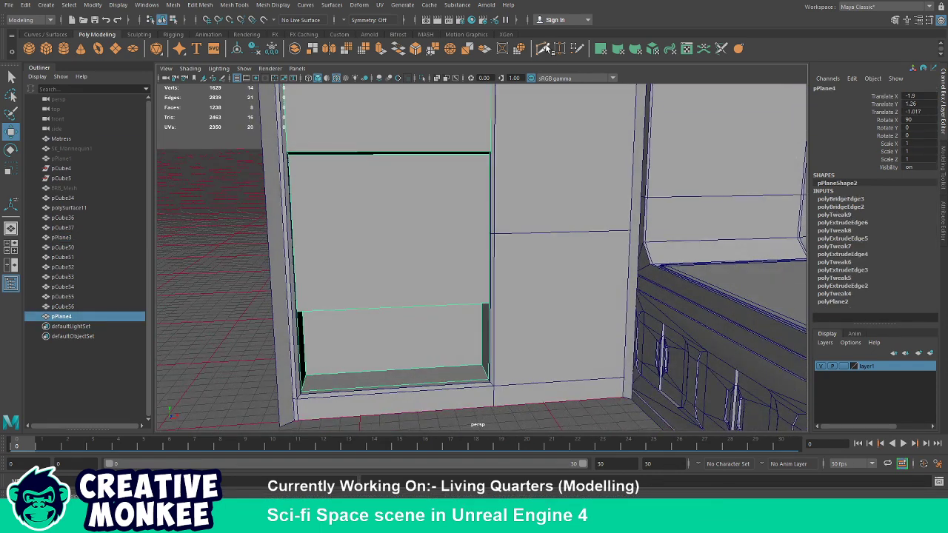
{"action": "left_click", "coordinate": [545, 49]}
{"action": "left_click_drag", "start_coordinate": [533, 156], "coordinate": [522, 154]}
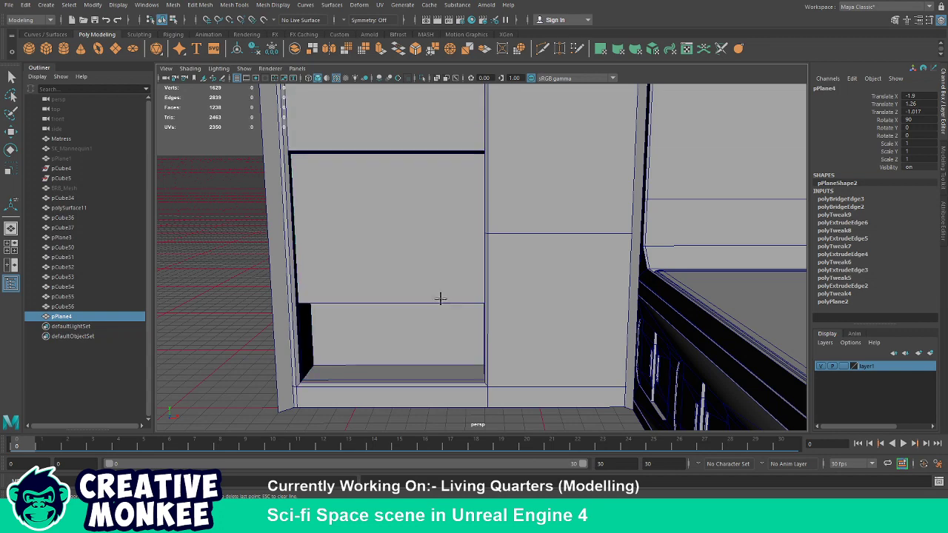
{"action": "left_click", "coordinate": [392, 304]}
Bevel the vertical edge loop through the panel twice, creating polyBevel2 and polyBevel3.
{"action": "key", "text": "w"}
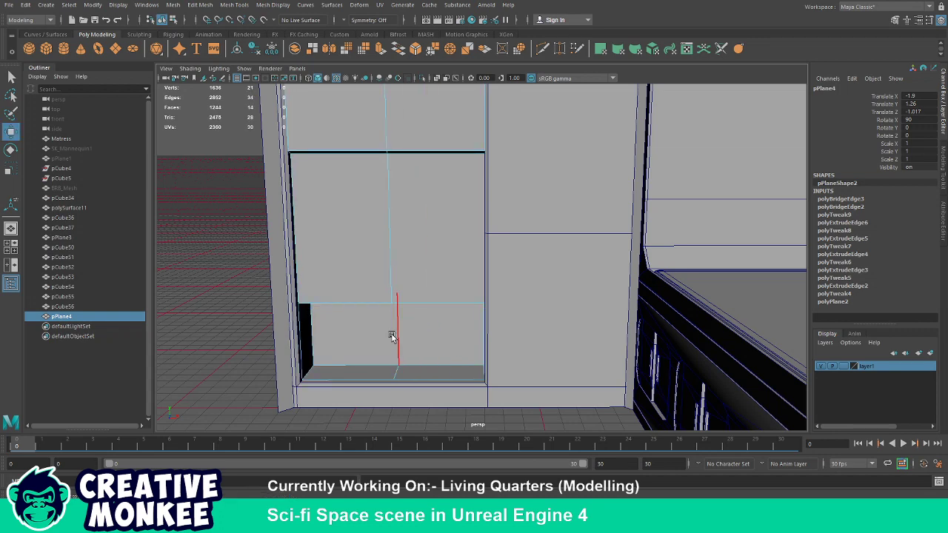
{"action": "left_click_drag", "start_coordinate": [408, 333], "coordinate": [400, 324]}
{"action": "double_click", "coordinate": [392, 311]}
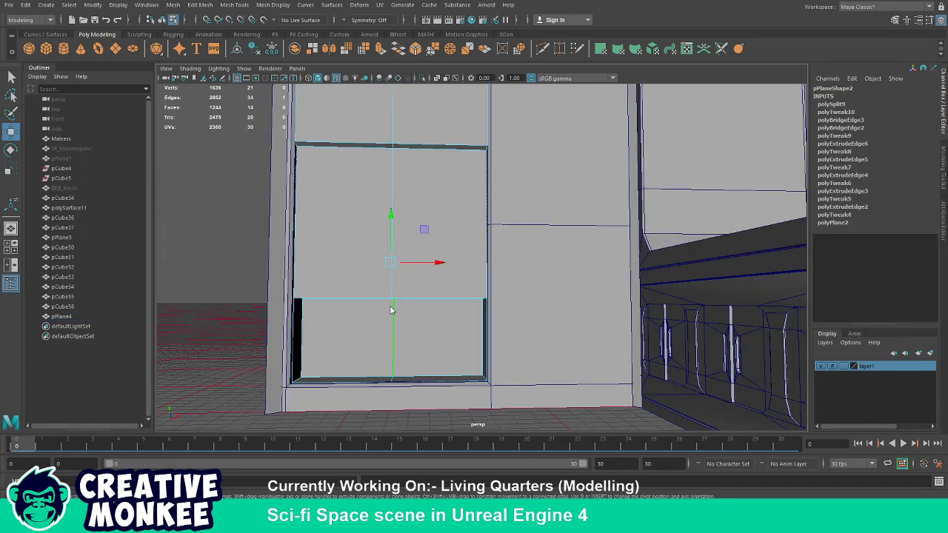
{"action": "left_click", "coordinate": [417, 48]}
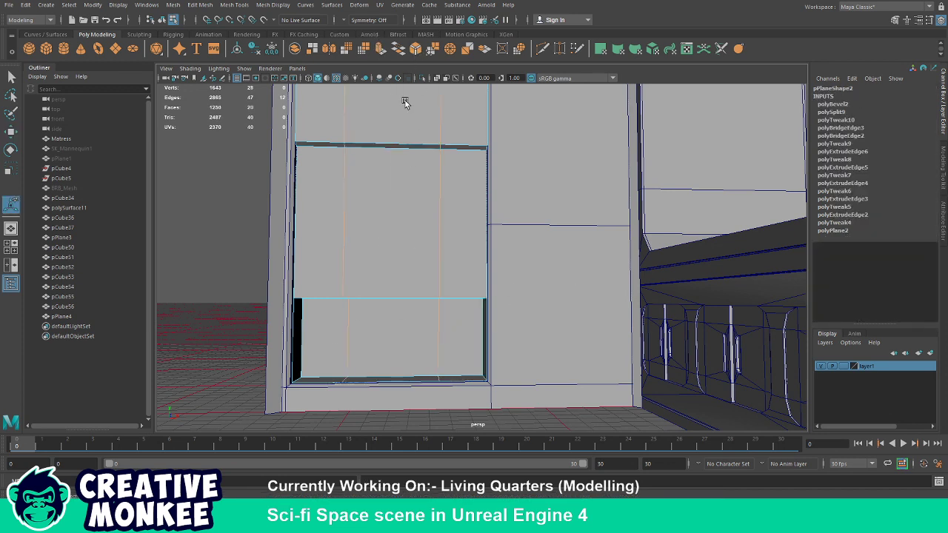
{"action": "left_click", "coordinate": [415, 49]}
{"action": "left_click_drag", "start_coordinate": [492, 269], "coordinate": [437, 311]}
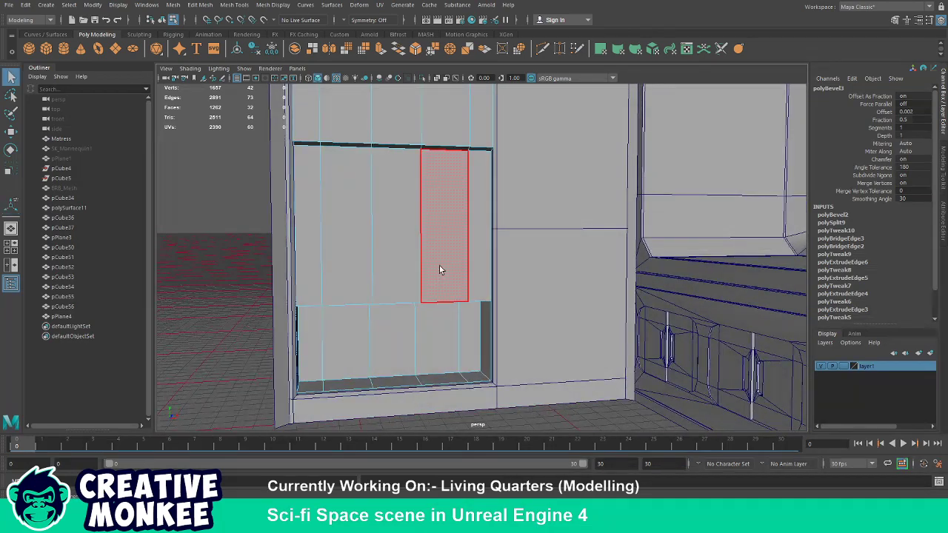
Select four of the bevelled panel's faces and inspect the new vertical strips.
{"action": "left_click", "coordinate": [439, 266]}
{"action": "left_click", "coordinate": [355, 260]}
{"action": "left_click_drag", "start_coordinate": [355, 260], "coordinate": [345, 291]}
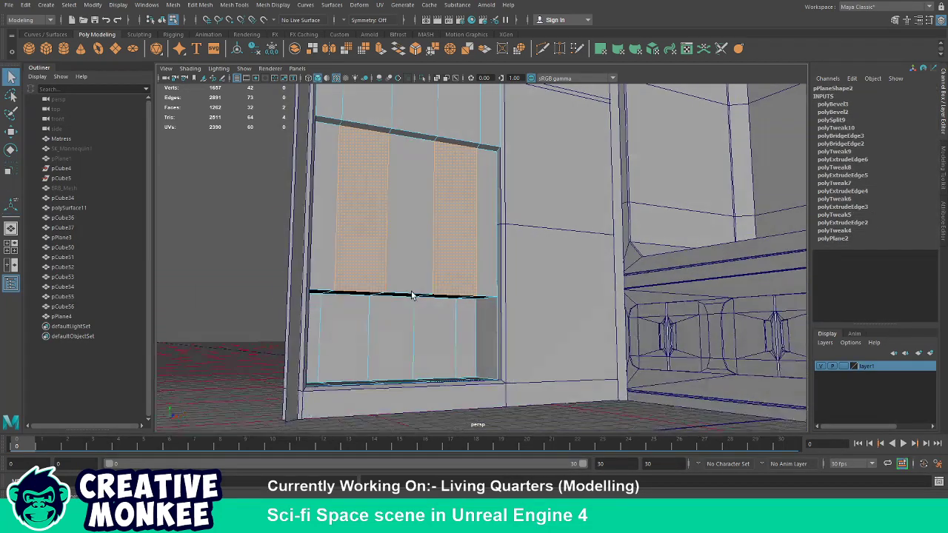
{"action": "left_click", "coordinate": [436, 319]}
{"action": "left_click", "coordinate": [344, 325]}
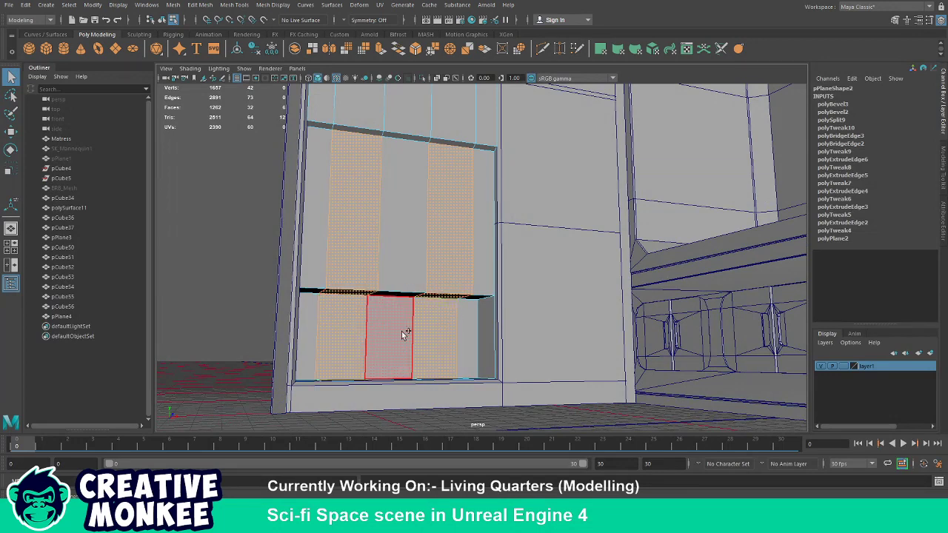
{"action": "left_click_drag", "start_coordinate": [387, 328], "coordinate": [441, 374]}
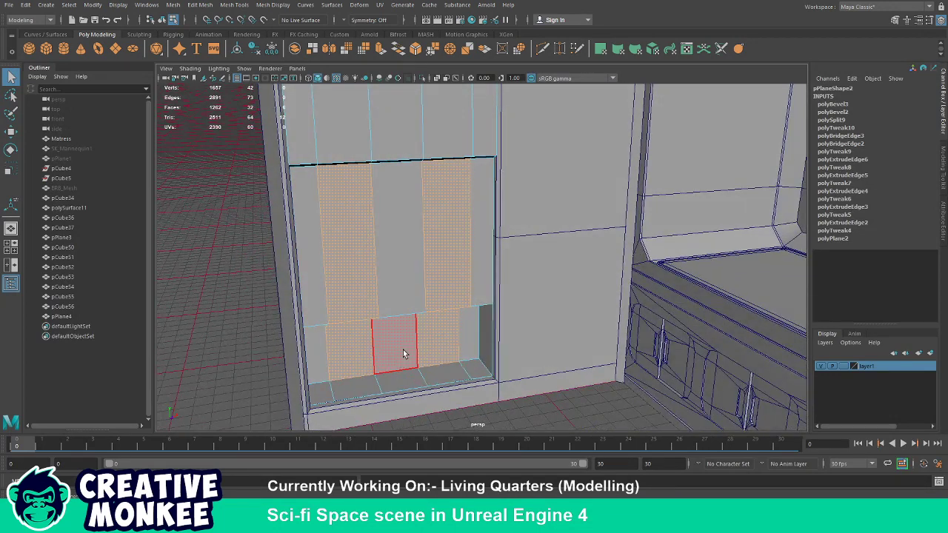
{"action": "left_click_drag", "start_coordinate": [414, 299], "coordinate": [454, 256]}
{"action": "left_click_drag", "start_coordinate": [448, 305], "coordinate": [419, 310]}
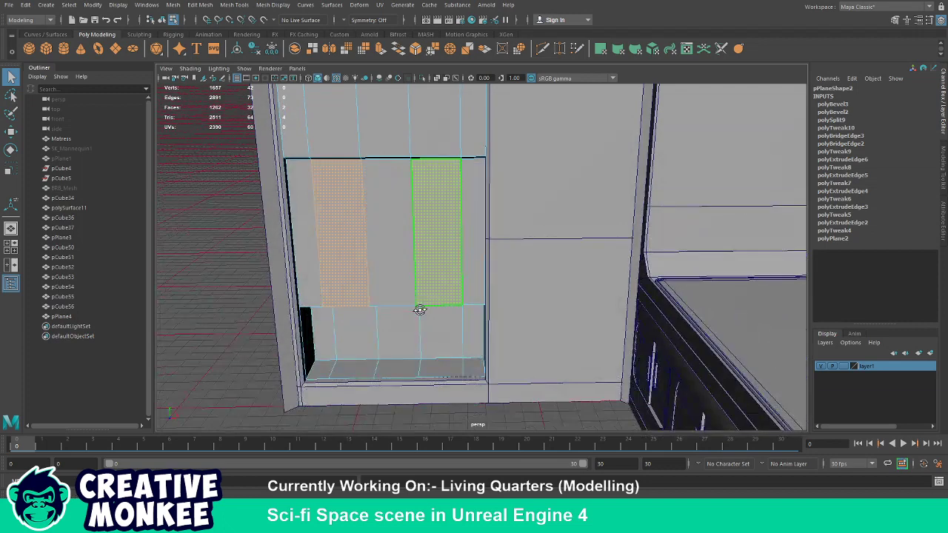
{"action": "scroll", "scroll_direction": "down", "scroll_amount": 3}
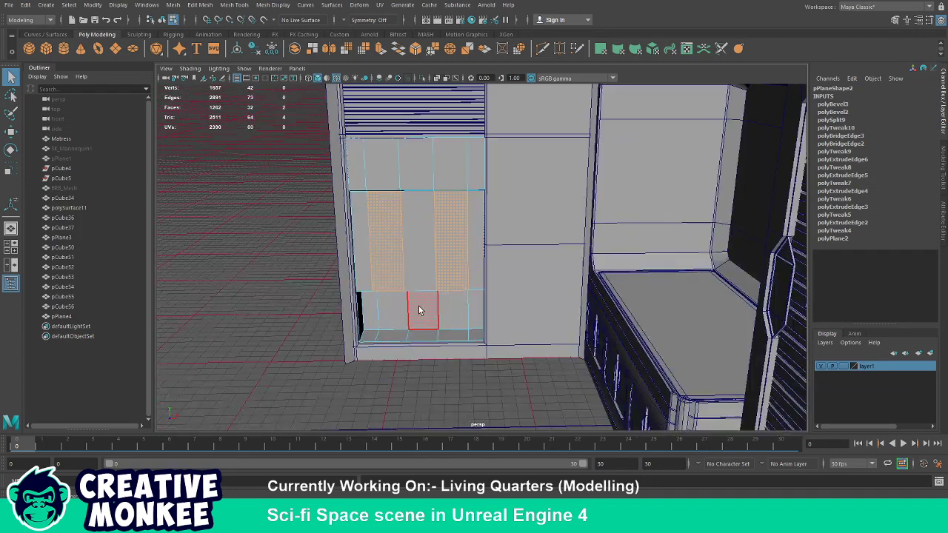
{"action": "scroll", "scroll_direction": "up", "scroll_amount": 3}
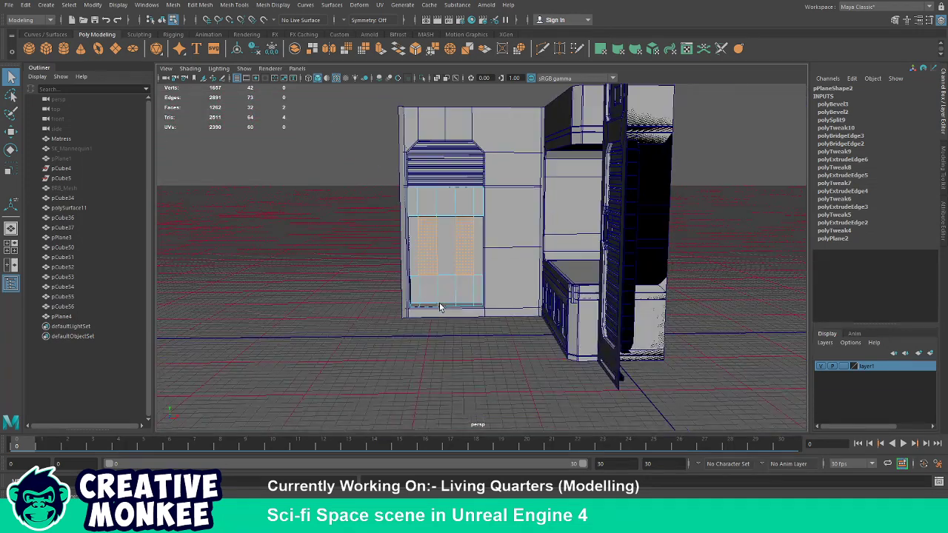
{"action": "scroll", "scroll_direction": "up", "scroll_amount": 3}
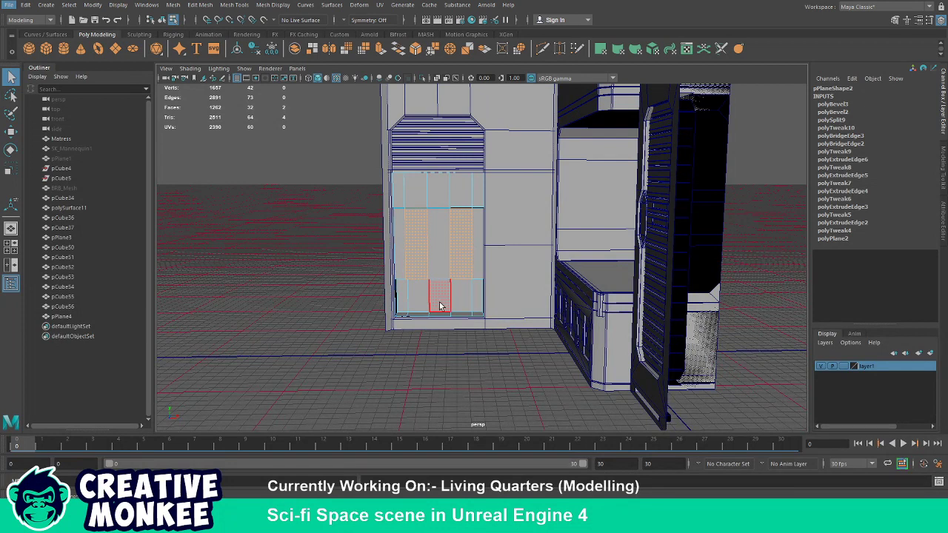
Clear the previous face selection on the panel.
{"action": "left_click", "coordinate": [432, 222]}
{"action": "left_click", "coordinate": [445, 286]}
{"action": "key", "text": "Delete"}
{"action": "left_click_drag", "start_coordinate": [459, 269], "coordinate": [496, 250]}
Select the faces along the dark horizontal bar and move them higher up the wall in Y.
{"action": "left_click", "coordinate": [440, 278]}
{"action": "key", "text": "w"}
{"action": "left_click_drag", "start_coordinate": [444, 288], "coordinate": [487, 282]}
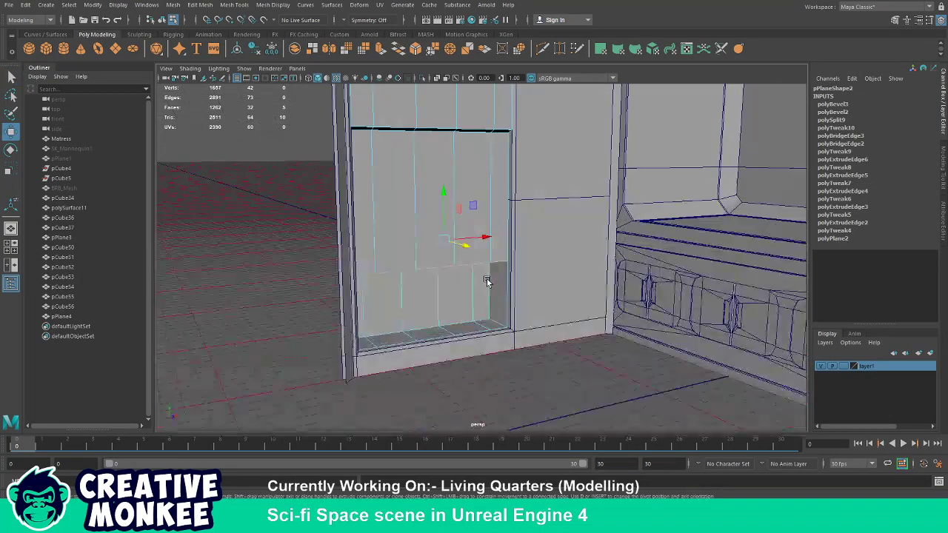
{"action": "left_click_drag", "start_coordinate": [445, 207], "coordinate": [516, 236]}
{"action": "scroll", "scroll_direction": "down", "scroll_amount": 3}
{"action": "scroll", "scroll_direction": "down", "scroll_amount": 3}
{"action": "scroll", "scroll_direction": "down", "scroll_amount": 3}
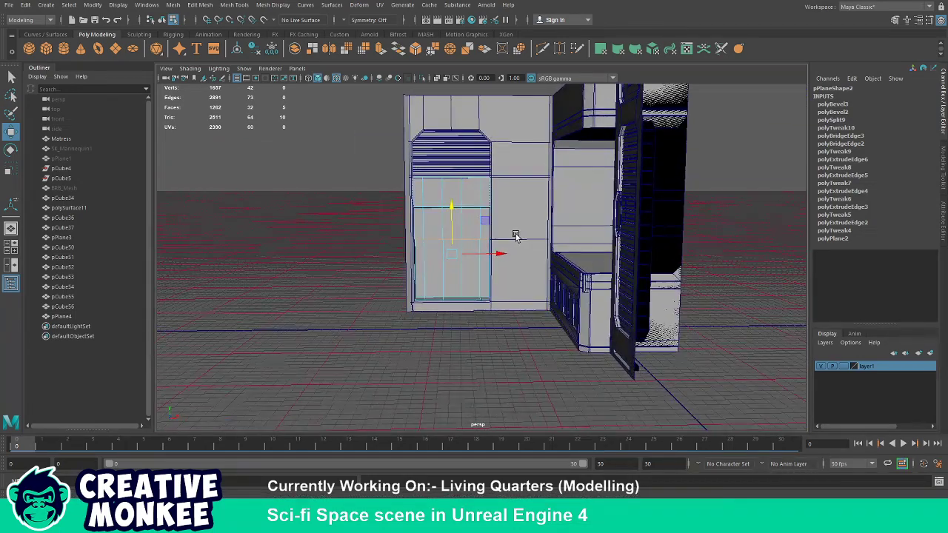
{"action": "scroll", "scroll_direction": "down", "scroll_amount": 3}
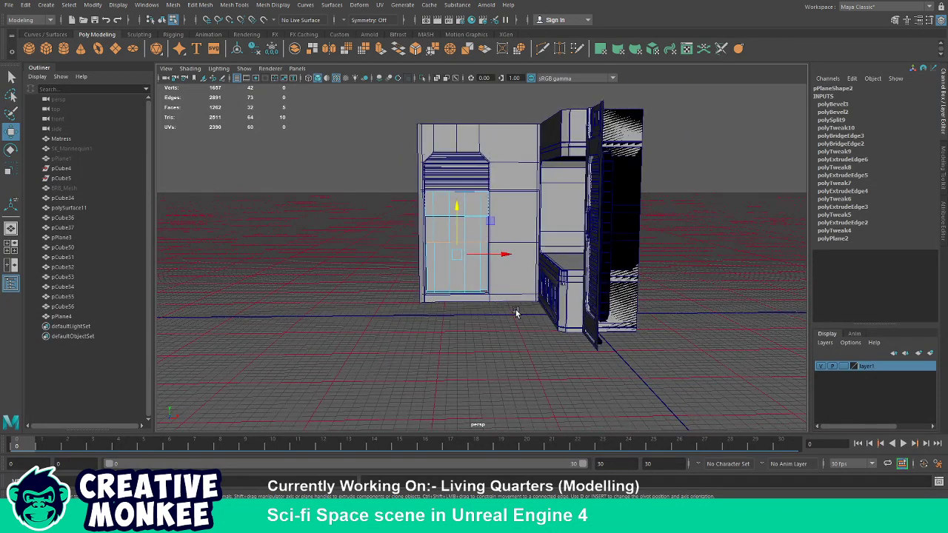
{"action": "scroll", "scroll_direction": "up", "scroll_amount": 3}
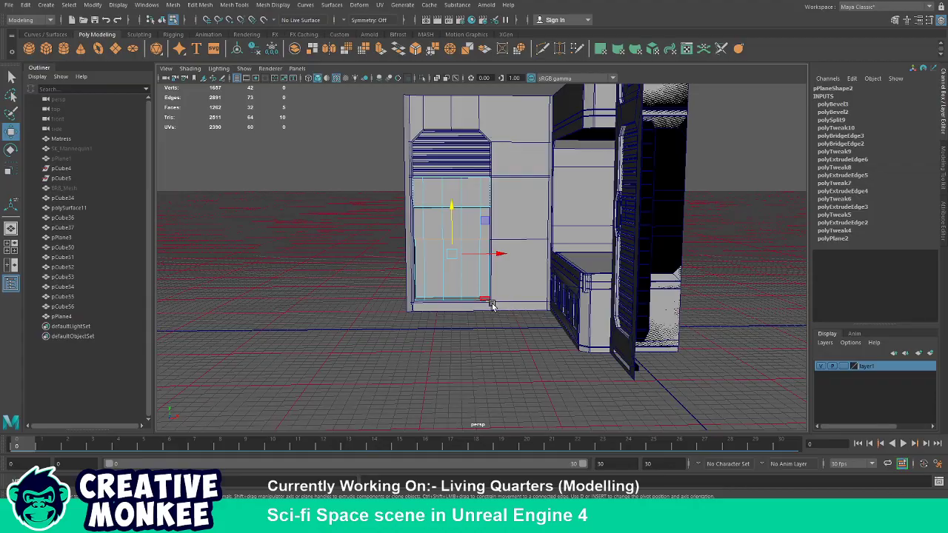
{"action": "left_click_drag", "start_coordinate": [515, 311], "coordinate": [532, 327]}
{"action": "left_click", "coordinate": [543, 318]}
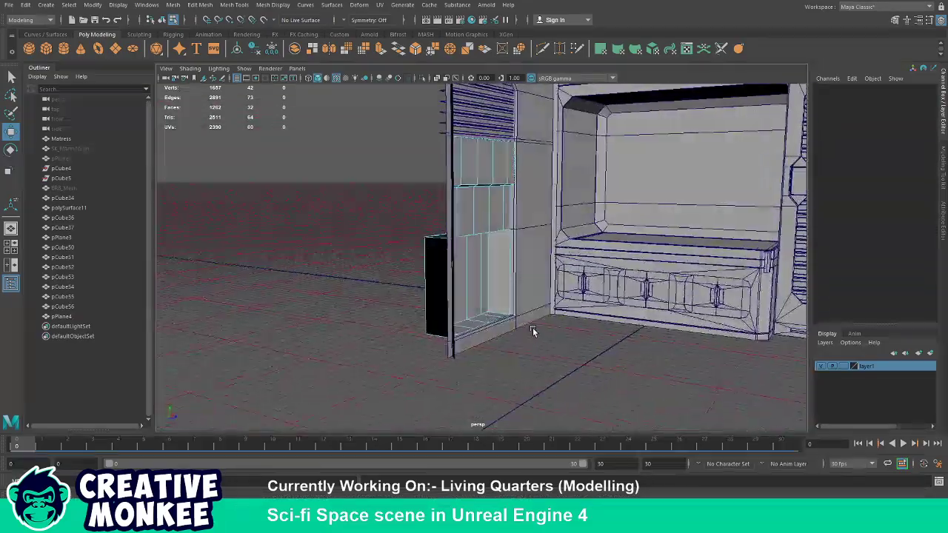
Select the narrow faces forming the doorway panel's upper section.
{"action": "scroll", "scroll_direction": "up", "scroll_amount": 3}
{"action": "scroll", "scroll_direction": "up", "scroll_amount": 3}
{"action": "left_click_drag", "start_coordinate": [524, 270], "coordinate": [434, 254]}
{"action": "left_click", "coordinate": [389, 163]}
{"action": "left_click_drag", "start_coordinate": [434, 254], "coordinate": [460, 255]}
{"action": "left_click_drag", "start_coordinate": [461, 255], "coordinate": [516, 219]}
{"action": "key", "text": "q"}
{"action": "left_click", "coordinate": [537, 223]}
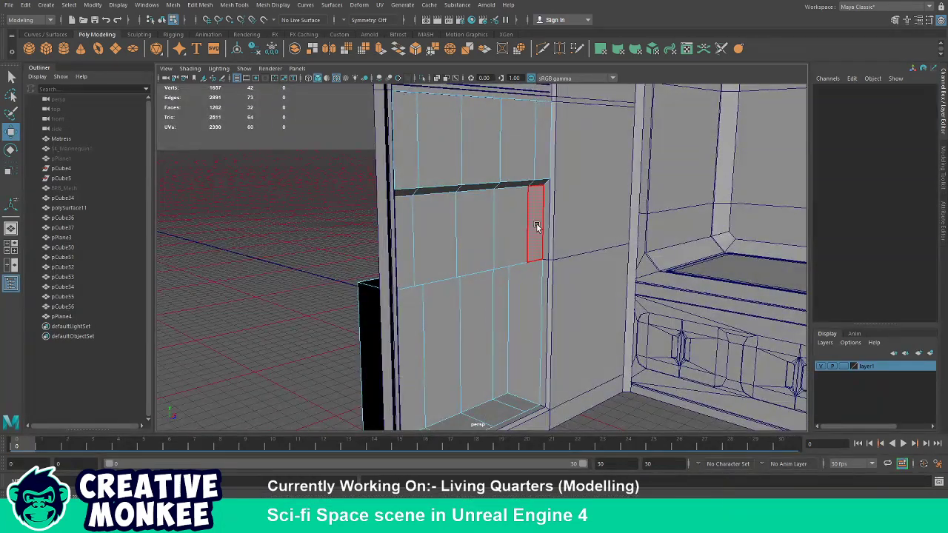
{"action": "left_click", "coordinate": [418, 240]}
{"action": "key", "text": "w"}
{"action": "left_click_drag", "start_coordinate": [522, 317], "coordinate": [516, 324]}
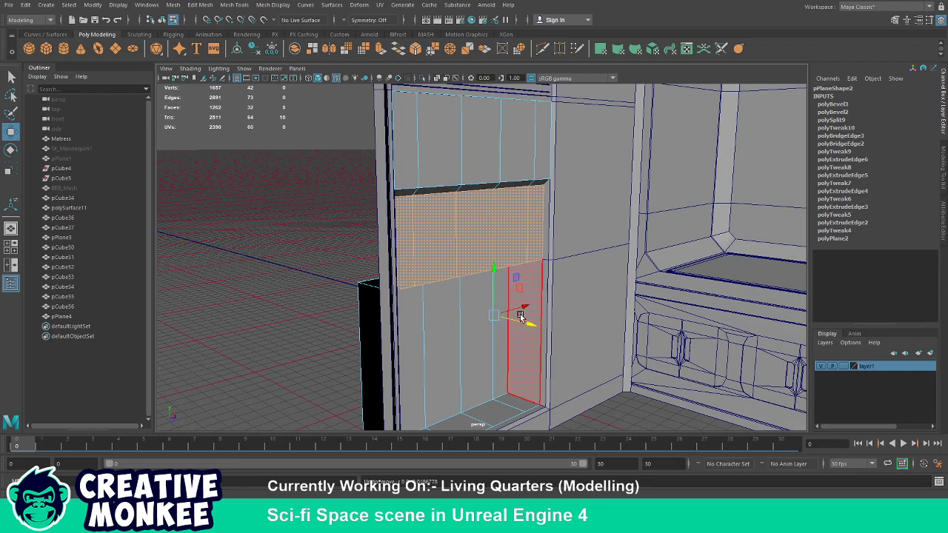
Extrude the upper panel faces and push them into the wall as a recessed inset.
{"action": "key", "text": "ctrl+e"}
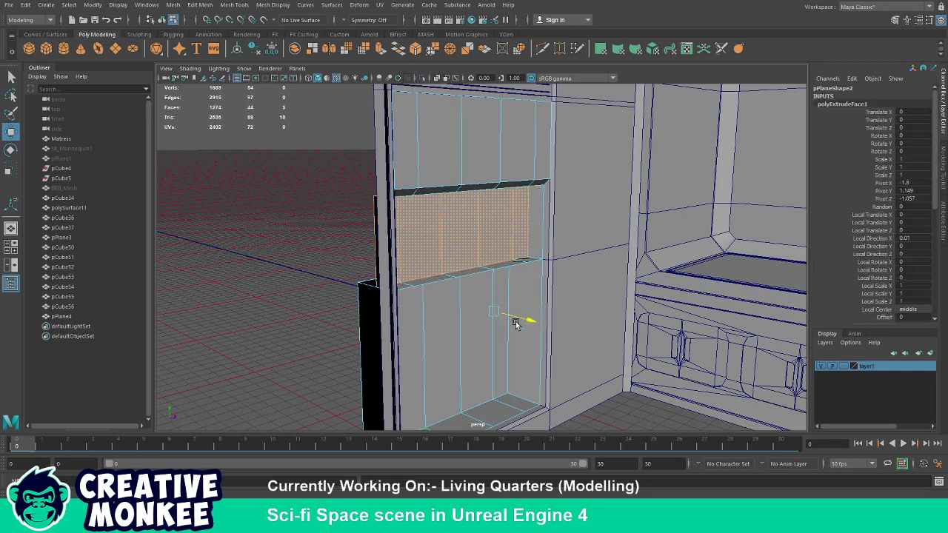
{"action": "left_click", "coordinate": [494, 314]}
{"action": "left_click_drag", "start_coordinate": [493, 349], "coordinate": [496, 345]}
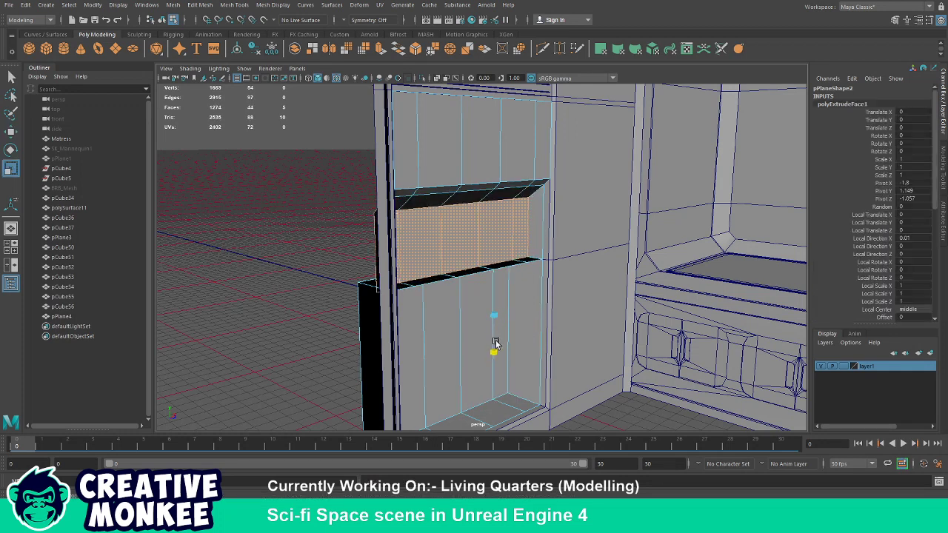
{"action": "key", "text": "w"}
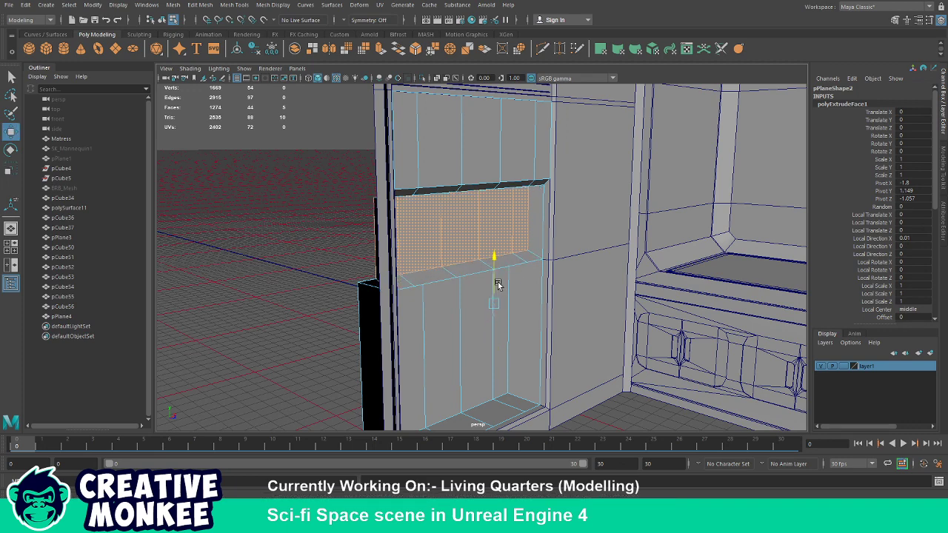
{"action": "left_click_drag", "start_coordinate": [493, 311], "coordinate": [522, 280]}
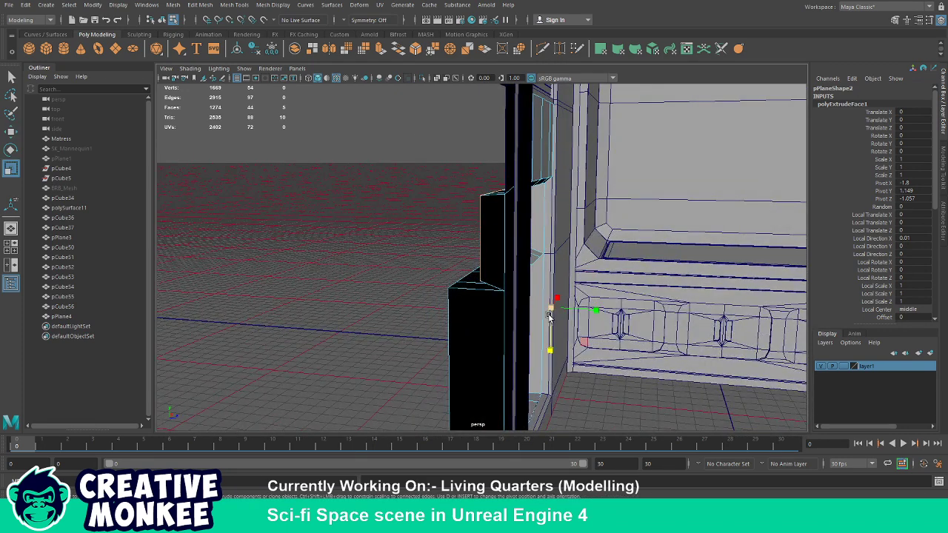
{"action": "left_click_drag", "start_coordinate": [548, 316], "coordinate": [446, 271]}
{"action": "key", "text": "w"}
Delete the recessed faces, lower panel front faces, and the bottom, side and left strips.
{"action": "key", "text": "Delete"}
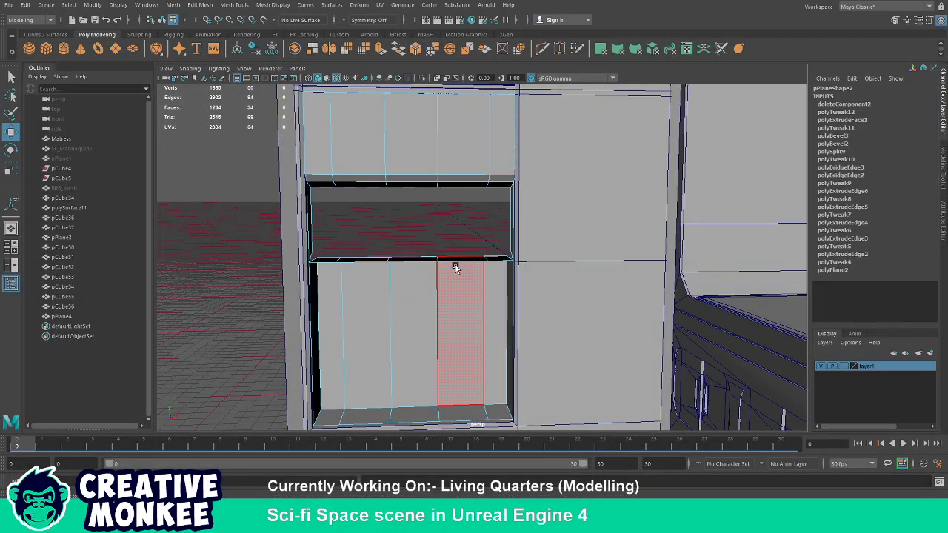
{"action": "key", "text": "Delete"}
{"action": "left_click", "coordinate": [350, 282]}
{"action": "left_click_drag", "start_coordinate": [324, 243], "coordinate": [450, 381]}
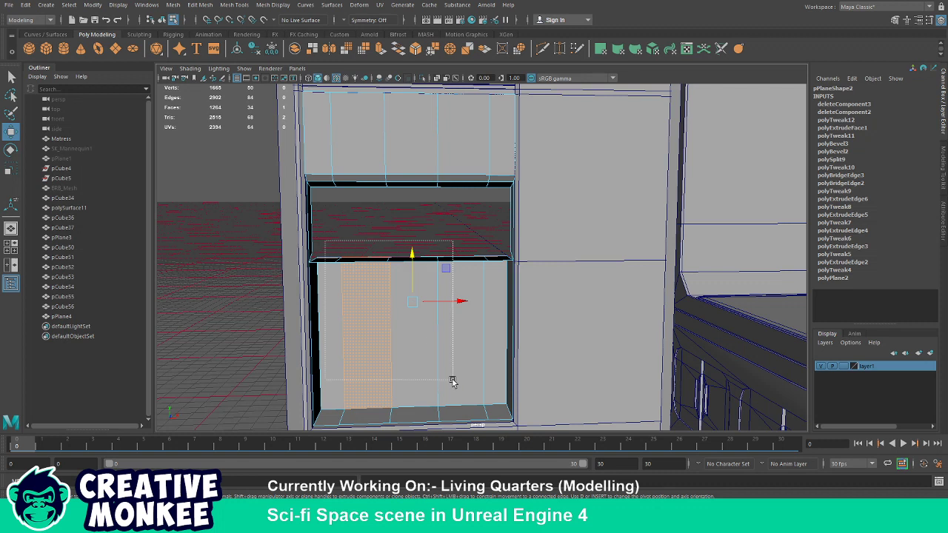
{"action": "key", "text": "Delete"}
{"action": "left_click", "coordinate": [330, 421]}
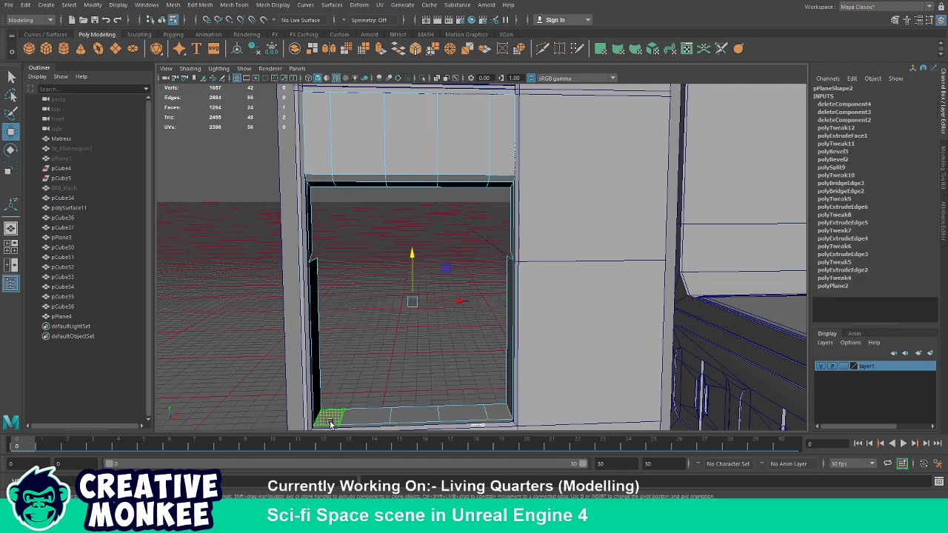
{"action": "left_click", "coordinate": [478, 416]}
{"action": "left_click", "coordinate": [508, 355]}
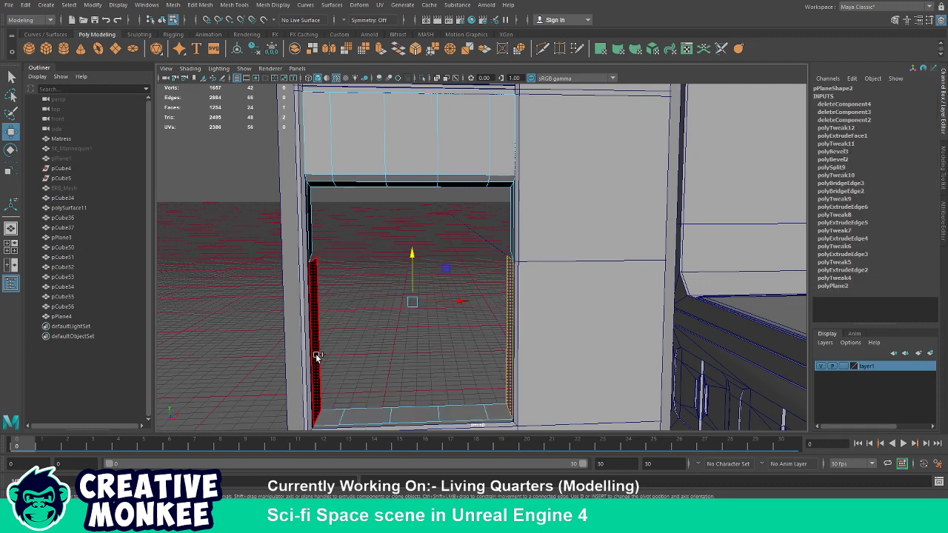
{"action": "key", "text": "Delete"}
{"action": "left_click", "coordinate": [308, 231]}
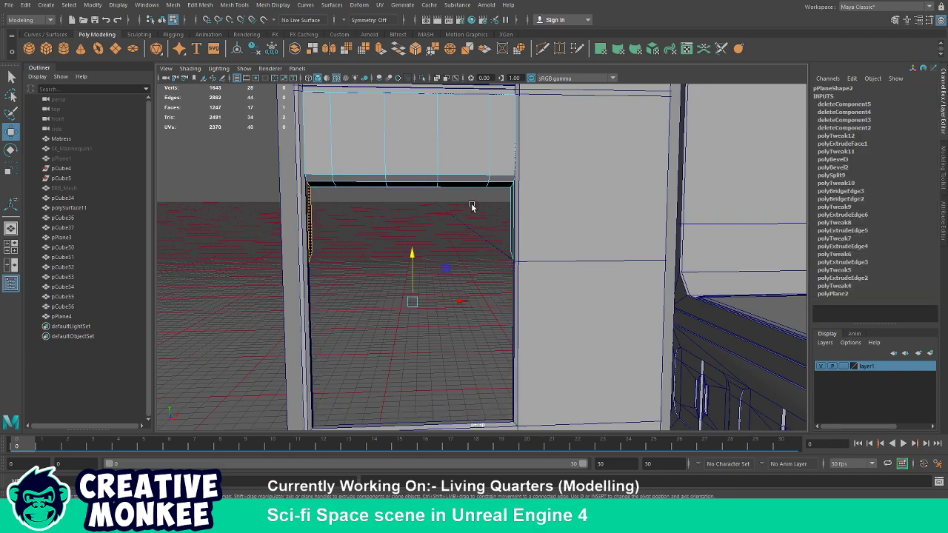
{"action": "key", "text": "Delete"}
Inspect the new opening and test moving a point on the frame's upper edge.
{"action": "left_click_drag", "start_coordinate": [392, 298], "coordinate": [518, 180]}
{"action": "key", "text": "q"}
{"action": "left_click", "coordinate": [593, 258]}
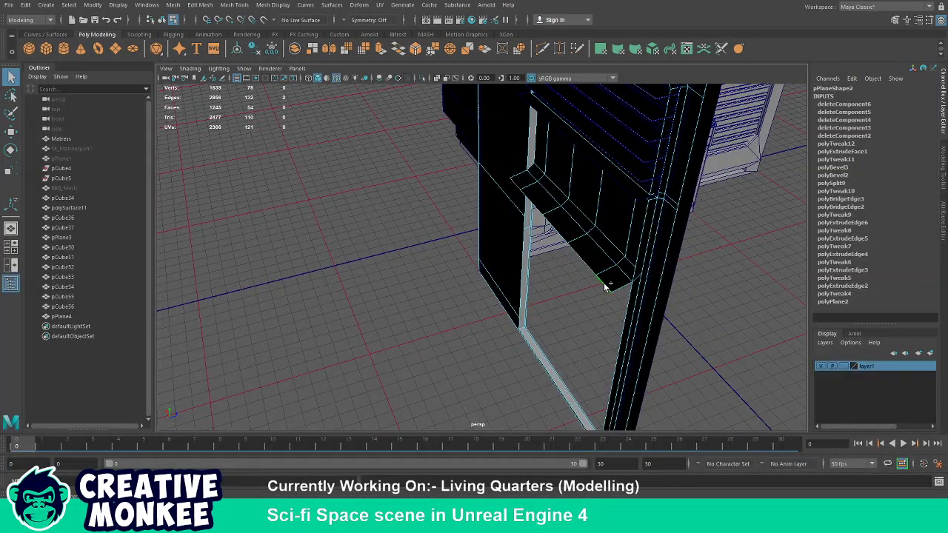
{"action": "key", "text": "w"}
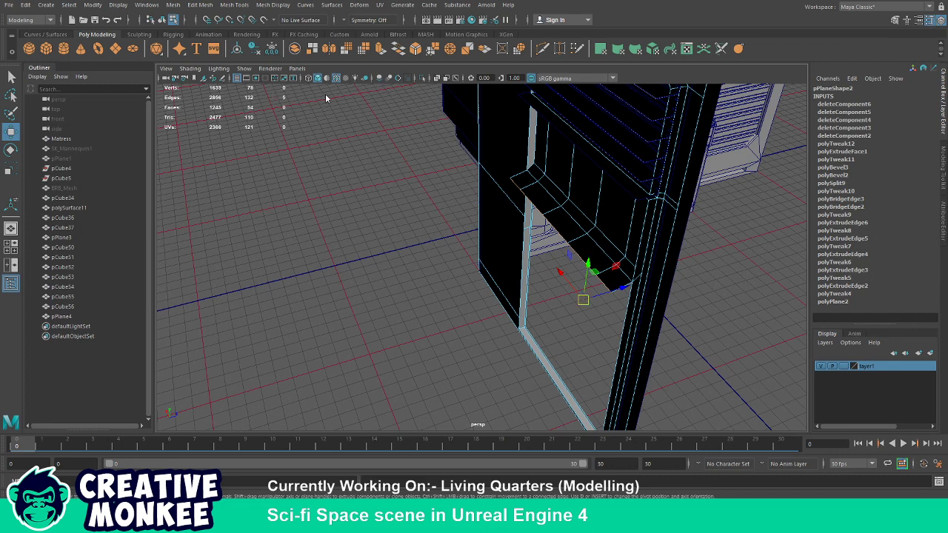
{"action": "left_click", "coordinate": [518, 178]}
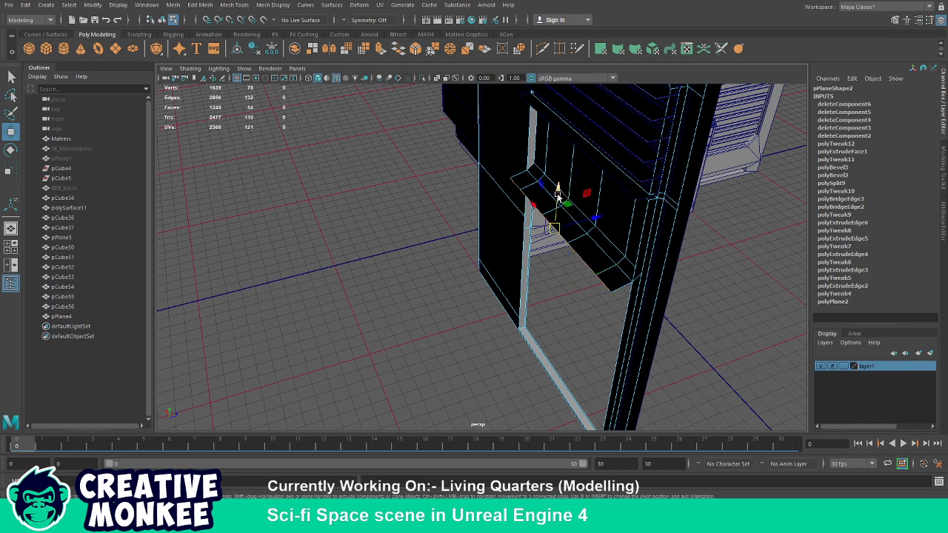
{"action": "left_click_drag", "start_coordinate": [554, 194], "coordinate": [623, 275]}
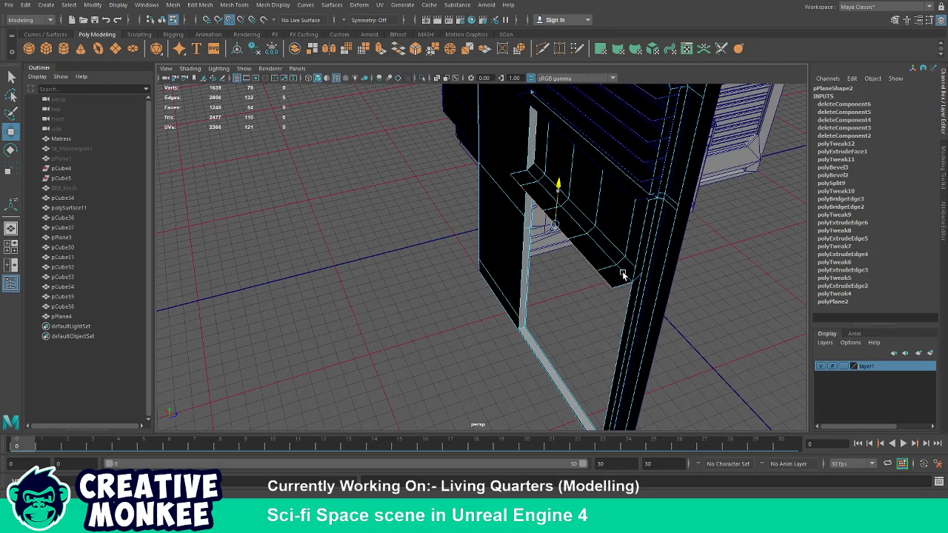
{"action": "scroll", "scroll_direction": "up", "scroll_amount": 3}
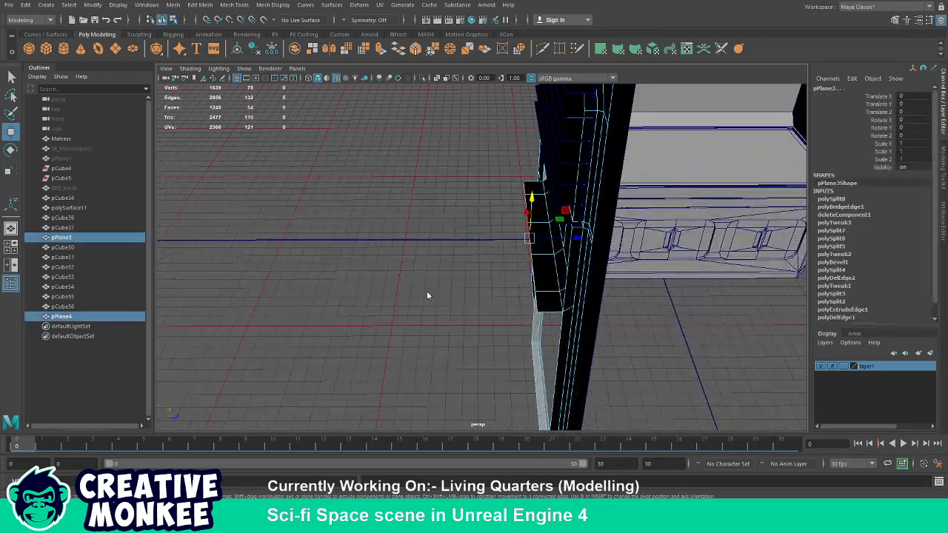
{"action": "scroll", "scroll_direction": "up", "scroll_amount": 3}
{"action": "scroll", "scroll_direction": "up", "scroll_amount": 3}
{"action": "scroll", "scroll_direction": "down", "scroll_amount": 3}
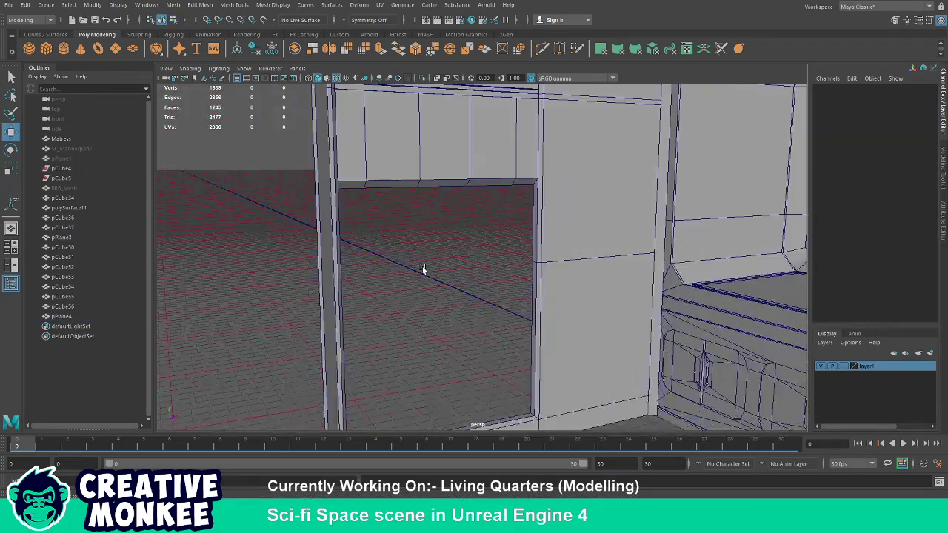
{"action": "scroll", "scroll_direction": "up", "scroll_amount": 3}
{"action": "scroll", "scroll_direction": "up", "scroll_amount": 3}
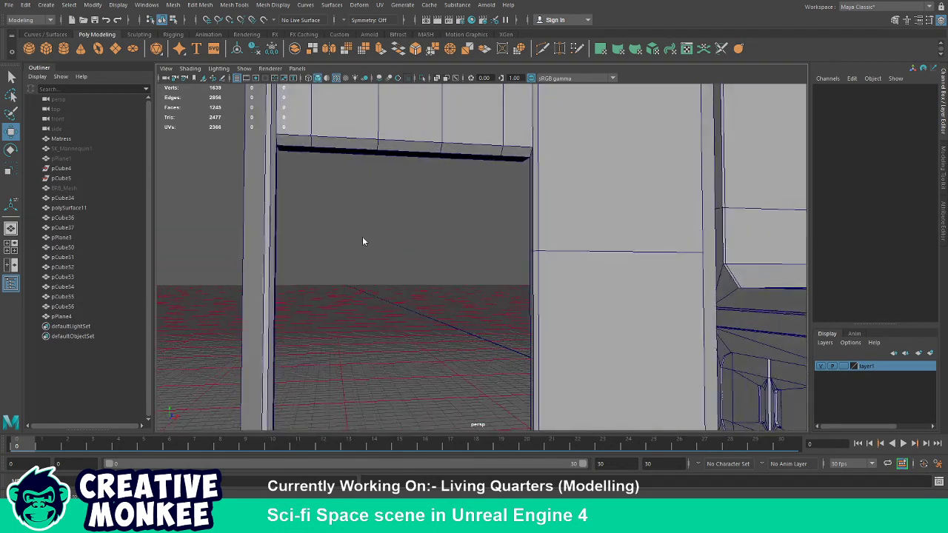
{"action": "left_click", "coordinate": [362, 236]}
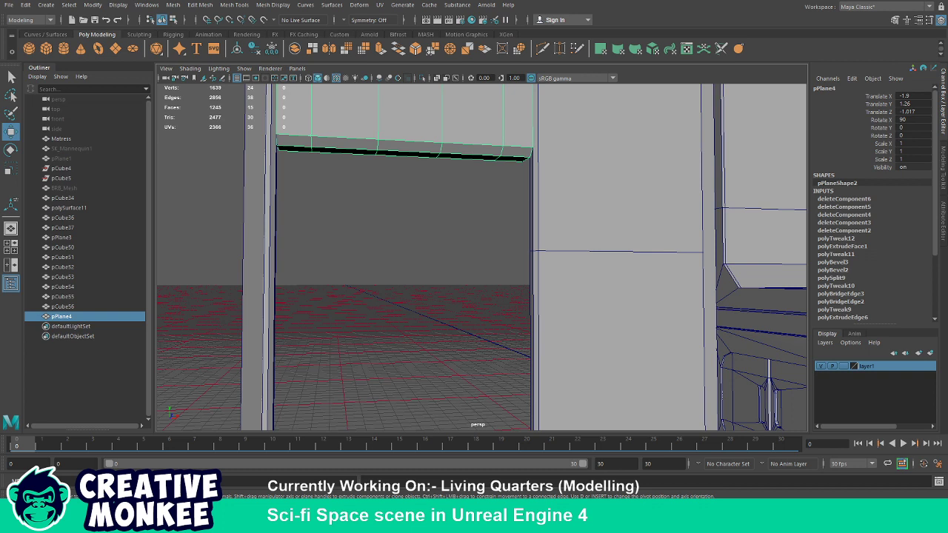
{"action": "left_click", "coordinate": [608, 235]}
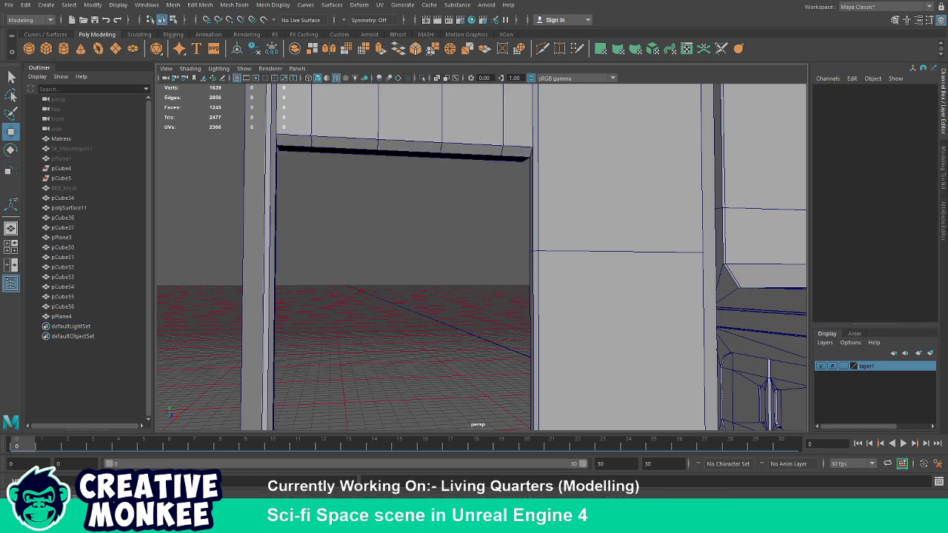
Extrude the centre faces of the wall plane beside the doorway at Offset 7.8.
{"action": "left_click_drag", "start_coordinate": [504, 280], "coordinate": [420, 267]}
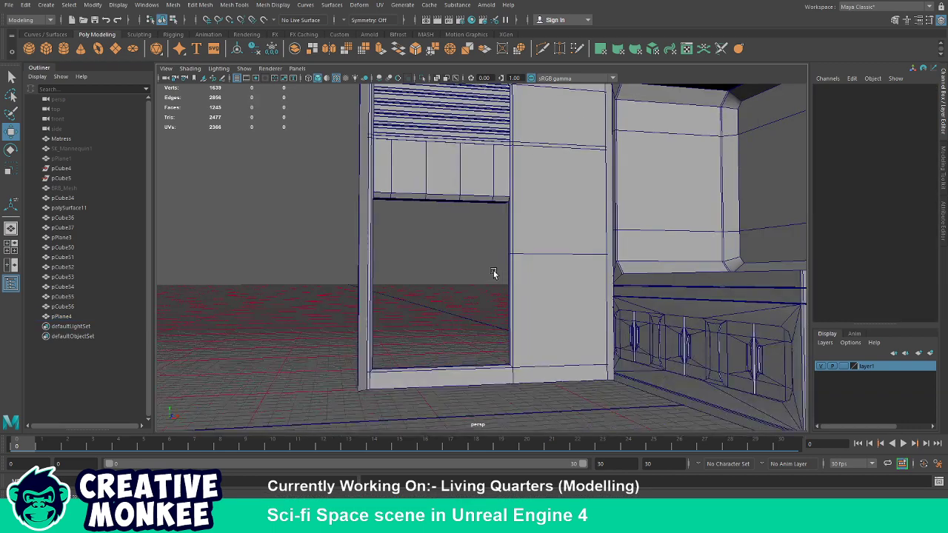
{"action": "left_click_drag", "start_coordinate": [421, 267], "coordinate": [397, 273]}
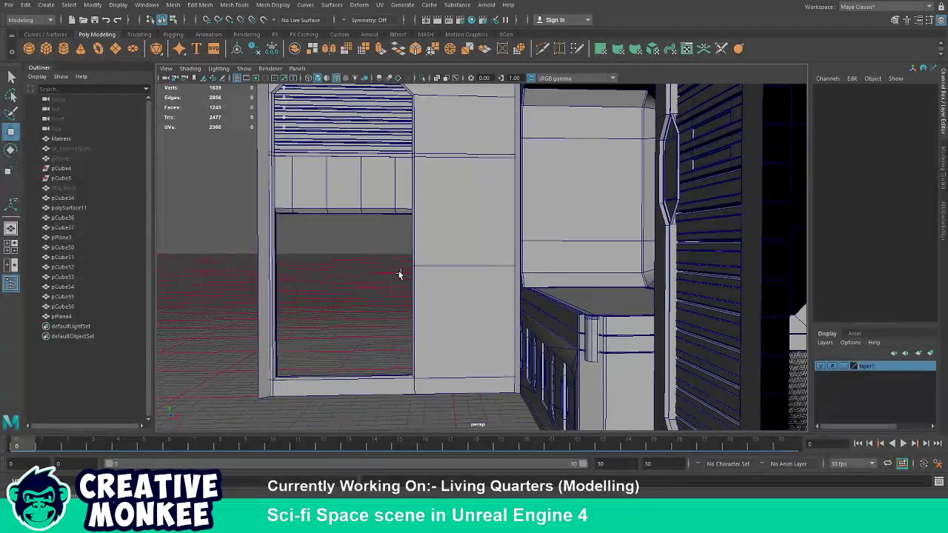
{"action": "left_click", "coordinate": [470, 188]}
{"action": "key", "text": "F11"}
{"action": "left_click_drag", "start_coordinate": [470, 250], "coordinate": [531, 320]}
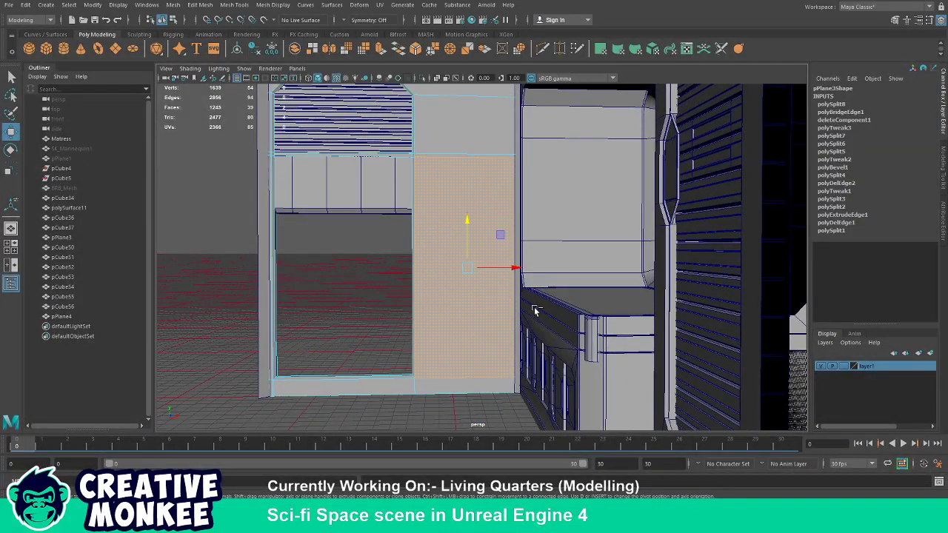
{"action": "key", "text": "ctrl+e"}
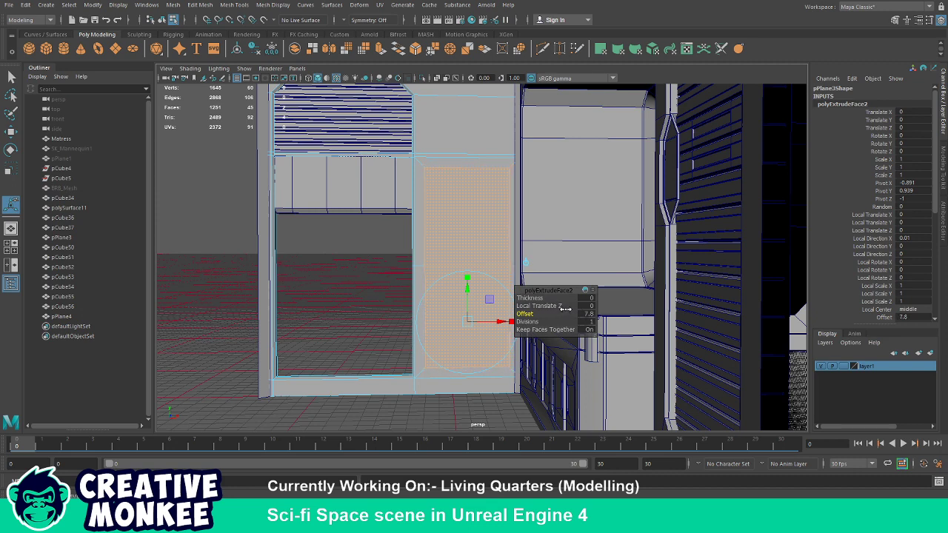
Set Keep Faces Together to Off so the extrusion forms two separate inset panels.
{"action": "left_click_drag", "start_coordinate": [526, 219], "coordinate": [531, 257]}
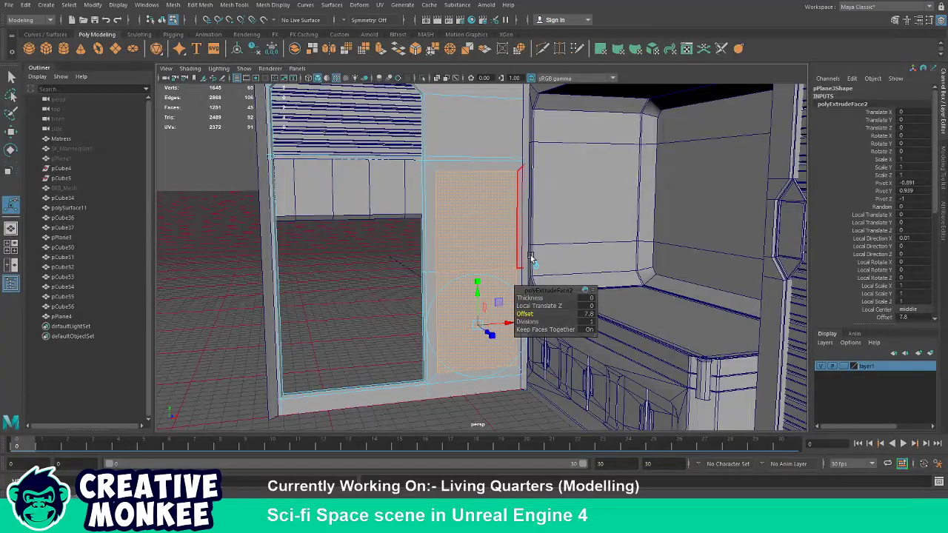
{"action": "left_click", "coordinate": [530, 329]}
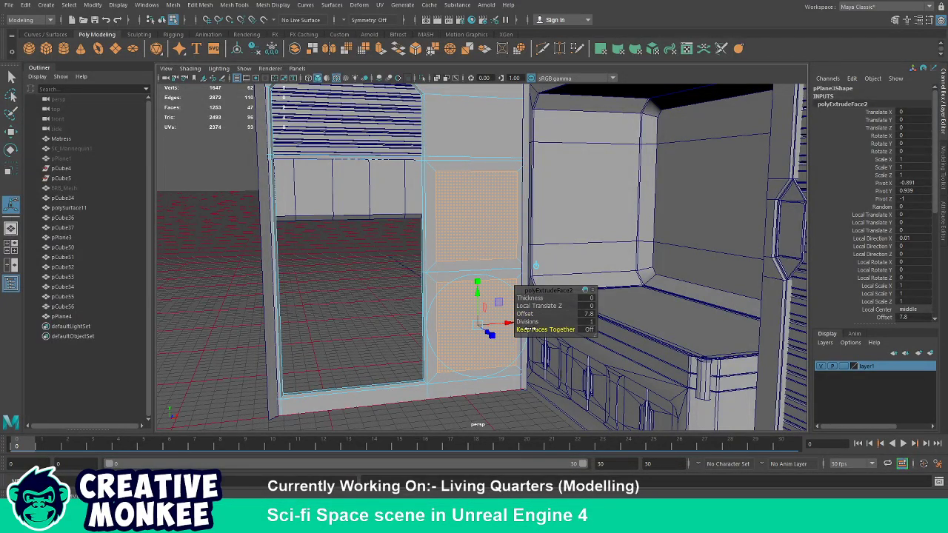
{"action": "left_click_drag", "start_coordinate": [454, 200], "coordinate": [392, 233]}
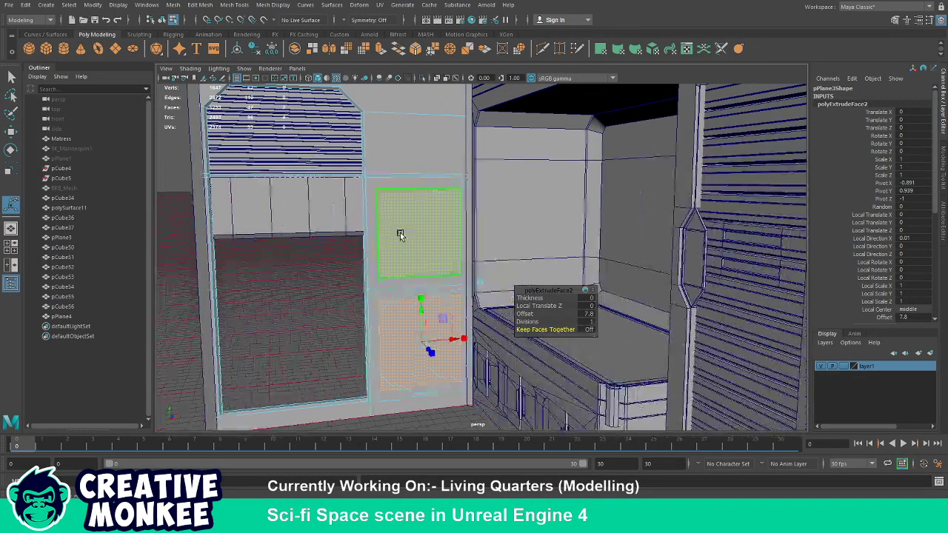
{"action": "scroll", "scroll_direction": "up", "scroll_amount": 3}
{"action": "scroll", "scroll_direction": "up", "scroll_amount": 3}
{"action": "left_click_drag", "start_coordinate": [407, 219], "coordinate": [413, 208]}
{"action": "left_click_drag", "start_coordinate": [400, 178], "coordinate": [370, 170]}
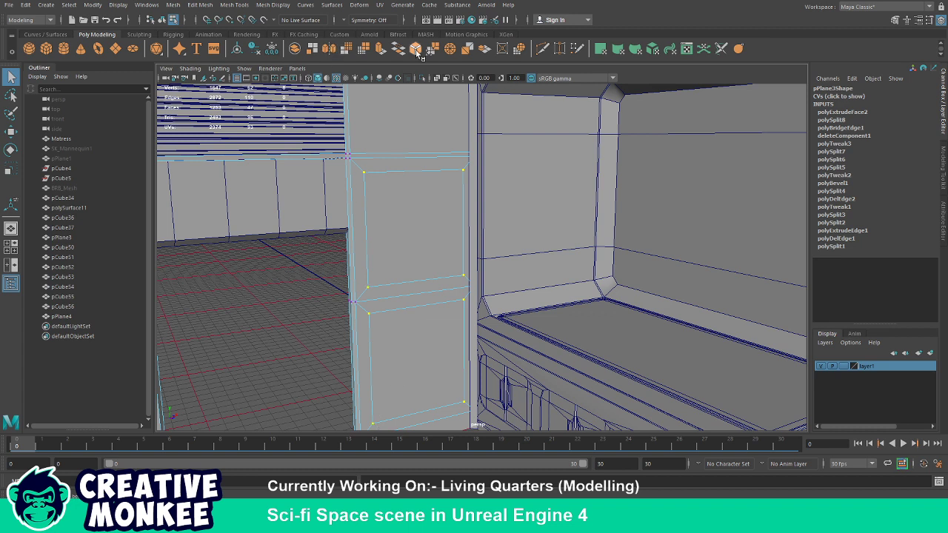
{"action": "left_click", "coordinate": [418, 54]}
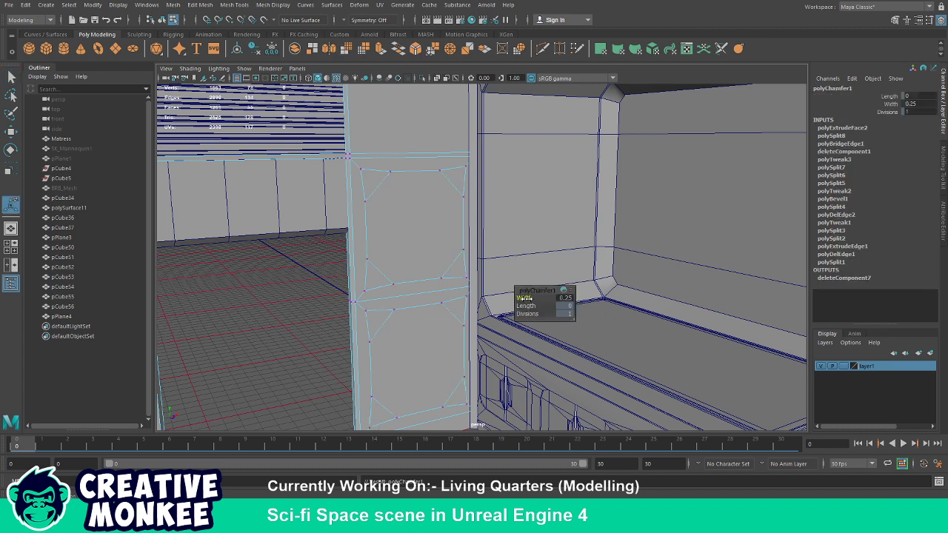
{"action": "left_click_drag", "start_coordinate": [523, 297], "coordinate": [525, 297]}
{"action": "left_click_drag", "start_coordinate": [472, 286], "coordinate": [398, 235]}
{"action": "key", "text": "q"}
{"action": "key", "text": "F11"}
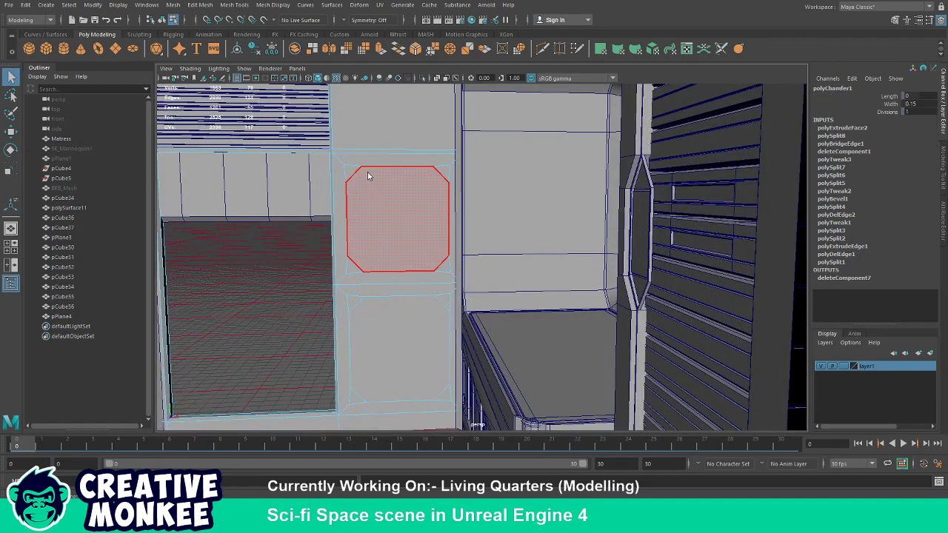
{"action": "left_click", "coordinate": [387, 217]}
{"action": "left_click", "coordinate": [400, 348]}
{"action": "left_click_drag", "start_coordinate": [400, 348], "coordinate": [450, 302]}
{"action": "key", "text": "w"}
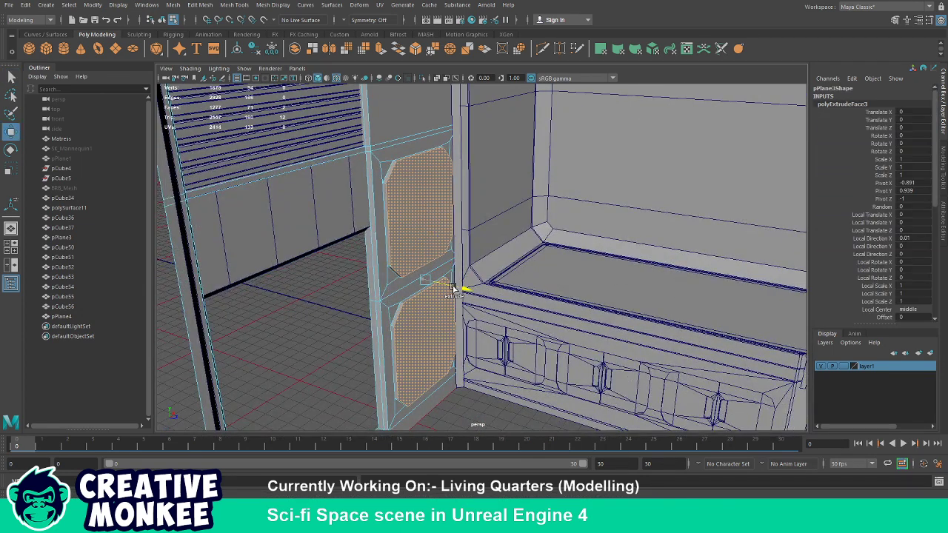
{"action": "key", "text": "ctrl+e"}
{"action": "key", "text": "ctrl+z"}
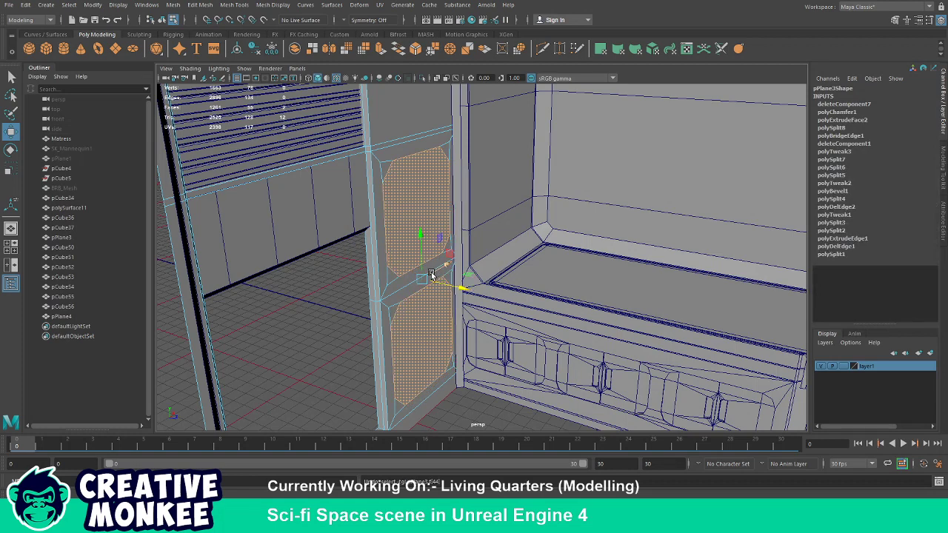
{"action": "key", "text": "ctrl+z"}
{"action": "key", "text": "ctrl+z"}
{"action": "key", "text": "ctrl+z"}
{"action": "left_click", "coordinate": [392, 179]}
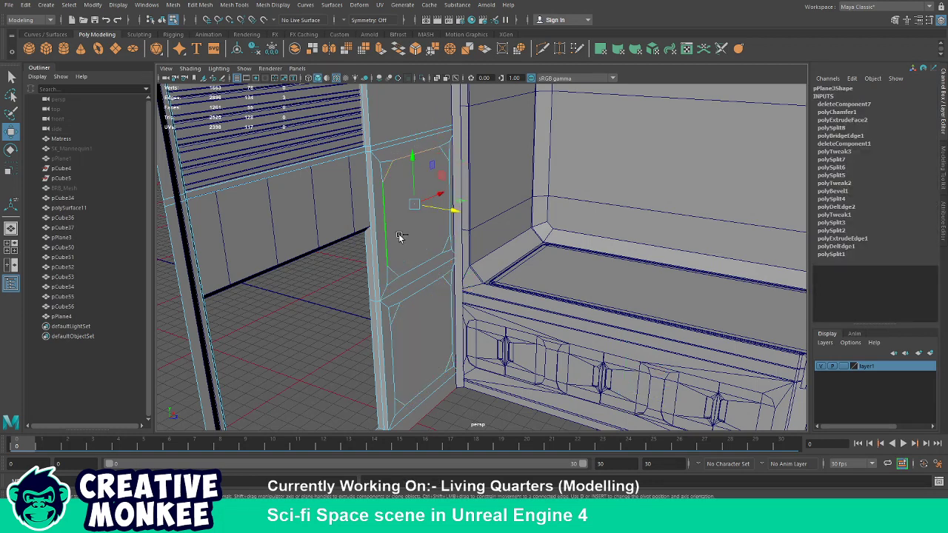
{"action": "key", "text": "ctrl+e"}
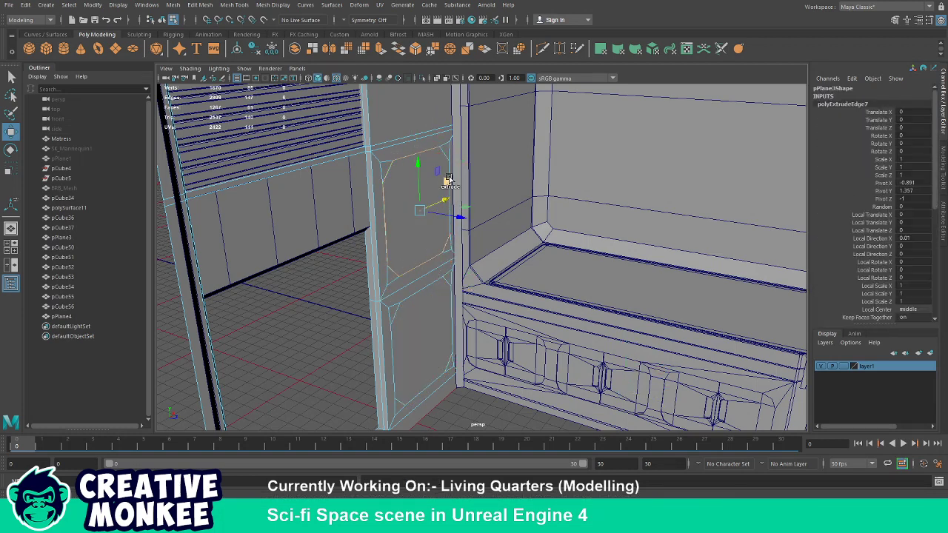
{"action": "left_click_drag", "start_coordinate": [434, 290], "coordinate": [391, 312]}
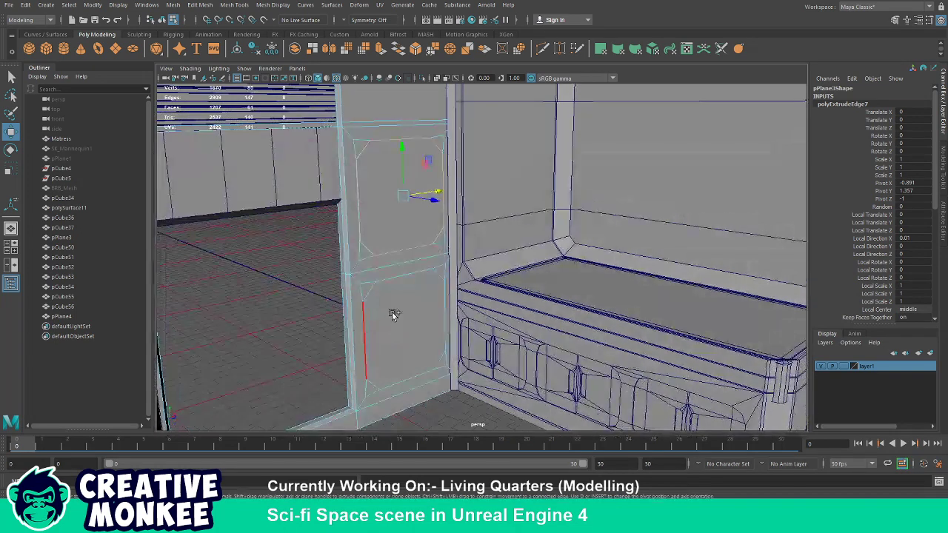
{"action": "left_click", "coordinate": [375, 293]}
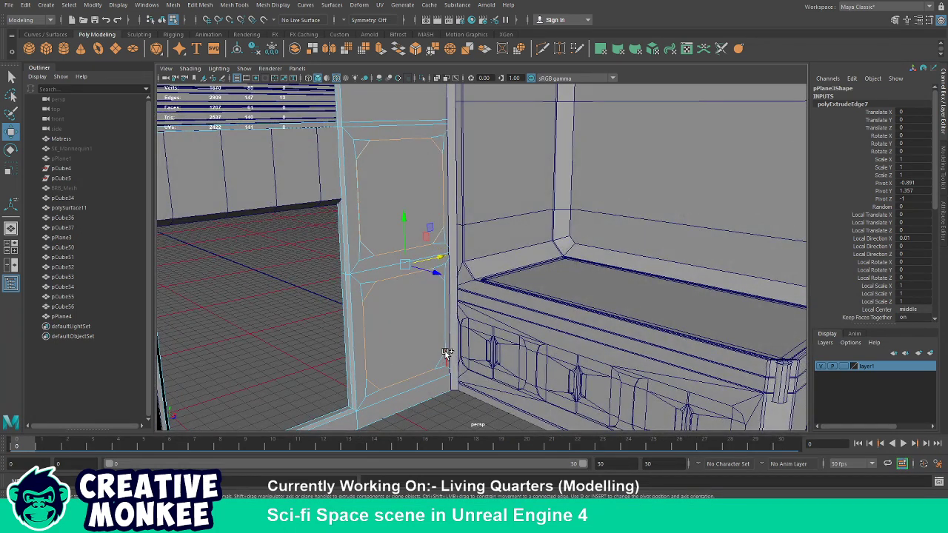
{"action": "key", "text": "q"}
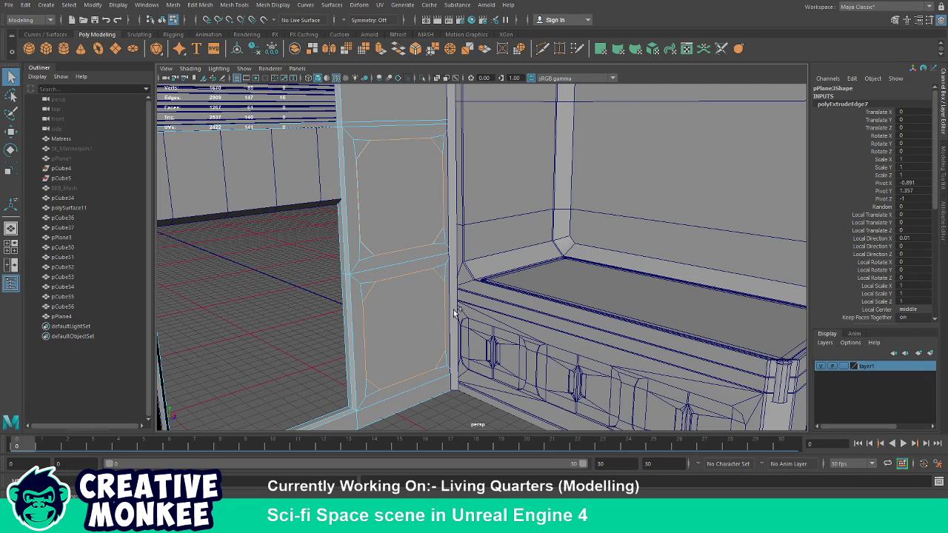
{"action": "key", "text": "ctrl+b"}
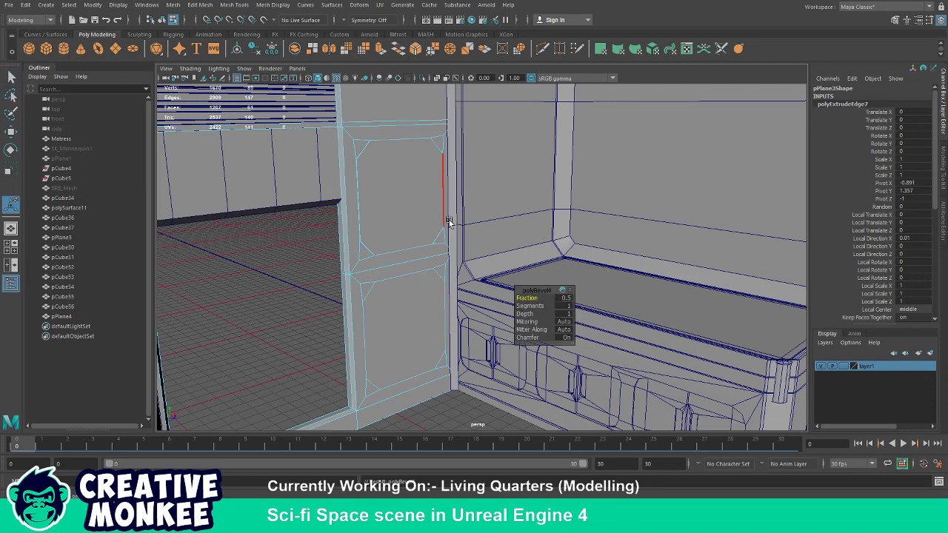
{"action": "left_click_drag", "start_coordinate": [527, 297], "coordinate": [537, 297]}
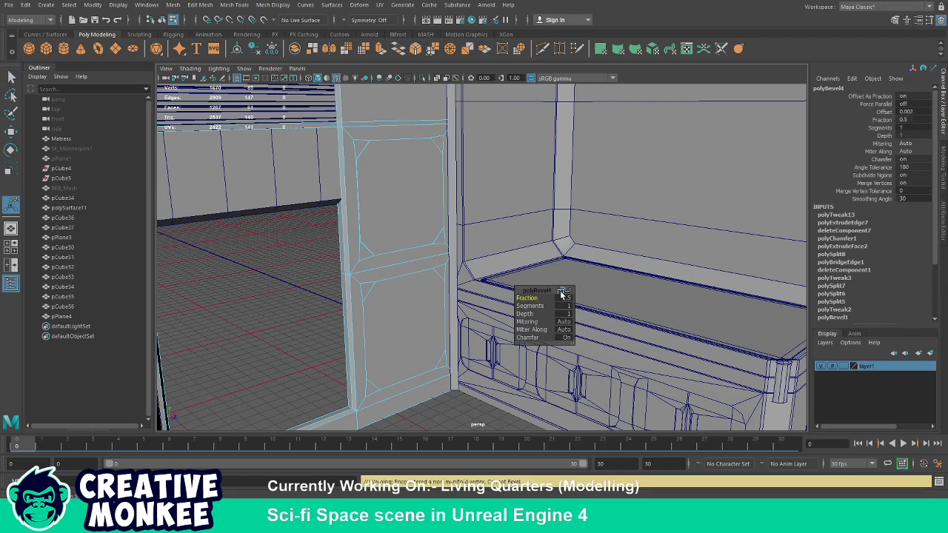
{"action": "key", "text": "ctrl+z"}
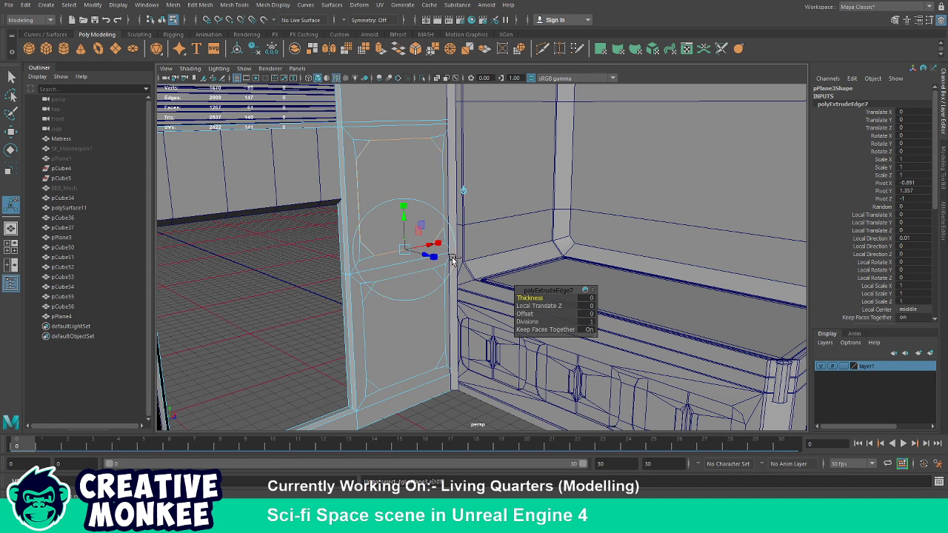
{"action": "key", "text": "ctrl+z"}
{"action": "key", "text": "ctrl+z"}
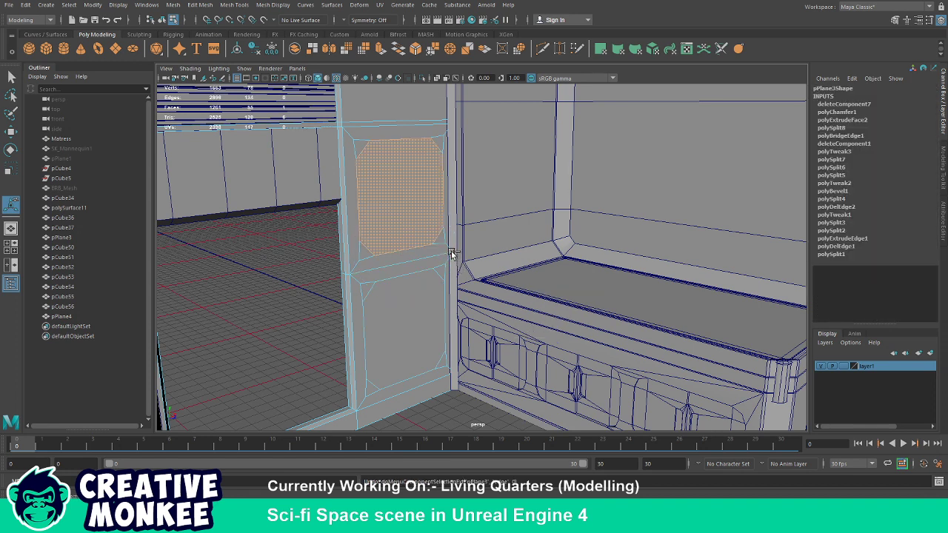
{"action": "key", "text": "ctrl+z"}
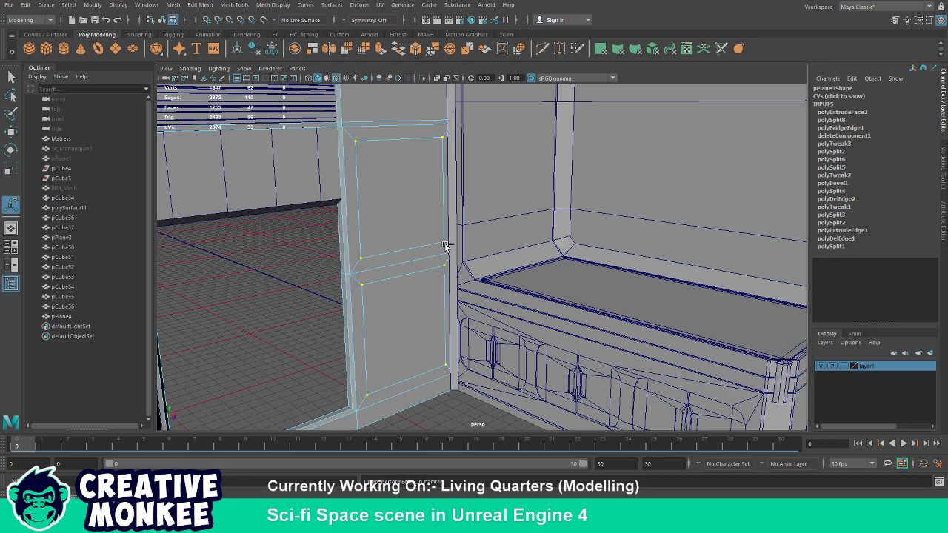
Set the previous bevel's chamfer width to 0.15.
{"action": "type", "text": "g"}
{"action": "type", "text": "0.15"}
{"action": "key", "text": "Return"}
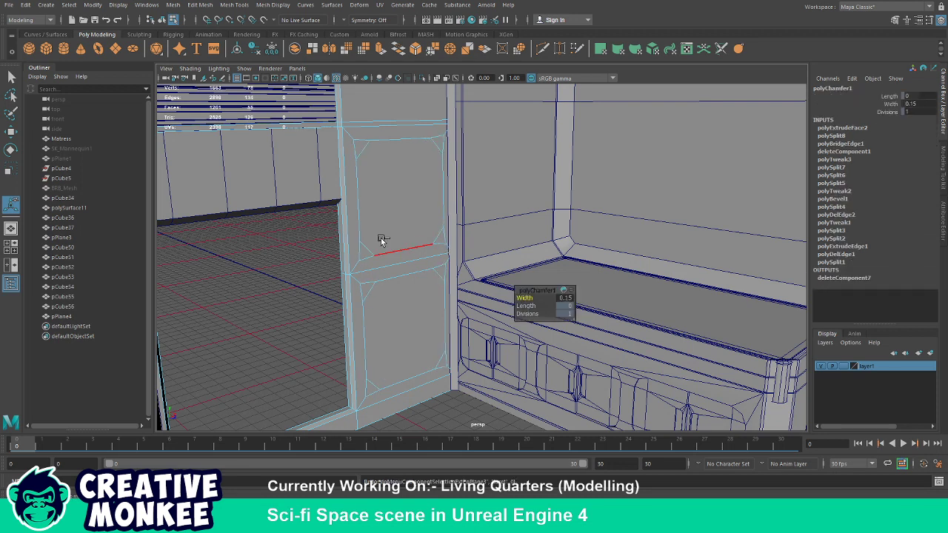
{"action": "left_click", "coordinate": [256, 275]}
Bevel the upper panel's four outline edges.
{"action": "left_click", "coordinate": [361, 222]}
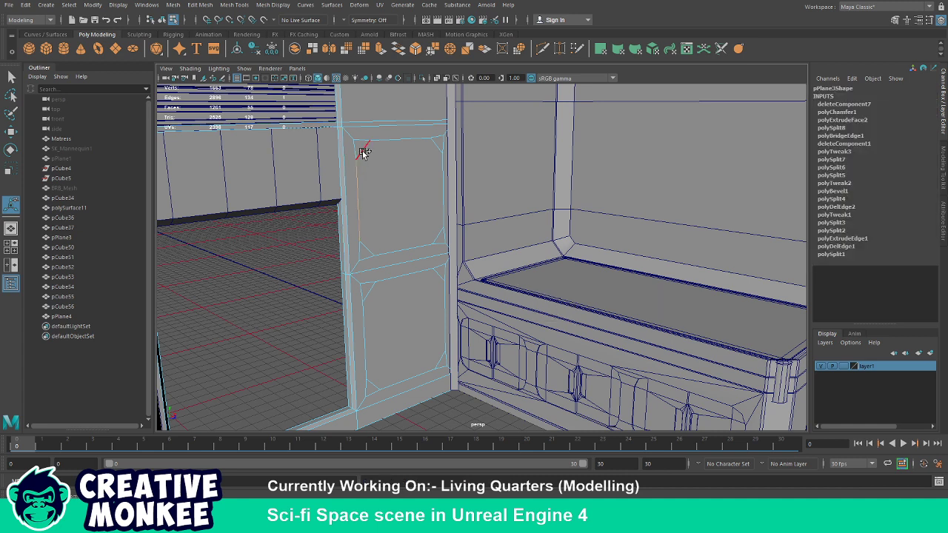
{"action": "left_click", "coordinate": [410, 140]}
{"action": "left_click", "coordinate": [443, 199]}
{"action": "left_click", "coordinate": [422, 244]}
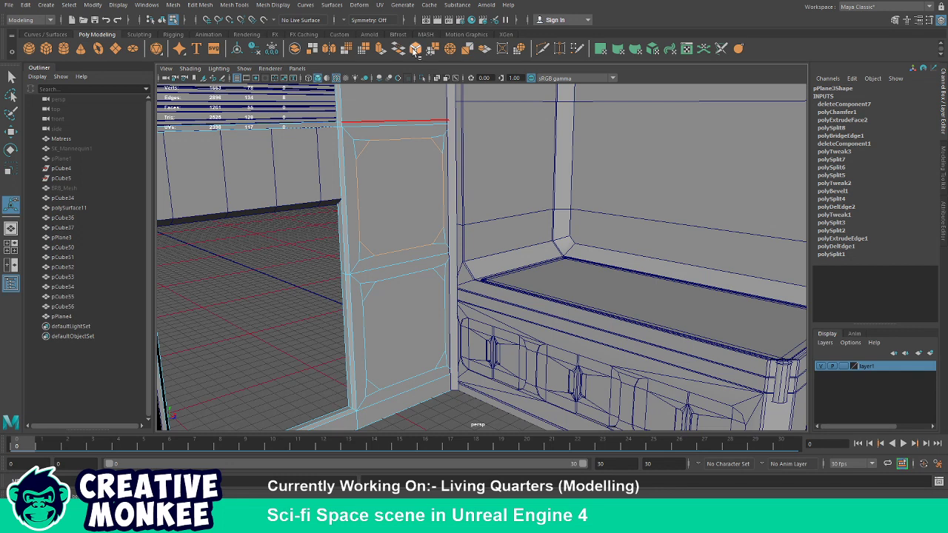
{"action": "left_click", "coordinate": [415, 49]}
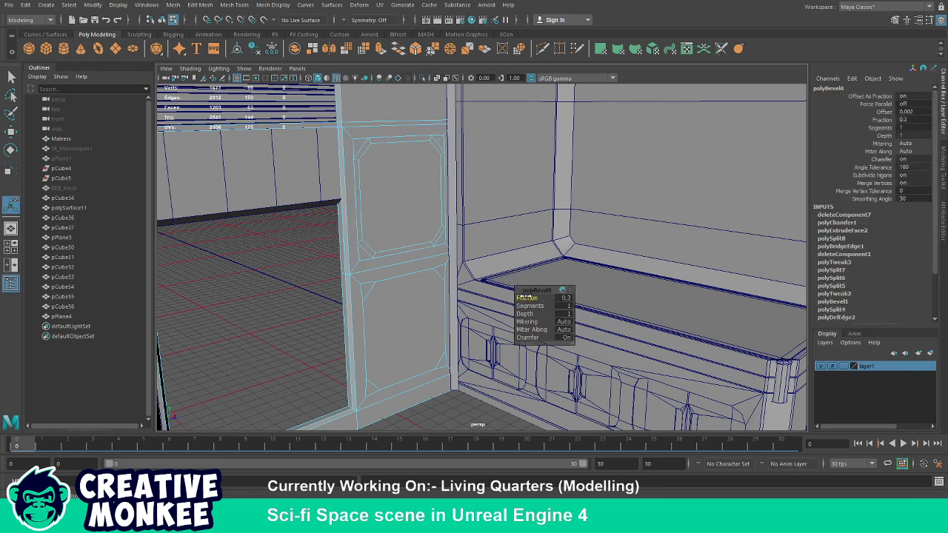
{"action": "key", "text": "q"}
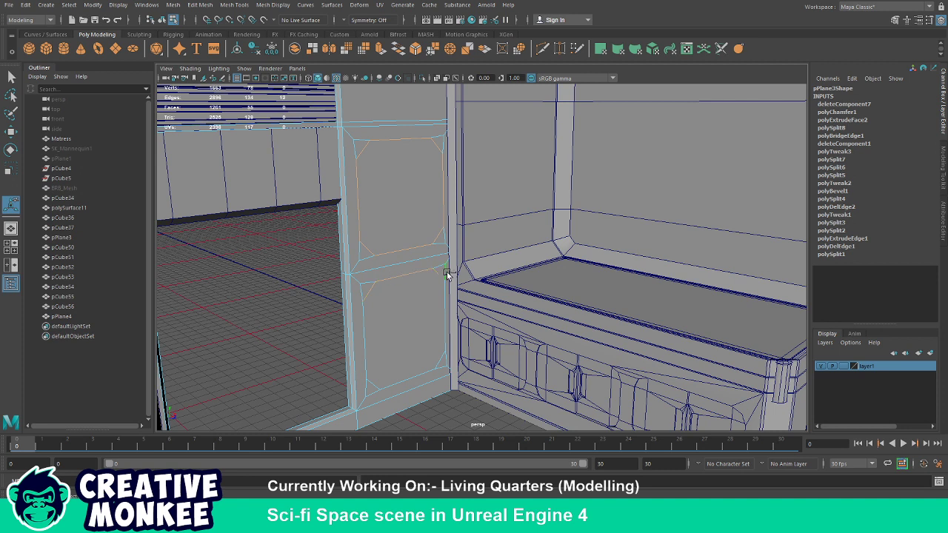
Bevel the lower panel's outline edges beside the door with a Fraction around 0.2.
{"action": "left_click", "coordinate": [444, 295]}
{"action": "left_click", "coordinate": [372, 385]}
{"action": "left_click", "coordinate": [368, 348]}
{"action": "left_click", "coordinate": [415, 48]}
{"action": "left_click_drag", "start_coordinate": [523, 297], "coordinate": [516, 297]}
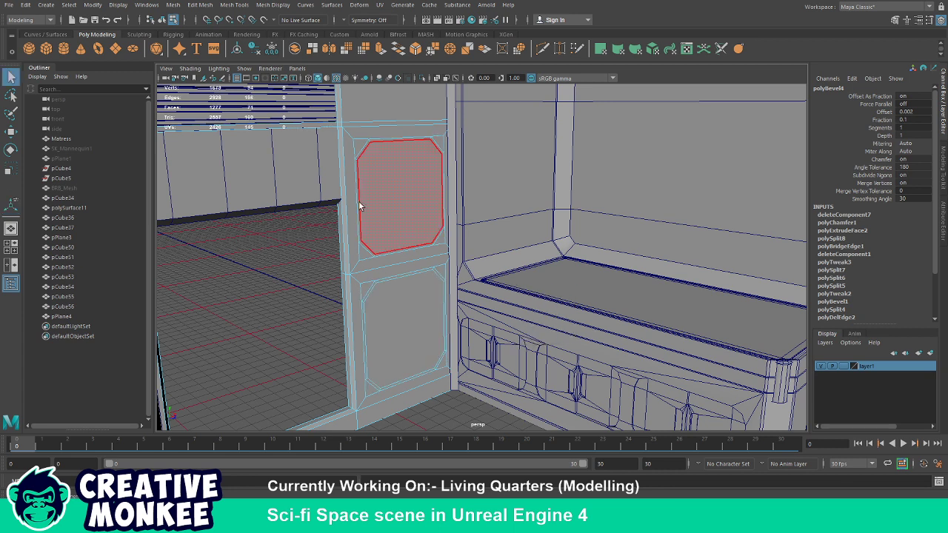
Select both octagonal panel faces on the wall.
{"action": "left_click", "coordinate": [382, 199]}
{"action": "key", "text": "w"}
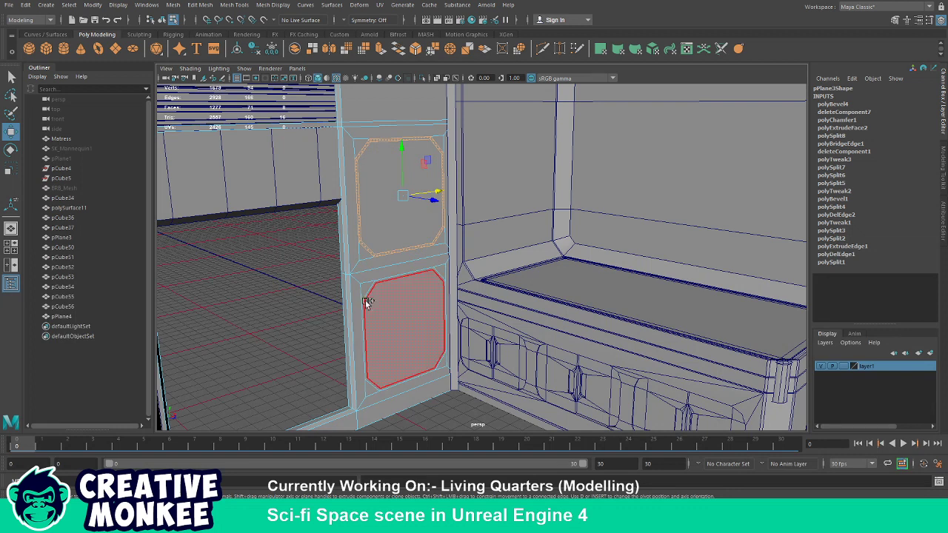
{"action": "left_click", "coordinate": [363, 307]}
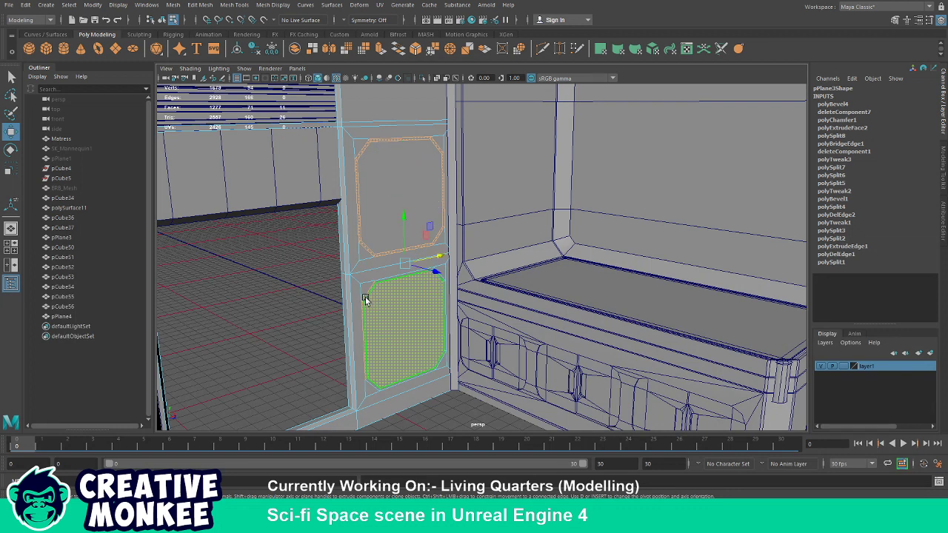
{"action": "left_click", "coordinate": [363, 310]}
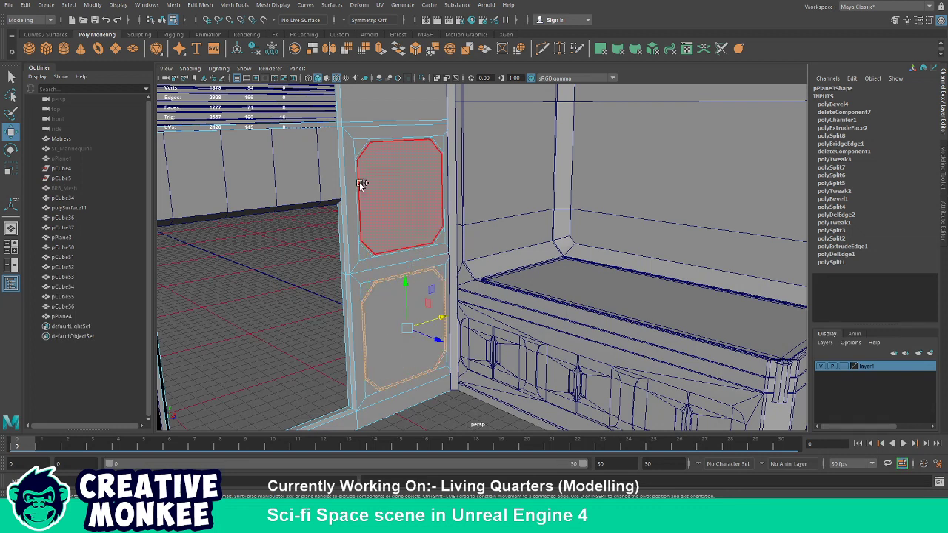
{"action": "left_click", "coordinate": [358, 194]}
{"action": "left_click", "coordinate": [408, 196]}
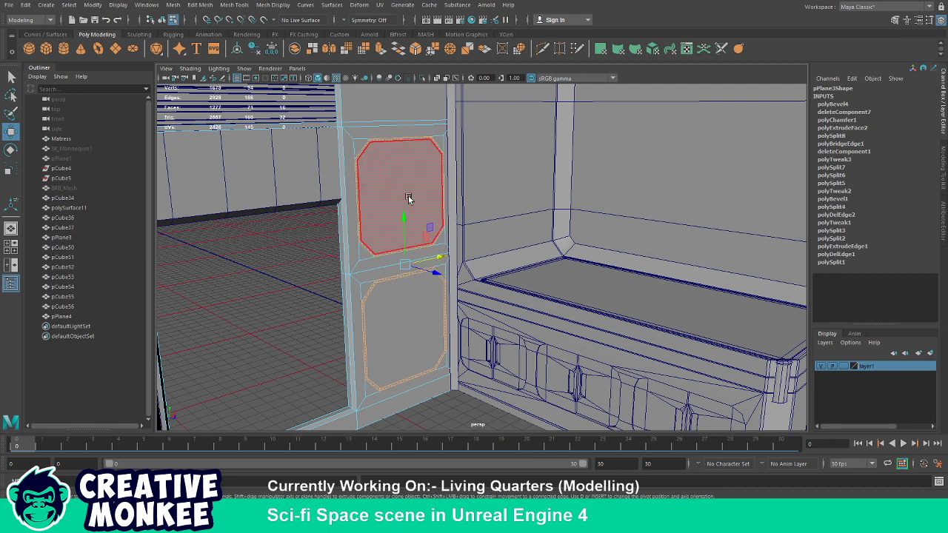
{"action": "scroll", "scroll_direction": "up", "scroll_amount": 3}
Extrude the two panel faces with Thickness 0.5 and Offset 0.5 to form inset panels.
{"action": "key", "text": "ctrl+e"}
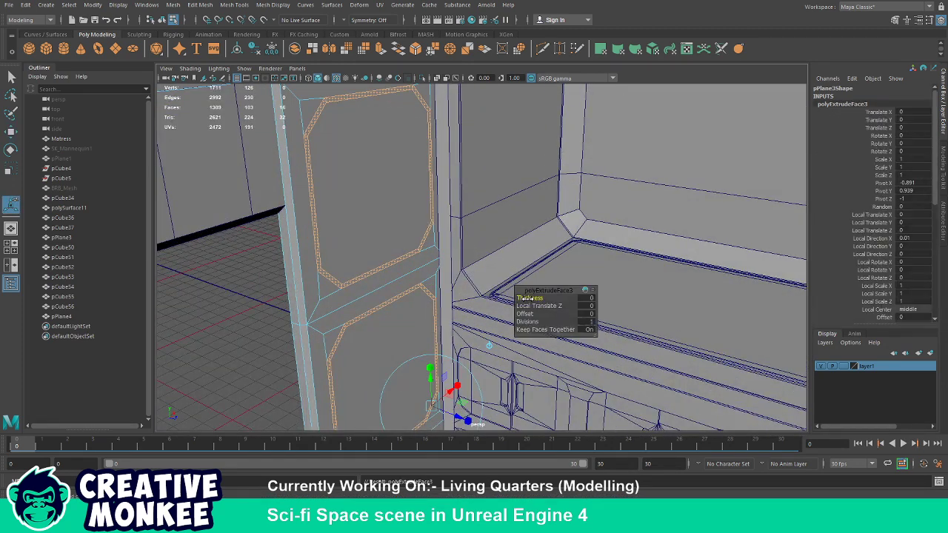
{"action": "left_click_drag", "start_coordinate": [530, 298], "coordinate": [521, 296]}
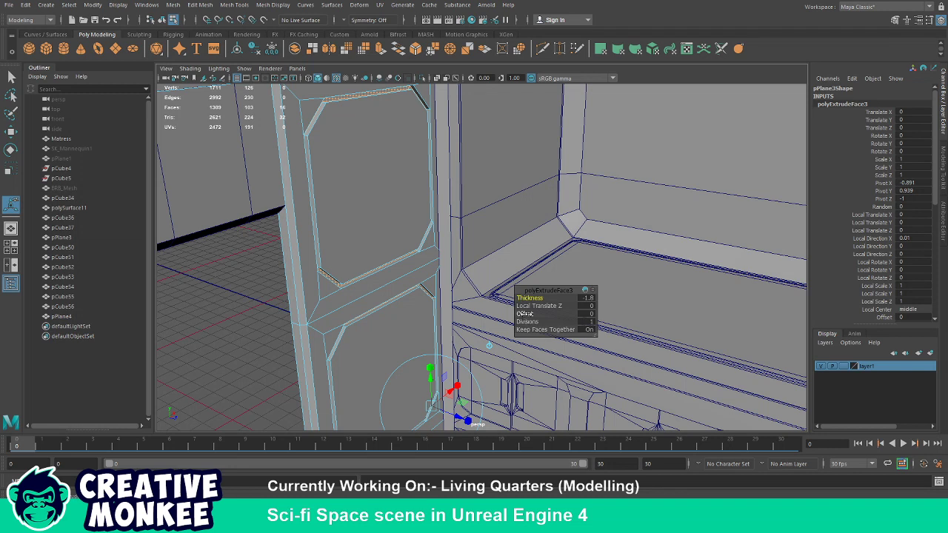
{"action": "left_click", "coordinate": [524, 313]}
{"action": "left_click_drag", "start_coordinate": [524, 313], "coordinate": [529, 297]}
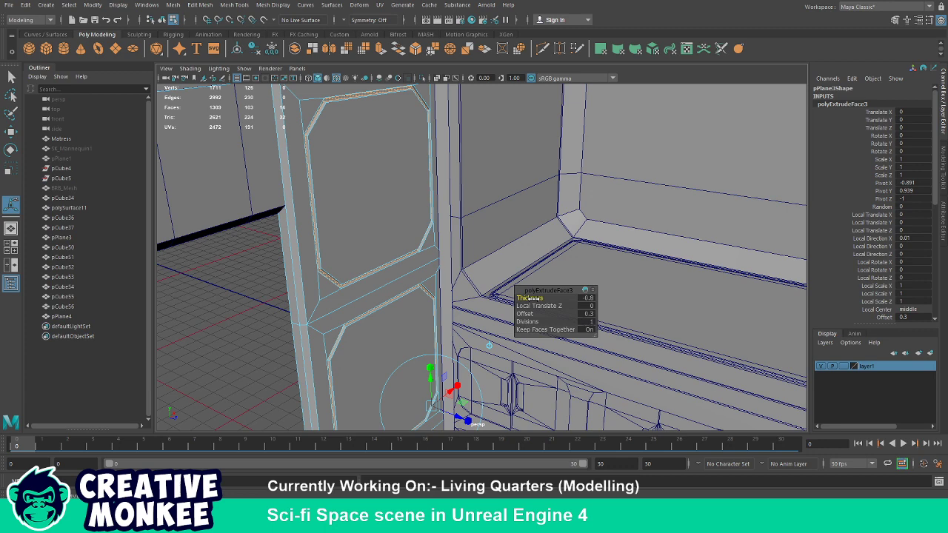
{"action": "left_click", "coordinate": [524, 313]}
{"action": "left_click_drag", "start_coordinate": [524, 313], "coordinate": [527, 314]}
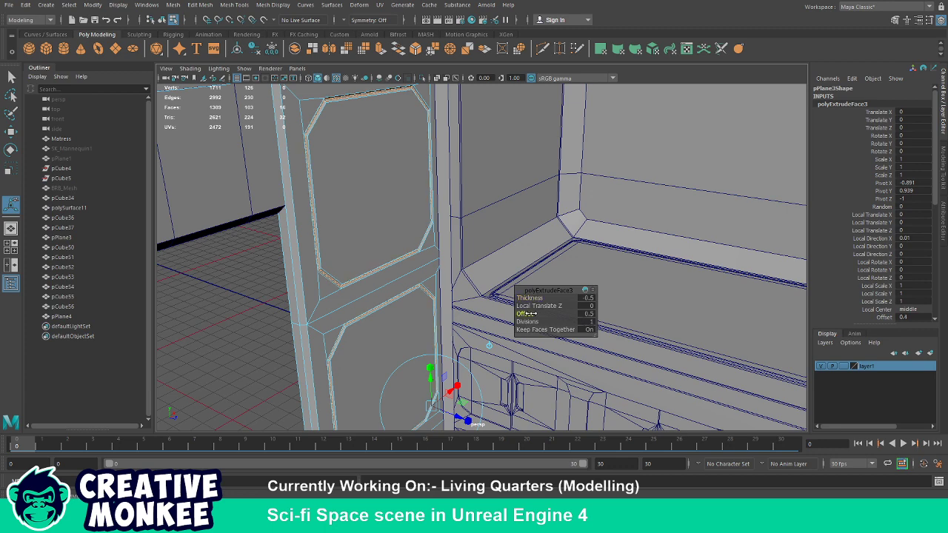
{"action": "left_click_drag", "start_coordinate": [444, 296], "coordinate": [305, 336]}
{"action": "scroll", "scroll_direction": "up", "scroll_amount": 3}
{"action": "scroll", "scroll_direction": "up", "scroll_amount": 3}
{"action": "scroll", "scroll_direction": "down", "scroll_amount": 3}
{"action": "key", "text": "F8"}
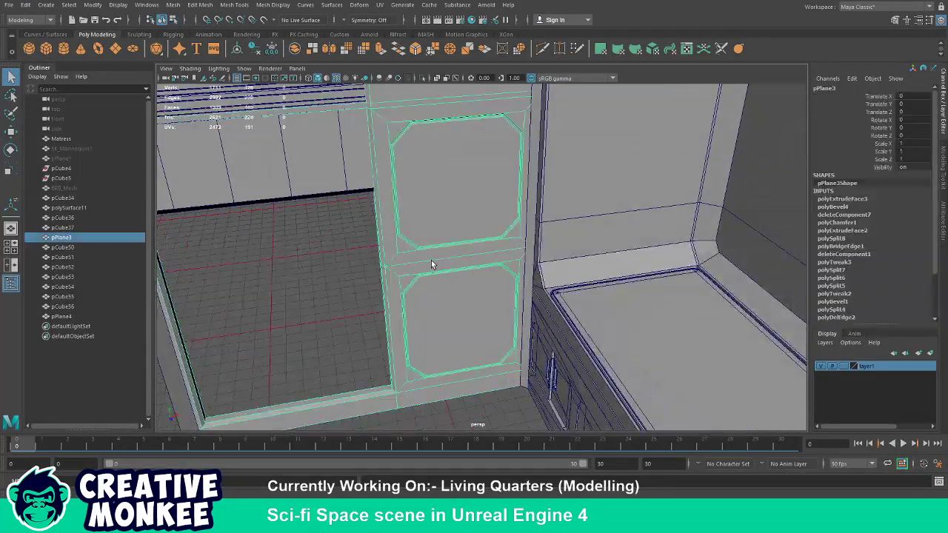
Isolate the wall mesh pPlane3 in the view for component editing.
{"action": "scroll", "scroll_direction": "up", "scroll_amount": 3}
{"action": "left_click_drag", "start_coordinate": [439, 315], "coordinate": [438, 233]}
{"action": "left_click", "coordinate": [542, 48]}
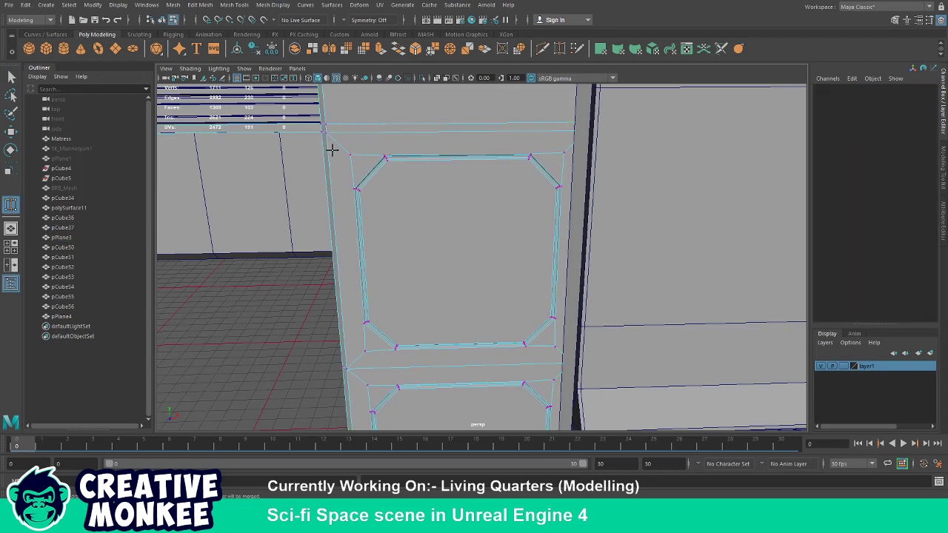
{"action": "left_click_drag", "start_coordinate": [325, 135], "coordinate": [326, 134]}
{"action": "key", "text": "ctrl+1"}
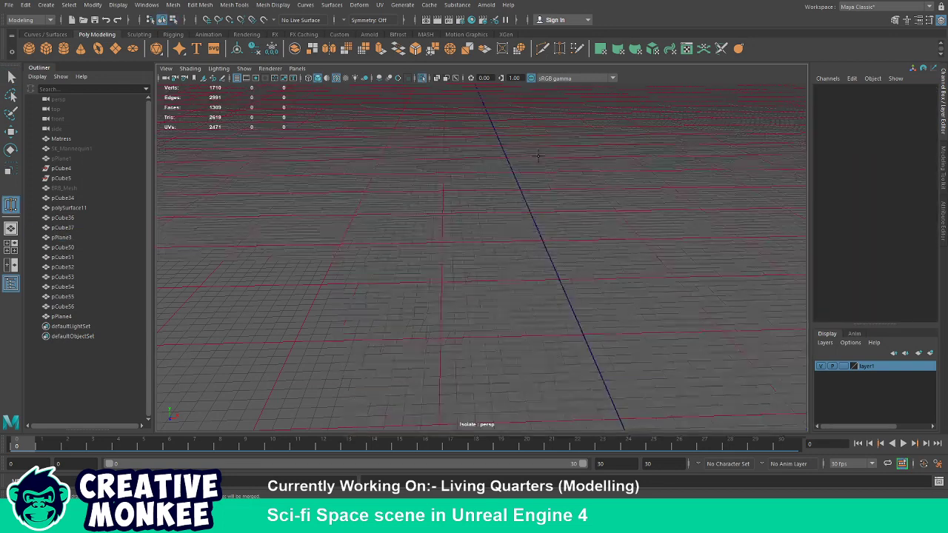
{"action": "key", "text": "w"}
{"action": "left_click", "coordinate": [493, 178]}
{"action": "scroll", "scroll_direction": "down", "scroll_amount": 3}
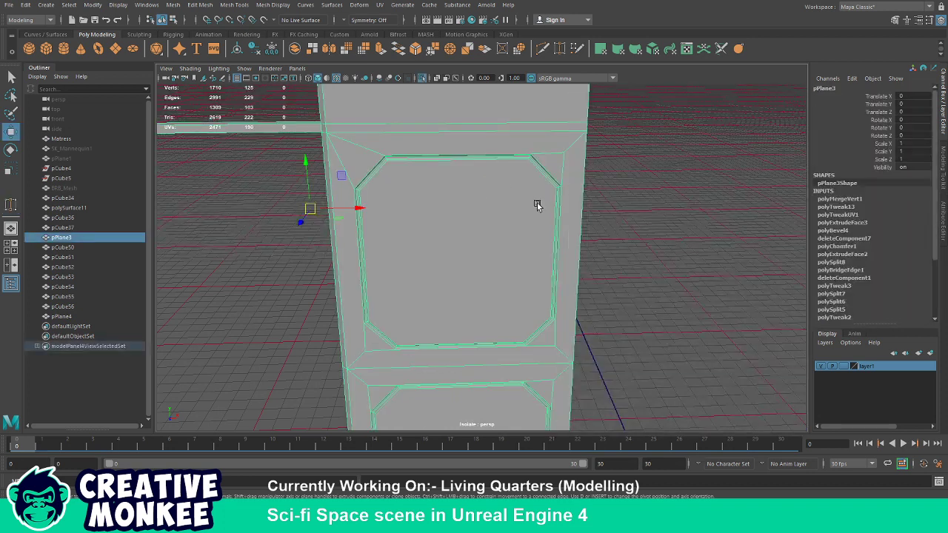
{"action": "key", "text": "F10"}
Target-weld the stray vertices around both panel insets into their corner vertices.
{"action": "left_click", "coordinate": [560, 48]}
{"action": "left_click_drag", "start_coordinate": [563, 152], "coordinate": [579, 132]}
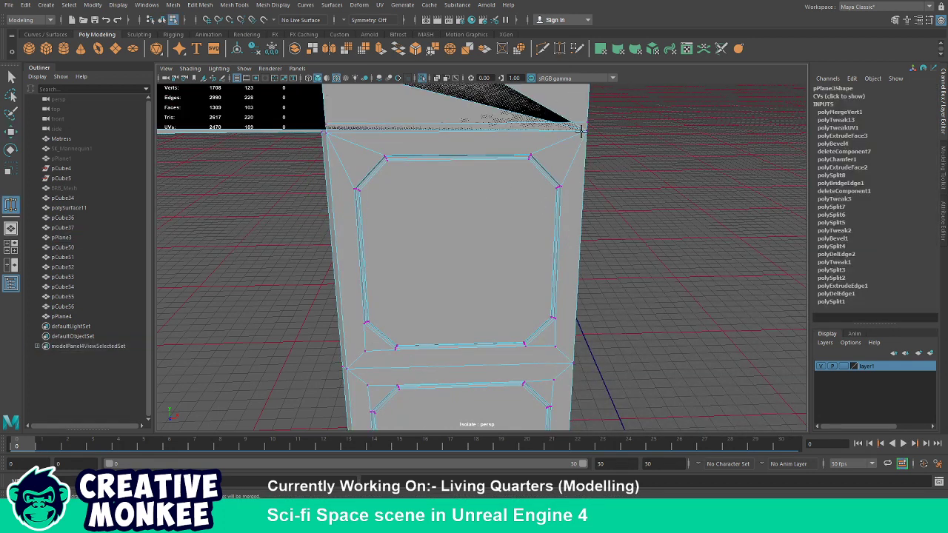
{"action": "key", "text": "ctrl+z"}
{"action": "left_click_drag", "start_coordinate": [582, 131], "coordinate": [531, 122]}
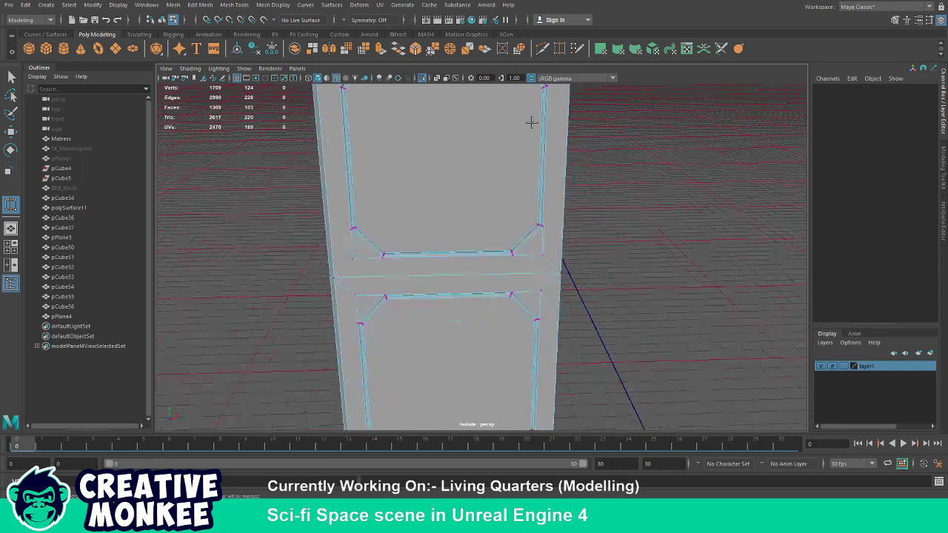
{"action": "left_click_drag", "start_coordinate": [542, 257], "coordinate": [560, 273]}
{"action": "left_click_drag", "start_coordinate": [356, 257], "coordinate": [332, 278]}
{"action": "left_click_drag", "start_coordinate": [391, 285], "coordinate": [336, 243]}
{"action": "left_click_drag", "start_coordinate": [336, 243], "coordinate": [315, 228]}
{"action": "left_click_drag", "start_coordinate": [527, 235], "coordinate": [542, 222]}
{"action": "left_click_drag", "start_coordinate": [514, 323], "coordinate": [511, 211]}
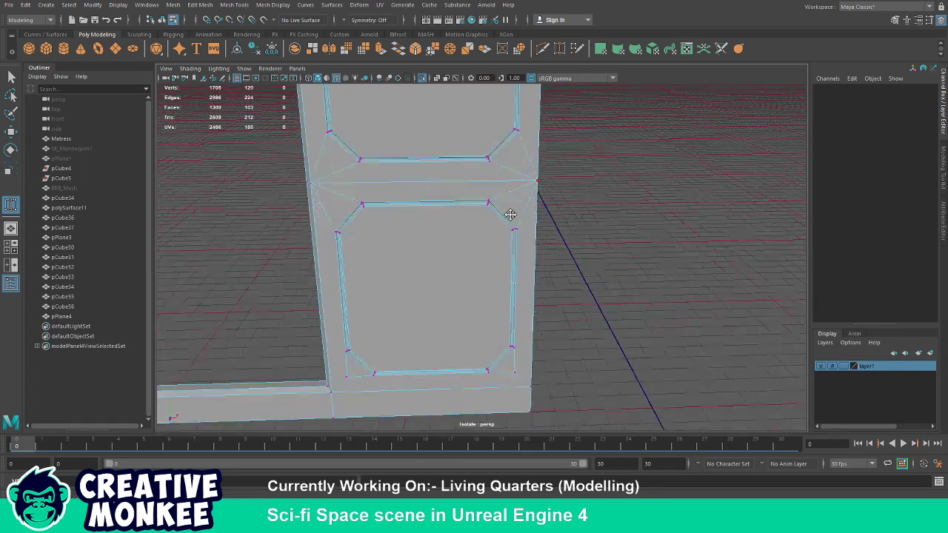
{"action": "left_click_drag", "start_coordinate": [539, 328], "coordinate": [538, 327]}
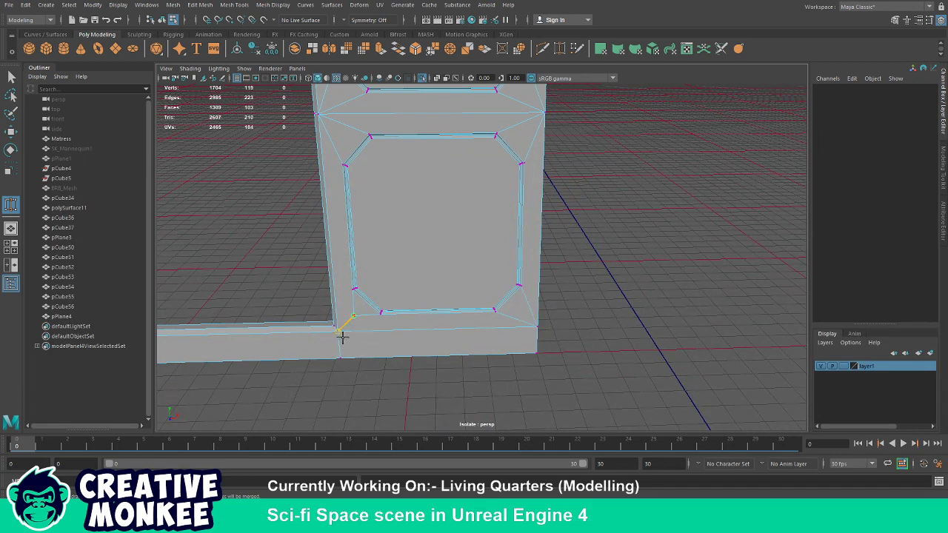
{"action": "left_click_drag", "start_coordinate": [342, 336], "coordinate": [339, 331]}
{"action": "key", "text": "w"}
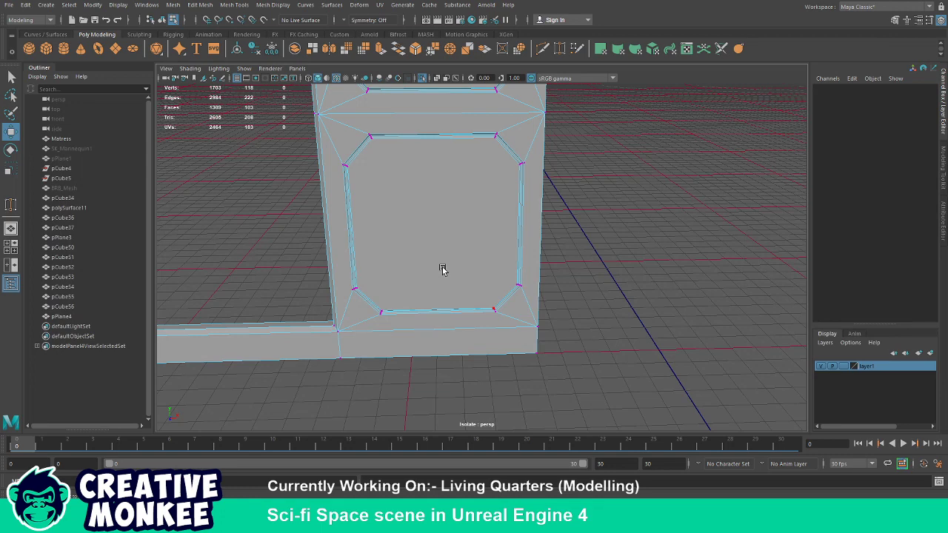
Box-select the doorway's left-frame vertices and shift them right.
{"action": "scroll", "scroll_direction": "down", "scroll_amount": 3}
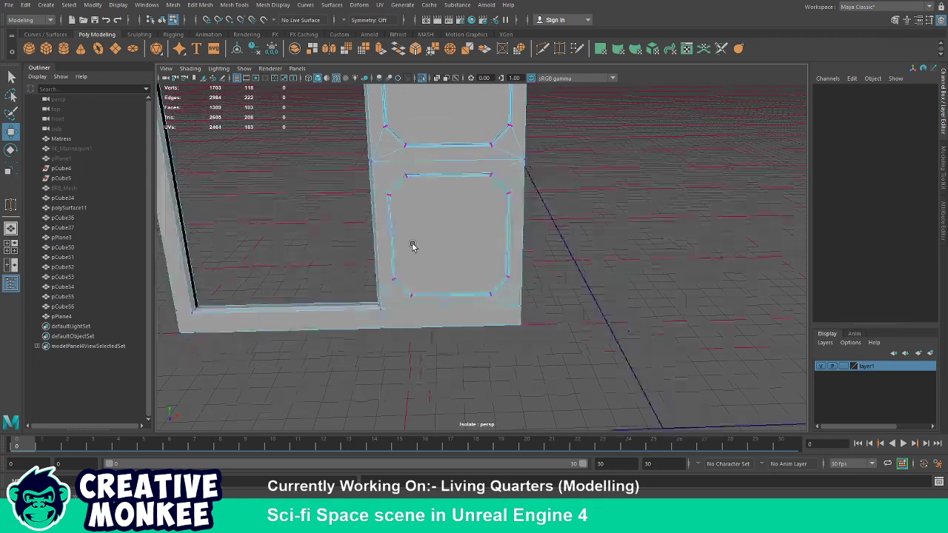
{"action": "left_click_drag", "start_coordinate": [413, 246], "coordinate": [415, 222]}
{"action": "scroll", "scroll_direction": "down", "scroll_amount": 3}
{"action": "left_click", "coordinate": [351, 126]}
{"action": "left_click_drag", "start_coordinate": [302, 93], "coordinate": [439, 346]}
{"action": "left_click_drag", "start_coordinate": [418, 217], "coordinate": [435, 218]}
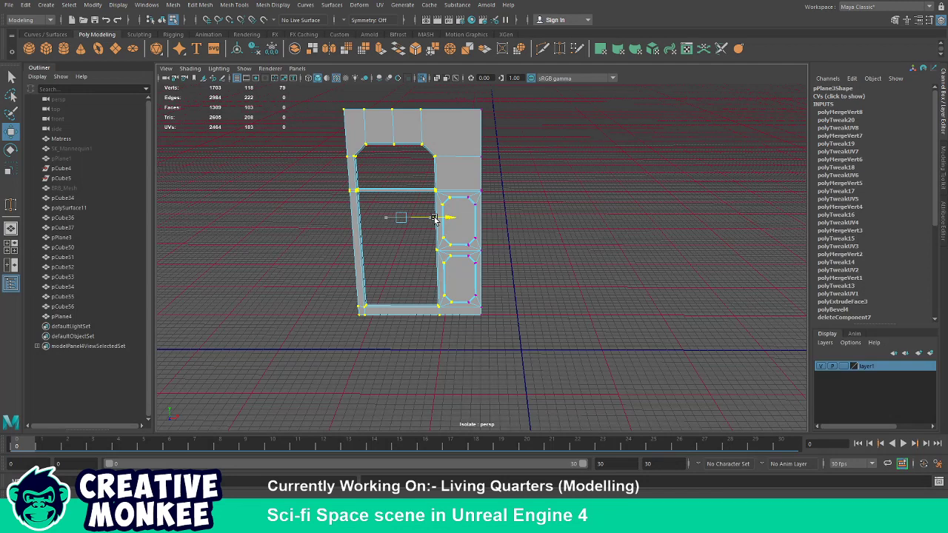
Nudge the wall mesh left and test-move the doorway's left edge, undoing that move.
{"action": "left_click_drag", "start_coordinate": [434, 217], "coordinate": [525, 278]}
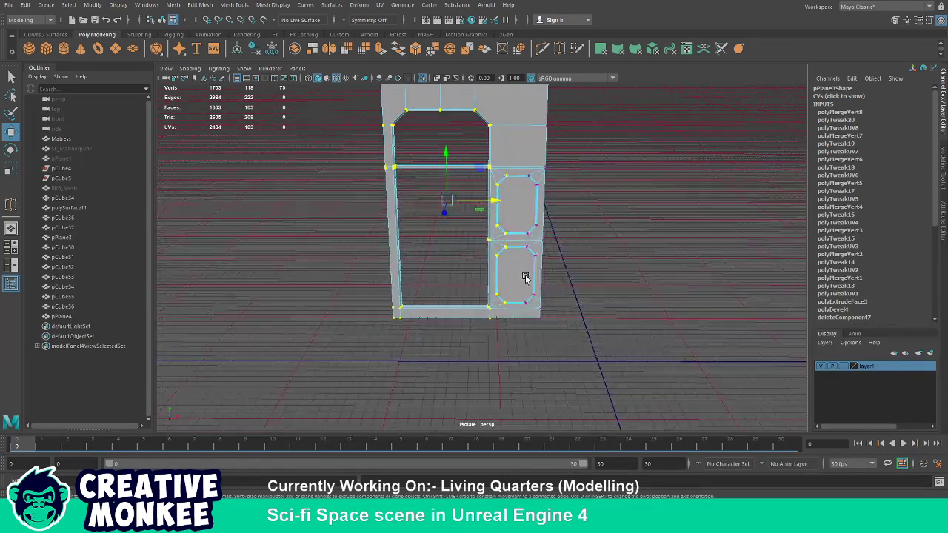
{"action": "key", "text": "F8"}
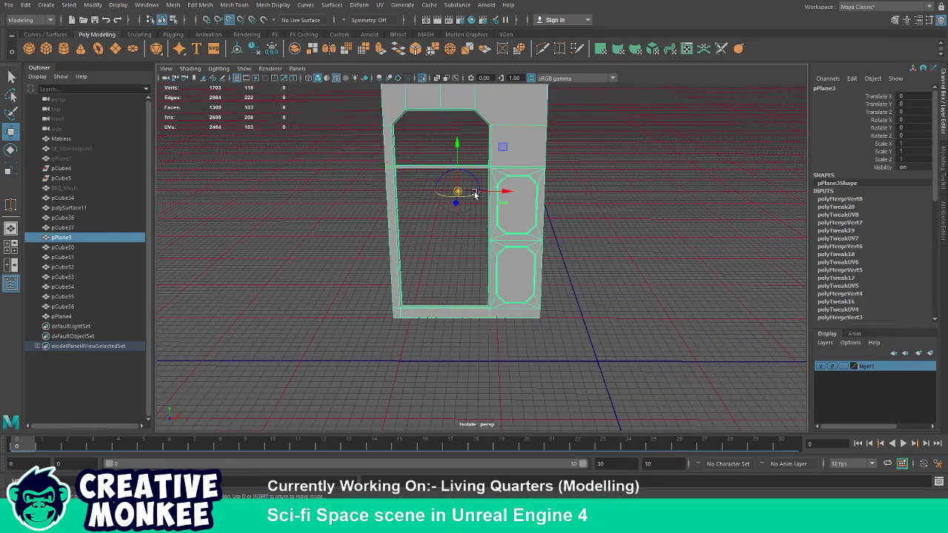
{"action": "left_click_drag", "start_coordinate": [457, 193], "coordinate": [491, 360]}
{"action": "key", "text": "F10"}
{"action": "left_click", "coordinate": [392, 309]}
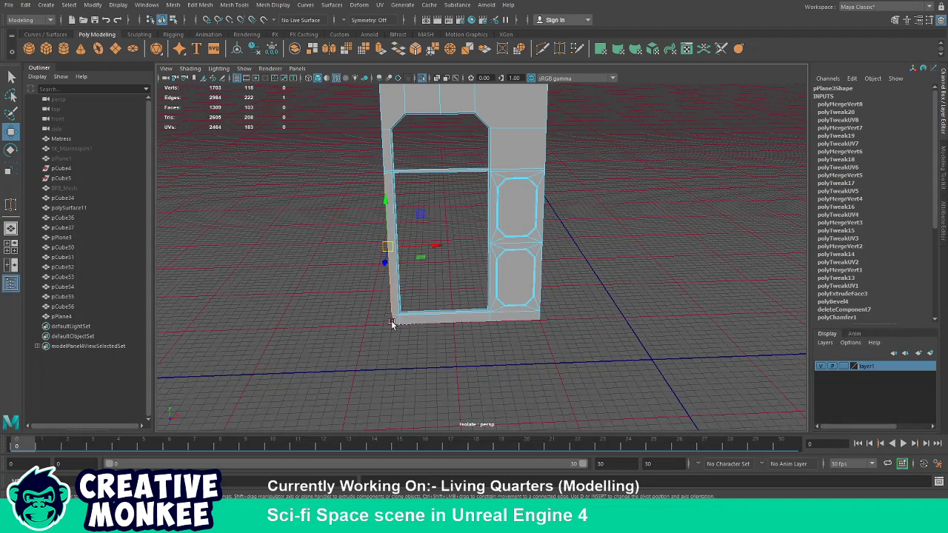
{"action": "left_click_drag", "start_coordinate": [418, 210], "coordinate": [402, 207]}
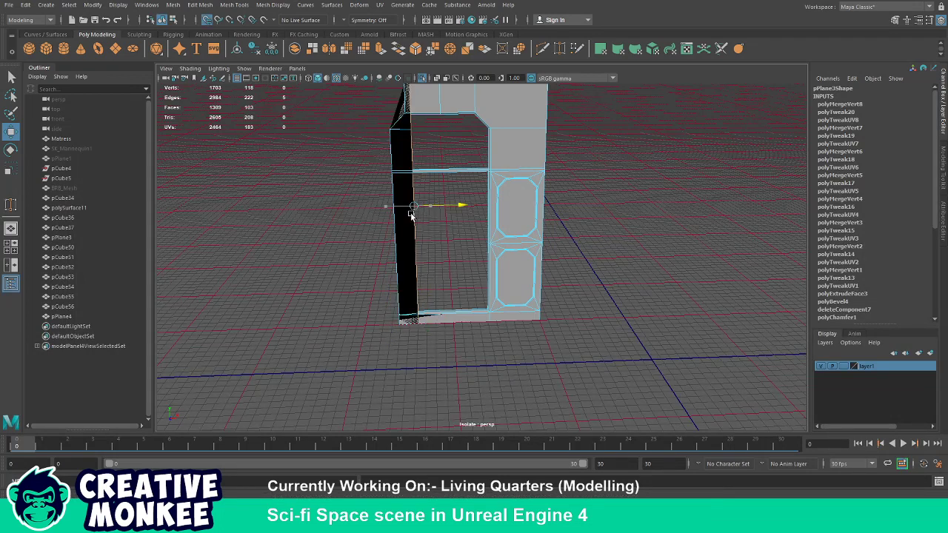
{"action": "key", "text": "ctrl+z"}
{"action": "key", "text": "F8"}
{"action": "left_click", "coordinate": [351, 330]}
Select the door-frame vertices and shift them slightly right along X.
{"action": "scroll", "scroll_direction": "down", "scroll_amount": 3}
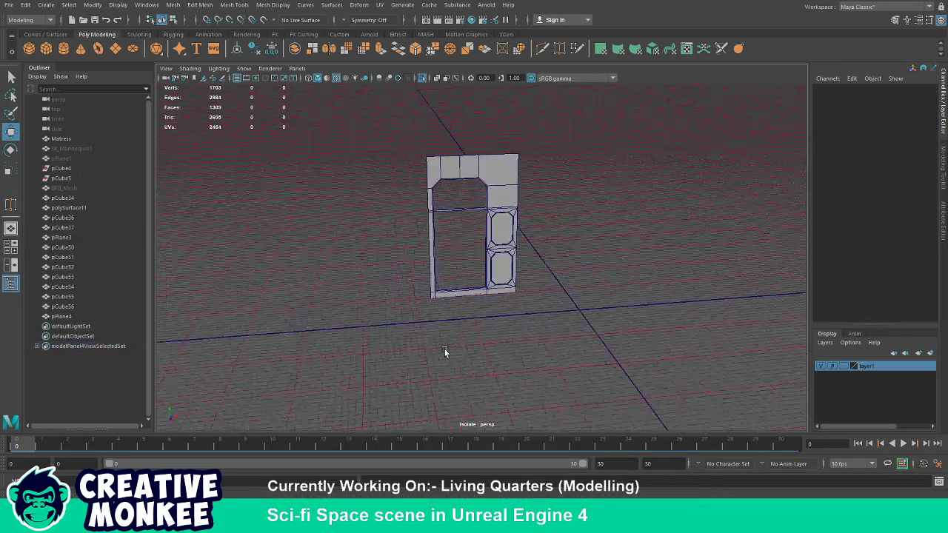
{"action": "left_click_drag", "start_coordinate": [444, 348], "coordinate": [460, 320]}
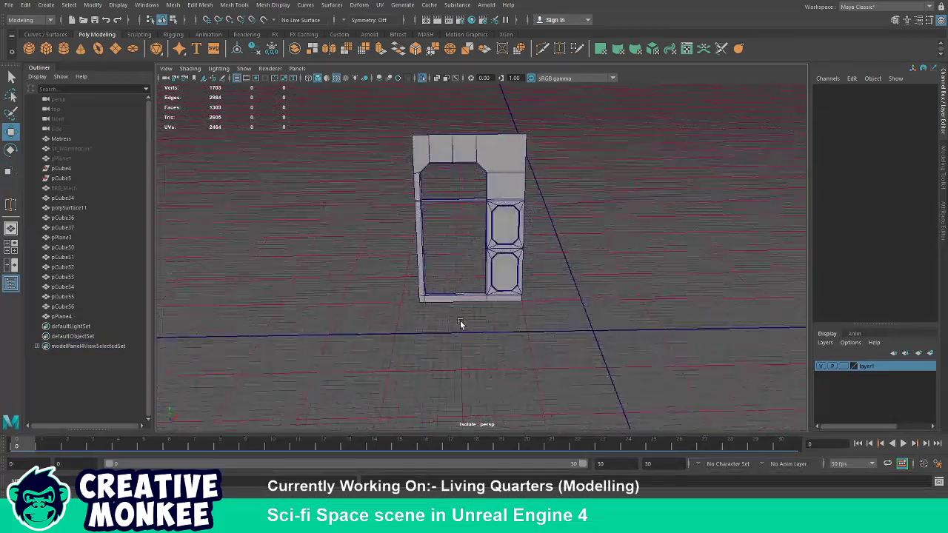
{"action": "left_click", "coordinate": [459, 309]}
{"action": "key", "text": "F10"}
{"action": "key", "text": "ctrl+z"}
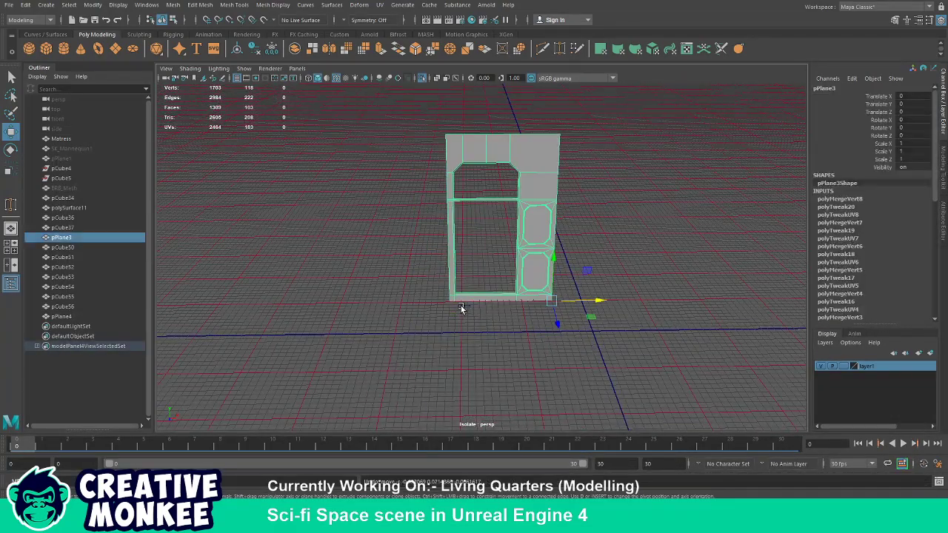
{"action": "key", "text": "ctrl+z"}
{"action": "key", "text": "ctrl+z"}
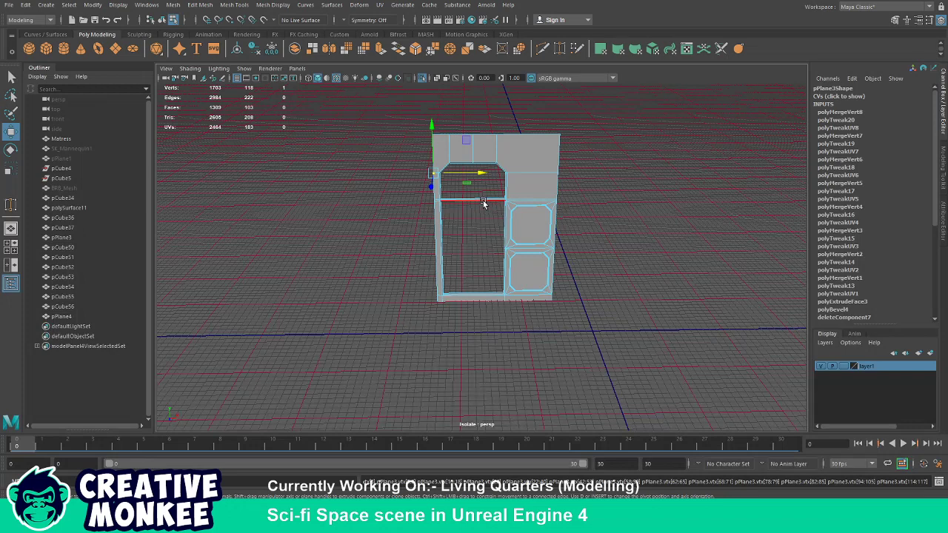
{"action": "key", "text": "F9"}
{"action": "left_click_drag", "start_coordinate": [397, 109], "coordinate": [529, 323]}
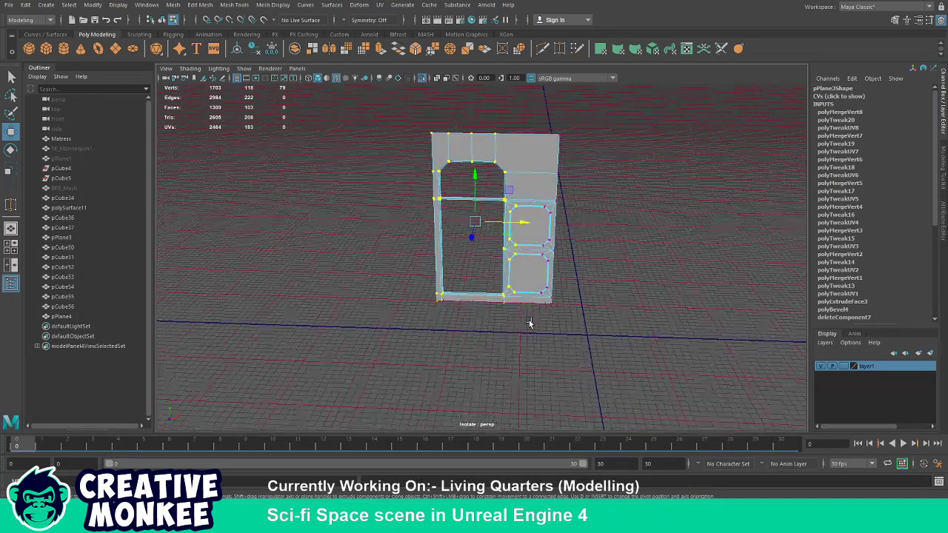
{"action": "left_click_drag", "start_coordinate": [524, 222], "coordinate": [530, 219]}
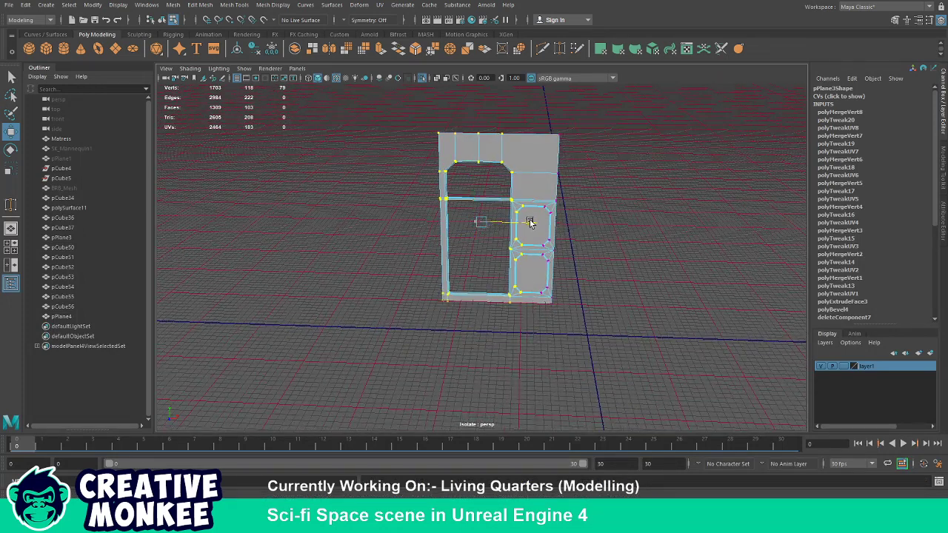
{"action": "left_click", "coordinate": [539, 311]}
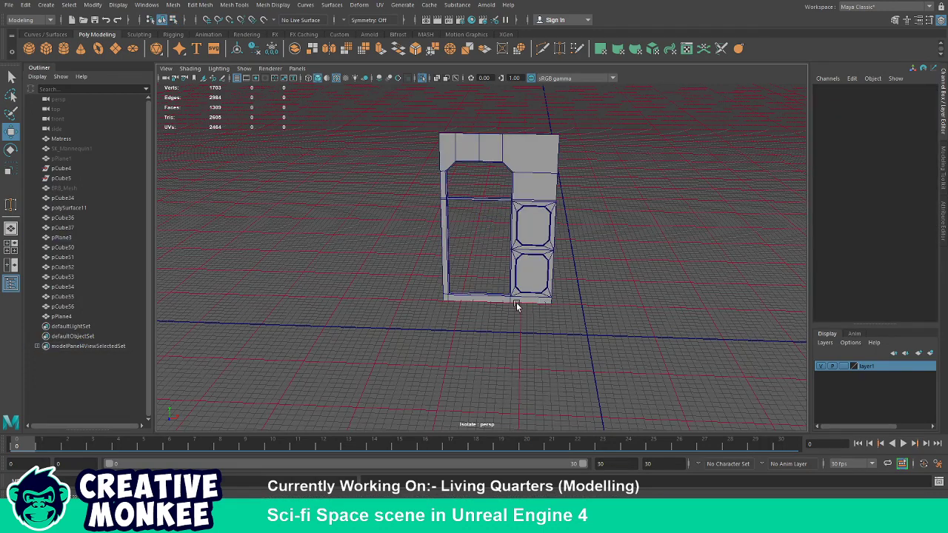
{"action": "key", "text": "ctrl+z"}
Select the edges along the wall's left side, then clear the selection.
{"action": "scroll", "scroll_direction": "up", "scroll_amount": 3}
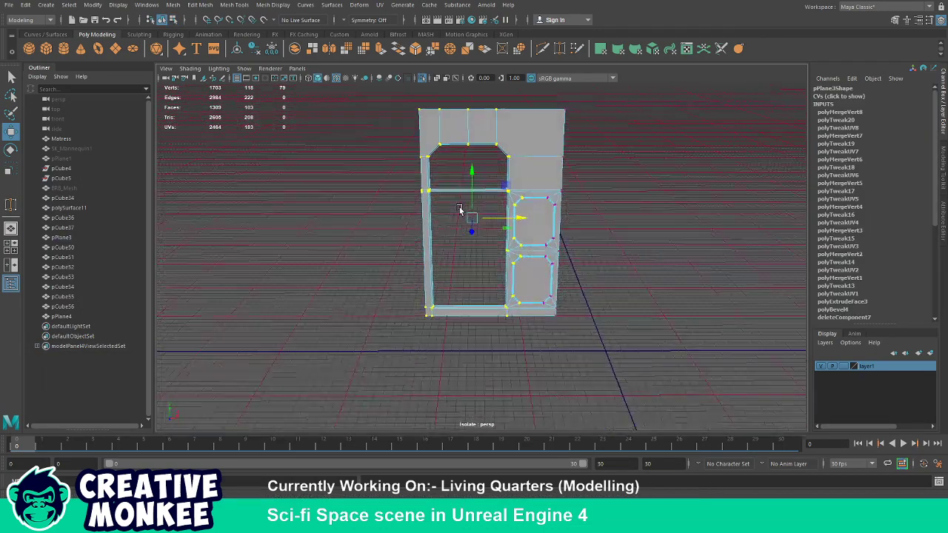
{"action": "left_click_drag", "start_coordinate": [459, 210], "coordinate": [459, 207]}
{"action": "left_click", "coordinate": [419, 130]}
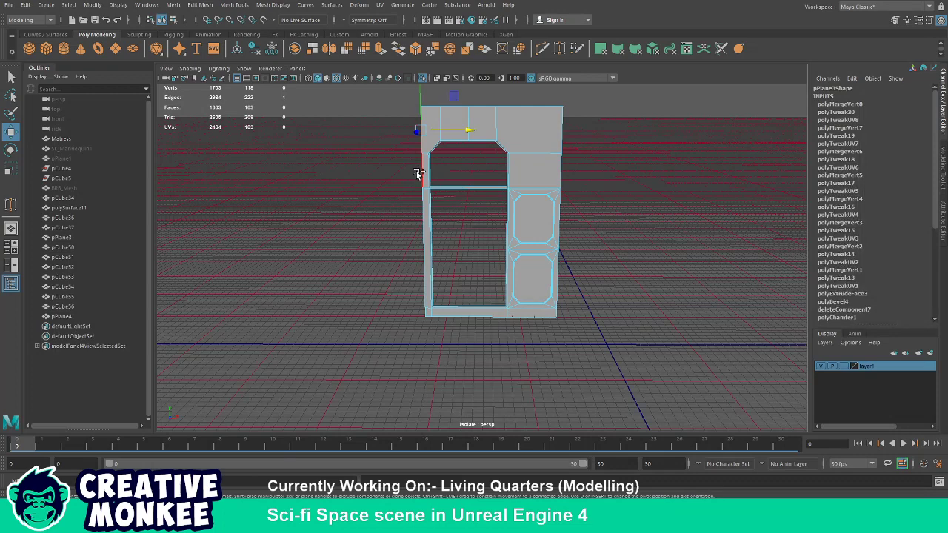
{"action": "left_click", "coordinate": [423, 315]}
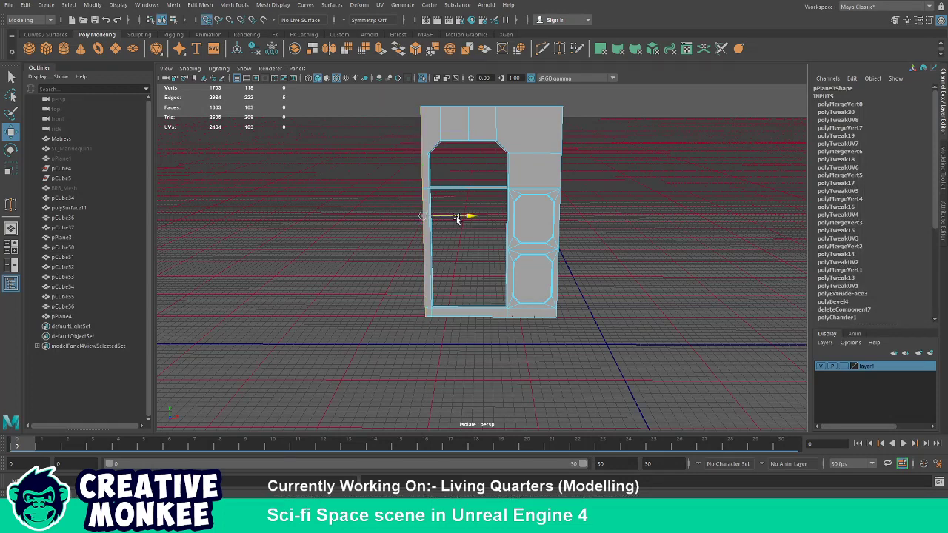
{"action": "left_click", "coordinate": [433, 348]}
{"action": "left_click_drag", "start_coordinate": [432, 345], "coordinate": [438, 347]}
Show the full room again and move the thin strip pCube37 right along the wall.
{"action": "key", "text": "ctrl+1"}
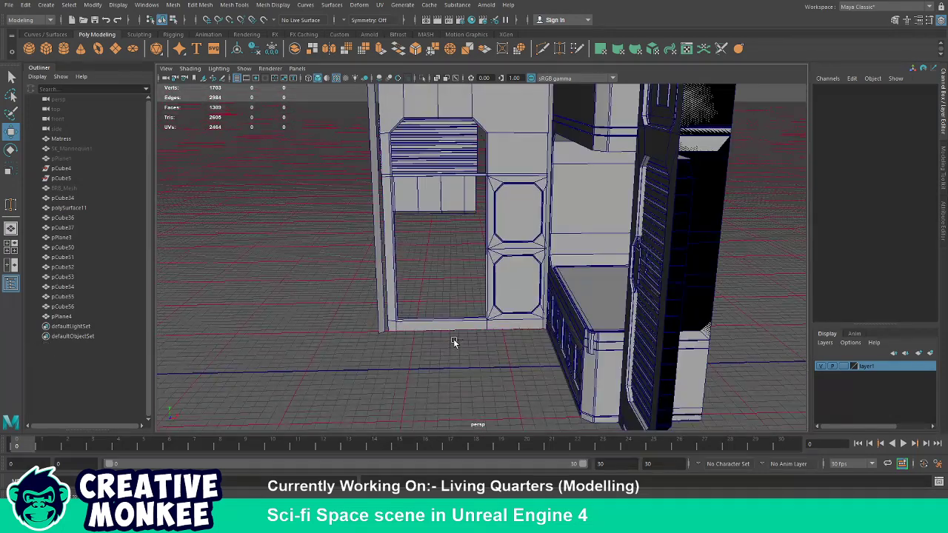
{"action": "left_click_drag", "start_coordinate": [455, 268], "coordinate": [501, 222]}
{"action": "left_click", "coordinate": [493, 209]}
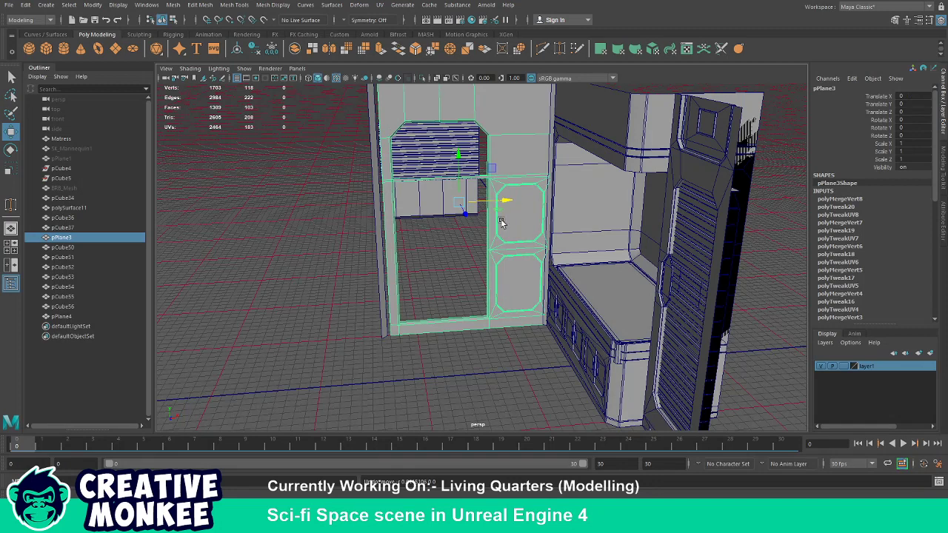
{"action": "left_click", "coordinate": [399, 328]}
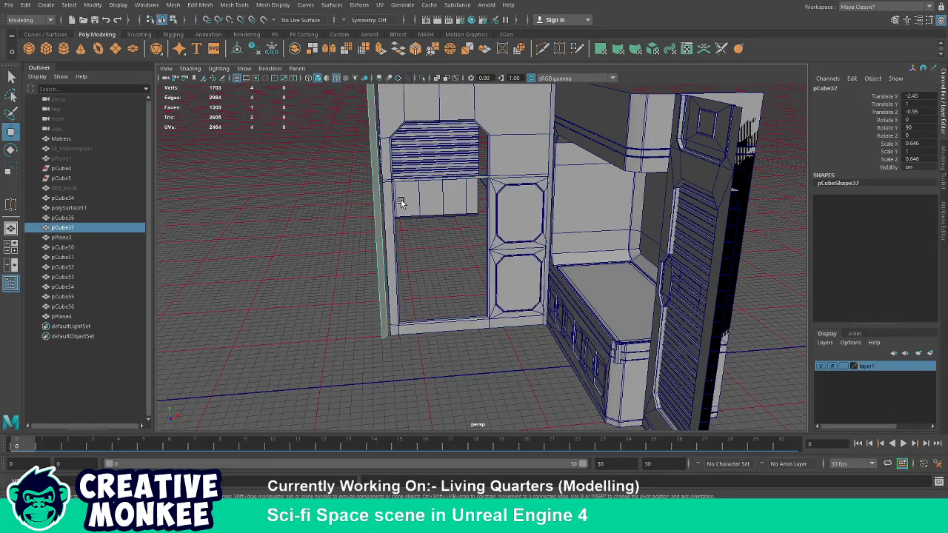
{"action": "left_click_drag", "start_coordinate": [406, 183], "coordinate": [407, 260]}
{"action": "left_click_drag", "start_coordinate": [368, 147], "coordinate": [436, 177]}
{"action": "left_click", "coordinate": [451, 319]}
Nudge pPlane4 below the vent left to Translate X -1.792, then select all wall pieces.
{"action": "left_click", "coordinate": [467, 204]}
{"action": "left_click", "coordinate": [466, 256]}
{"action": "key", "text": "w"}
{"action": "left_click", "coordinate": [444, 268]}
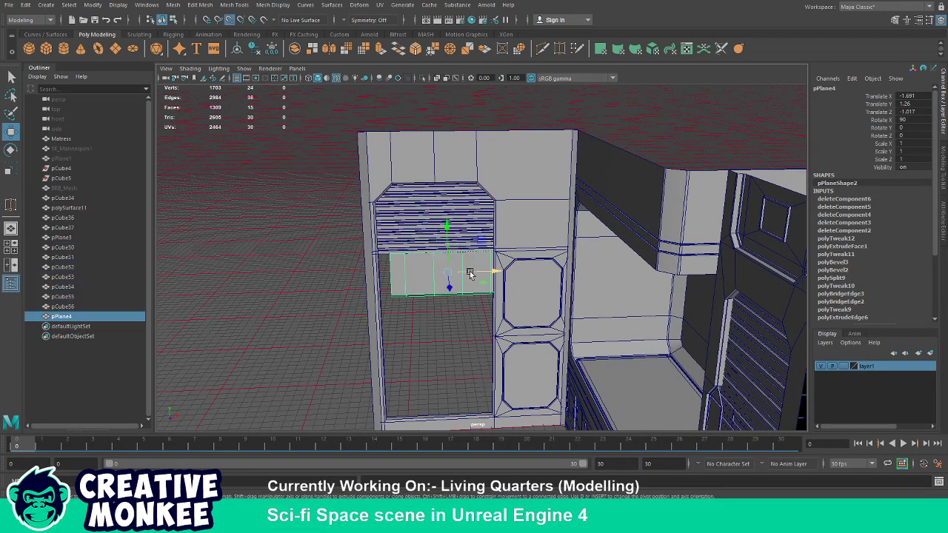
{"action": "left_click_drag", "start_coordinate": [469, 271], "coordinate": [455, 271]}
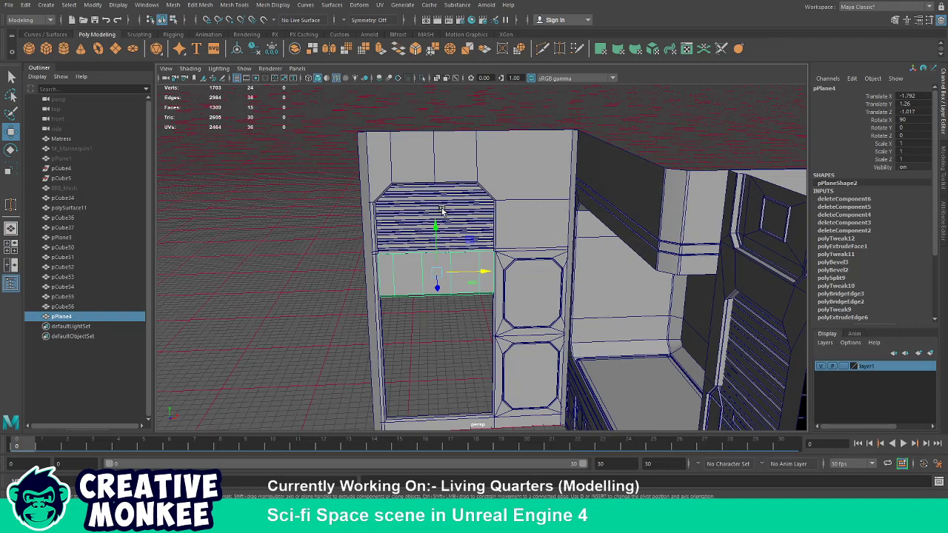
{"action": "left_click_drag", "start_coordinate": [443, 209], "coordinate": [451, 316]}
{"action": "left_click_drag", "start_coordinate": [434, 194], "coordinate": [489, 289]}
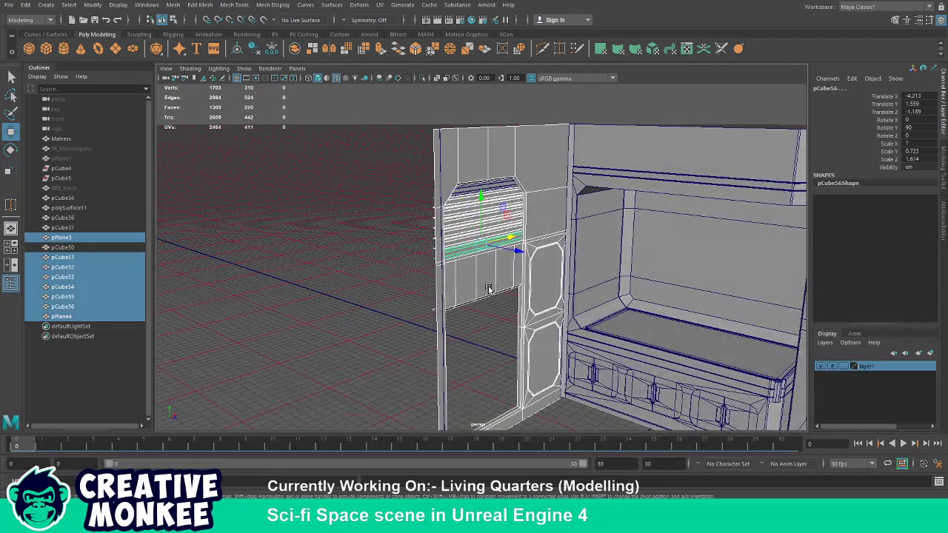
Combine the wall, vent slats and panel pieces into one mesh, pCube57.
{"action": "left_click", "coordinate": [490, 325]}
{"action": "left_click_drag", "start_coordinate": [490, 326], "coordinate": [449, 185]}
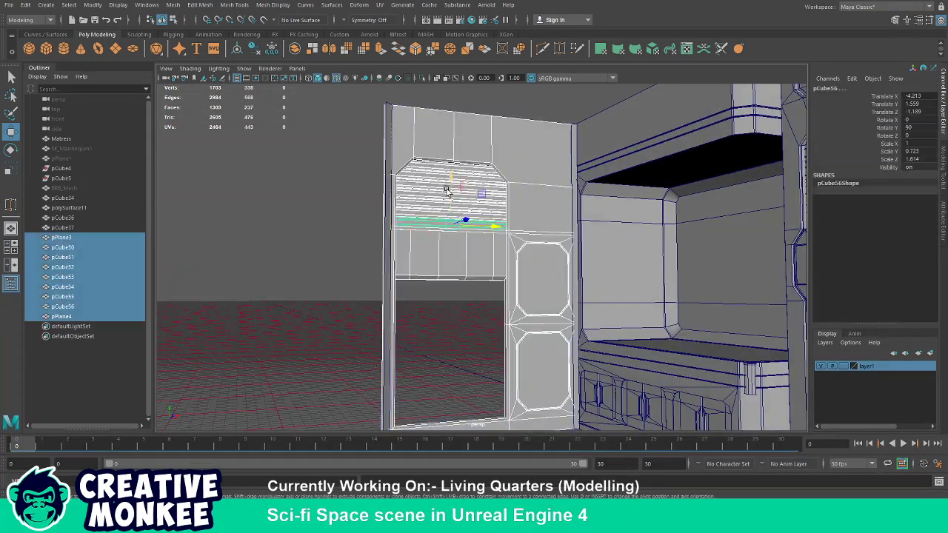
{"action": "left_click", "coordinate": [271, 48]}
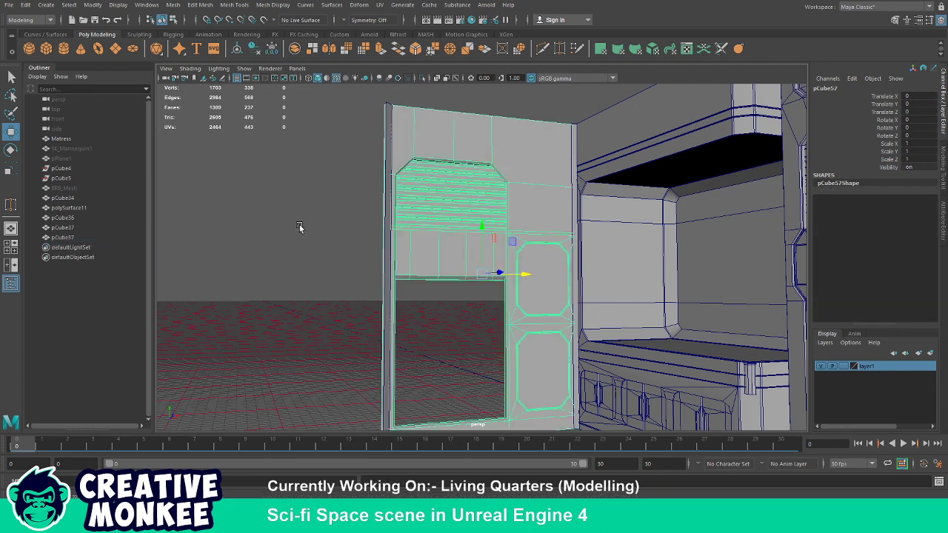
{"action": "left_click_drag", "start_coordinate": [499, 271], "coordinate": [427, 280]}
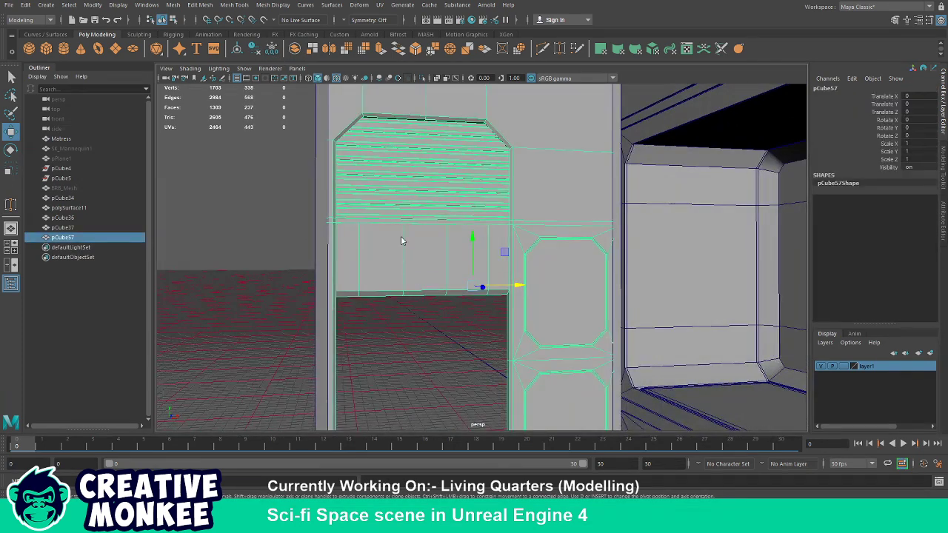
Delete the extra edge columns below the vent on pCube57.
{"action": "key", "text": "F10"}
{"action": "left_click", "coordinate": [358, 259]}
{"action": "left_click", "coordinate": [446, 256]}
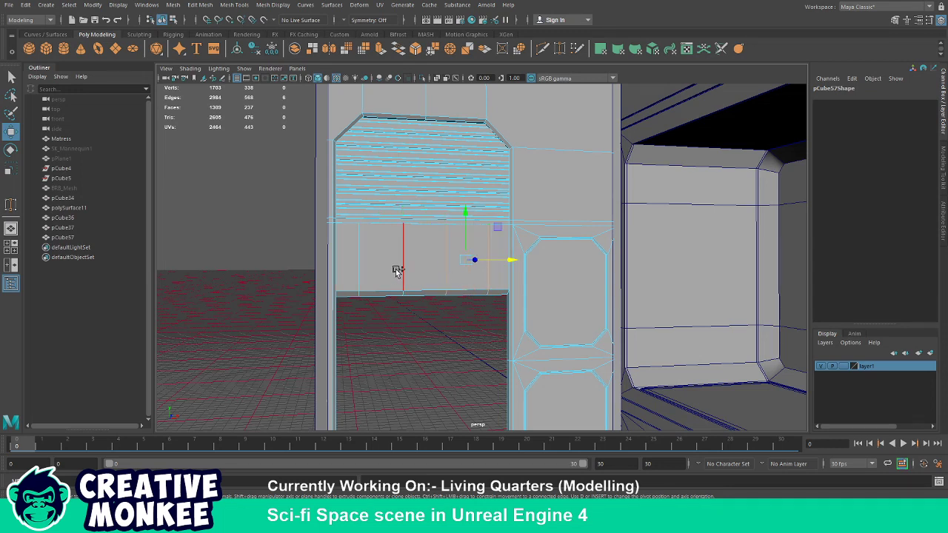
{"action": "left_click", "coordinate": [398, 266]}
{"action": "left_click", "coordinate": [359, 266]}
{"action": "key", "text": "Delete"}
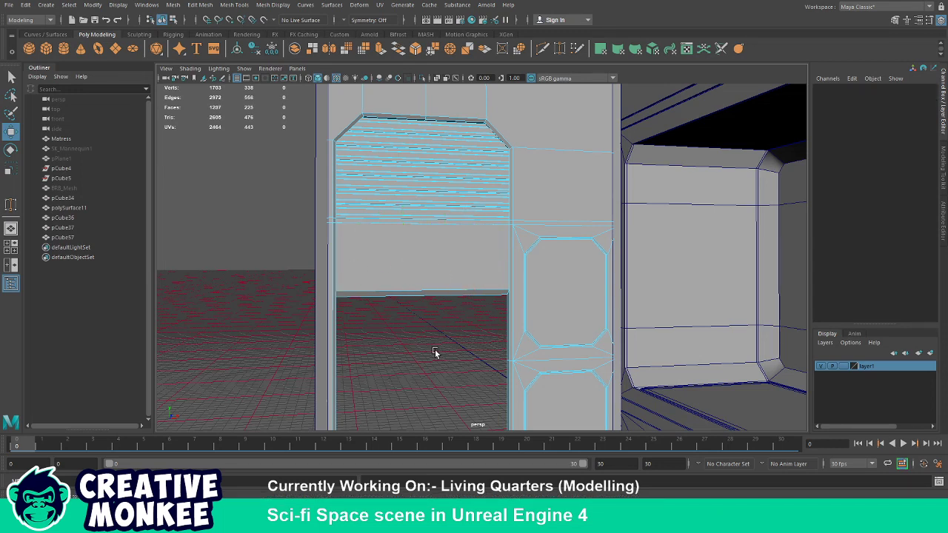
{"action": "key", "text": "F8"}
{"action": "left_click", "coordinate": [447, 333]}
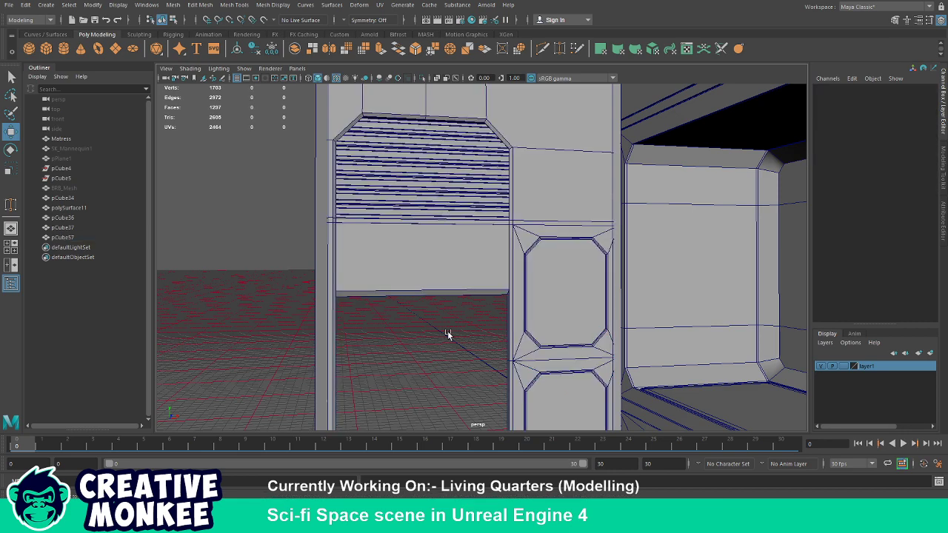
{"action": "left_click_drag", "start_coordinate": [447, 331], "coordinate": [444, 260]}
{"action": "scroll", "scroll_direction": "up", "scroll_amount": 3}
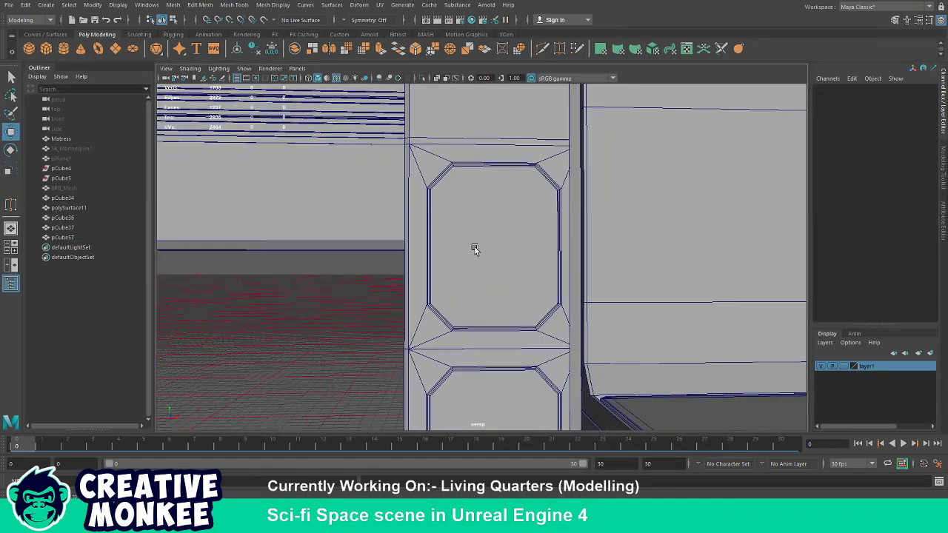
{"action": "scroll", "scroll_direction": "up", "scroll_amount": 3}
{"action": "scroll", "scroll_direction": "up", "scroll_amount": 3}
{"action": "scroll", "scroll_direction": "down", "scroll_amount": 3}
{"action": "scroll", "scroll_direction": "up", "scroll_amount": 3}
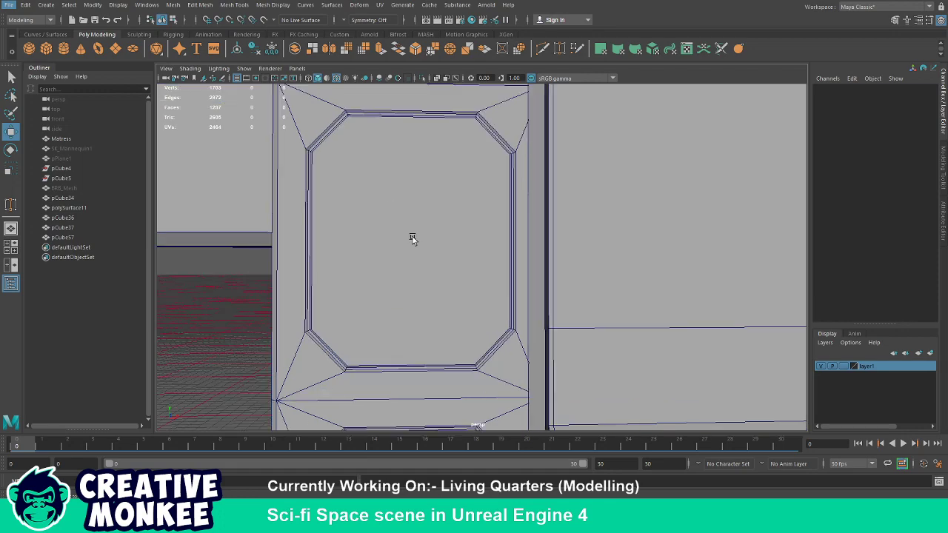
{"action": "scroll", "scroll_direction": "down", "scroll_amount": 3}
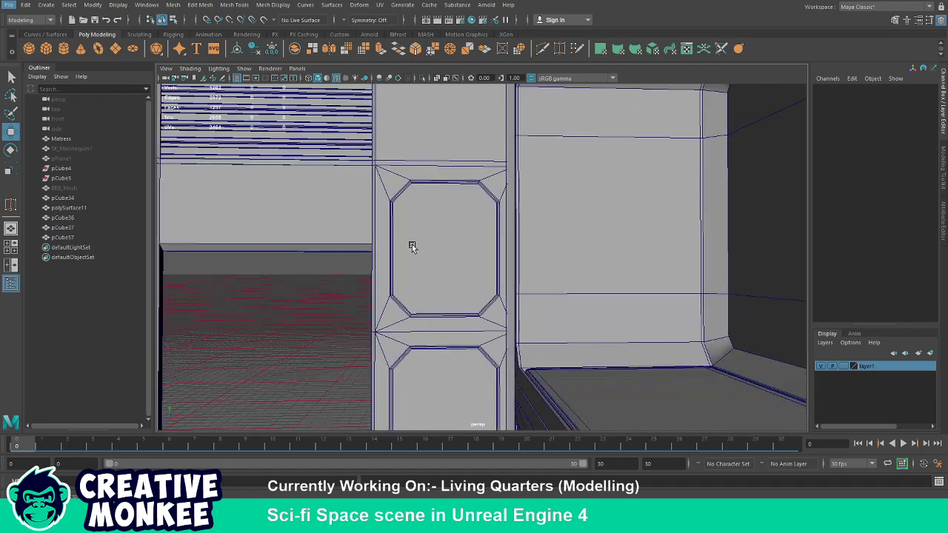
{"action": "scroll", "scroll_direction": "down", "scroll_amount": 3}
{"action": "scroll", "scroll_direction": "down", "scroll_amount": 3}
{"action": "left_click_drag", "start_coordinate": [403, 291], "coordinate": [473, 296]}
{"action": "scroll", "scroll_direction": "up", "scroll_amount": 3}
{"action": "scroll", "scroll_direction": "down", "scroll_amount": 3}
{"action": "scroll", "scroll_direction": "up", "scroll_amount": 3}
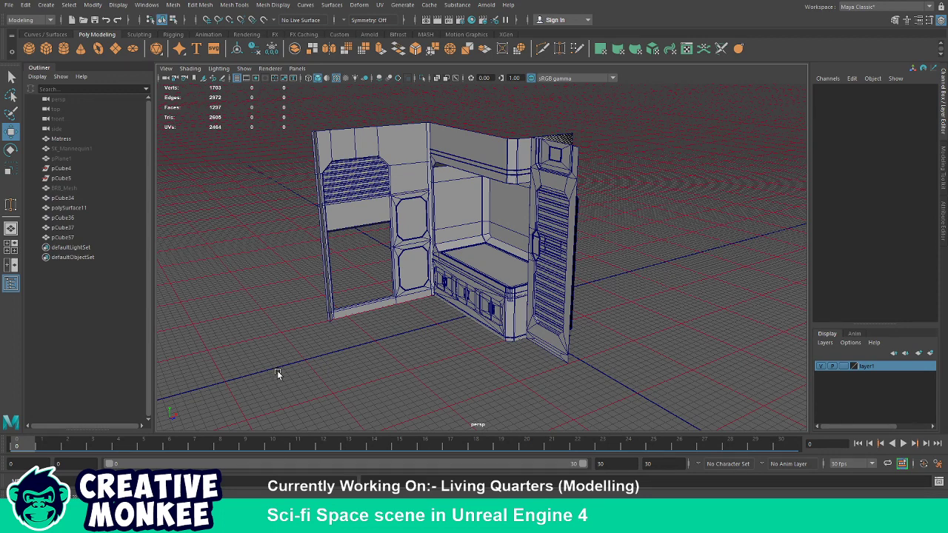
Select only the middle horizontal edge between the two octagonal side panels.
{"action": "scroll", "scroll_direction": "up", "scroll_amount": 3}
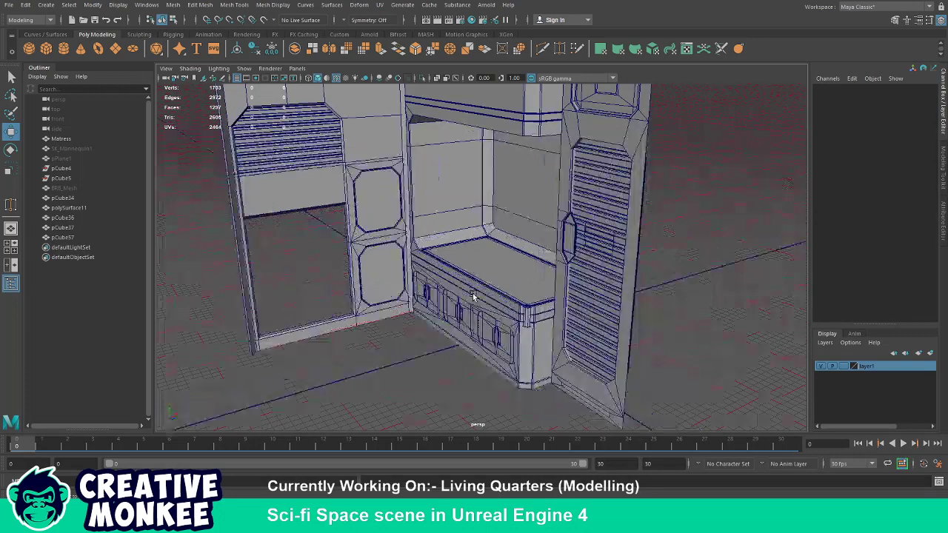
{"action": "scroll", "scroll_direction": "up", "scroll_amount": 3}
{"action": "scroll", "scroll_direction": "up", "scroll_amount": 3}
{"action": "scroll", "scroll_direction": "down", "scroll_amount": 3}
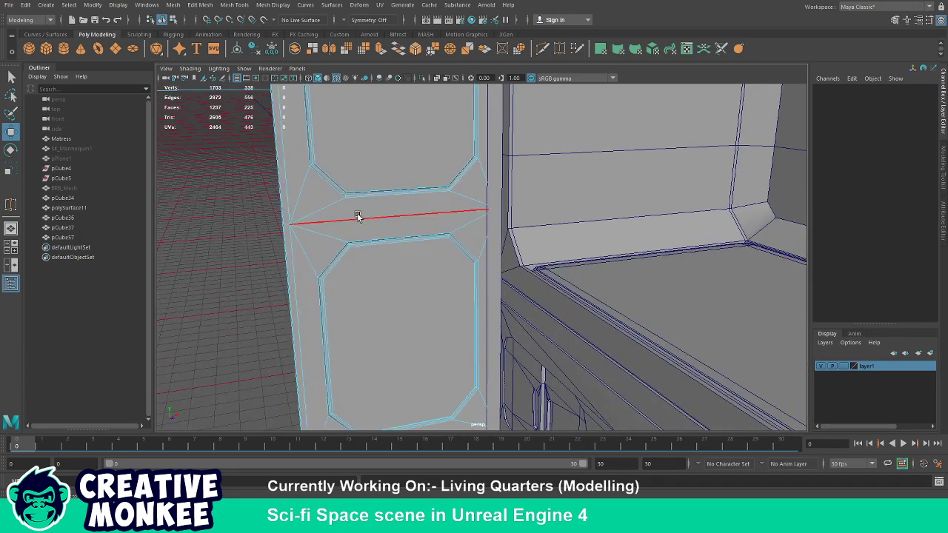
{"action": "left_click", "coordinate": [358, 214]}
{"action": "left_click_drag", "start_coordinate": [428, 161], "coordinate": [379, 245]}
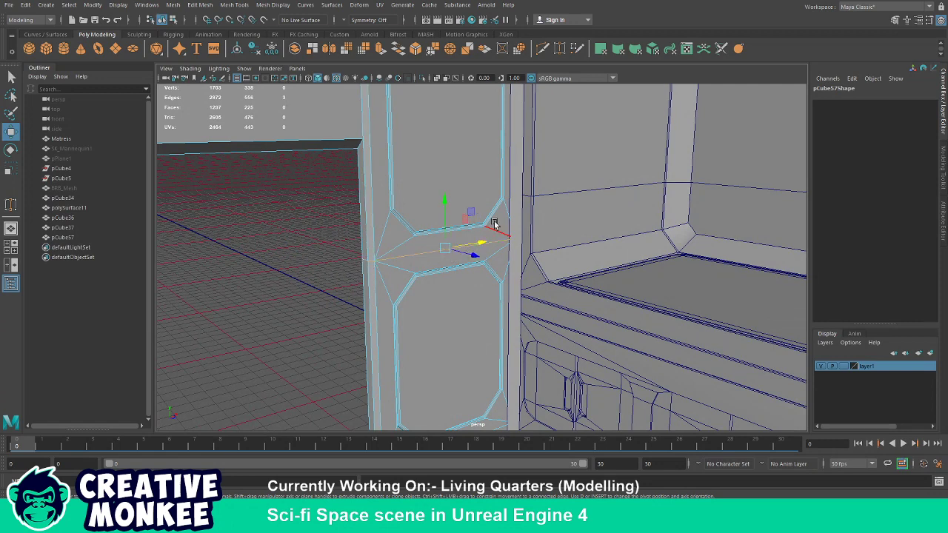
{"action": "left_click_drag", "start_coordinate": [493, 222], "coordinate": [373, 187]}
{"action": "left_click", "coordinate": [318, 129]}
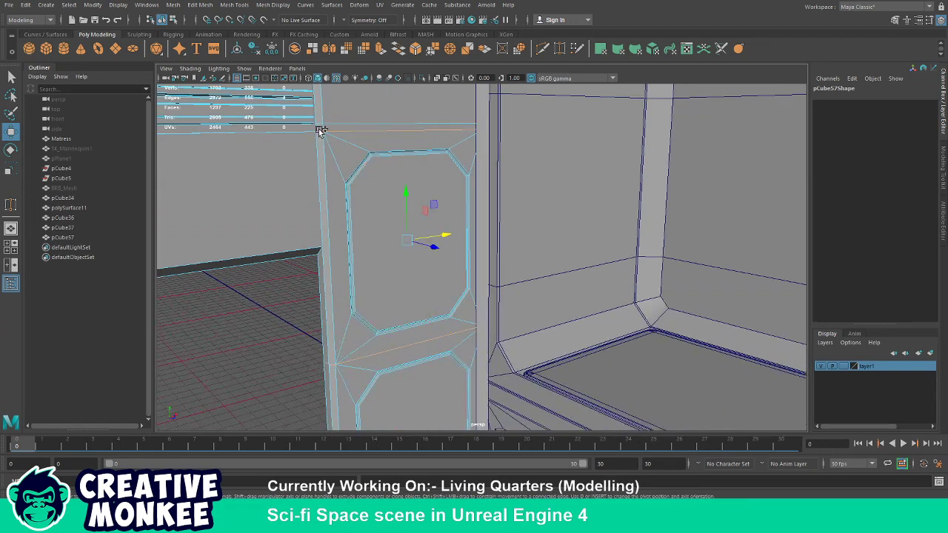
{"action": "left_click_drag", "start_coordinate": [395, 137], "coordinate": [417, 310]}
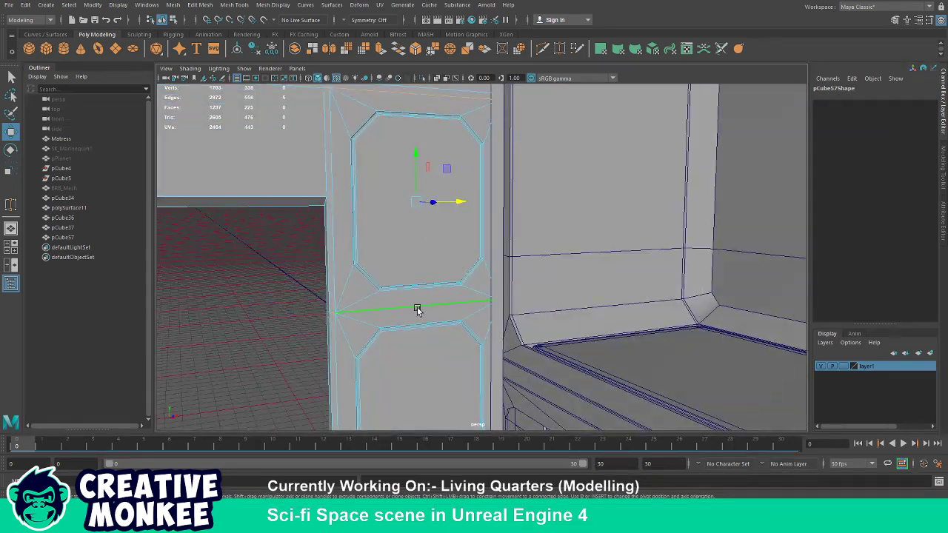
{"action": "left_click", "coordinate": [417, 310]}
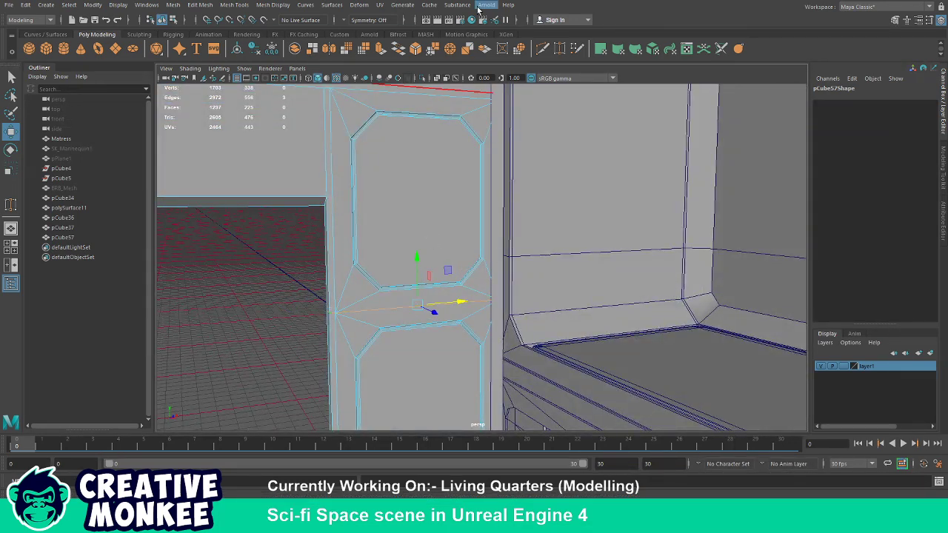
Bevel that edge to a fraction of about 0.2, then pick the upper beveled strip.
{"action": "left_click", "coordinate": [417, 50]}
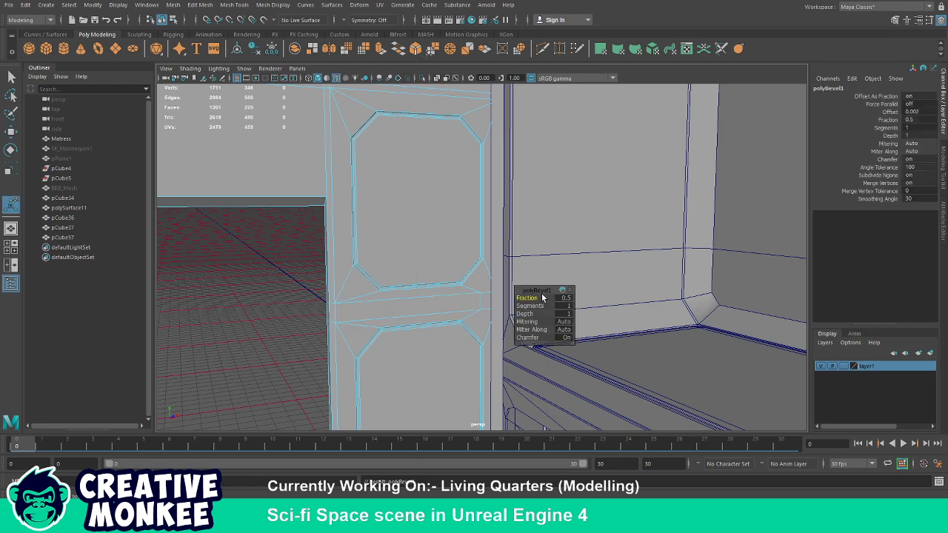
{"action": "left_click_drag", "start_coordinate": [528, 299], "coordinate": [451, 259]}
{"action": "left_click_drag", "start_coordinate": [375, 180], "coordinate": [455, 206]}
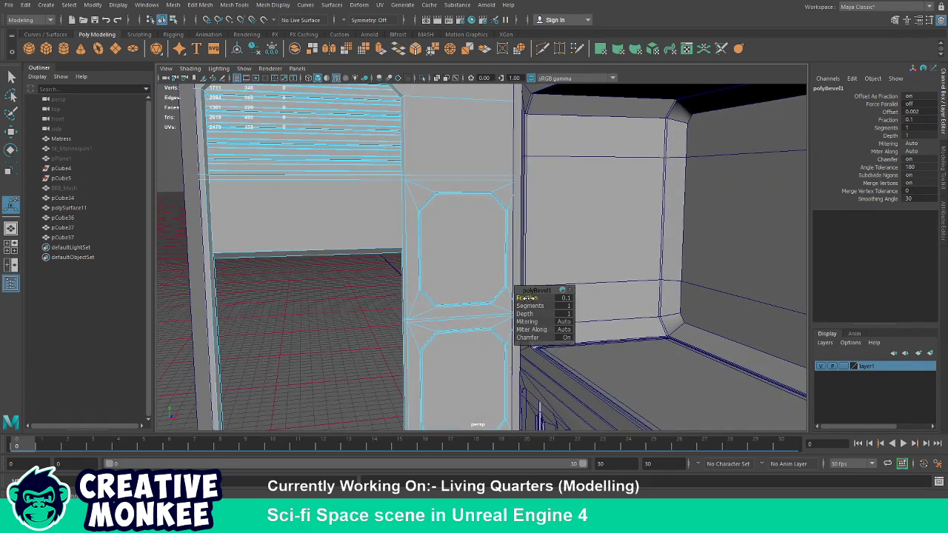
{"action": "left_click_drag", "start_coordinate": [527, 298], "coordinate": [521, 298]}
{"action": "key", "text": "q"}
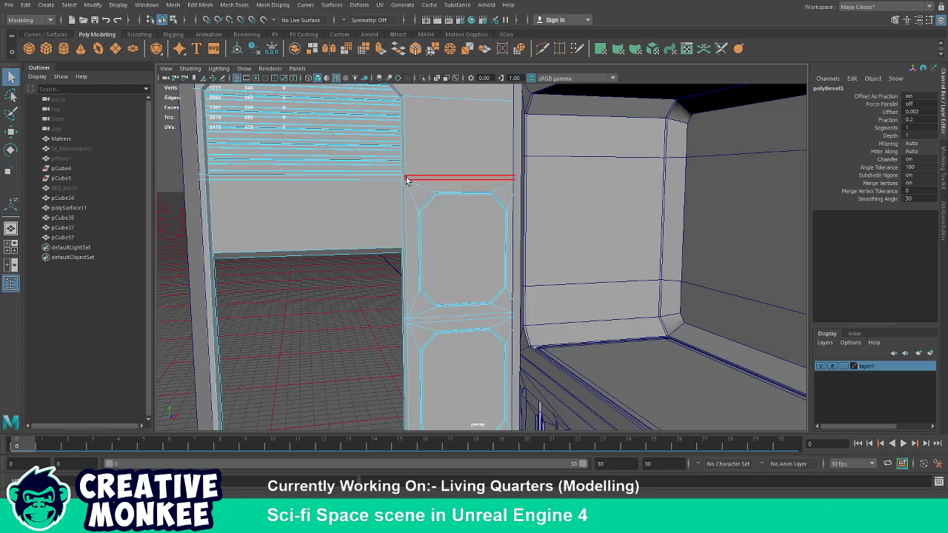
{"action": "left_click", "coordinate": [429, 178]}
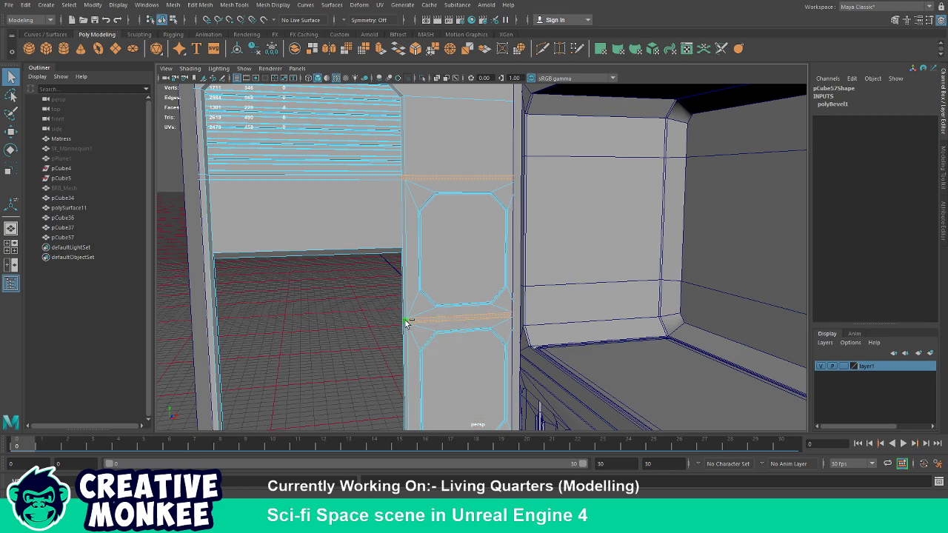
Extrude the upper and lower bevel strips inward at thickness -1.5, offset 1.
{"action": "left_click", "coordinate": [411, 321]}
{"action": "left_click_drag", "start_coordinate": [410, 321], "coordinate": [403, 261]}
{"action": "key", "text": "ctrl+e"}
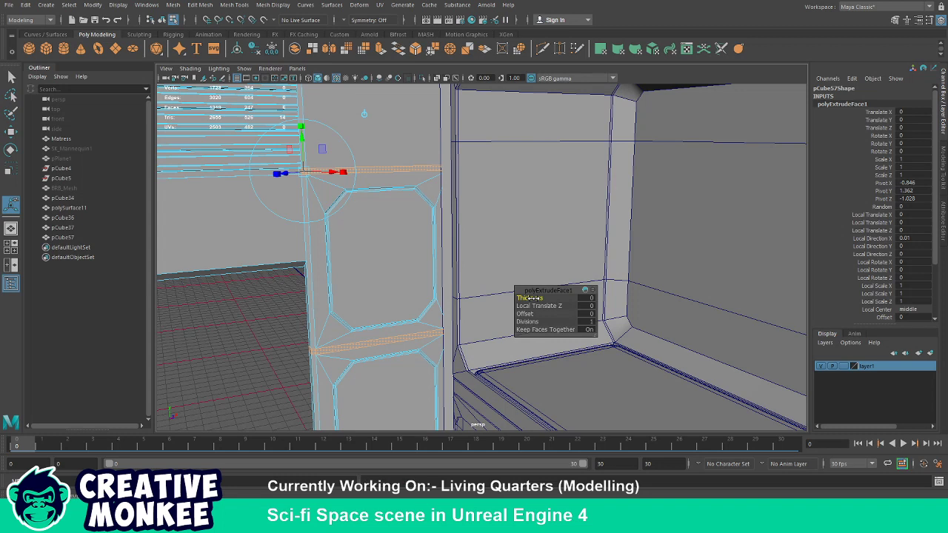
{"action": "left_click_drag", "start_coordinate": [528, 298], "coordinate": [471, 294]}
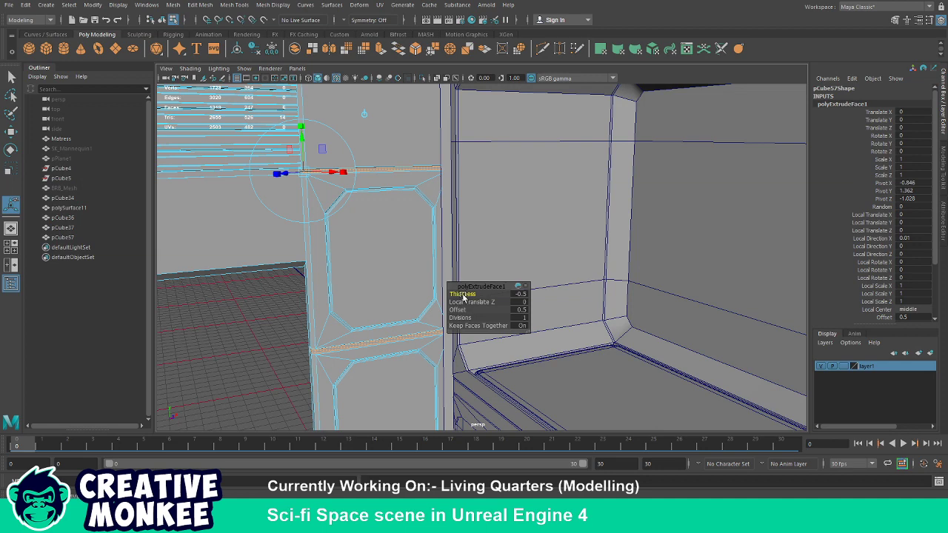
{"action": "scroll", "scroll_direction": "up", "scroll_amount": 3}
{"action": "scroll", "scroll_direction": "down", "scroll_amount": 3}
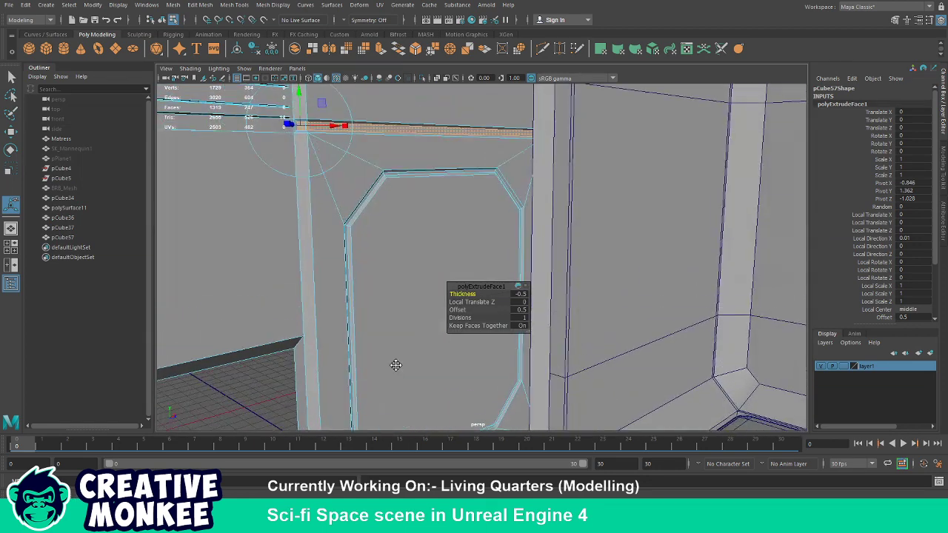
{"action": "scroll", "scroll_direction": "down", "scroll_amount": 3}
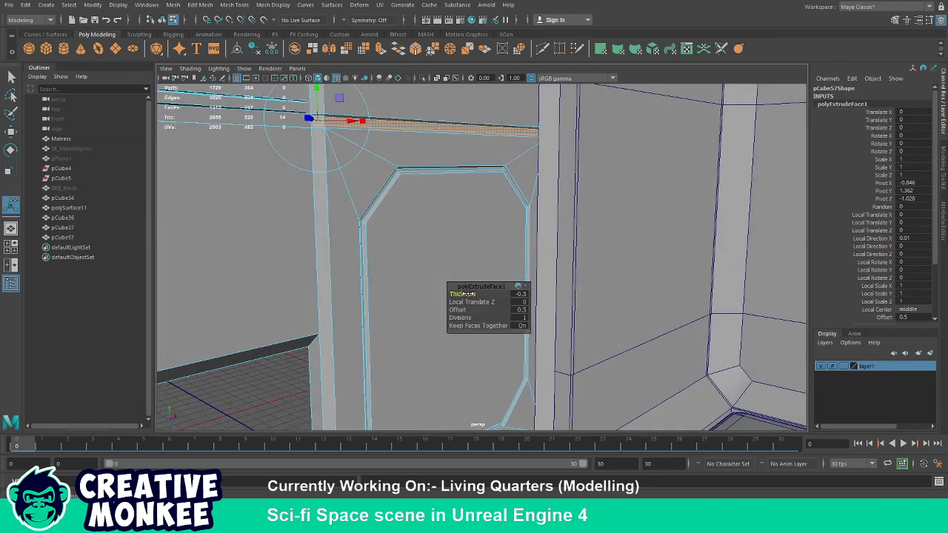
{"action": "left_click_drag", "start_coordinate": [465, 294], "coordinate": [461, 309]}
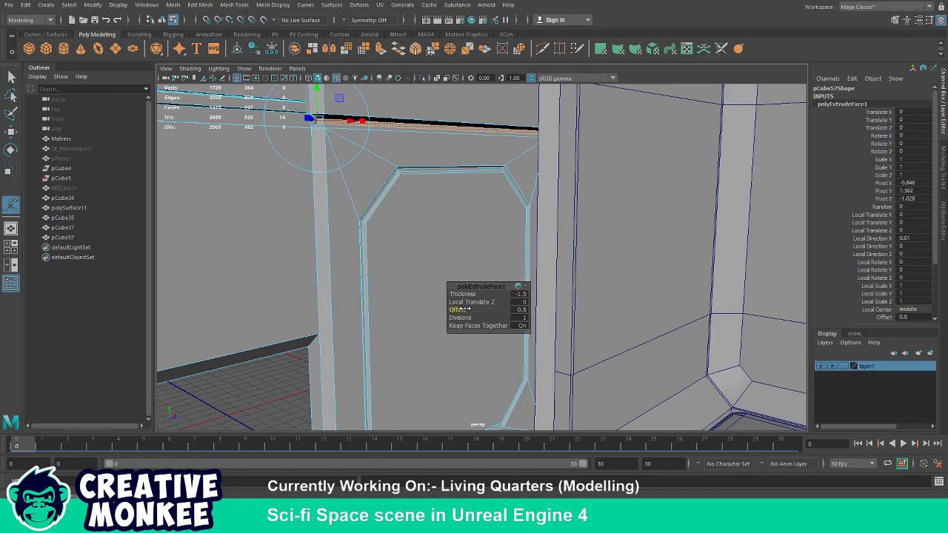
{"action": "left_click_drag", "start_coordinate": [460, 309], "coordinate": [460, 309]}
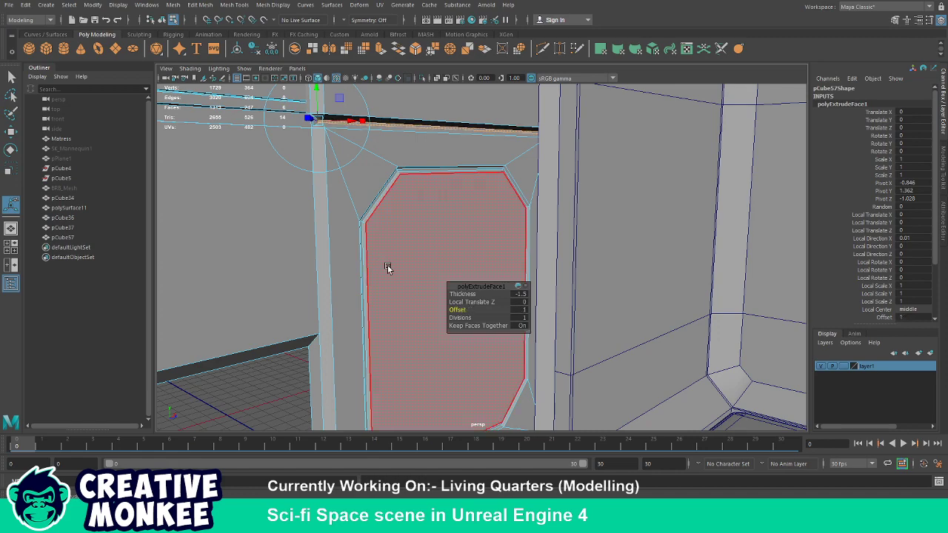
{"action": "left_click_drag", "start_coordinate": [387, 266], "coordinate": [384, 279]}
{"action": "left_click", "coordinate": [348, 275]}
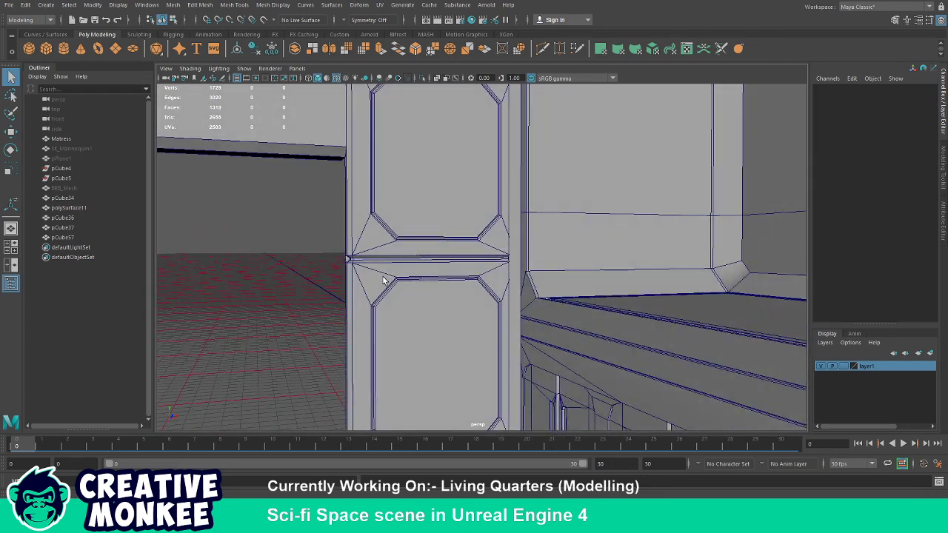
Select the lower wall panel and an edge along its frame base.
{"action": "scroll", "scroll_direction": "down", "scroll_amount": 3}
{"action": "left_click_drag", "start_coordinate": [381, 276], "coordinate": [399, 304]}
{"action": "scroll", "scroll_direction": "down", "scroll_amount": 3}
{"action": "scroll", "scroll_direction": "up", "scroll_amount": 3}
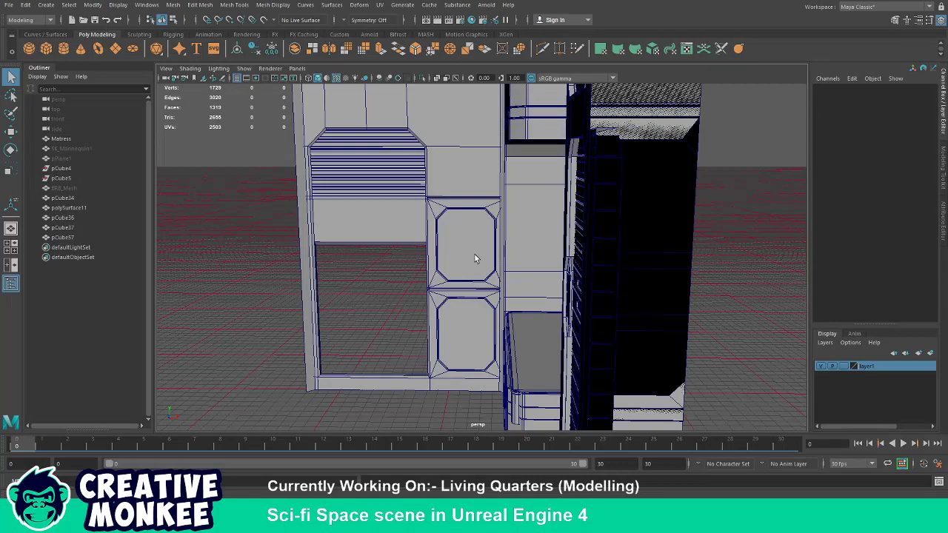
{"action": "scroll", "scroll_direction": "down", "scroll_amount": 3}
{"action": "left_click_drag", "start_coordinate": [419, 260], "coordinate": [494, 269]}
{"action": "scroll", "scroll_direction": "up", "scroll_amount": 3}
{"action": "scroll", "scroll_direction": "up", "scroll_amount": 3}
{"action": "scroll", "scroll_direction": "down", "scroll_amount": 3}
{"action": "scroll", "scroll_direction": "up", "scroll_amount": 3}
{"action": "scroll", "scroll_direction": "up", "scroll_amount": 3}
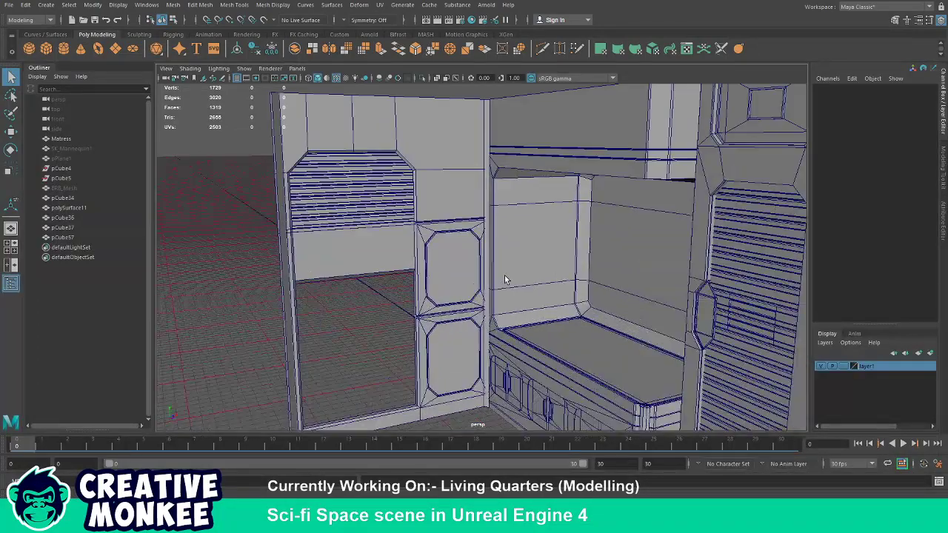
{"action": "scroll", "scroll_direction": "down", "scroll_amount": 3}
{"action": "scroll", "scroll_direction": "down", "scroll_amount": 3}
{"action": "scroll", "scroll_direction": "up", "scroll_amount": 3}
{"action": "scroll", "scroll_direction": "up", "scroll_amount": 3}
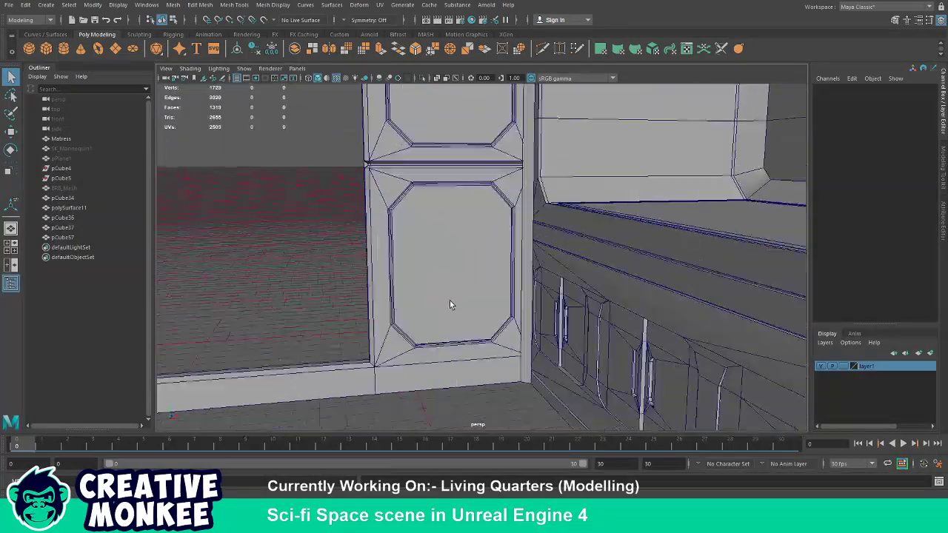
{"action": "left_click_drag", "start_coordinate": [450, 304], "coordinate": [451, 353]}
{"action": "left_click", "coordinate": [439, 326]}
{"action": "key", "text": "F10"}
{"action": "left_click", "coordinate": [436, 319]}
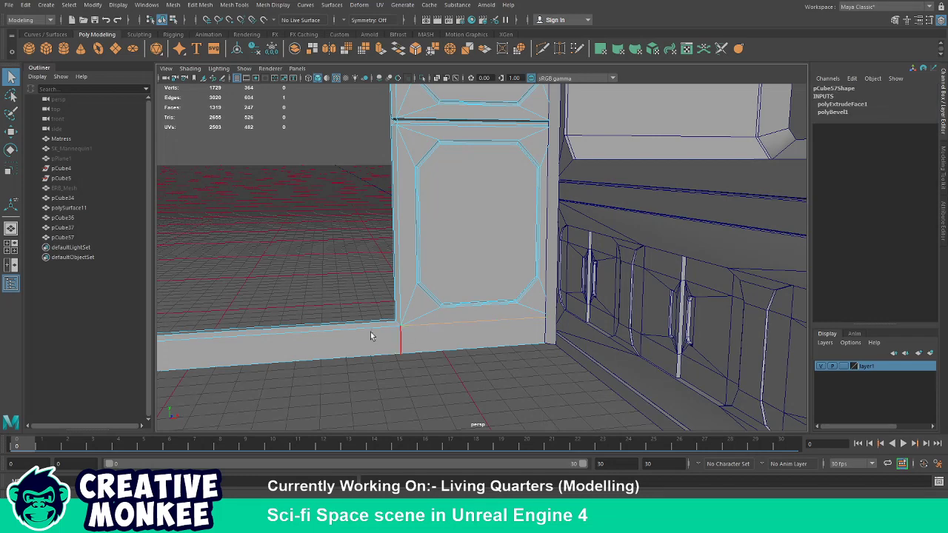
{"action": "left_click_drag", "start_coordinate": [359, 338], "coordinate": [485, 334]}
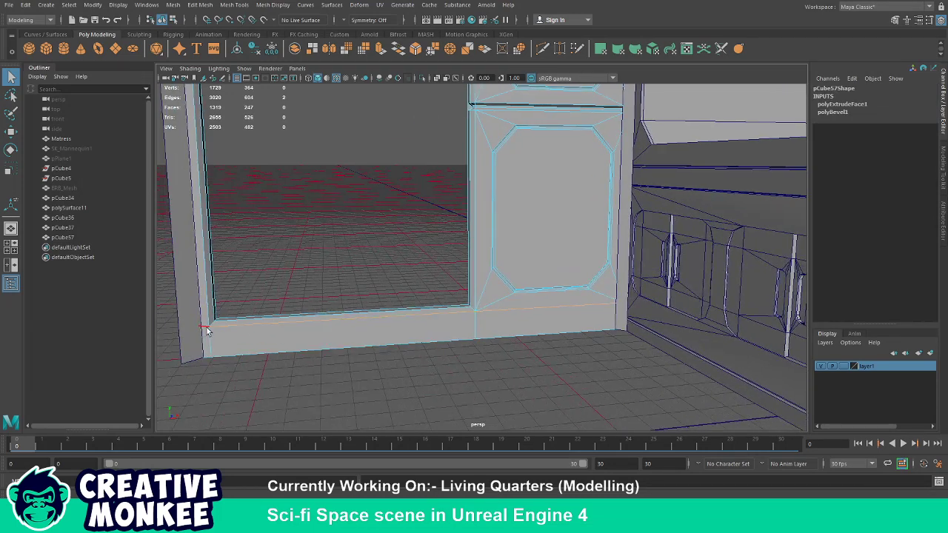
Isolate the wall panel so only it is shown, working in edge mode.
{"action": "key", "text": "F8"}
{"action": "key", "text": "ctrl+1"}
{"action": "key", "text": "F9"}
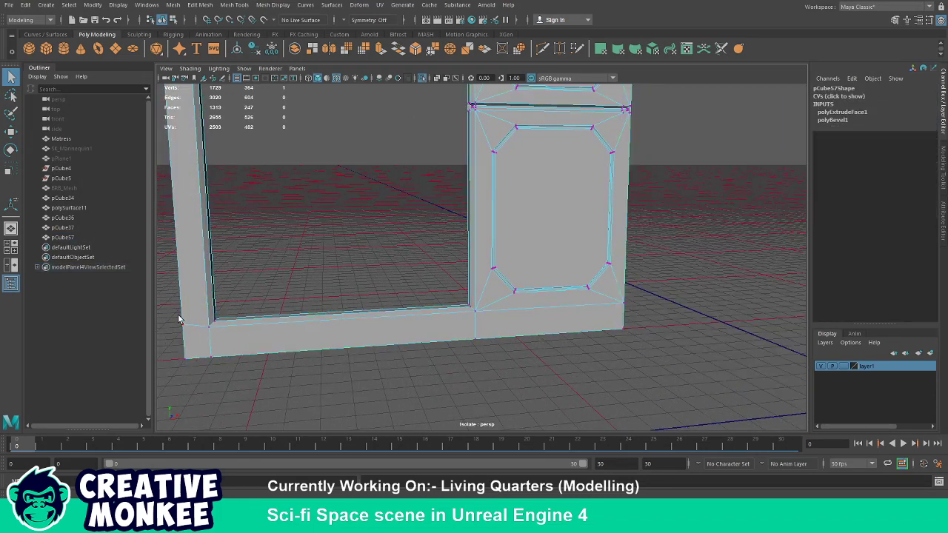
{"action": "key", "text": "w"}
{"action": "key", "text": "F8"}
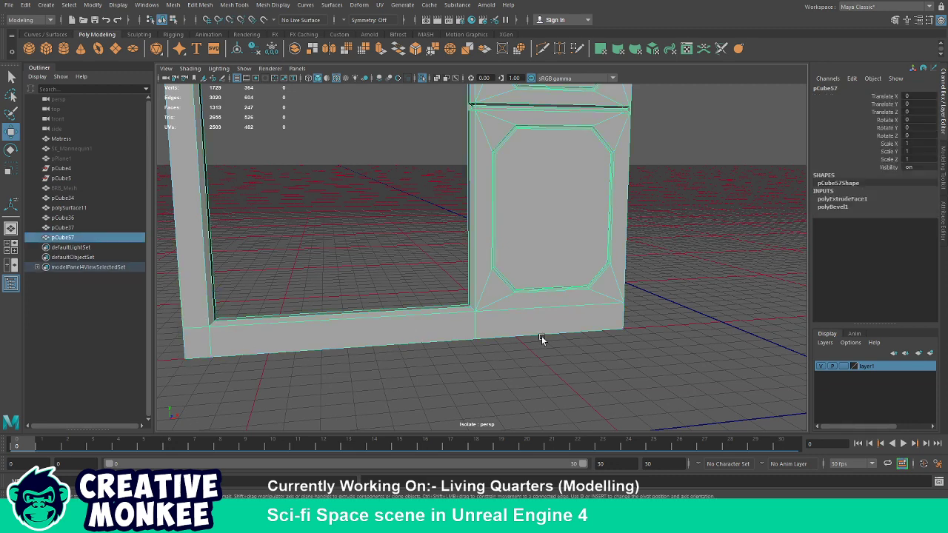
{"action": "left_click_drag", "start_coordinate": [540, 338], "coordinate": [493, 330]}
{"action": "key", "text": "F10"}
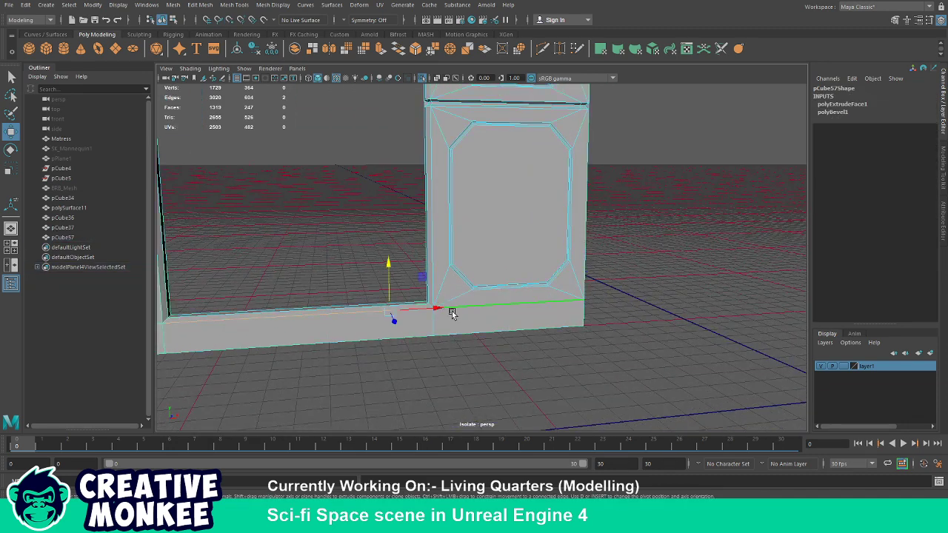
Bevel the frame's bottom edge loop and top edge, then undo the bevel.
{"action": "double_click", "coordinate": [274, 324]}
{"action": "left_click", "coordinate": [468, 103]}
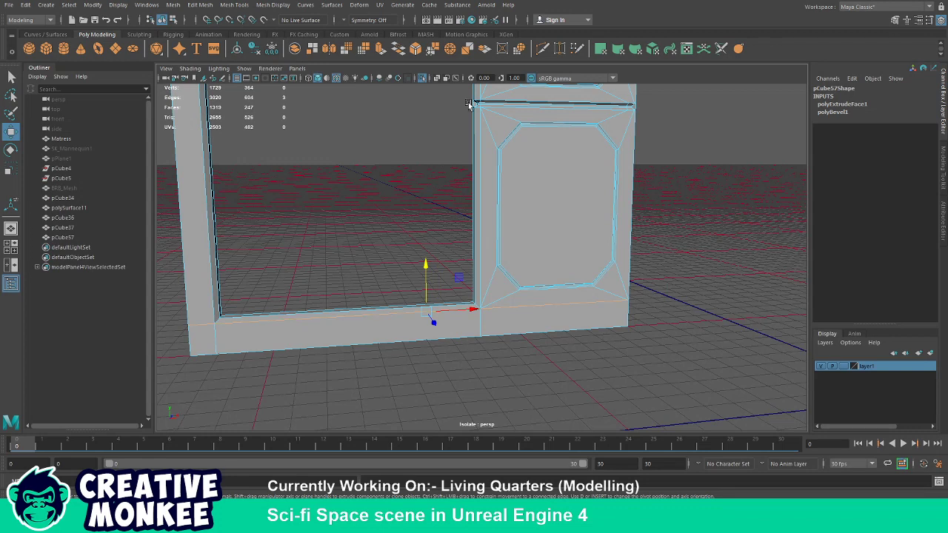
{"action": "left_click", "coordinate": [415, 49]}
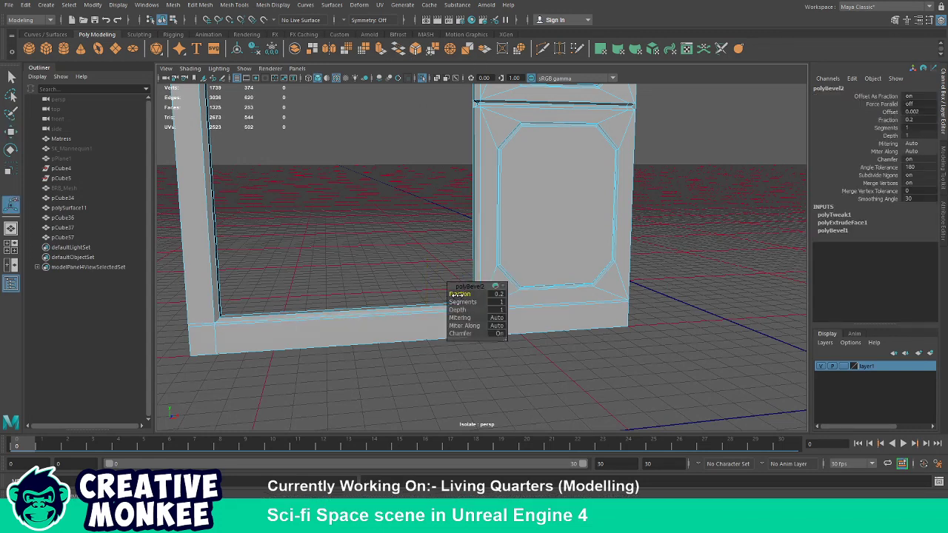
{"action": "key", "text": "Delete"}
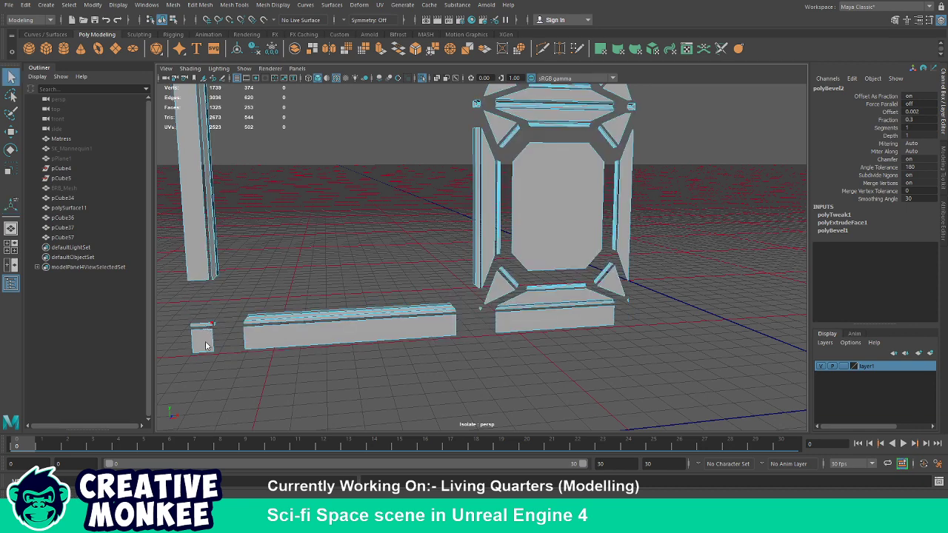
{"action": "key", "text": "ctrl+z"}
{"action": "left_click_drag", "start_coordinate": [211, 318], "coordinate": [211, 307]}
{"action": "scroll", "scroll_direction": "up", "scroll_amount": 3}
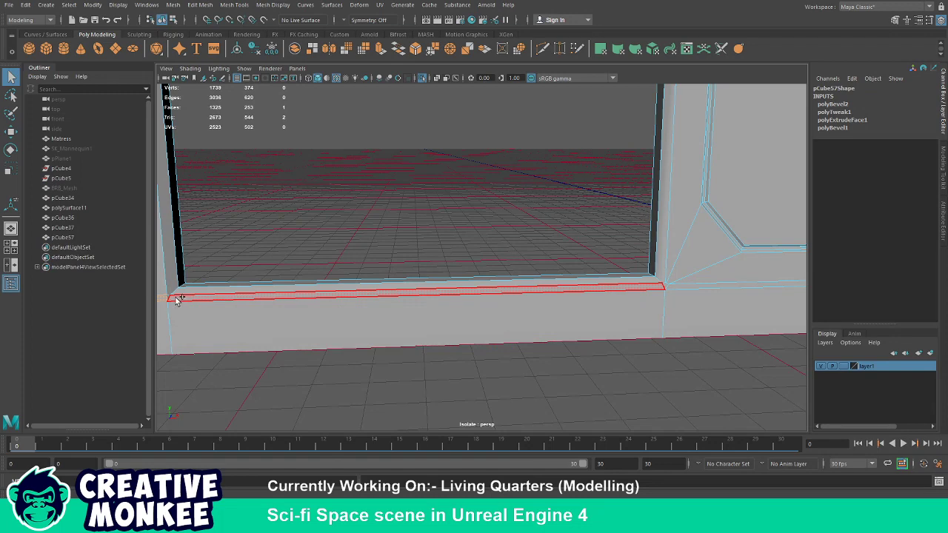
{"action": "left_click_drag", "start_coordinate": [315, 310], "coordinate": [326, 304]}
{"action": "key", "text": "ctrl+z"}
{"action": "key", "text": "ctrl+z"}
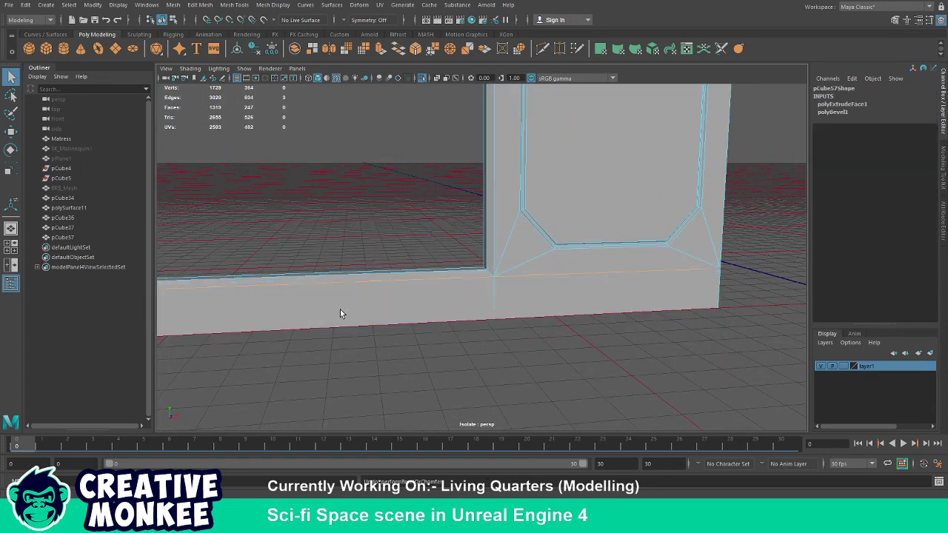
Start a Multi-Cut along the base of the window frame.
{"action": "left_click_drag", "start_coordinate": [340, 309], "coordinate": [387, 336]}
{"action": "scroll", "scroll_direction": "down", "scroll_amount": 3}
{"action": "scroll", "scroll_direction": "up", "scroll_amount": 3}
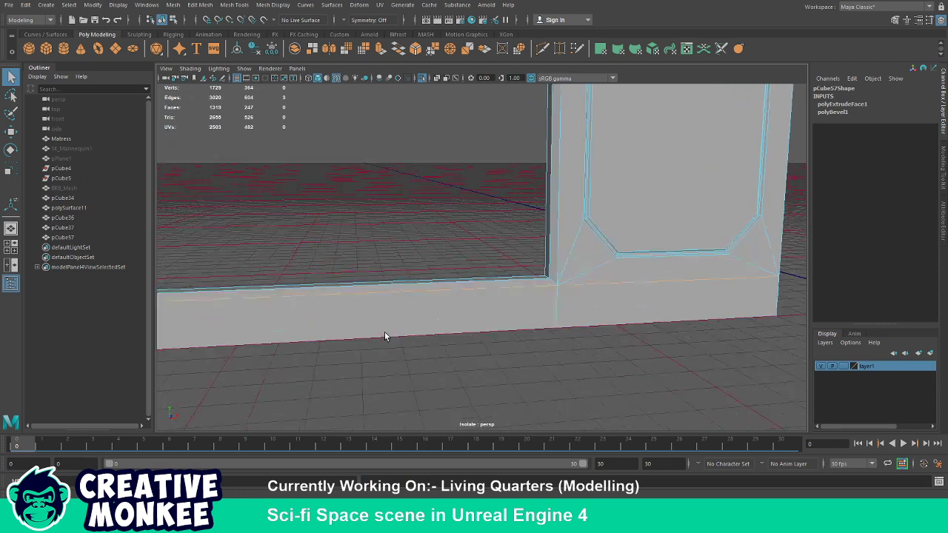
{"action": "left_click_drag", "start_coordinate": [384, 332], "coordinate": [372, 341]}
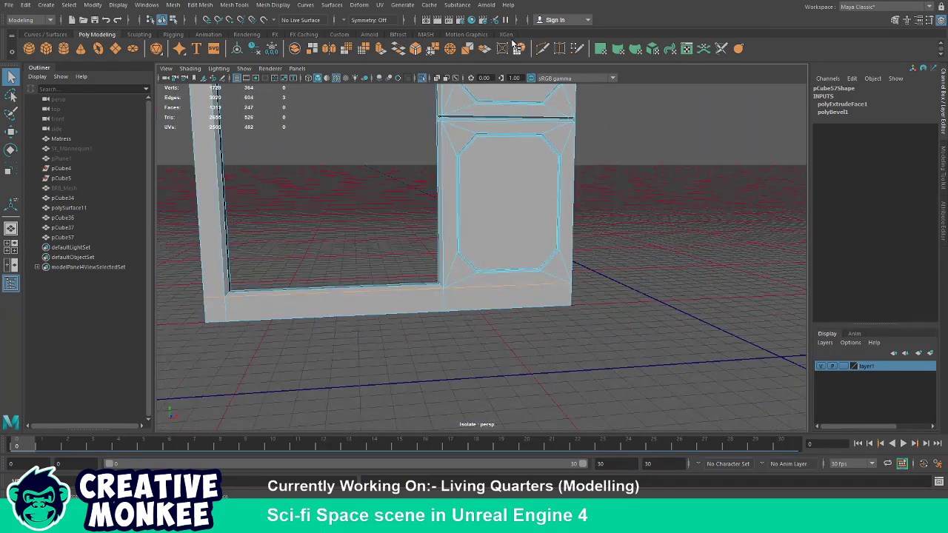
{"action": "key", "text": "y"}
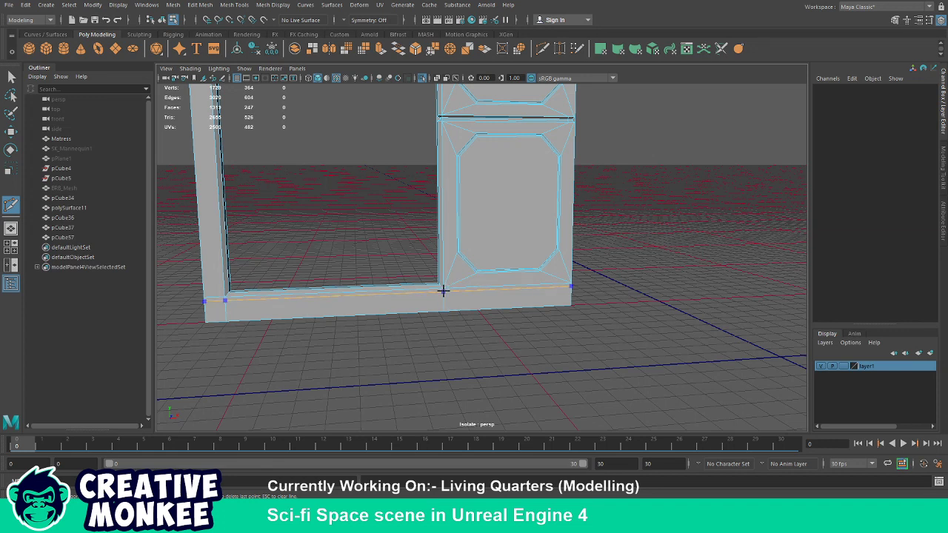
Commit the cut and extrude the bottom strip face inward at thickness -1.5, offset 0.5.
{"action": "key", "text": "w"}
{"action": "left_click", "coordinate": [468, 291]}
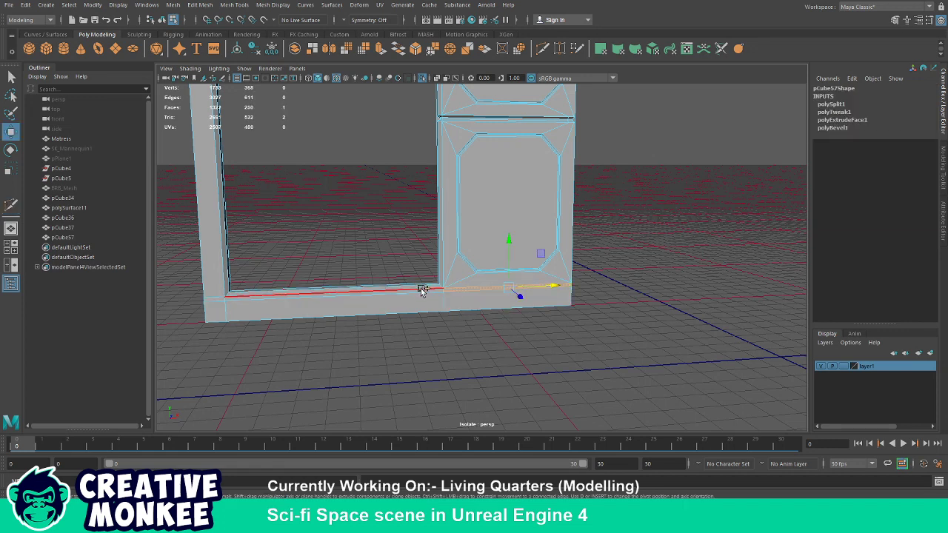
{"action": "left_click", "coordinate": [215, 297]}
{"action": "left_click", "coordinate": [216, 297]}
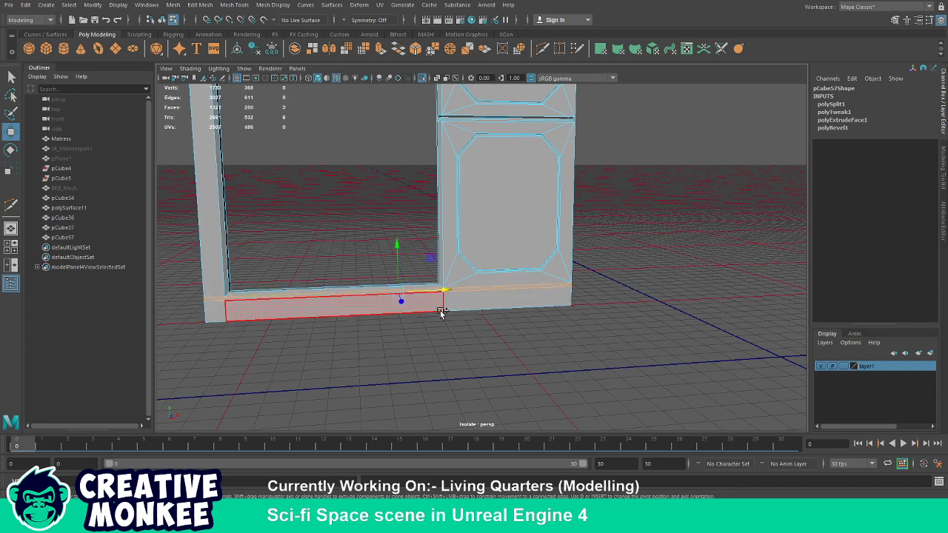
{"action": "left_click", "coordinate": [440, 311]}
{"action": "key", "text": "ctrl+e"}
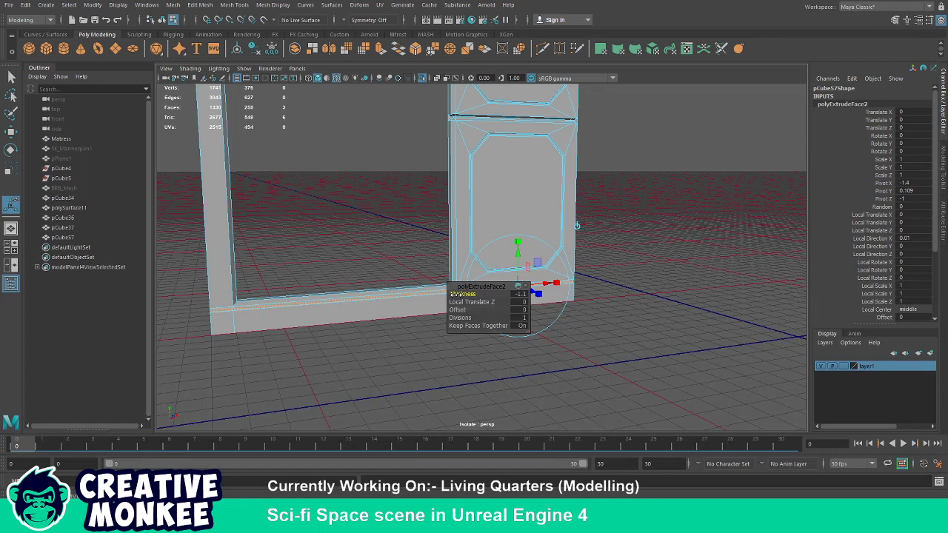
{"action": "left_click_drag", "start_coordinate": [456, 309], "coordinate": [457, 309]}
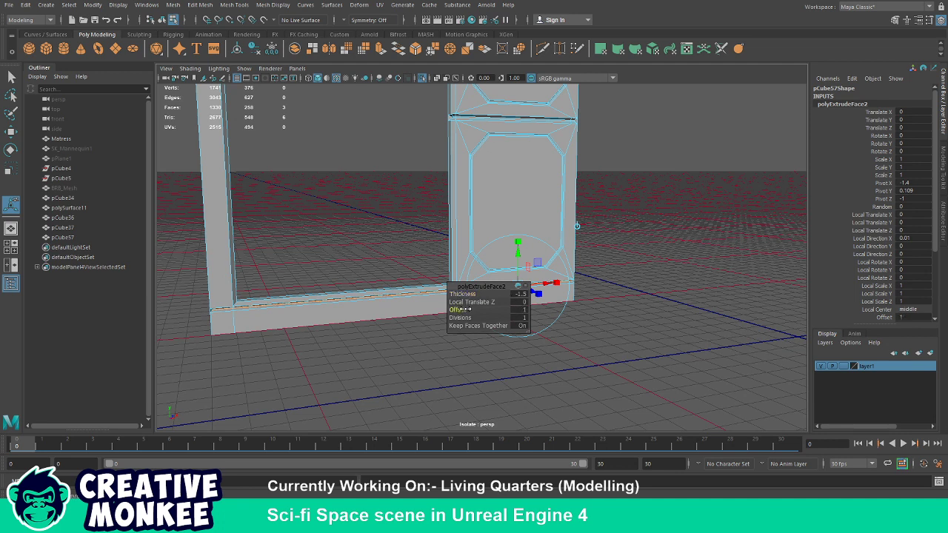
{"action": "left_click_drag", "start_coordinate": [461, 308], "coordinate": [458, 309]}
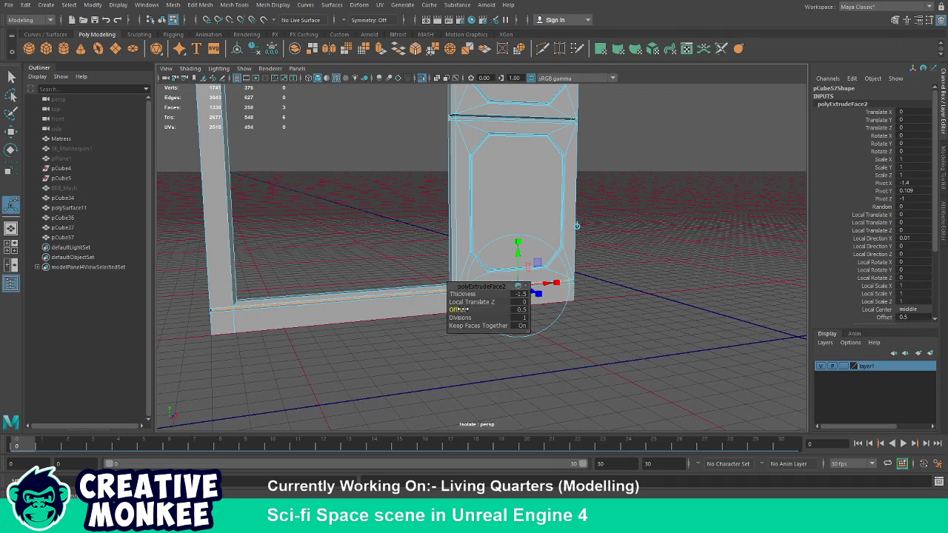
{"action": "left_click_drag", "start_coordinate": [461, 309], "coordinate": [395, 367]}
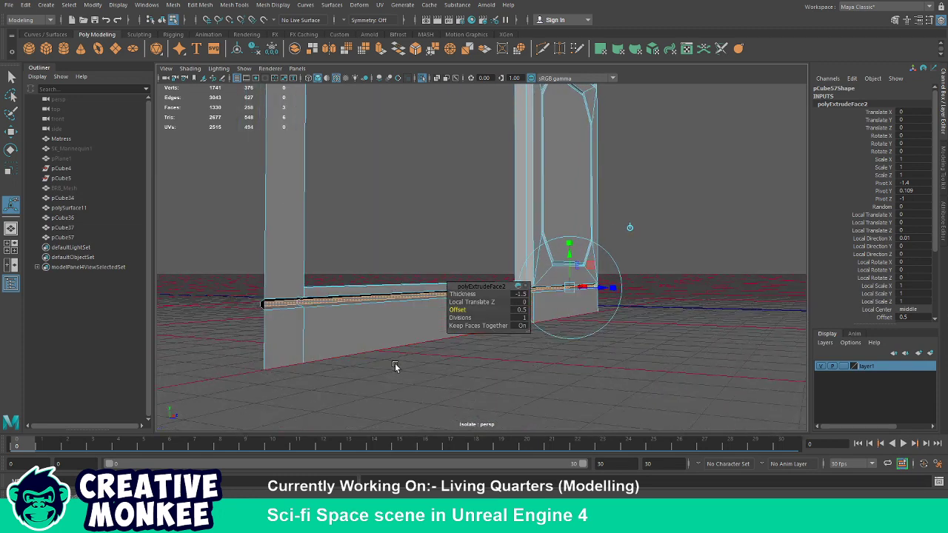
{"action": "key", "text": "q"}
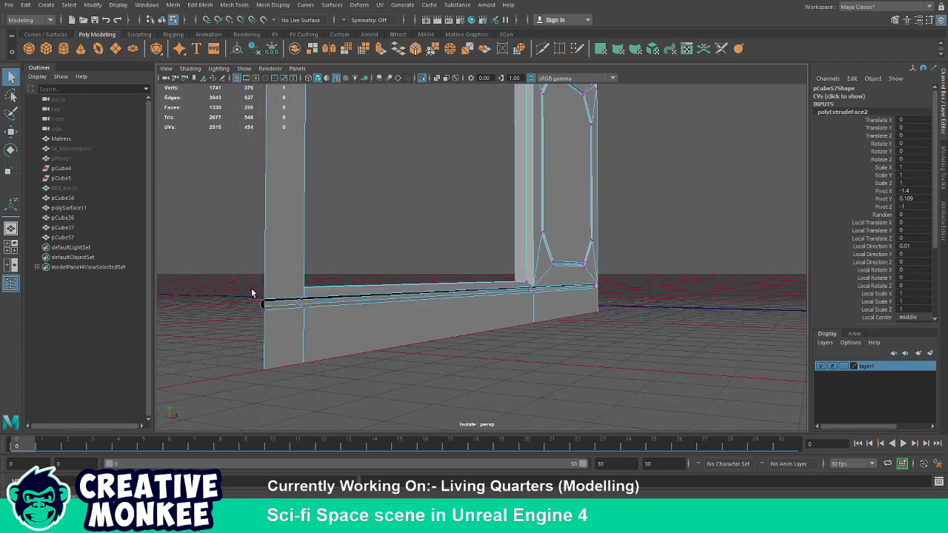
Delete the stray edge at the end of the new rail.
{"action": "key", "text": "w"}
{"action": "left_click_drag", "start_coordinate": [261, 313], "coordinate": [244, 334]}
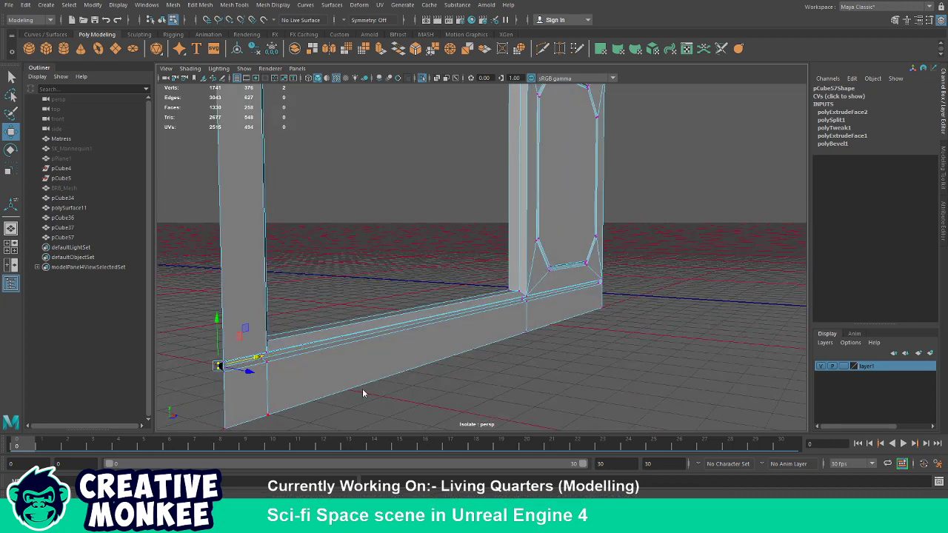
{"action": "left_click", "coordinate": [362, 388]}
{"action": "left_click_drag", "start_coordinate": [444, 387], "coordinate": [358, 372]}
{"action": "double_click", "coordinate": [357, 371]}
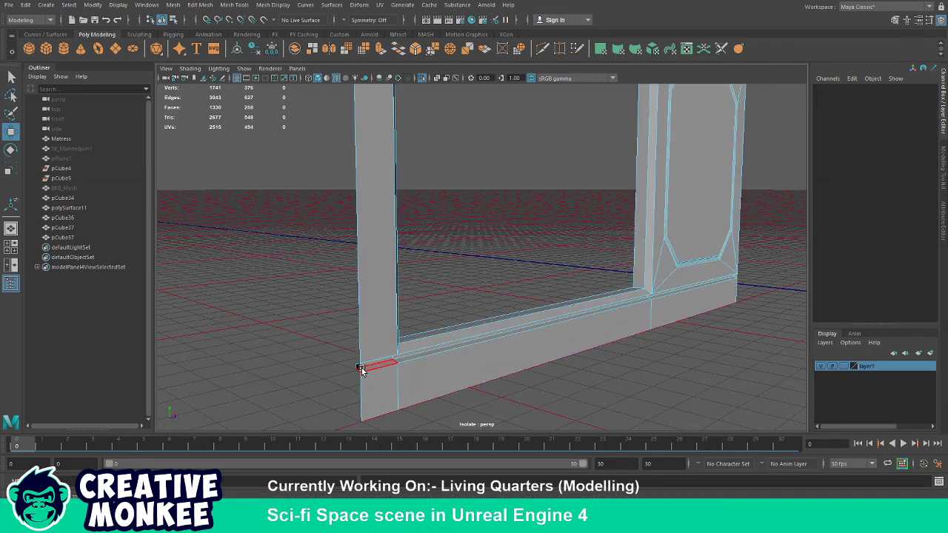
{"action": "left_click", "coordinate": [360, 365]}
{"action": "key", "text": "Delete"}
Snap the frame's corner vertex onto the adjoining wall piece.
{"action": "left_click", "coordinate": [293, 366]}
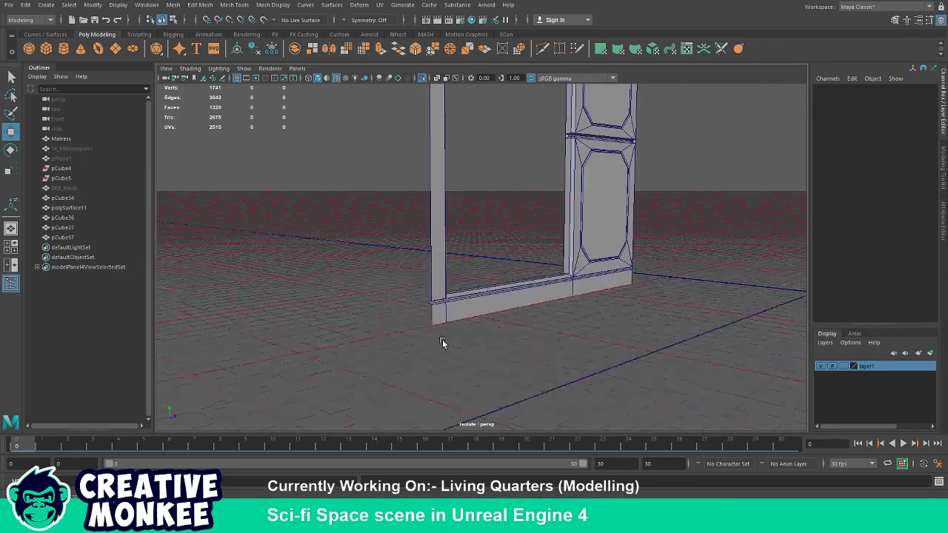
{"action": "left_click_drag", "start_coordinate": [293, 367], "coordinate": [477, 323]}
{"action": "left_click", "coordinate": [358, 282]}
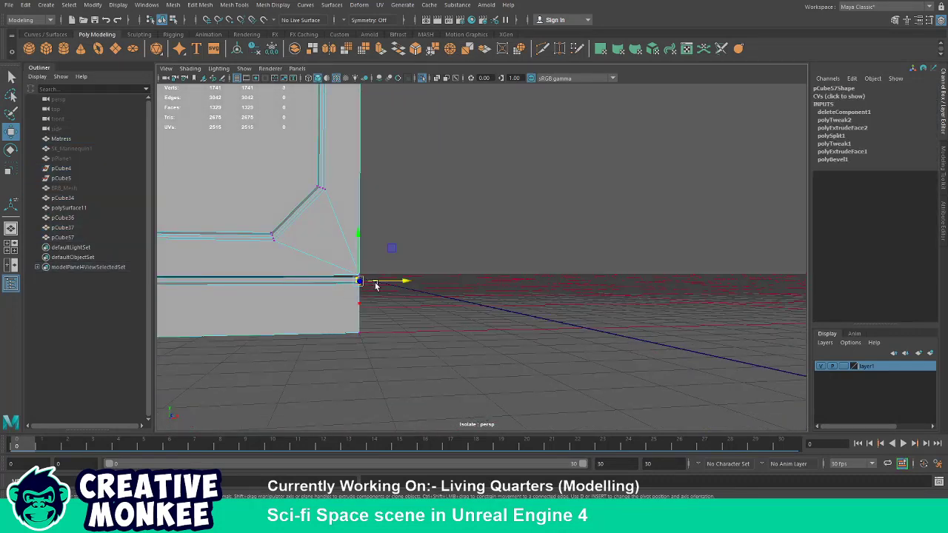
{"action": "left_click", "coordinate": [361, 299]}
{"action": "left_click", "coordinate": [358, 281]}
{"action": "key", "text": "v"}
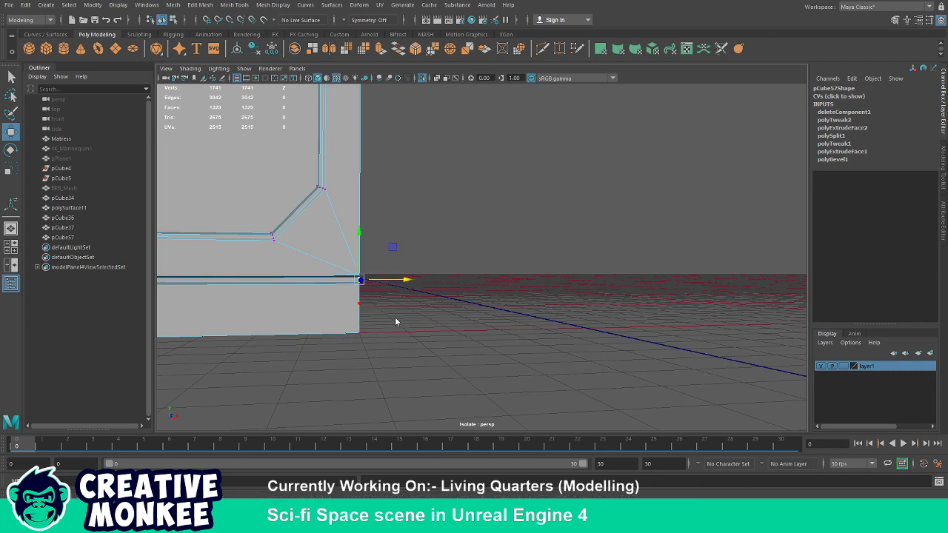
{"action": "left_click_drag", "start_coordinate": [395, 320], "coordinate": [455, 295]}
{"action": "left_click", "coordinate": [472, 331]}
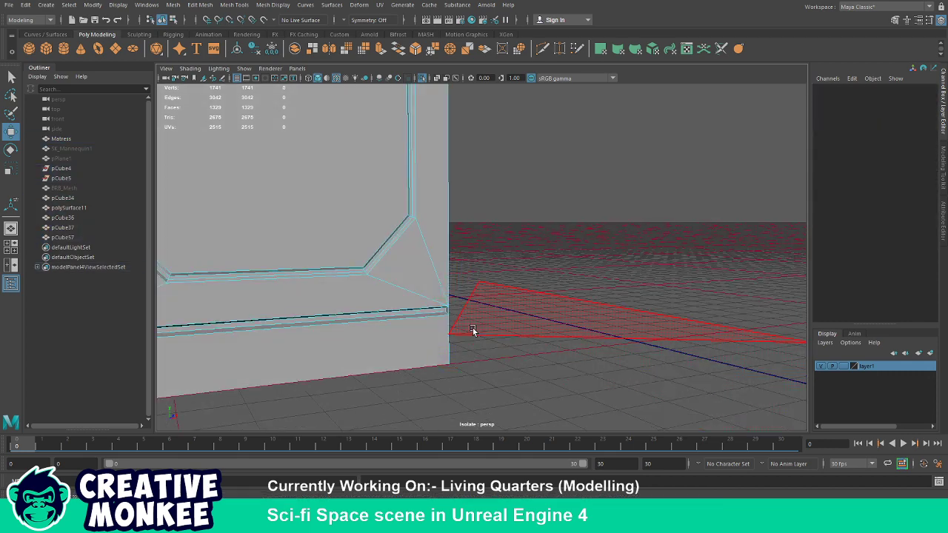
Select the lower wall strip and turn off Isolate Select to show the whole room.
{"action": "left_click", "coordinate": [433, 348]}
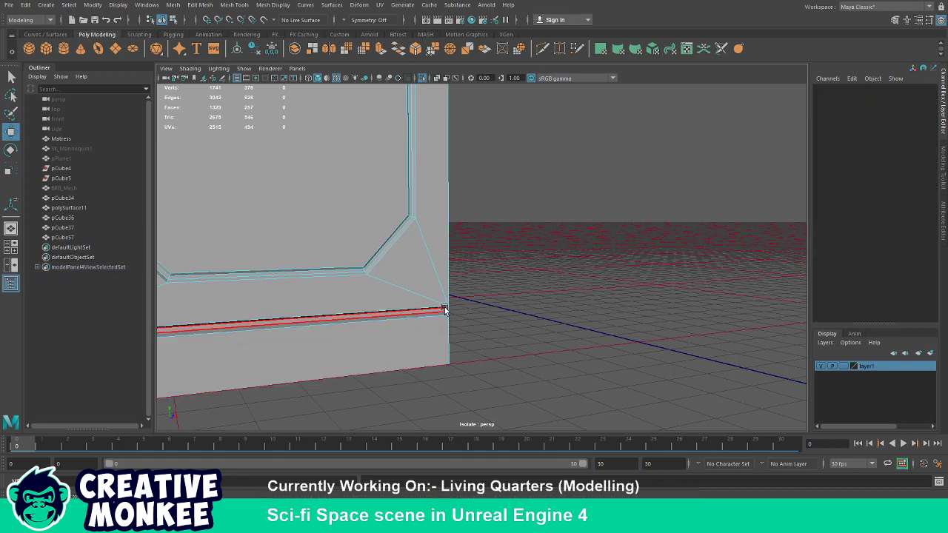
{"action": "left_click", "coordinate": [444, 310]}
{"action": "key", "text": "ctrl+1"}
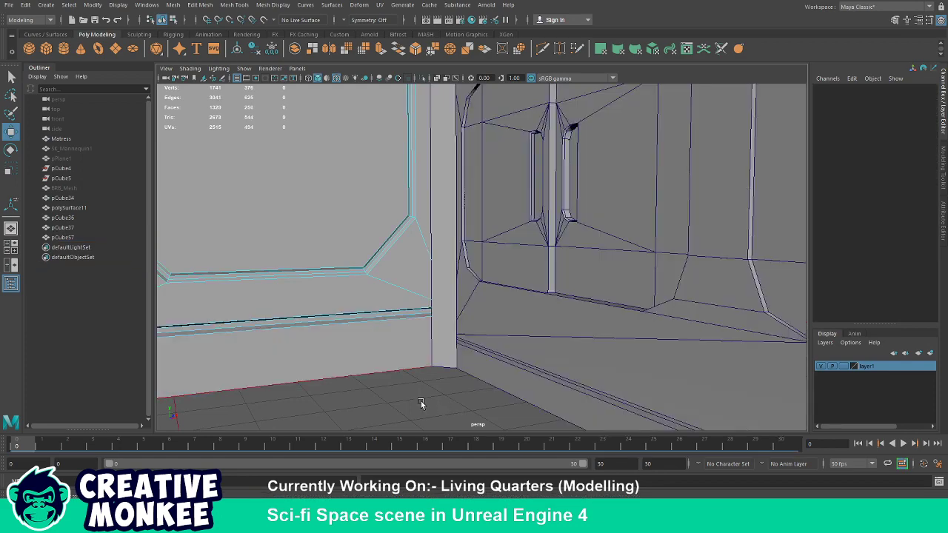
{"action": "left_click_drag", "start_coordinate": [421, 401], "coordinate": [443, 329]}
{"action": "scroll", "scroll_direction": "up", "scroll_amount": 3}
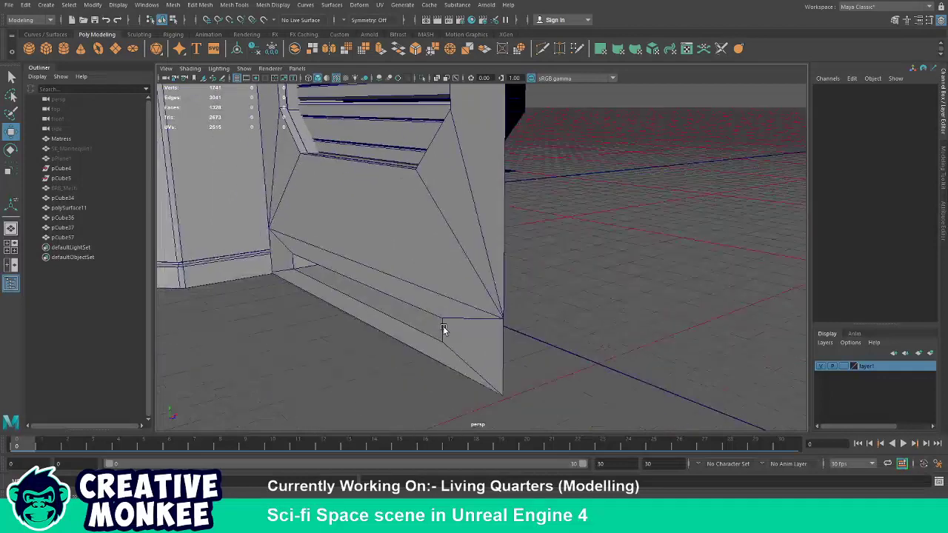
{"action": "left_click_drag", "start_coordinate": [443, 329], "coordinate": [440, 299]}
{"action": "left_click", "coordinate": [441, 300]}
{"action": "left_click", "coordinate": [420, 223]}
{"action": "left_click", "coordinate": [414, 276]}
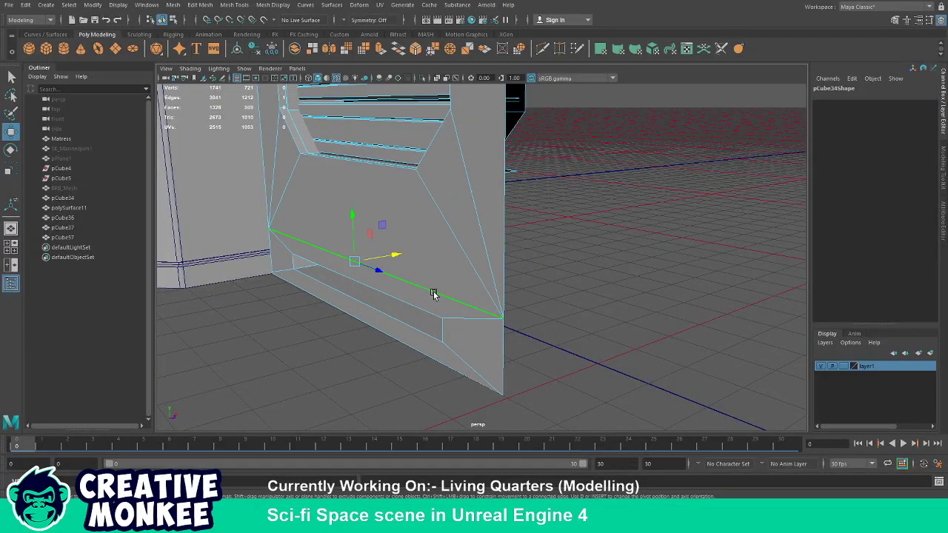
{"action": "left_click", "coordinate": [418, 48]}
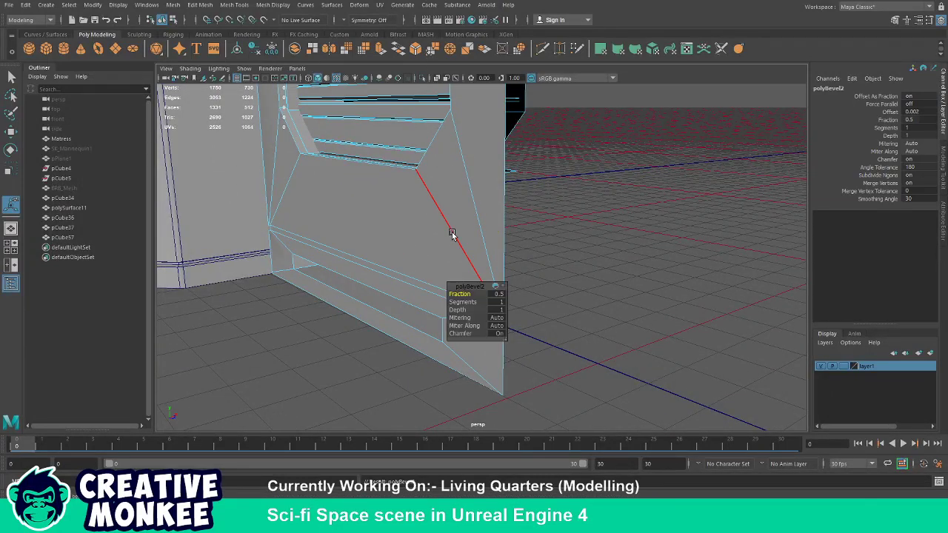
{"action": "left_click_drag", "start_coordinate": [451, 235], "coordinate": [405, 245]}
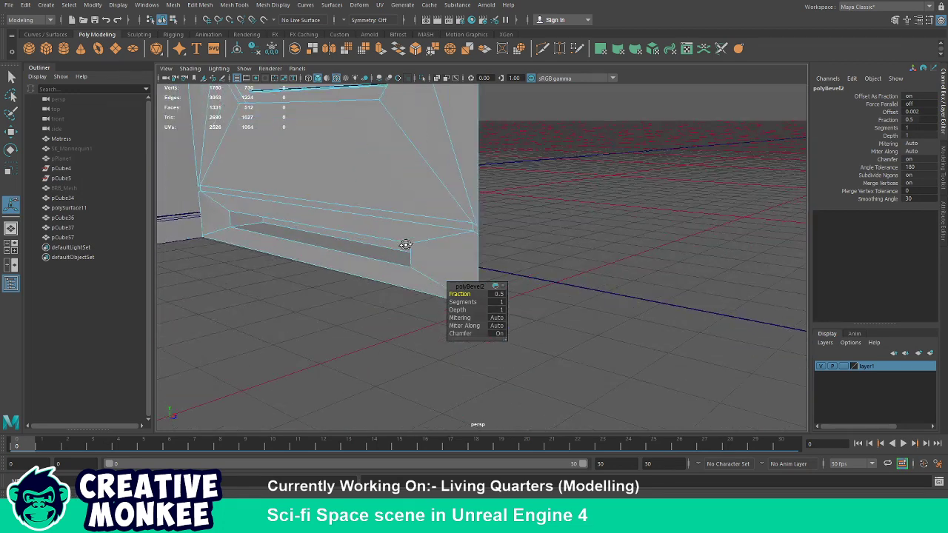
{"action": "key", "text": "ctrl+z"}
{"action": "key", "text": "q"}
{"action": "left_click", "coordinate": [425, 339]}
{"action": "scroll", "scroll_direction": "down", "scroll_amount": 3}
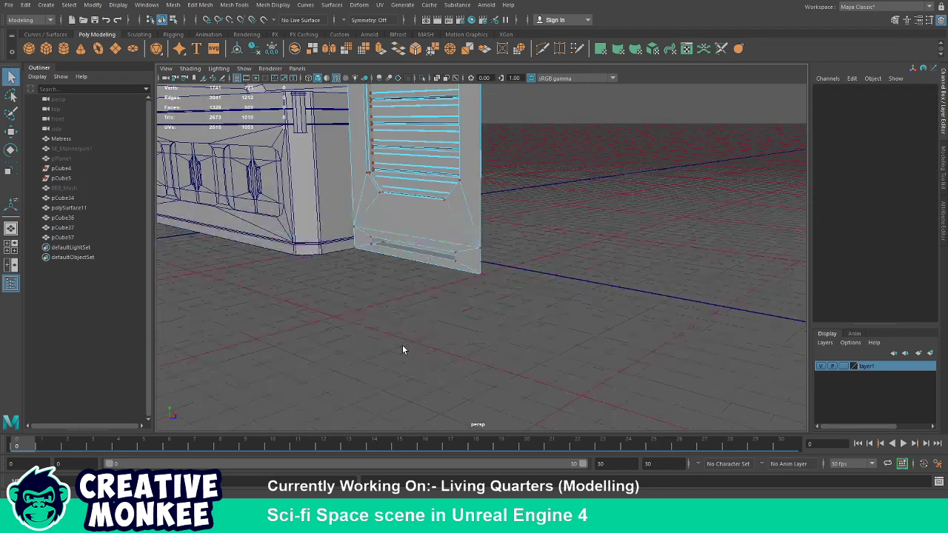
{"action": "left_click_drag", "start_coordinate": [354, 329], "coordinate": [293, 308]}
{"action": "left_click_drag", "start_coordinate": [293, 308], "coordinate": [353, 308]}
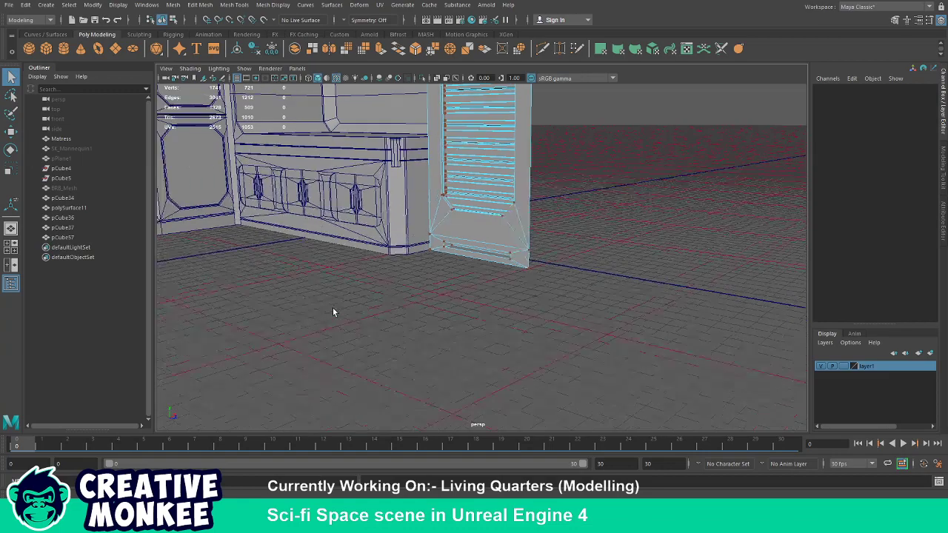
{"action": "left_click_drag", "start_coordinate": [353, 307], "coordinate": [334, 304]}
{"action": "left_click_drag", "start_coordinate": [333, 304], "coordinate": [447, 392]}
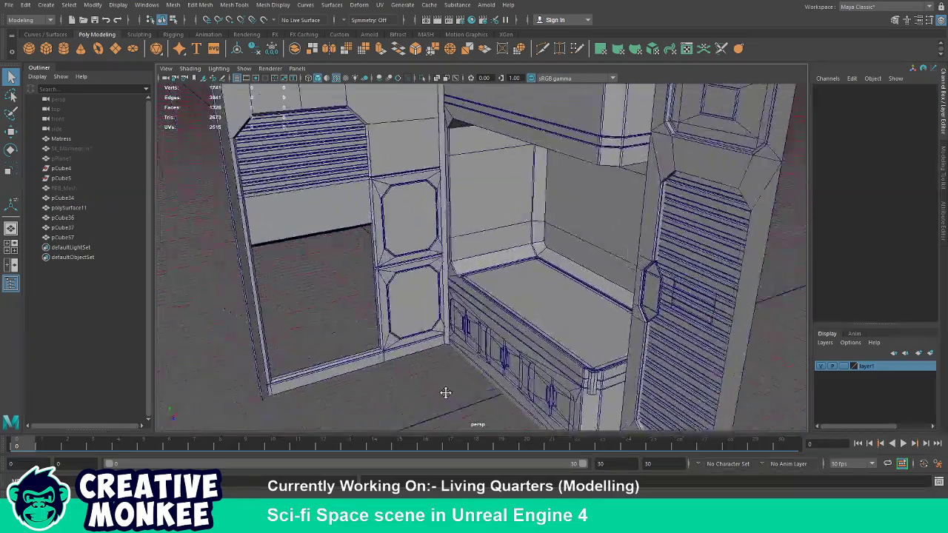
{"action": "left_click_drag", "start_coordinate": [447, 391], "coordinate": [441, 317]}
{"action": "left_click_drag", "start_coordinate": [440, 317], "coordinate": [453, 309]}
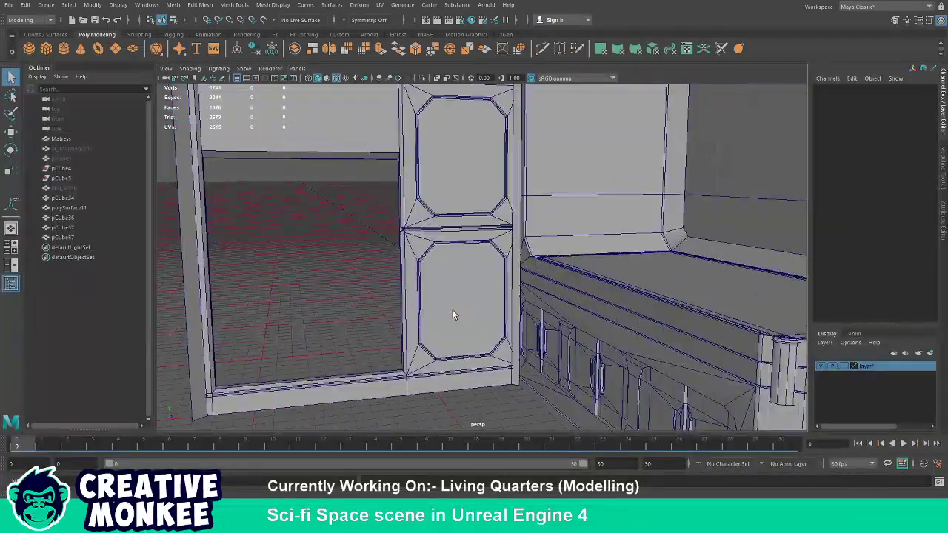
{"action": "left_click_drag", "start_coordinate": [453, 309], "coordinate": [431, 318]}
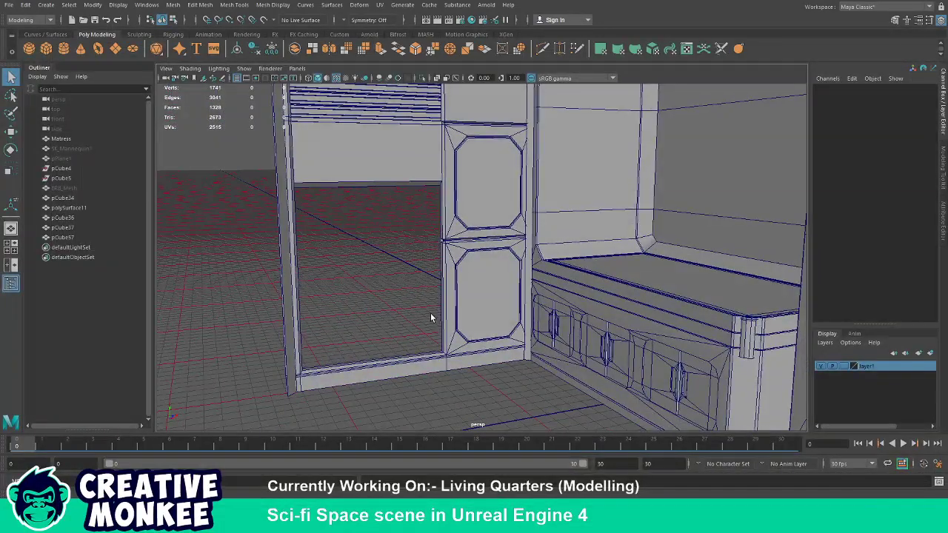
{"action": "left_click", "coordinate": [46, 49]}
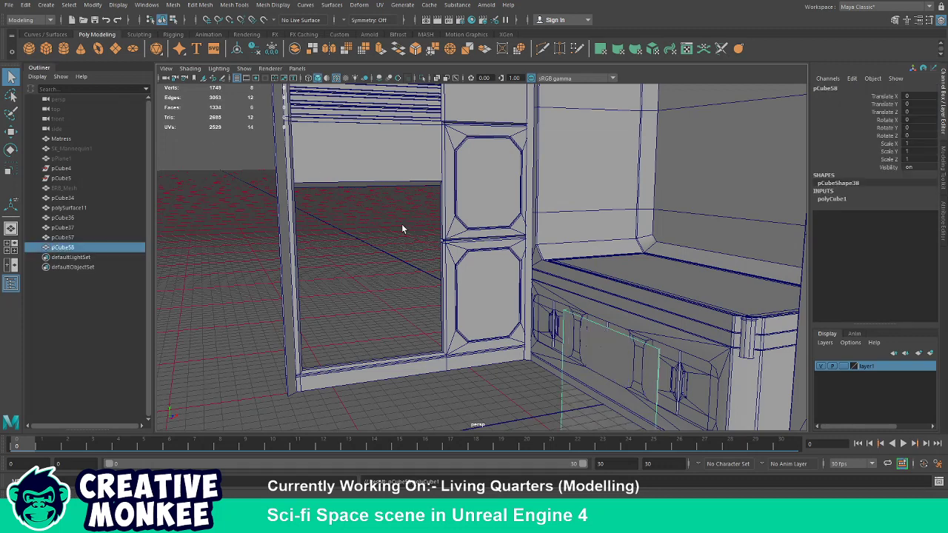
{"action": "left_click_drag", "start_coordinate": [401, 224], "coordinate": [423, 275]}
{"action": "left_click_drag", "start_coordinate": [423, 274], "coordinate": [407, 274]}
{"action": "key", "text": "w"}
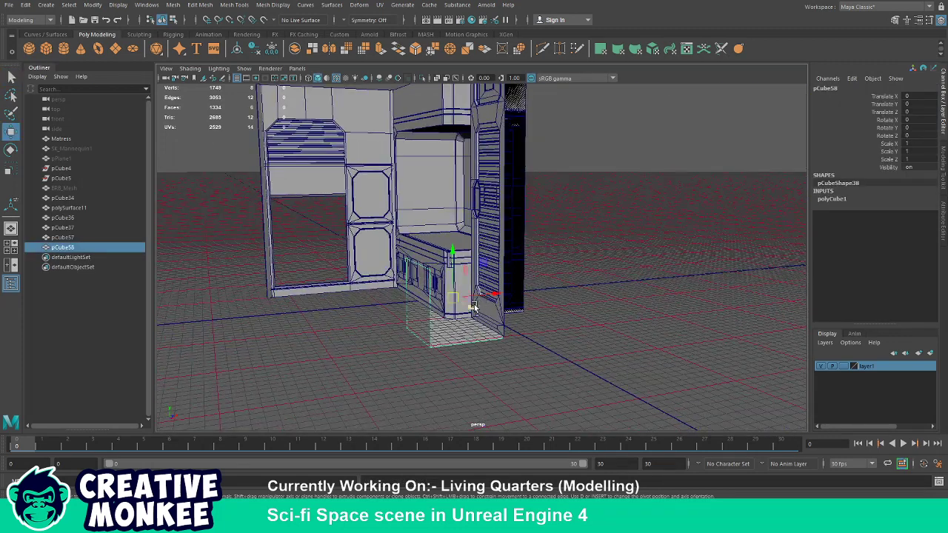
{"action": "left_click_drag", "start_coordinate": [493, 295], "coordinate": [333, 307]}
{"action": "key", "text": "r"}
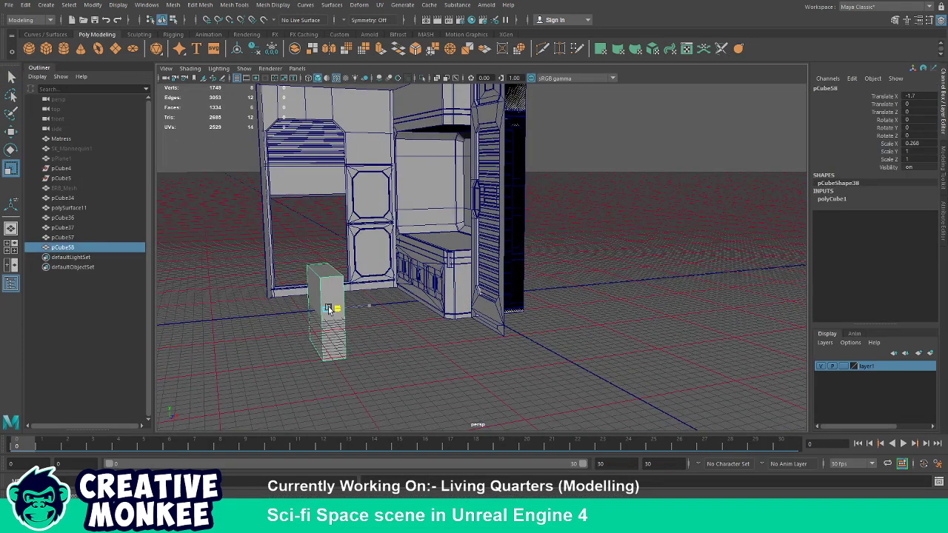
{"action": "left_click_drag", "start_coordinate": [333, 346], "coordinate": [420, 339]}
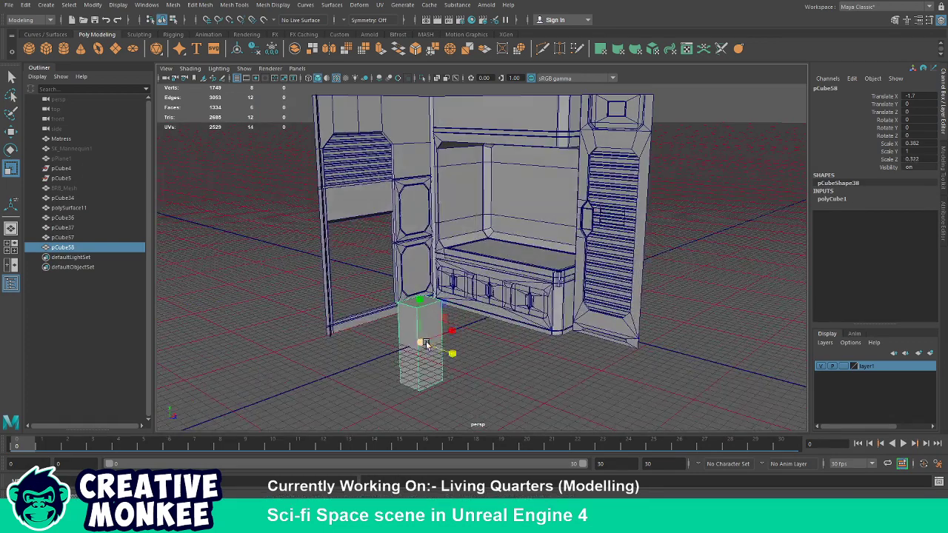
{"action": "left_click_drag", "start_coordinate": [421, 300], "coordinate": [396, 339]}
{"action": "left_click_drag", "start_coordinate": [396, 339], "coordinate": [402, 334]}
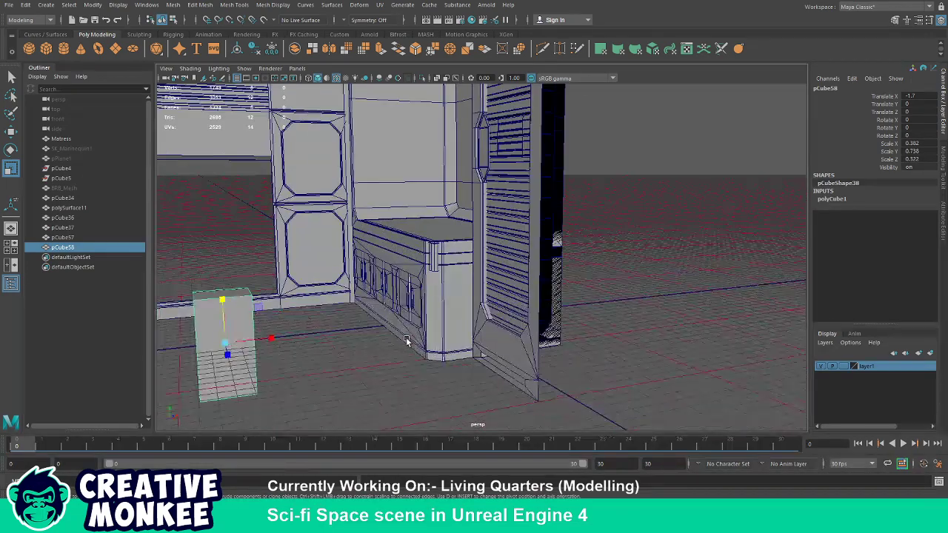
{"action": "left_click_drag", "start_coordinate": [402, 334], "coordinate": [343, 315]}
{"action": "left_click_drag", "start_coordinate": [251, 346], "coordinate": [239, 348]}
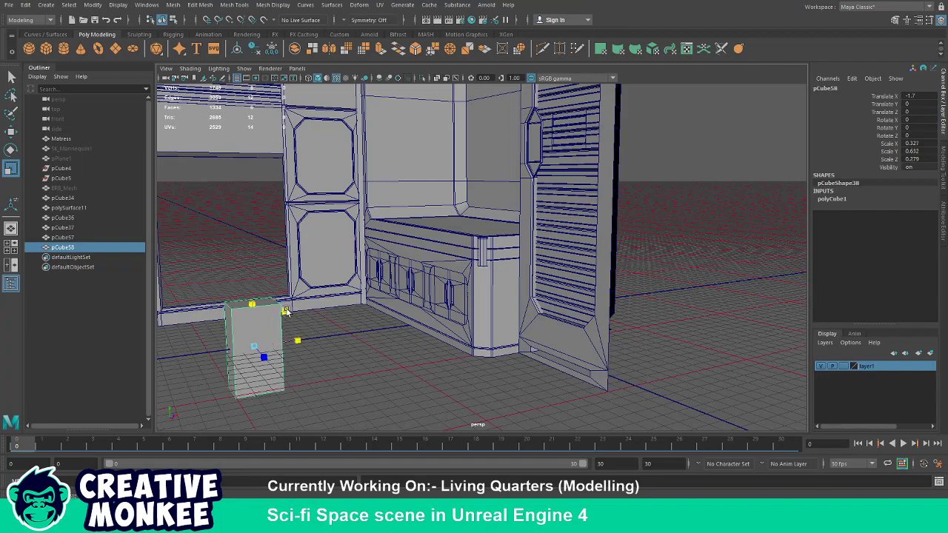
{"action": "left_click_drag", "start_coordinate": [252, 303], "coordinate": [363, 351]}
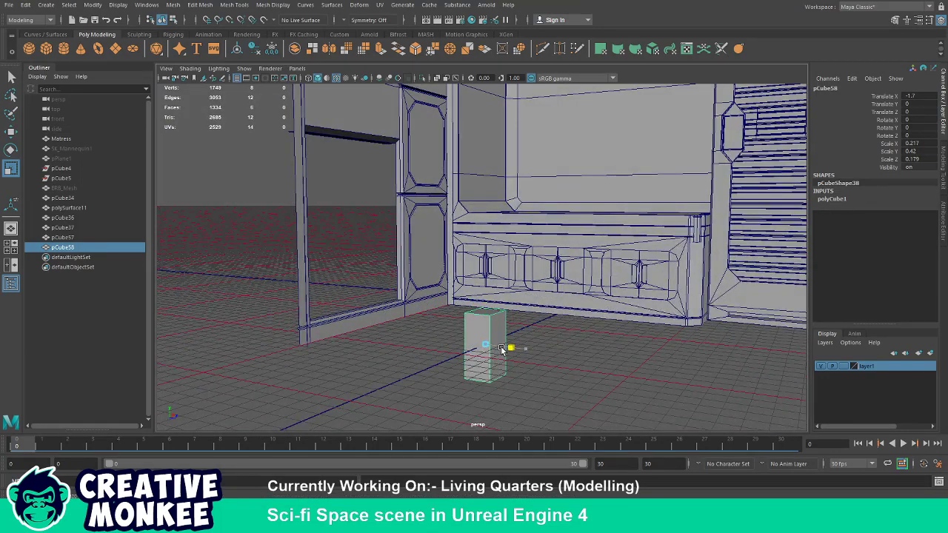
{"action": "left_click_drag", "start_coordinate": [514, 349], "coordinate": [382, 348]}
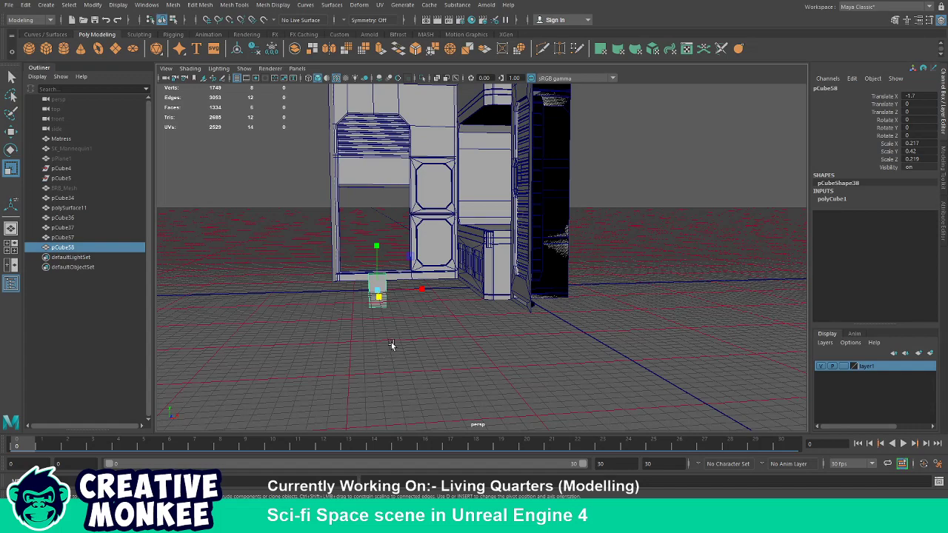
{"action": "key", "text": "Delete"}
{"action": "key", "text": "ctrl+z"}
{"action": "key", "text": "Delete"}
{"action": "scroll", "scroll_direction": "down", "scroll_amount": 3}
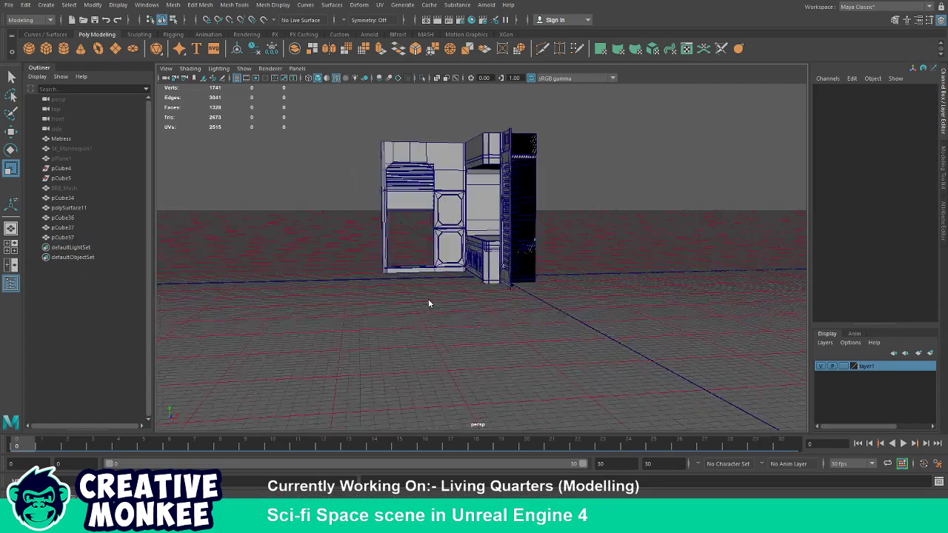
{"action": "key", "text": "space"}
{"action": "key", "text": "space"}
{"action": "key", "text": "space"}
{"action": "key", "text": "space"}
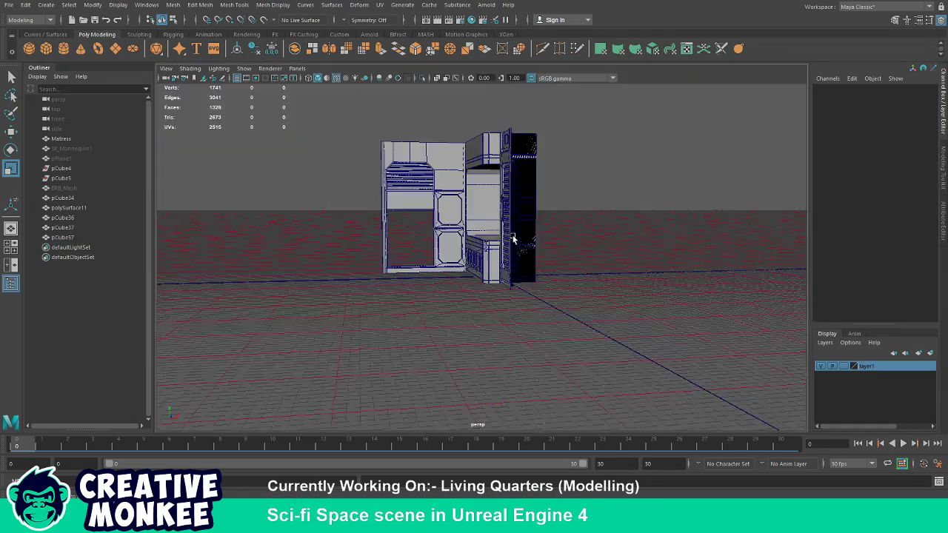
{"action": "left_click_drag", "start_coordinate": [544, 165], "coordinate": [445, 294]}
{"action": "scroll", "scroll_direction": "up", "scroll_amount": 3}
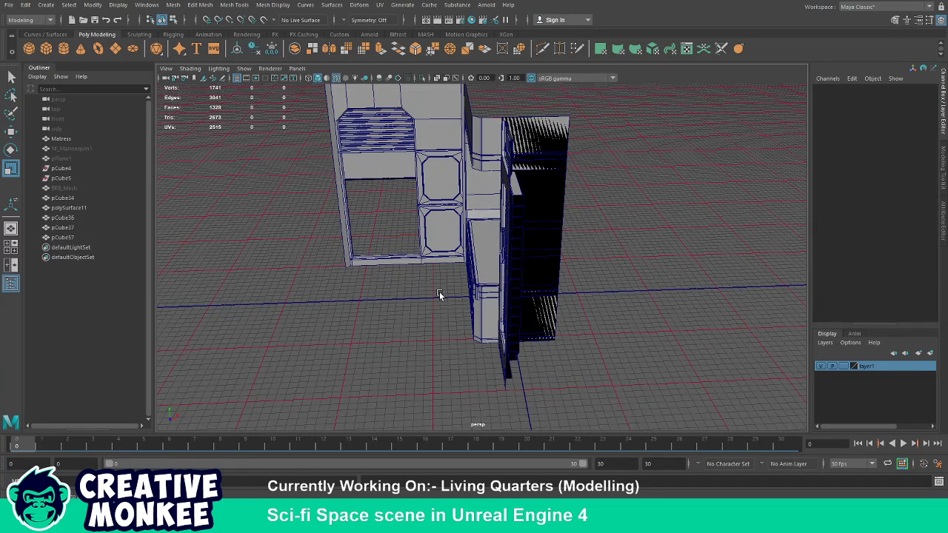
{"action": "left_click_drag", "start_coordinate": [311, 123], "coordinate": [351, 211]}
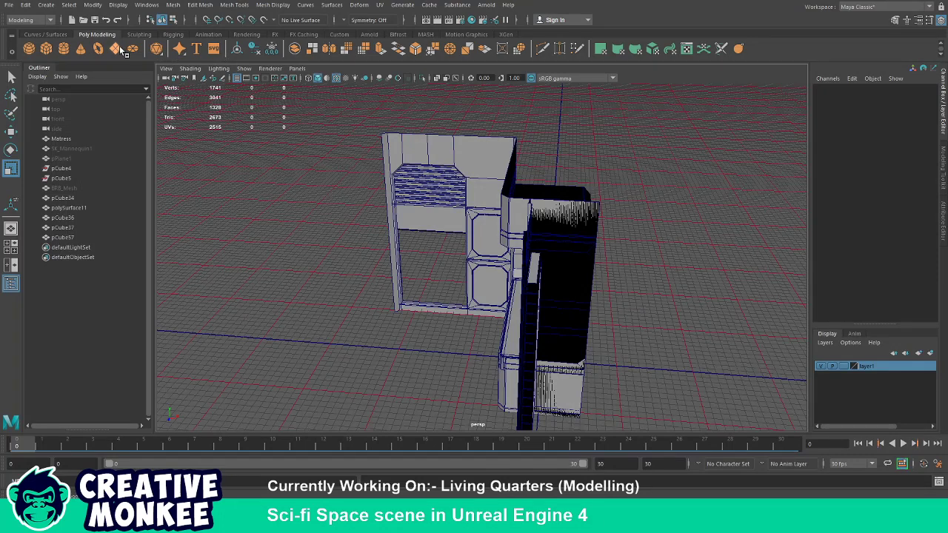
Create a plane with 1×1 subdivisions and rotate it -90 on Z to stand upright.
{"action": "left_click_drag", "start_coordinate": [219, 158], "coordinate": [587, 304]}
{"action": "key", "text": "w"}
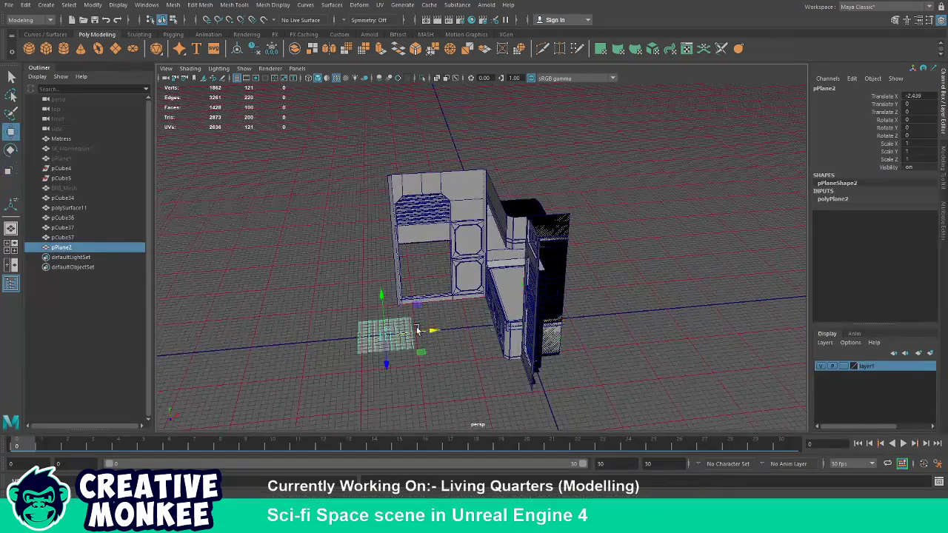
{"action": "key", "text": "e"}
{"action": "key", "text": "w"}
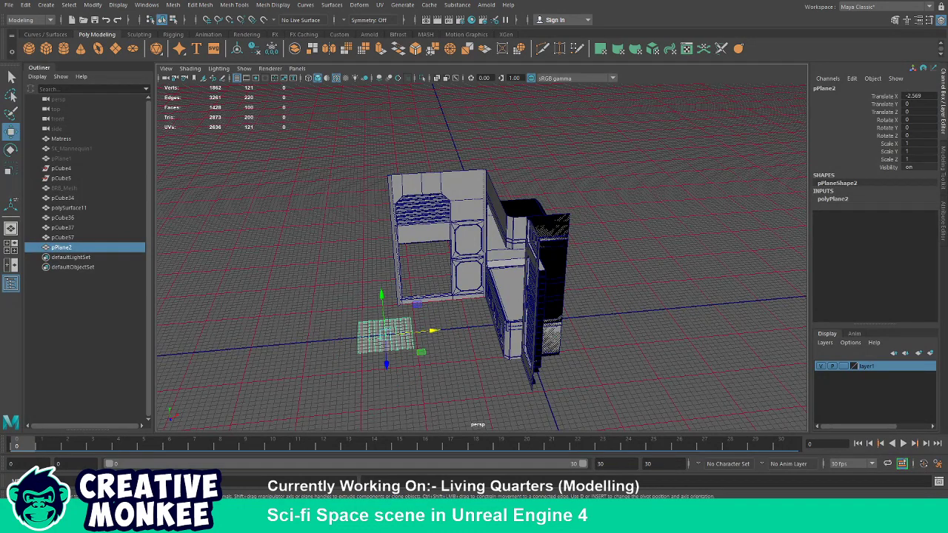
{"action": "left_click", "coordinate": [833, 199]}
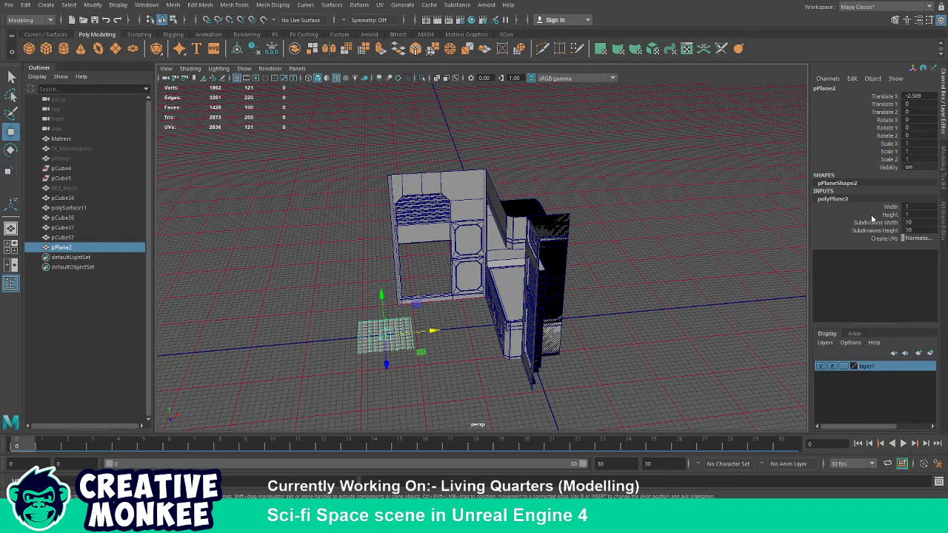
{"action": "type", "text": "1"}
{"action": "key", "text": "Tab"}
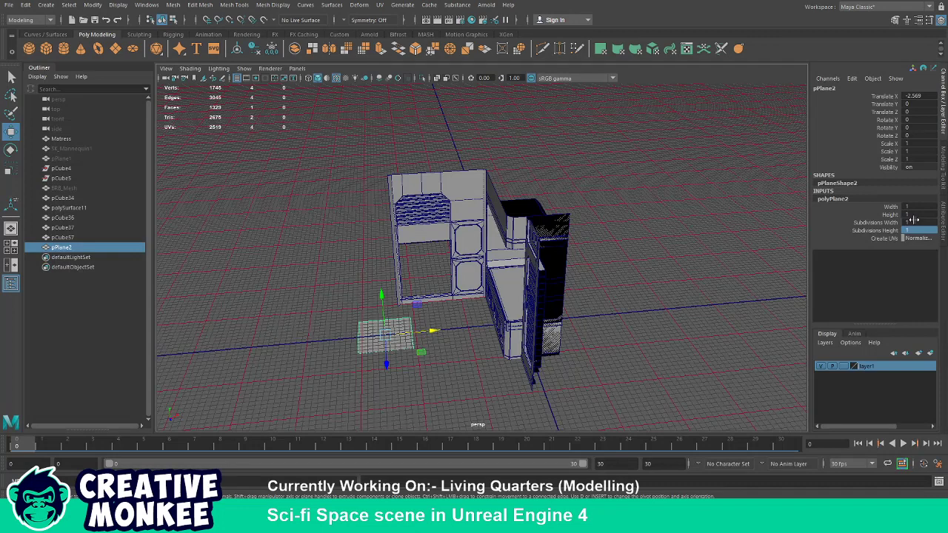
{"action": "type", "text": "e"}
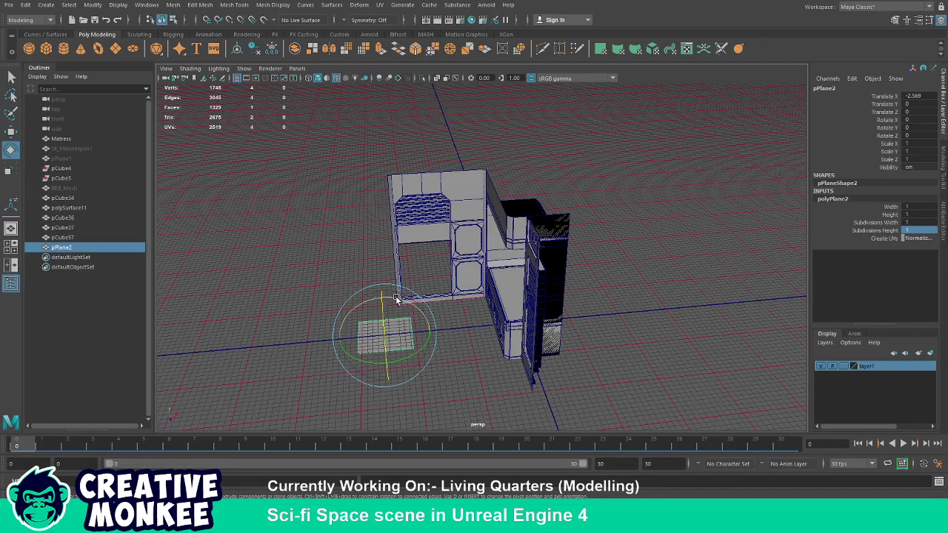
{"action": "left_click_drag", "start_coordinate": [396, 298], "coordinate": [456, 320]}
Move the upright plane against the cabinet, aligned with the room.
{"action": "key", "text": "w"}
{"action": "left_click_drag", "start_coordinate": [478, 360], "coordinate": [420, 271]}
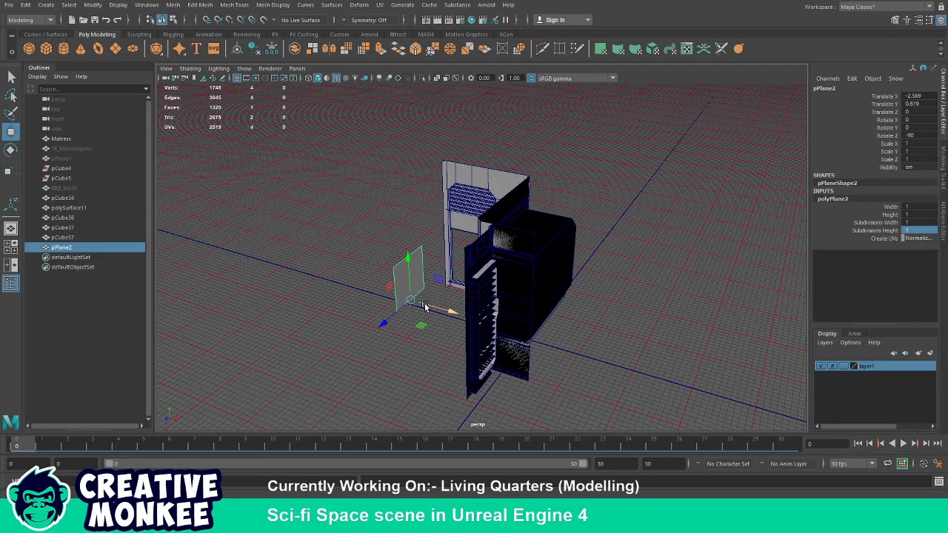
{"action": "left_click_drag", "start_coordinate": [424, 305], "coordinate": [388, 333]}
{"action": "key", "text": "f"}
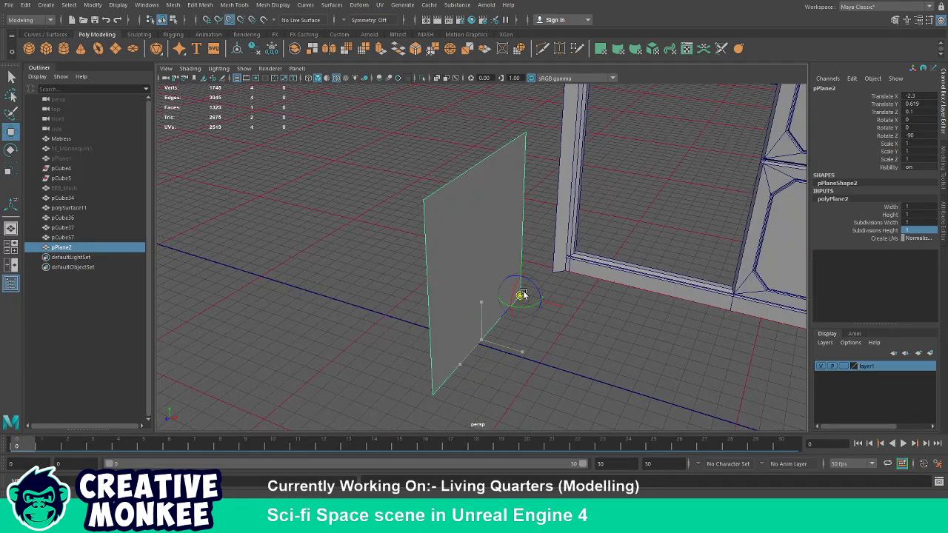
{"action": "left_click_drag", "start_coordinate": [522, 294], "coordinate": [558, 368]}
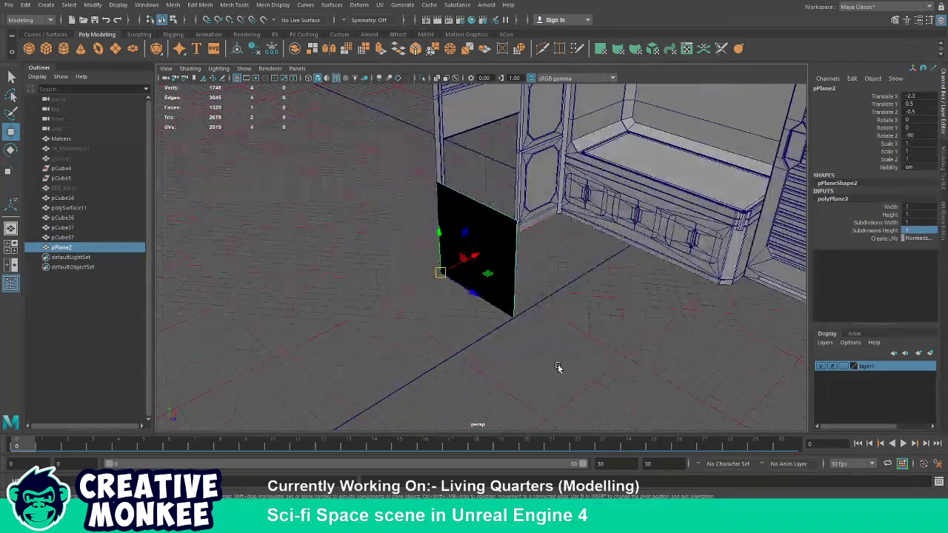
Drag the plane's edges to widen it along the ground and raise its height.
{"action": "left_click", "coordinate": [513, 314]}
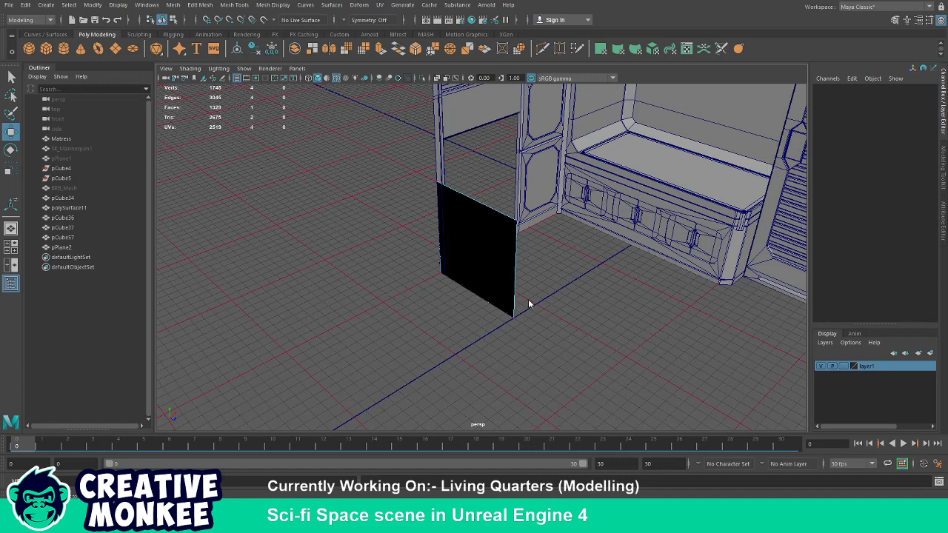
{"action": "left_click", "coordinate": [519, 303]}
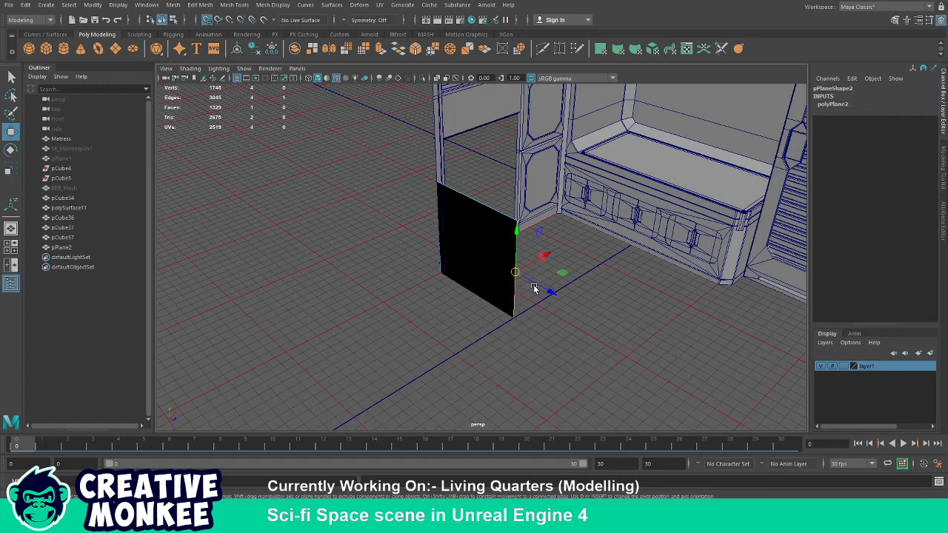
{"action": "left_click_drag", "start_coordinate": [534, 285], "coordinate": [505, 344]}
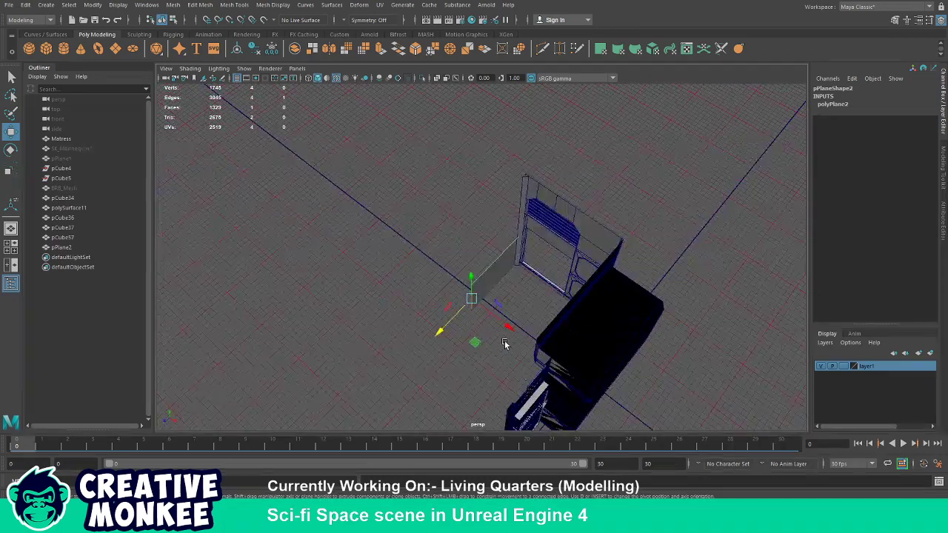
{"action": "left_click", "coordinate": [483, 275]}
{"action": "left_click_drag", "start_coordinate": [499, 255], "coordinate": [513, 200]}
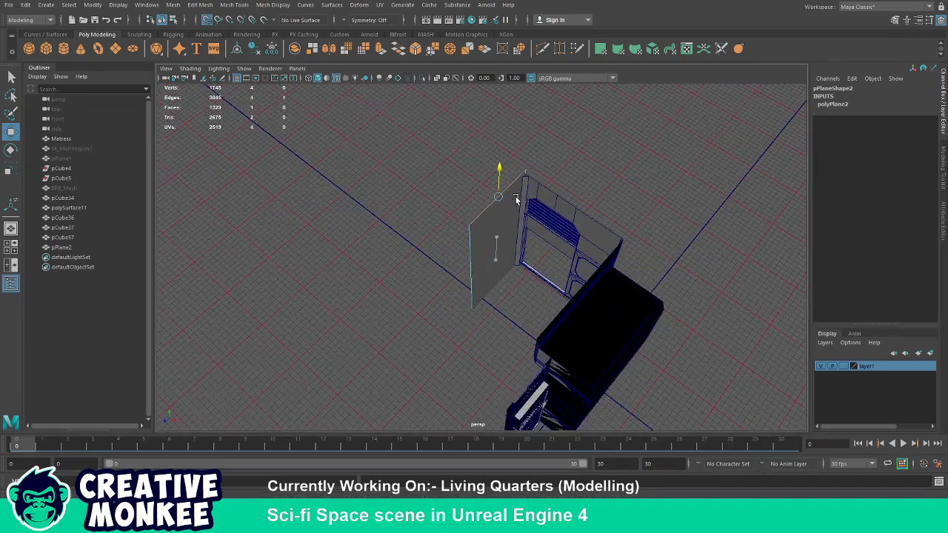
{"action": "left_click", "coordinate": [396, 276]}
Unhide the SK_Mannequin1 figure inside the room.
{"action": "left_click_drag", "start_coordinate": [428, 271], "coordinate": [258, 238]}
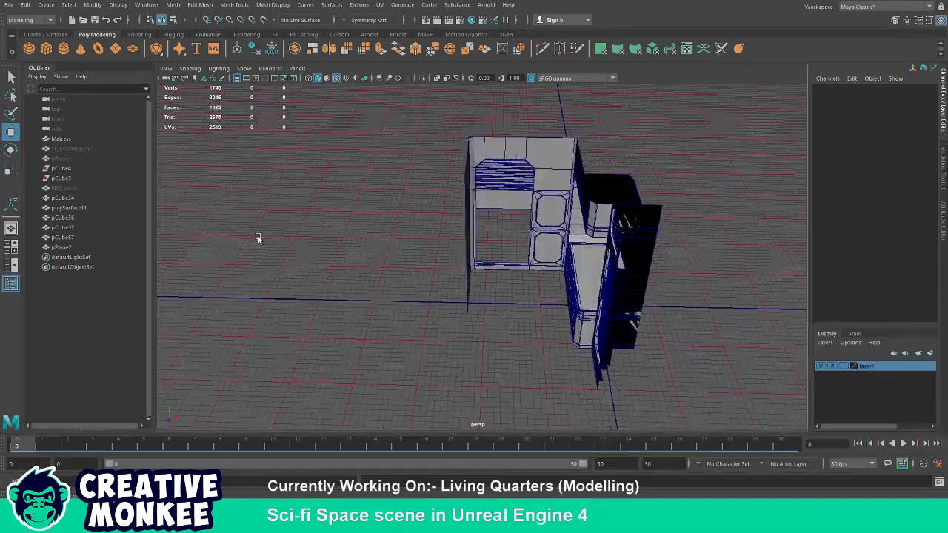
{"action": "left_click", "coordinate": [81, 148]}
{"action": "key", "text": "shift+h"}
{"action": "left_click", "coordinate": [346, 306]}
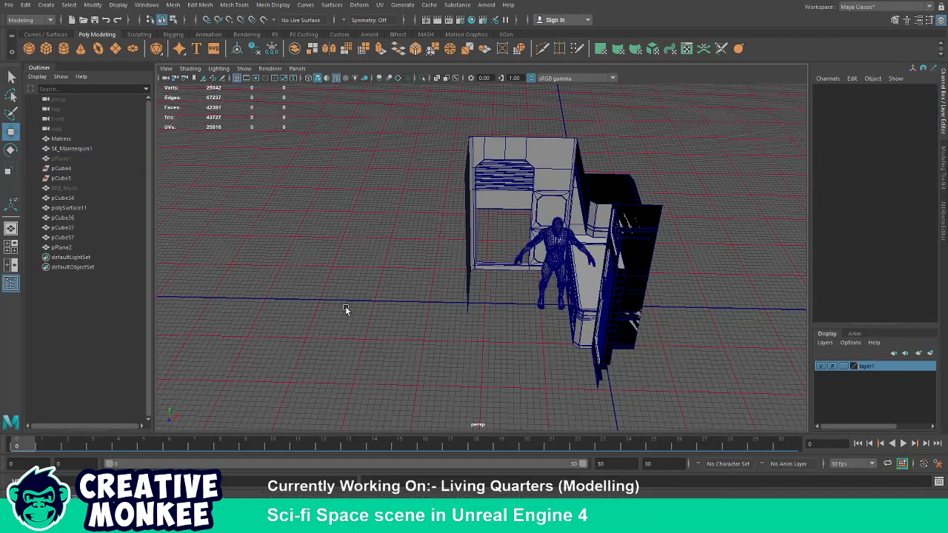
{"action": "left_click_drag", "start_coordinate": [345, 306], "coordinate": [351, 385]}
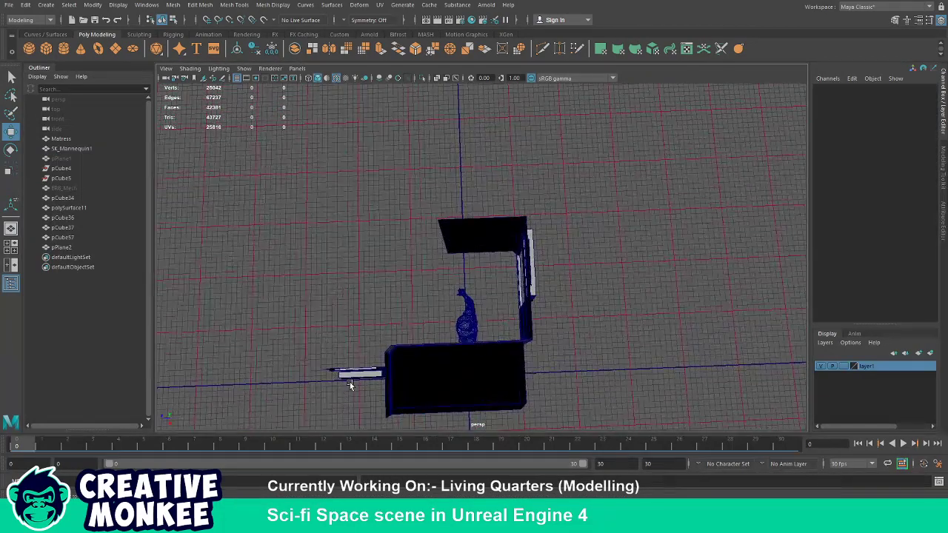
Rotate SK_Mannequin1 by -90 degrees and move it into the back room.
{"action": "left_click", "coordinate": [465, 318]}
{"action": "key", "text": "e"}
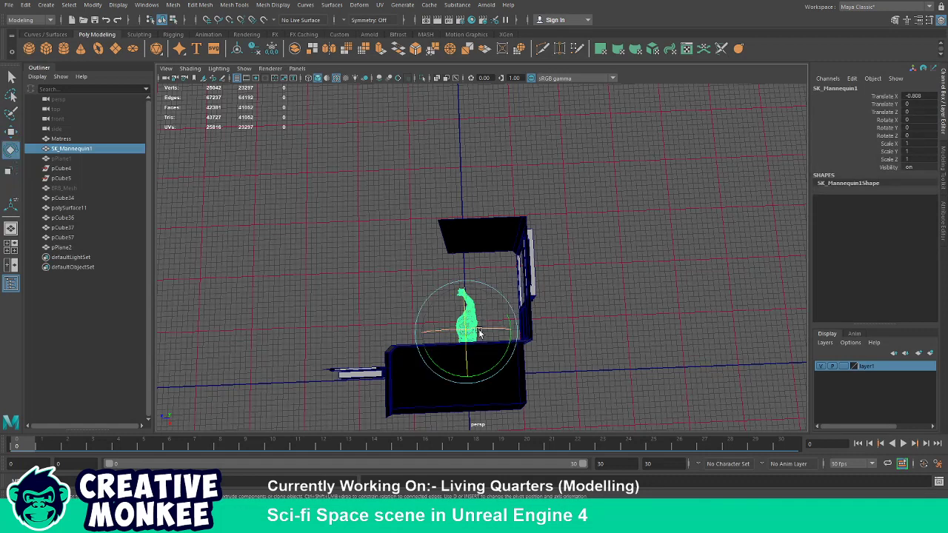
{"action": "left_click_drag", "start_coordinate": [496, 368], "coordinate": [444, 376]}
{"action": "key", "text": "w"}
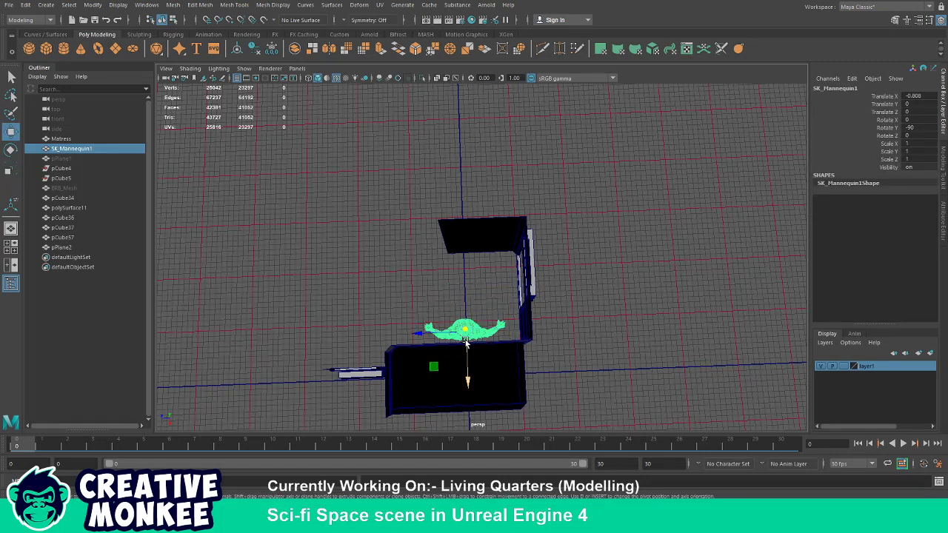
{"action": "left_click_drag", "start_coordinate": [441, 336], "coordinate": [453, 335]}
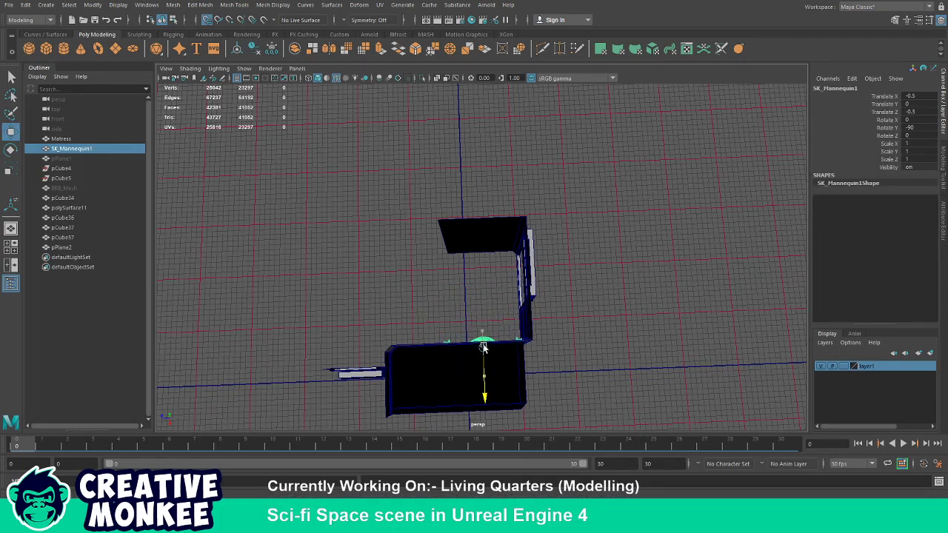
{"action": "left_click_drag", "start_coordinate": [481, 362], "coordinate": [501, 380]}
Check the side wall plane against the cabinet and doorway from several angles.
{"action": "left_click", "coordinate": [497, 237]}
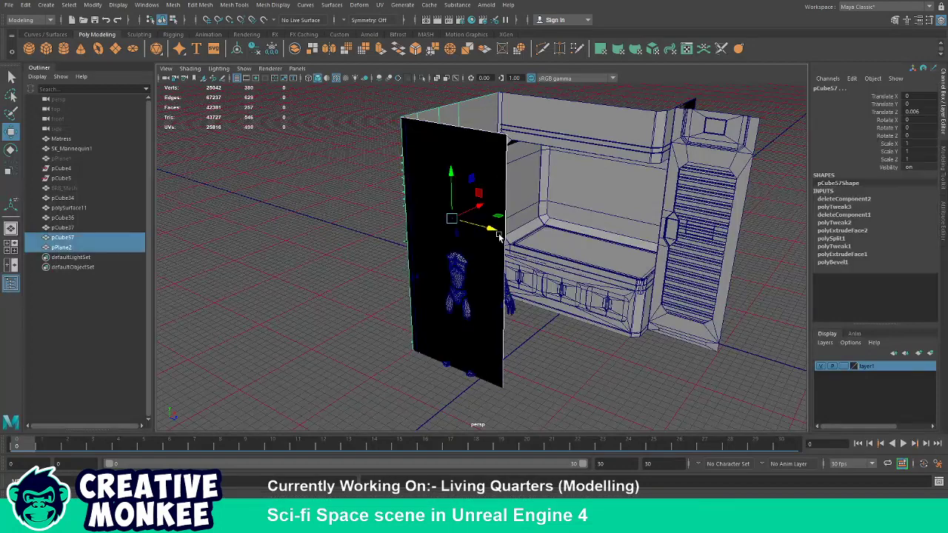
{"action": "left_click", "coordinate": [571, 370]}
{"action": "left_click", "coordinate": [513, 248]}
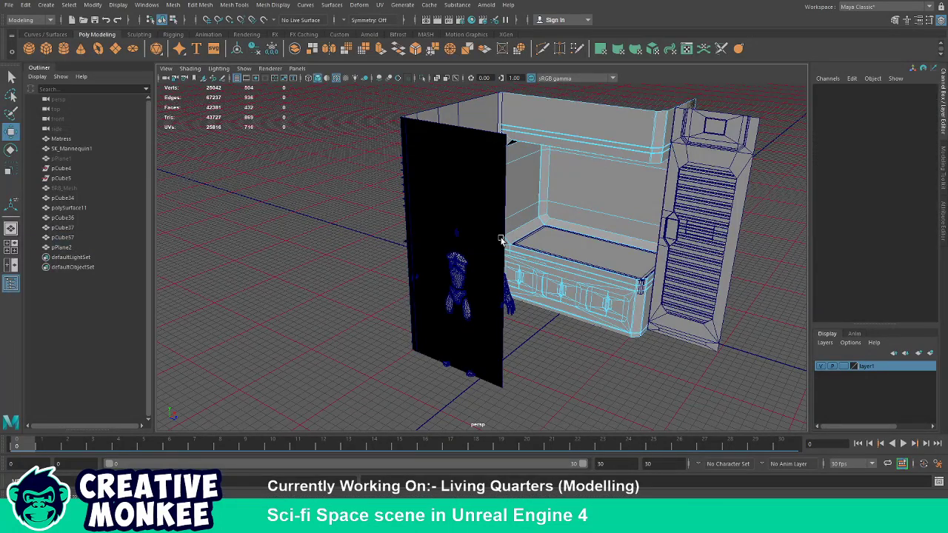
{"action": "left_click_drag", "start_coordinate": [513, 248], "coordinate": [402, 279]}
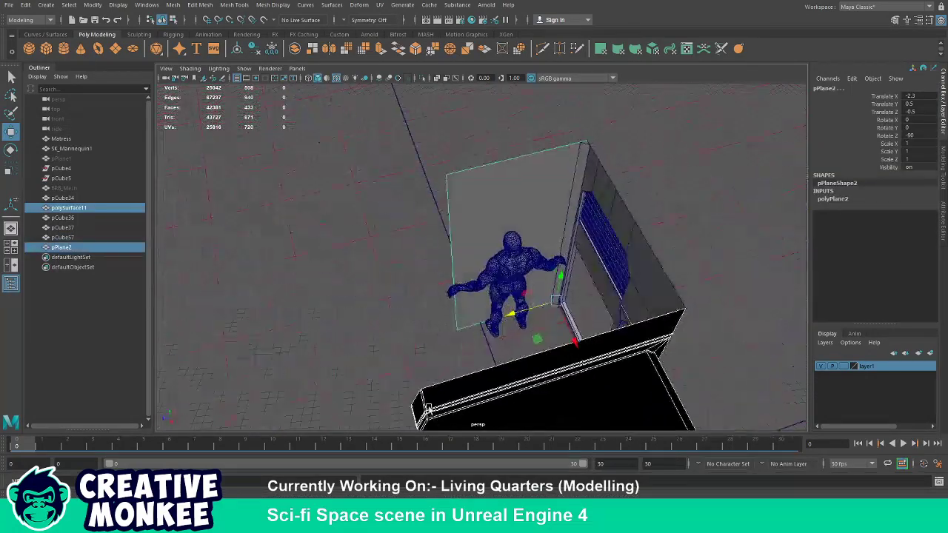
{"action": "left_click", "coordinate": [451, 253]}
{"action": "left_click_drag", "start_coordinate": [452, 255], "coordinate": [447, 302]}
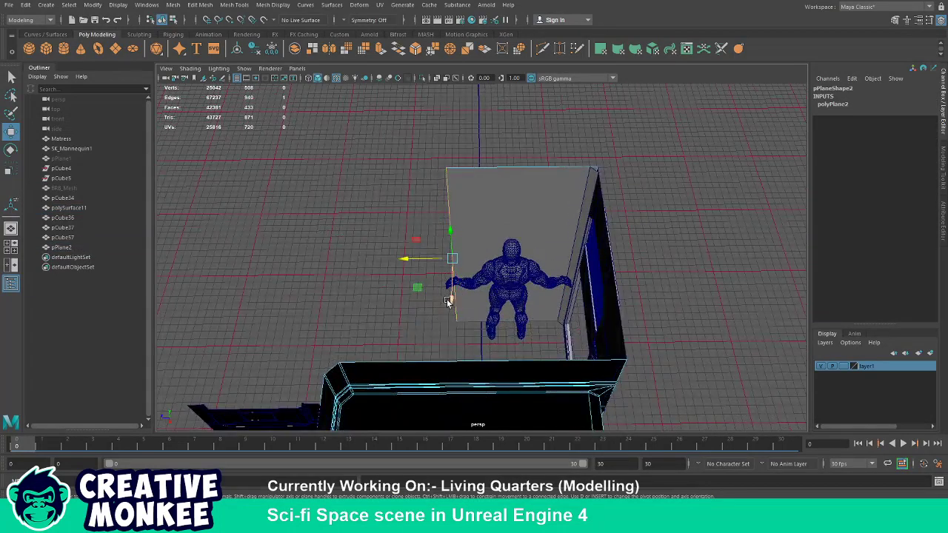
{"action": "left_click_drag", "start_coordinate": [436, 260], "coordinate": [425, 288]}
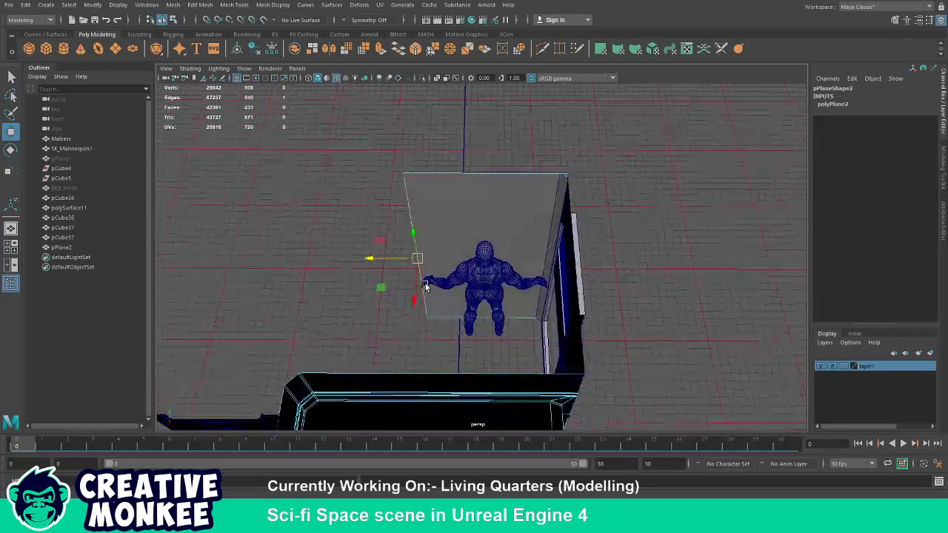
{"action": "left_click_drag", "start_coordinate": [409, 326], "coordinate": [523, 312]}
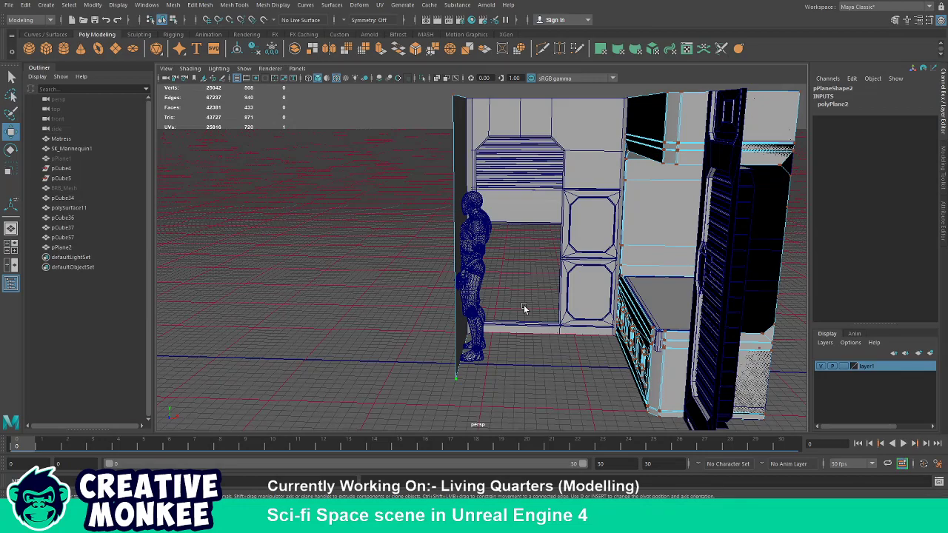
{"action": "left_click_drag", "start_coordinate": [522, 308], "coordinate": [523, 370]}
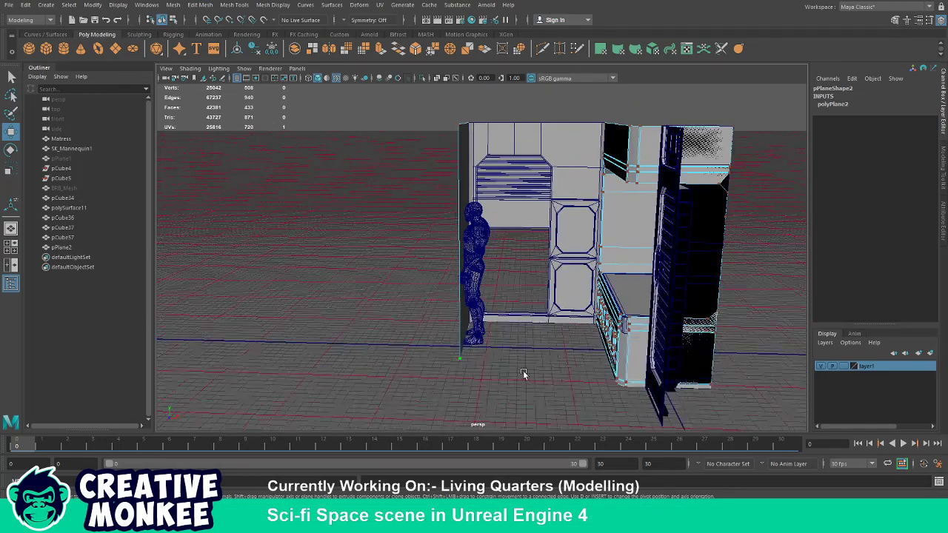
{"action": "left_click", "coordinate": [523, 370]}
{"action": "left_click_drag", "start_coordinate": [522, 370], "coordinate": [493, 338]}
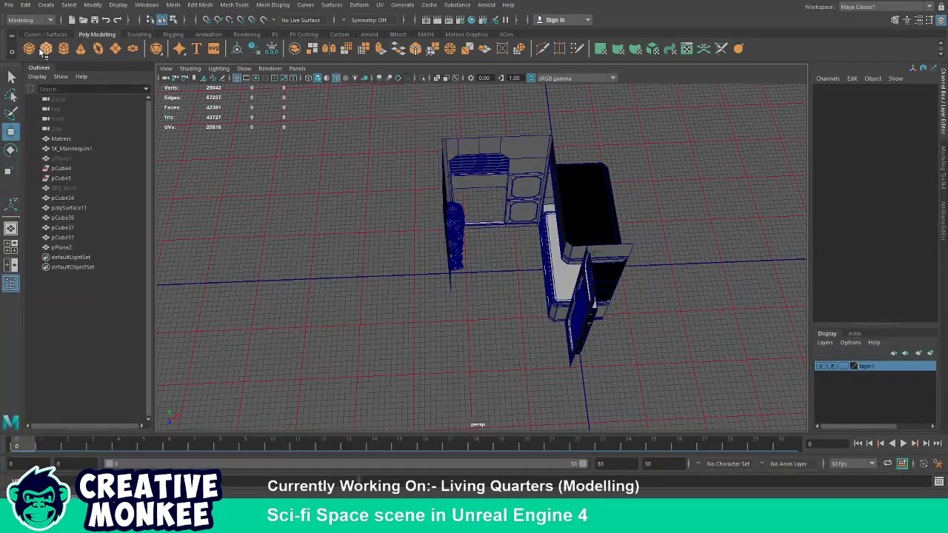
Create a cube at X -2.7 beside the room and raise its top face into a tall wall slab.
{"action": "left_click", "coordinate": [44, 50]}
{"action": "left_click_drag", "start_coordinate": [585, 272], "coordinate": [459, 338]}
{"action": "key", "text": "F11"}
{"action": "left_click", "coordinate": [460, 326]}
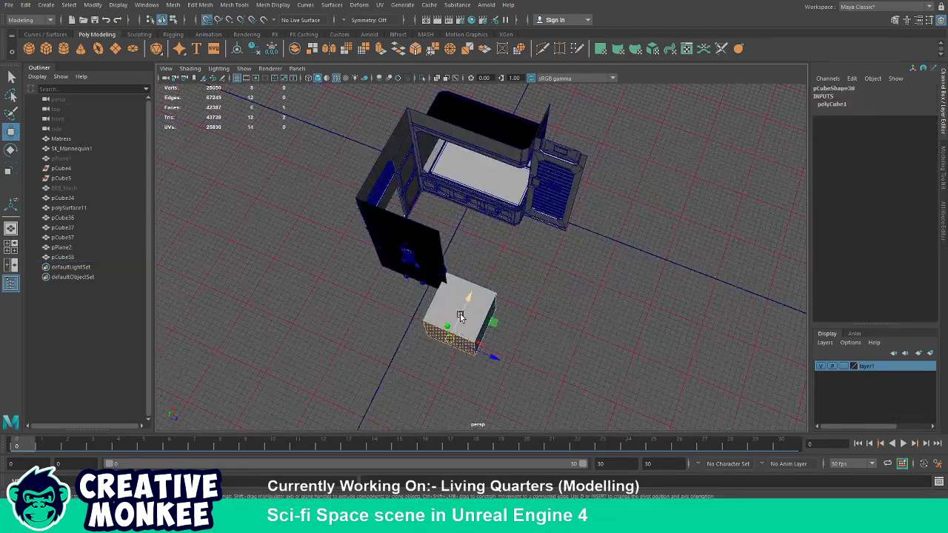
{"action": "left_click_drag", "start_coordinate": [473, 274], "coordinate": [454, 287]}
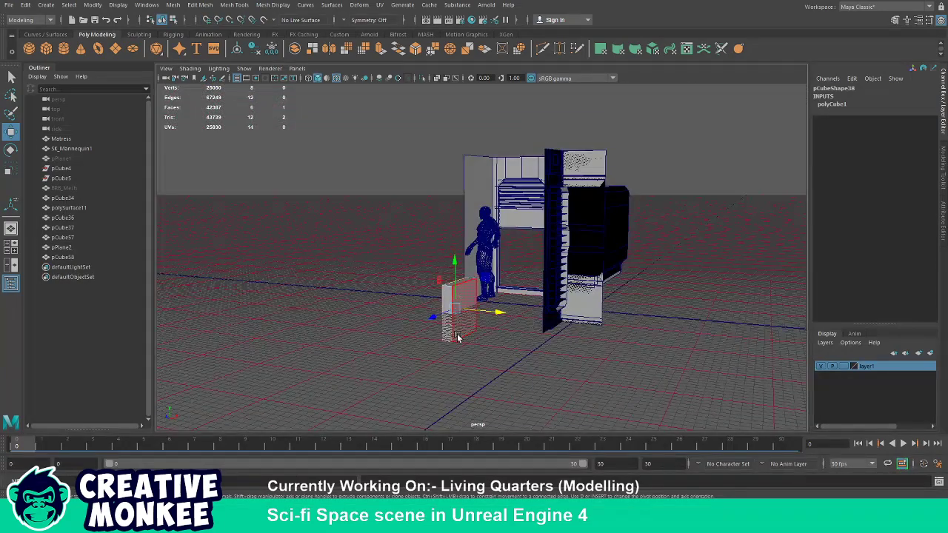
{"action": "left_click_drag", "start_coordinate": [456, 338], "coordinate": [459, 339]}
{"action": "left_click_drag", "start_coordinate": [459, 298], "coordinate": [436, 310]}
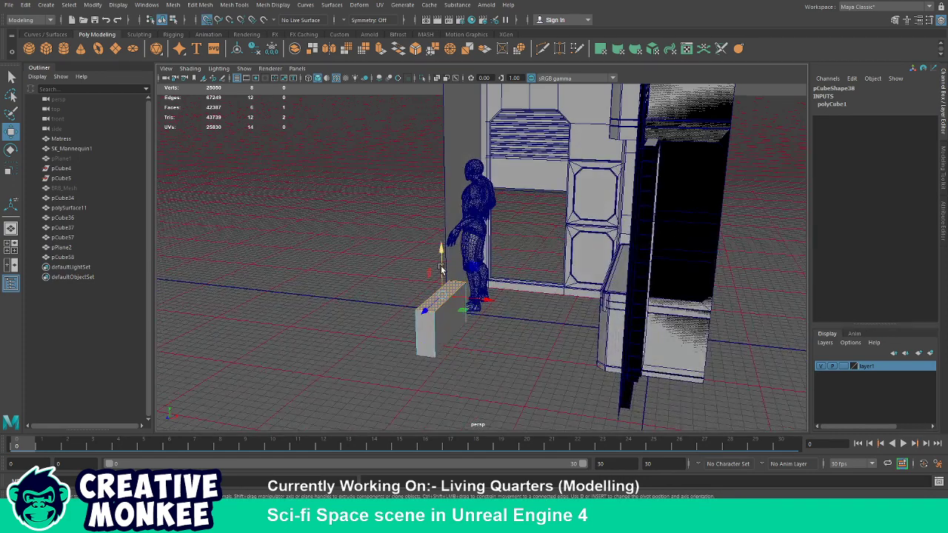
{"action": "left_click_drag", "start_coordinate": [440, 268], "coordinate": [434, 275]}
Thicken the wall pillar by pulling its front face, then select its outer vertical edge.
{"action": "left_click", "coordinate": [434, 274]}
{"action": "left_click_drag", "start_coordinate": [459, 304], "coordinate": [423, 315]}
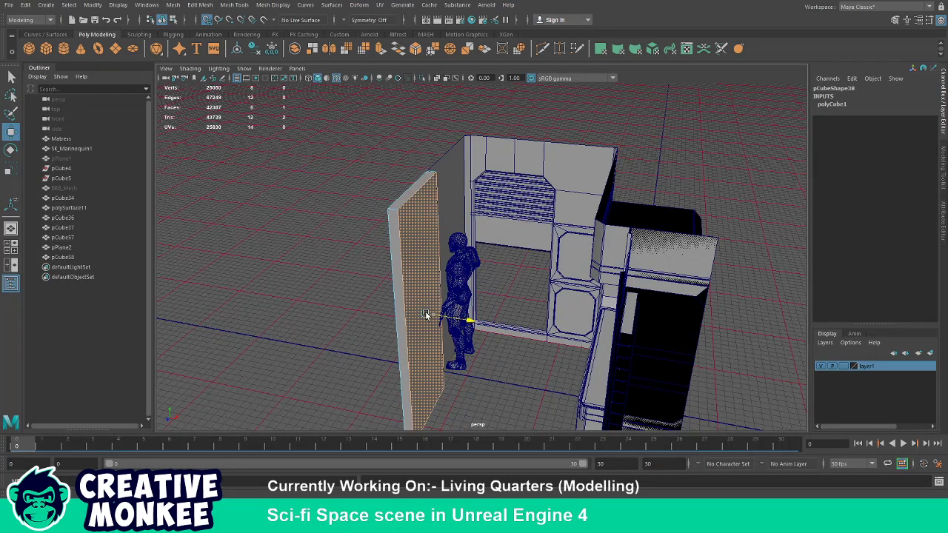
{"action": "left_click_drag", "start_coordinate": [425, 314], "coordinate": [430, 314]}
{"action": "key", "text": "F10"}
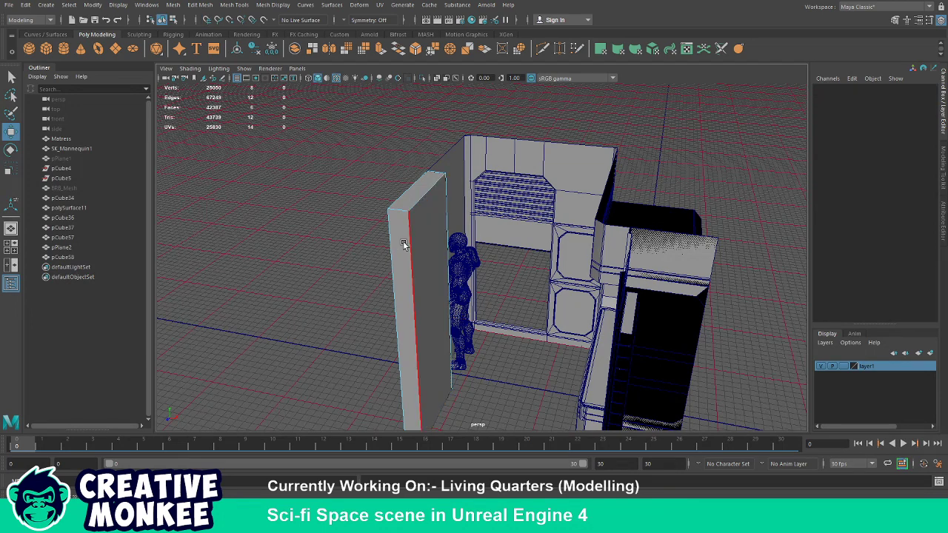
{"action": "left_click", "coordinate": [440, 220]}
Bevel the pillar's outer edge with 2 segments at fraction 0.2.
{"action": "left_click", "coordinate": [417, 51]}
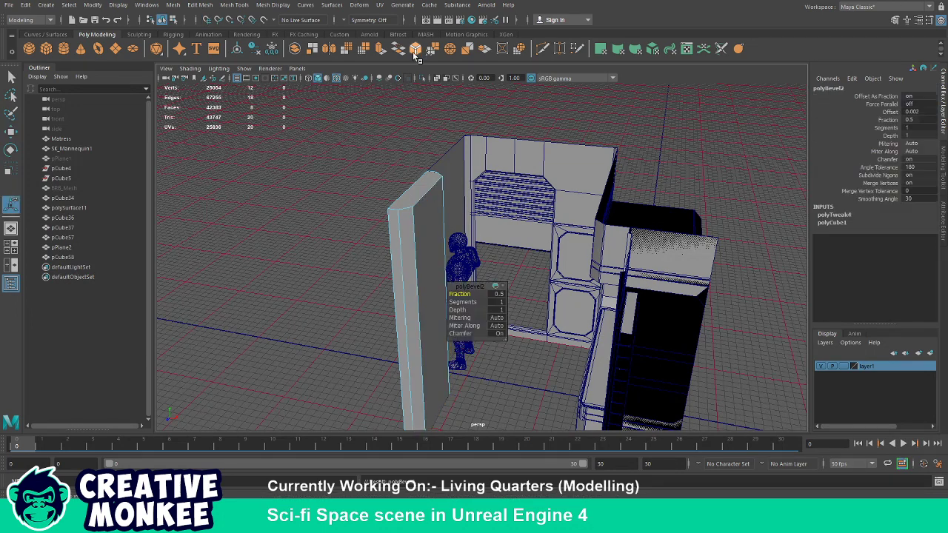
{"action": "left_click_drag", "start_coordinate": [462, 301], "coordinate": [447, 183]}
{"action": "key", "text": "w"}
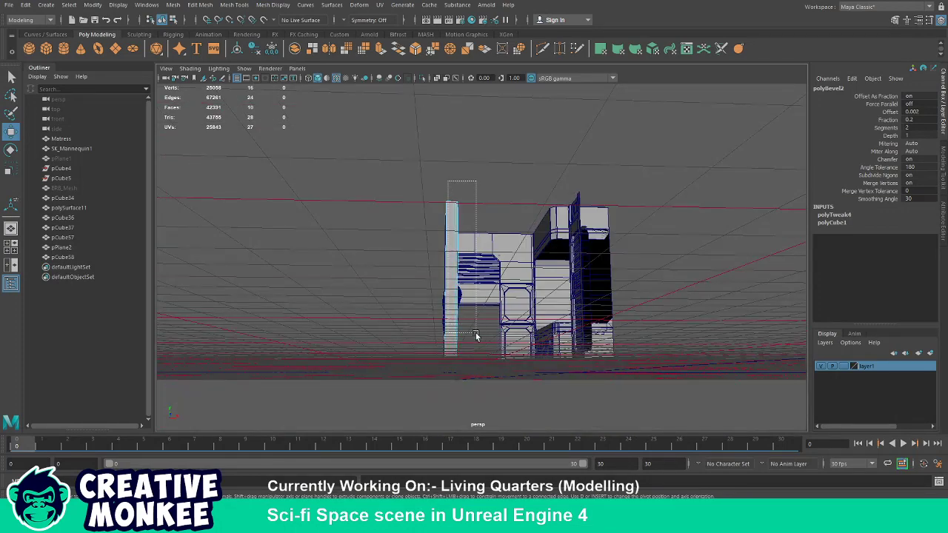
{"action": "left_click_drag", "start_coordinate": [476, 335], "coordinate": [411, 168]}
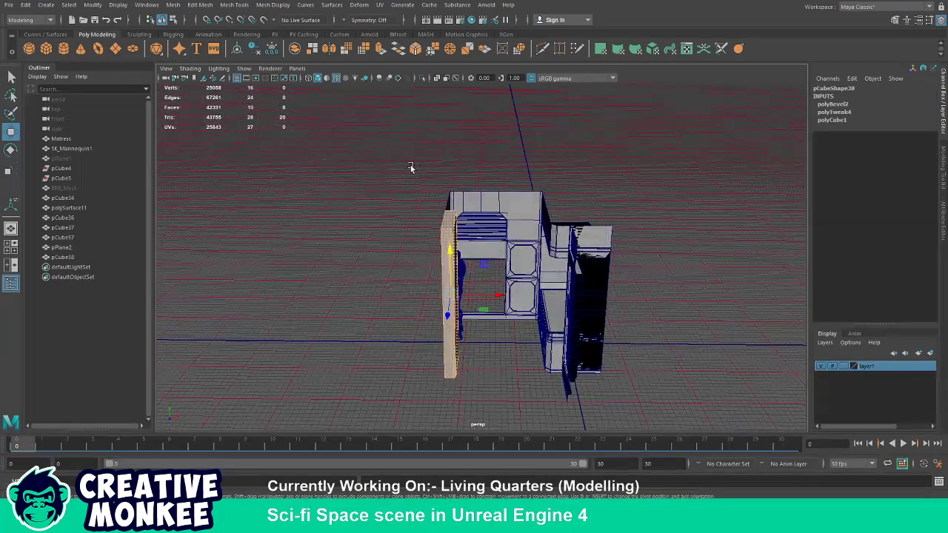
{"action": "left_click_drag", "start_coordinate": [458, 389], "coordinate": [449, 298]}
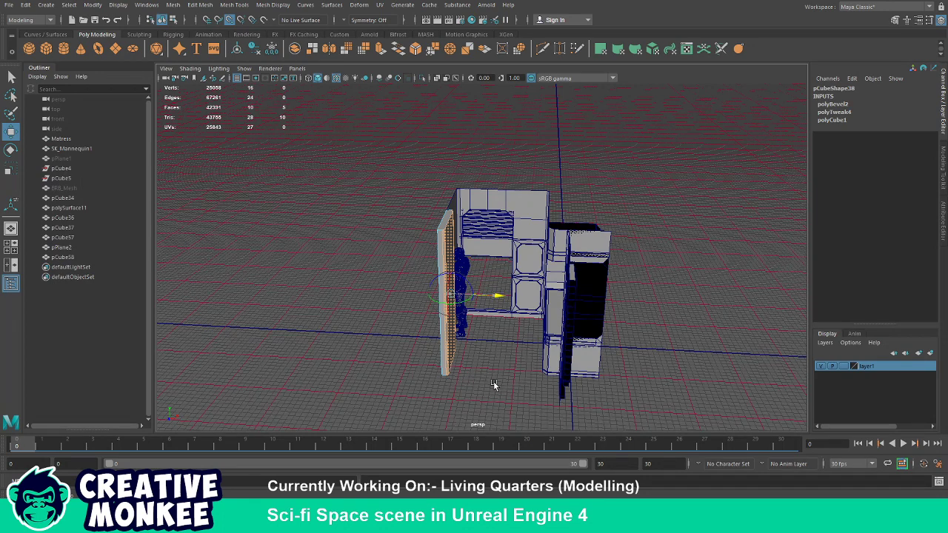
Delete the pillar's hidden, unneeded face.
{"action": "key", "text": "ctrl+z"}
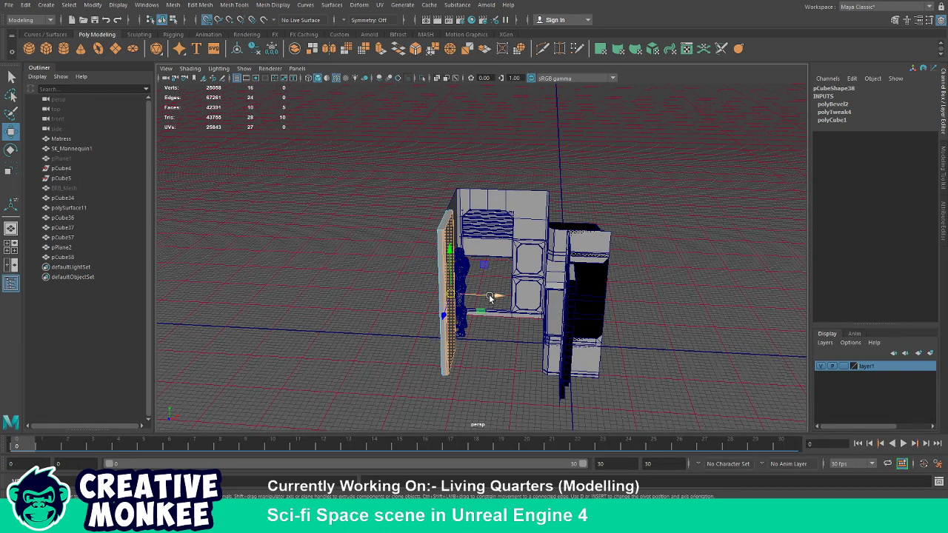
{"action": "left_click", "coordinate": [394, 334]}
{"action": "left_click_drag", "start_coordinate": [394, 334], "coordinate": [465, 328]}
{"action": "left_click", "coordinate": [466, 328]}
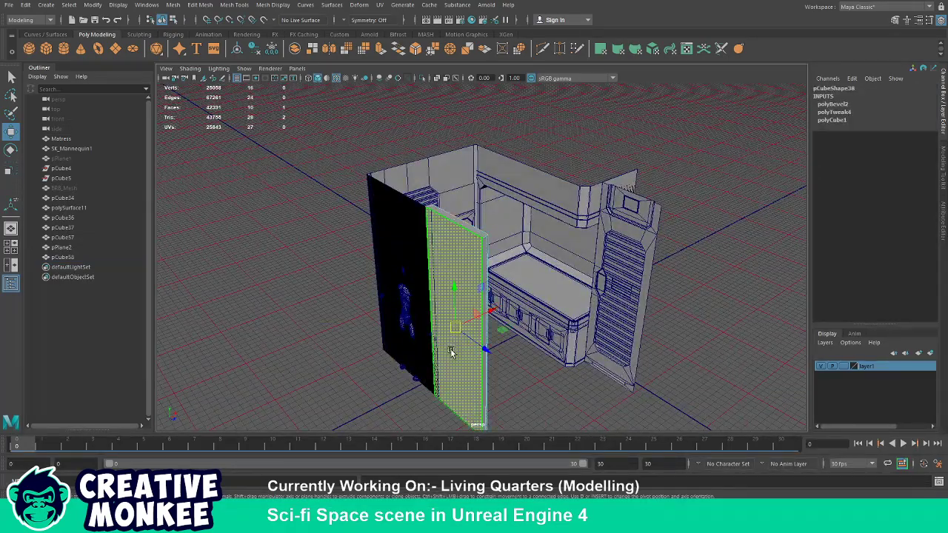
{"action": "key", "text": "Delete"}
Orbit the room and check the pillar's position beside the side wall plane.
{"action": "left_click_drag", "start_coordinate": [521, 398], "coordinate": [511, 394]}
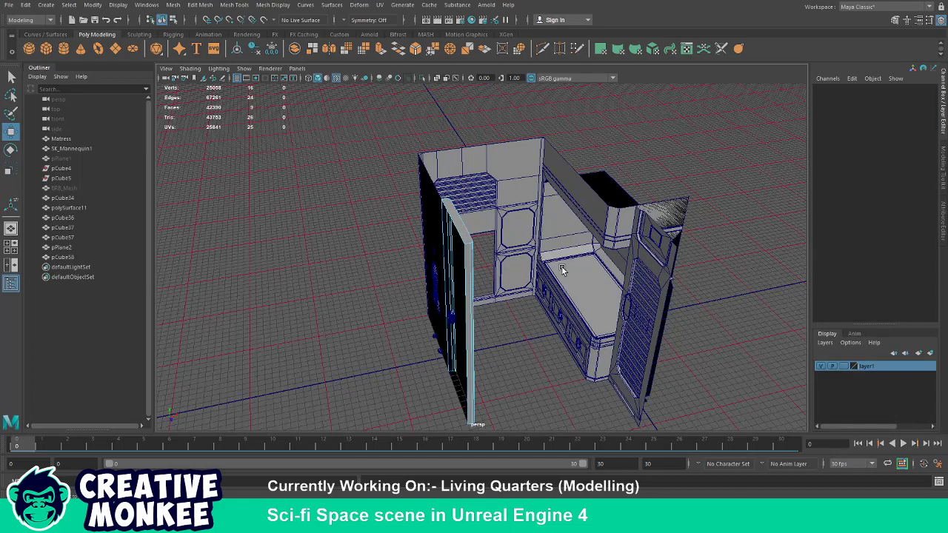
{"action": "left_click_drag", "start_coordinate": [550, 331], "coordinate": [466, 311]}
{"action": "left_click", "coordinate": [455, 222]}
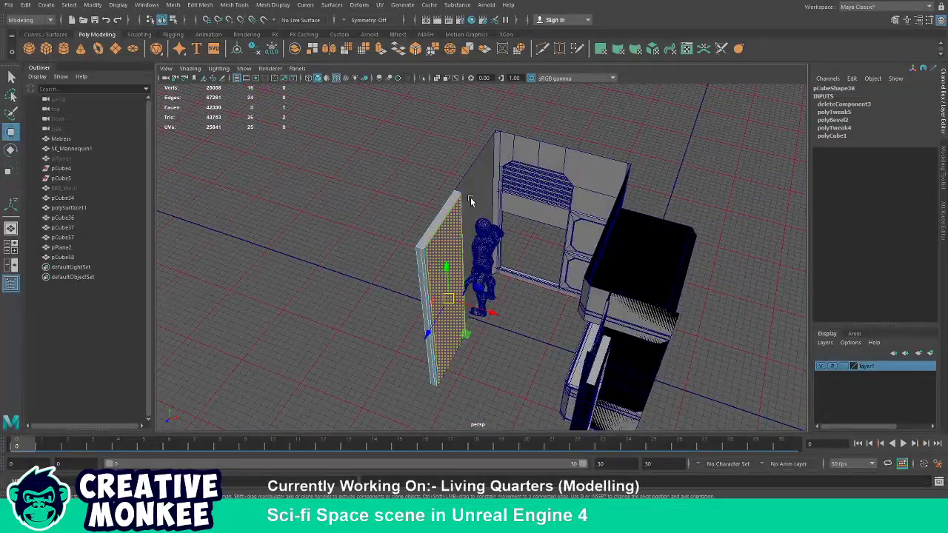
{"action": "left_click", "coordinate": [476, 226]}
{"action": "left_click_drag", "start_coordinate": [476, 226], "coordinate": [490, 398]}
{"action": "left_click", "coordinate": [489, 356]}
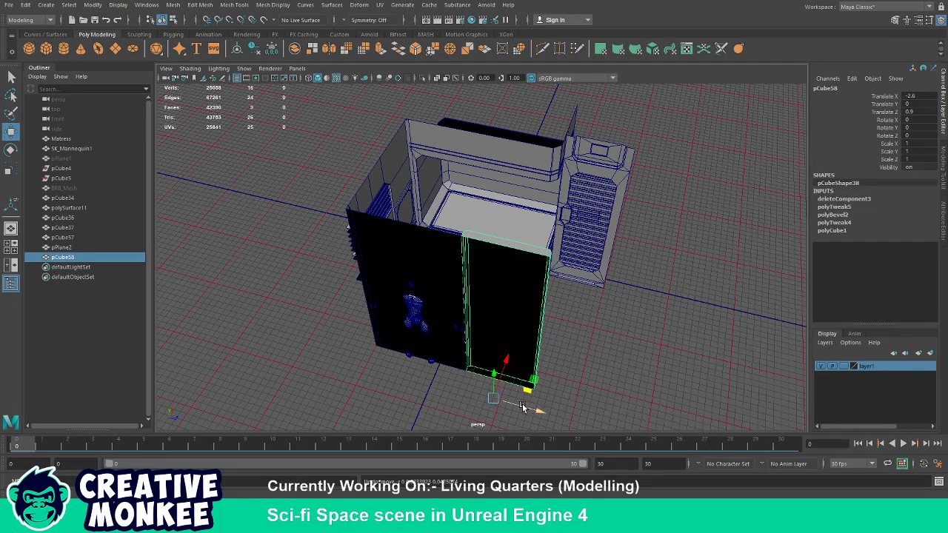
{"action": "left_click", "coordinate": [554, 394]}
{"action": "left_click_drag", "start_coordinate": [553, 395], "coordinate": [432, 360]}
{"action": "left_click", "coordinate": [451, 319]}
{"action": "left_click", "coordinate": [419, 326]}
{"action": "left_click", "coordinate": [427, 379]}
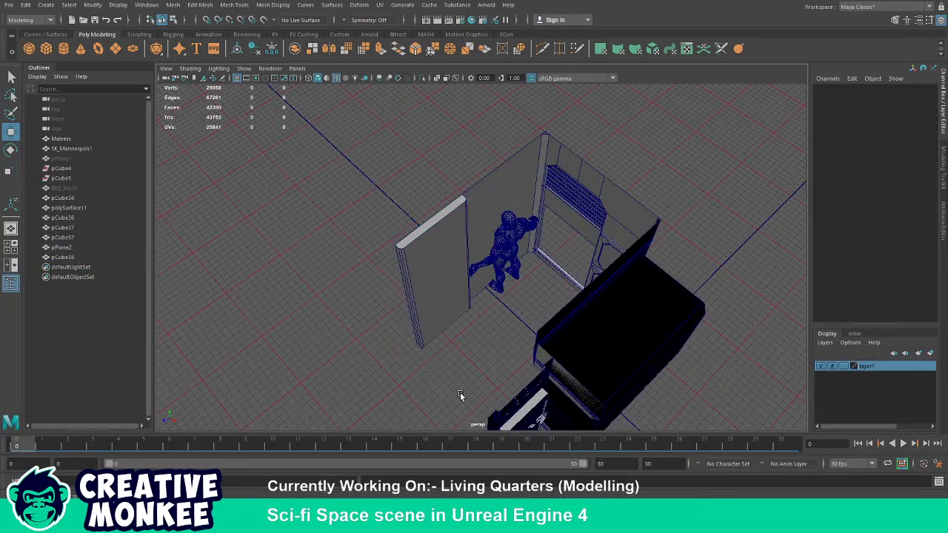
{"action": "left_click_drag", "start_coordinate": [460, 392], "coordinate": [442, 132]}
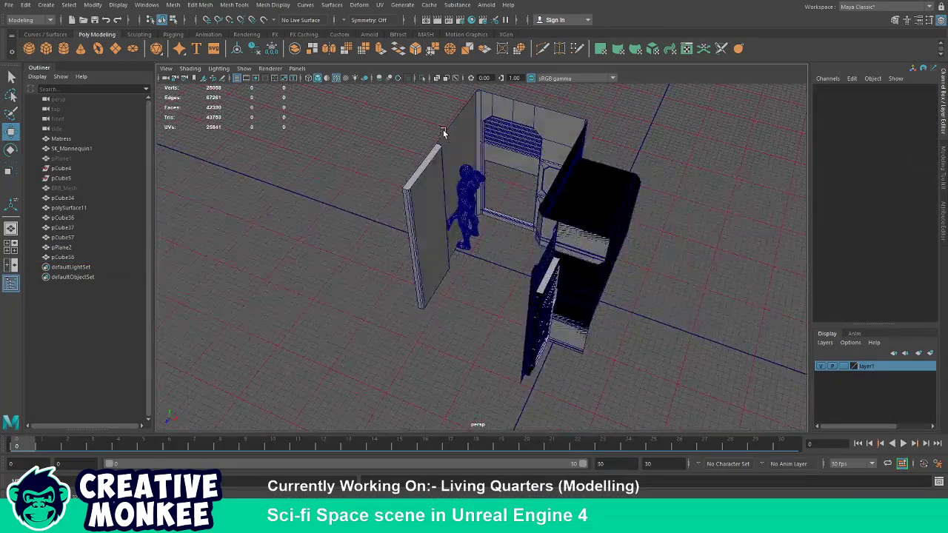
Duplicate the plane and move the copy to the left of the pillar.
{"action": "left_click", "coordinate": [457, 164]}
{"action": "key", "text": "ctrl+d"}
{"action": "left_click_drag", "start_coordinate": [463, 237], "coordinate": [419, 309]}
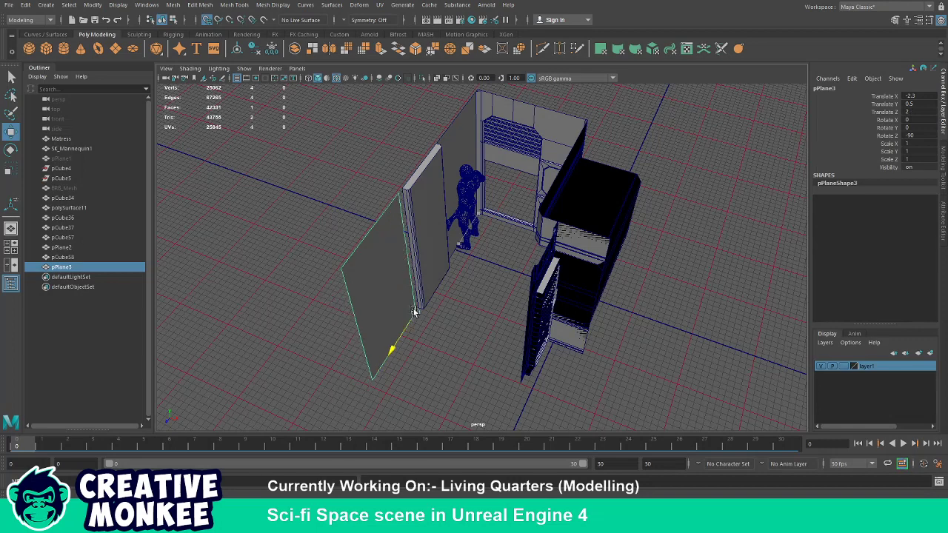
{"action": "left_click", "coordinate": [470, 360]}
{"action": "left_click_drag", "start_coordinate": [469, 360], "coordinate": [368, 300]}
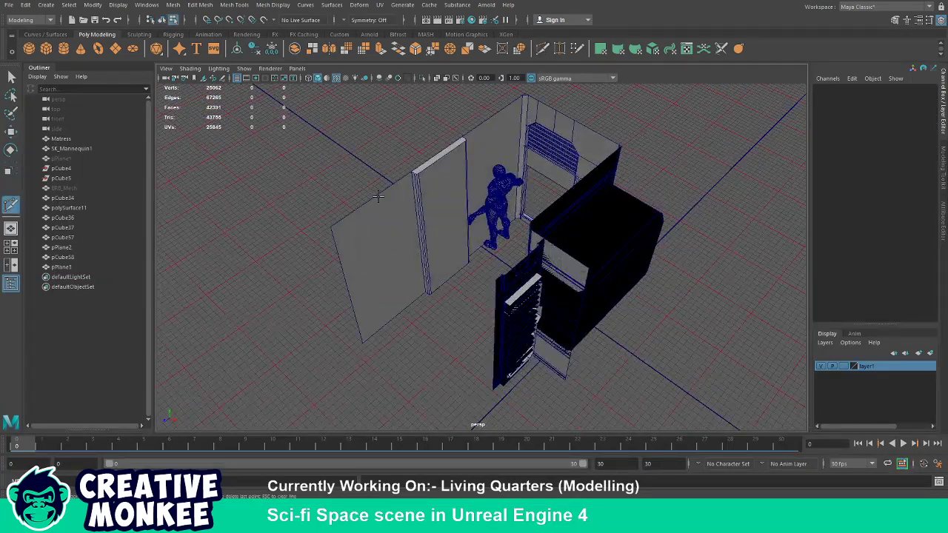
{"action": "left_click_drag", "start_coordinate": [363, 200], "coordinate": [421, 199]}
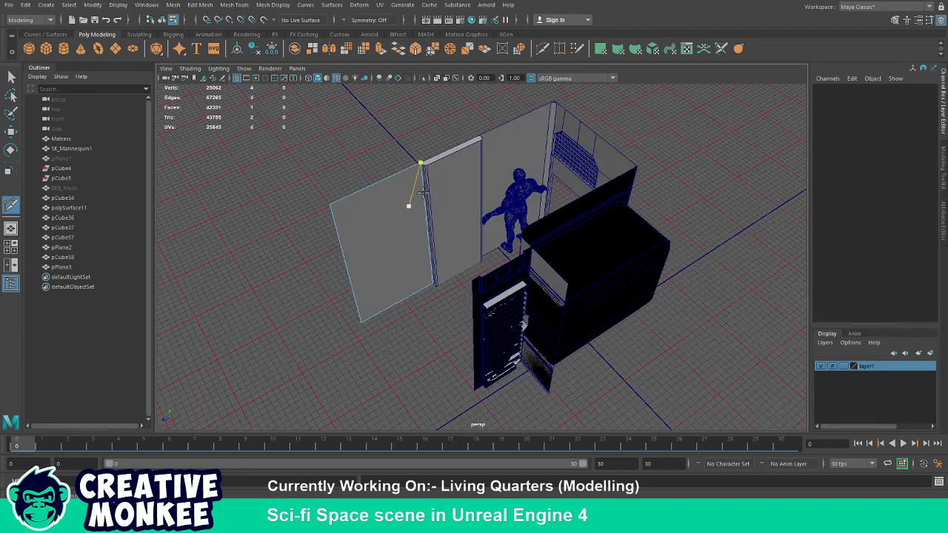
Try extruding the new panel's faces, then undo back to a single flat panel.
{"action": "key", "text": "w"}
{"action": "left_click", "coordinate": [385, 264]}
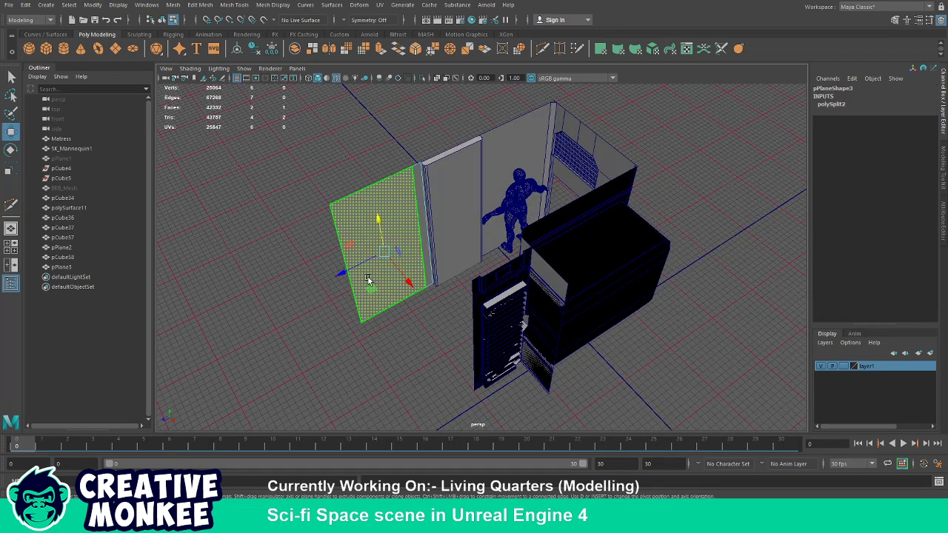
{"action": "left_click_drag", "start_coordinate": [371, 275], "coordinate": [348, 244]}
{"action": "key", "text": "ctrl+e"}
{"action": "left_click", "coordinate": [348, 222]}
{"action": "left_click", "coordinate": [322, 301]}
{"action": "key", "text": "ctrl+e"}
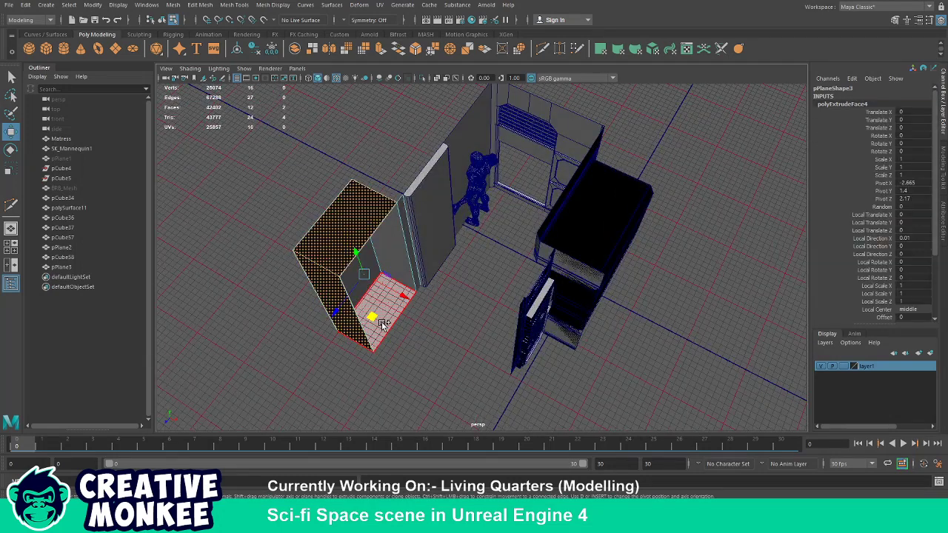
{"action": "key", "text": "ctrl+z"}
{"action": "key", "text": "ctrl+z"}
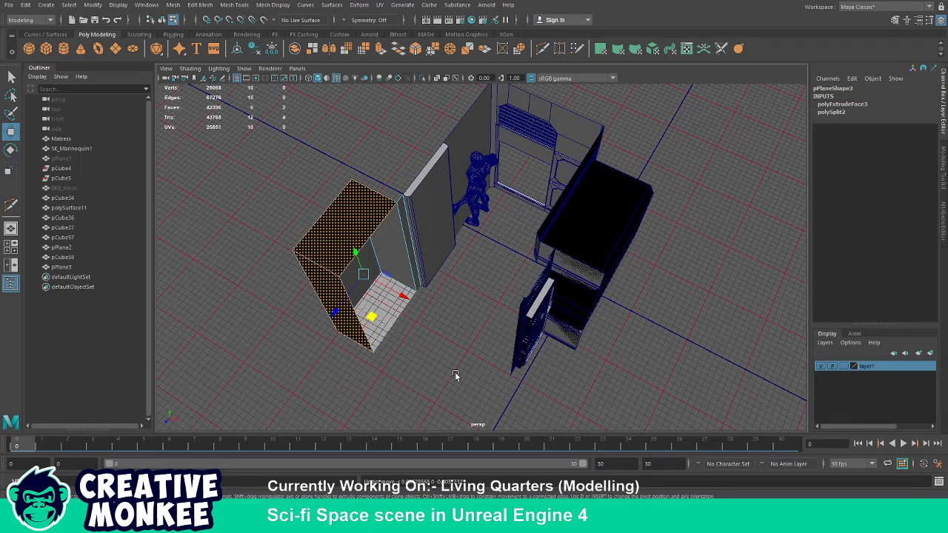
{"action": "key", "text": "ctrl+z"}
{"action": "key", "text": "ctrl+z"}
{"action": "key", "text": "ctrl+z"}
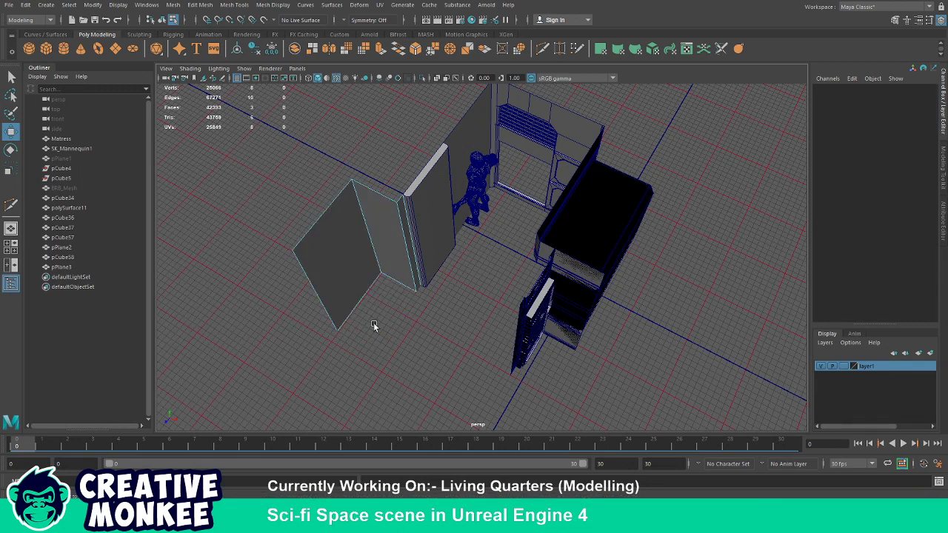
Widen the side panel by pulling its outer edge and slide its face left along X.
{"action": "left_click", "coordinate": [319, 299]}
{"action": "left_click_drag", "start_coordinate": [318, 299], "coordinate": [268, 343]}
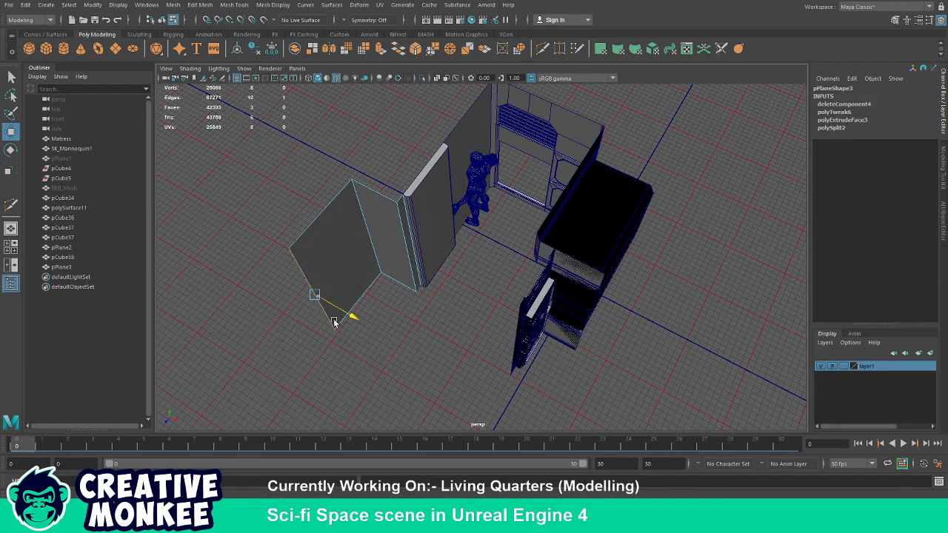
{"action": "key", "text": "F11"}
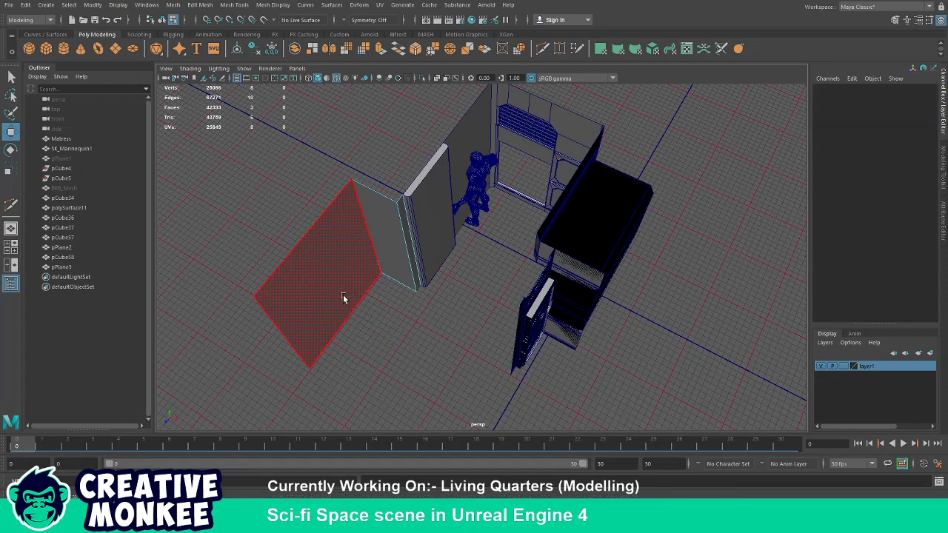
{"action": "left_click", "coordinate": [343, 294]}
{"action": "left_click_drag", "start_coordinate": [367, 304], "coordinate": [402, 318]}
{"action": "left_click_drag", "start_coordinate": [425, 348], "coordinate": [486, 308]}
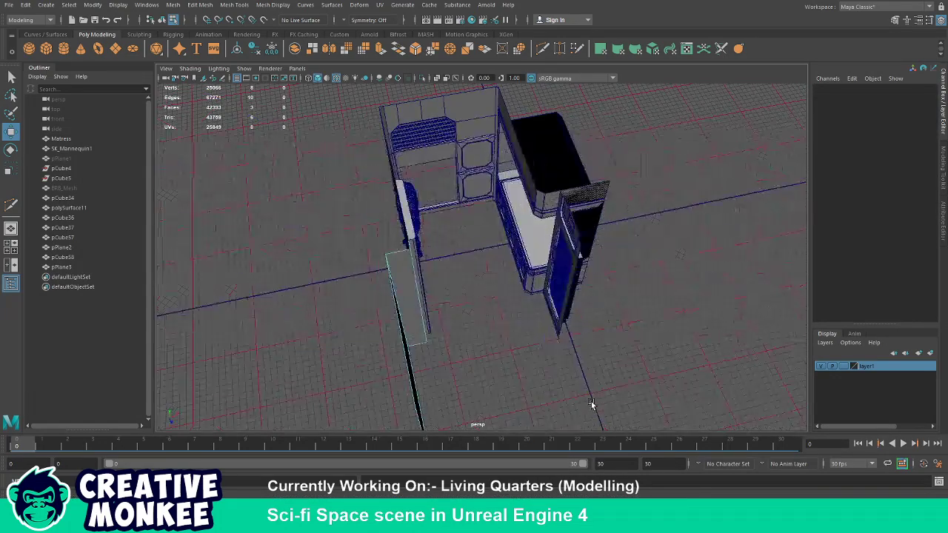
{"action": "left_click_drag", "start_coordinate": [418, 292], "coordinate": [413, 294]}
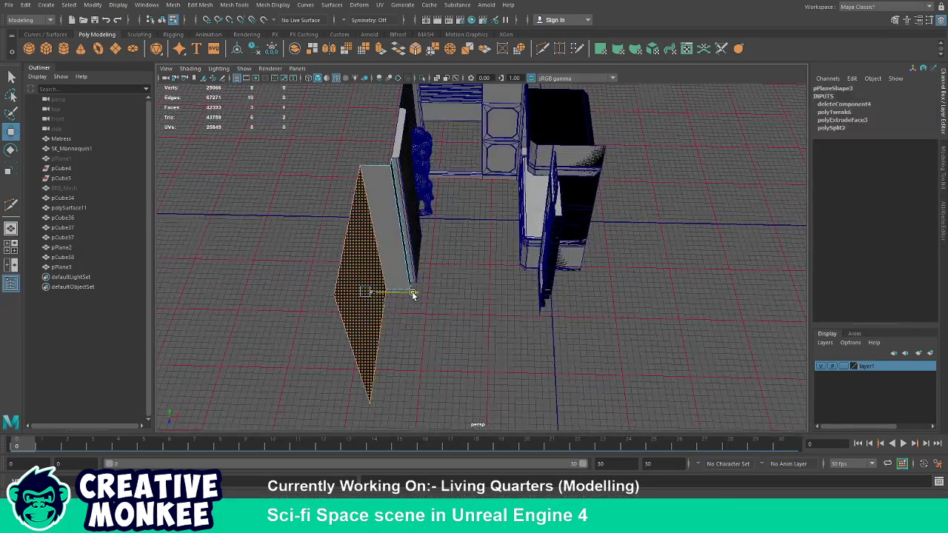
{"action": "left_click", "coordinate": [460, 319]}
{"action": "left_click_drag", "start_coordinate": [511, 371], "coordinate": [510, 274]}
Duplicate the slatted panel pCube34 and move the copy along Z flush beside the original.
{"action": "left_click", "coordinate": [480, 248]}
{"action": "key", "text": "ctrl+d"}
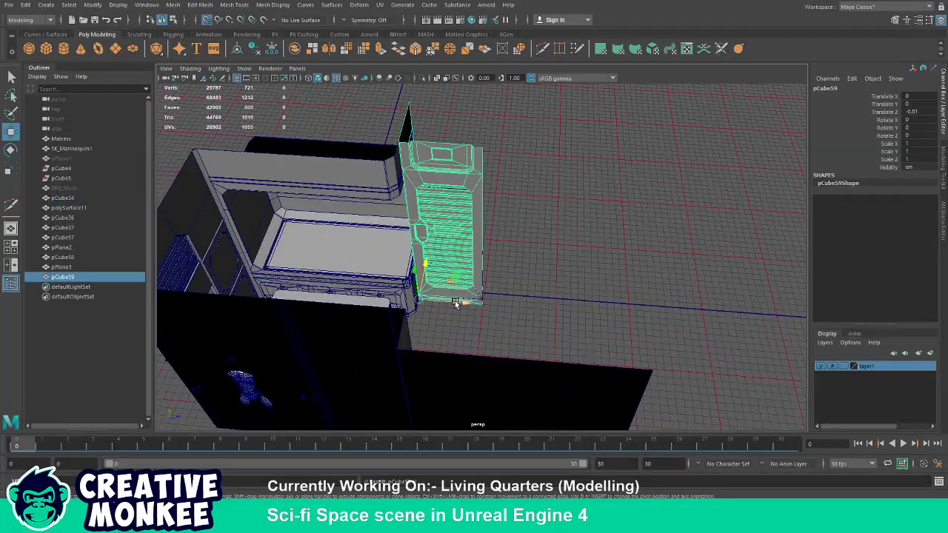
{"action": "left_click_drag", "start_coordinate": [455, 301], "coordinate": [483, 303]}
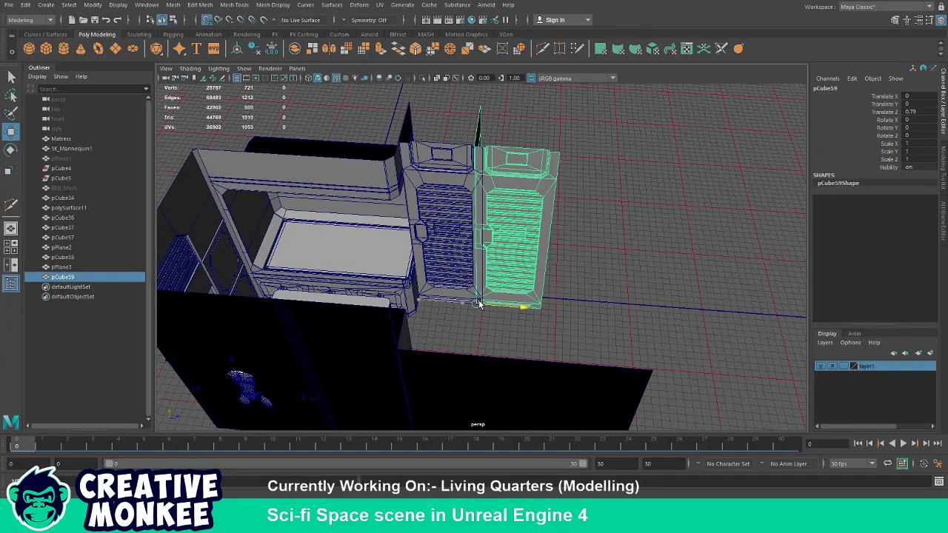
{"action": "left_click", "coordinate": [500, 318]}
{"action": "left_click_drag", "start_coordinate": [500, 319], "coordinate": [517, 328]}
{"action": "scroll", "scroll_direction": "up", "scroll_amount": 3}
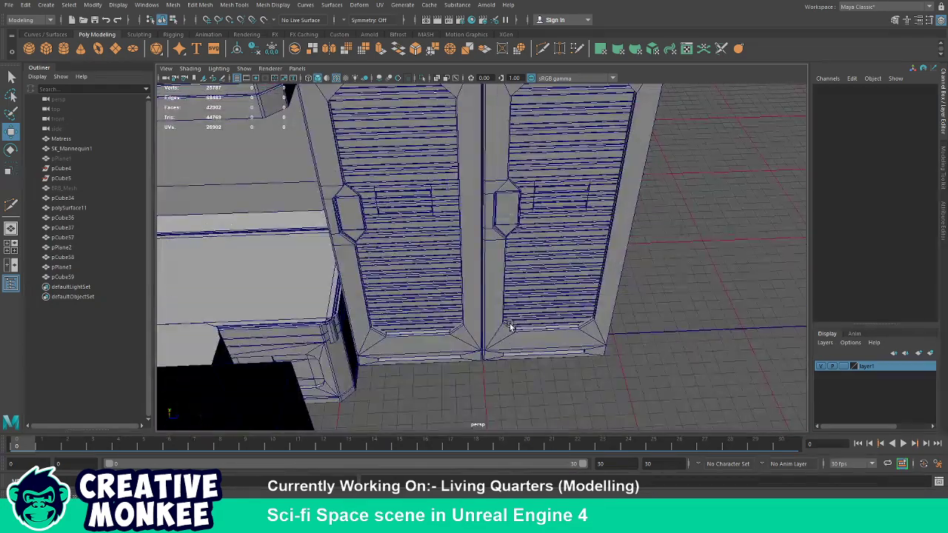
{"action": "left_click", "coordinate": [511, 348]}
{"action": "scroll", "scroll_direction": "up", "scroll_amount": 3}
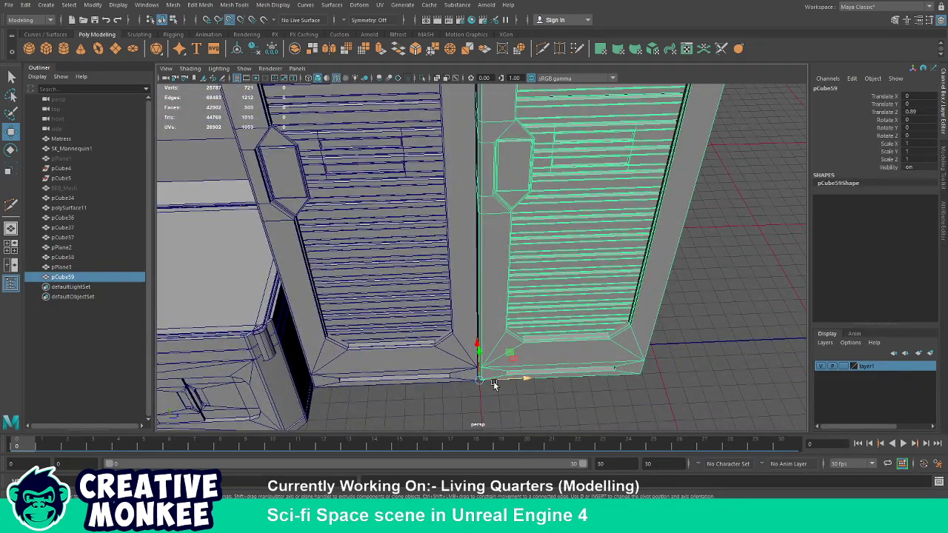
{"action": "left_click_drag", "start_coordinate": [493, 384], "coordinate": [526, 381]}
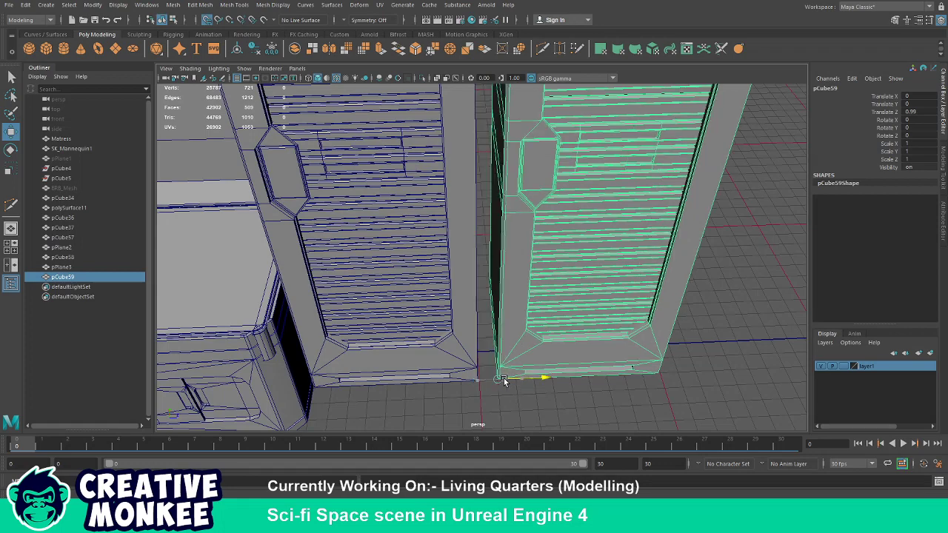
Inspect the edges of both panels in component mode, then return to object mode.
{"action": "left_click", "coordinate": [478, 328]}
{"action": "key", "text": "F8"}
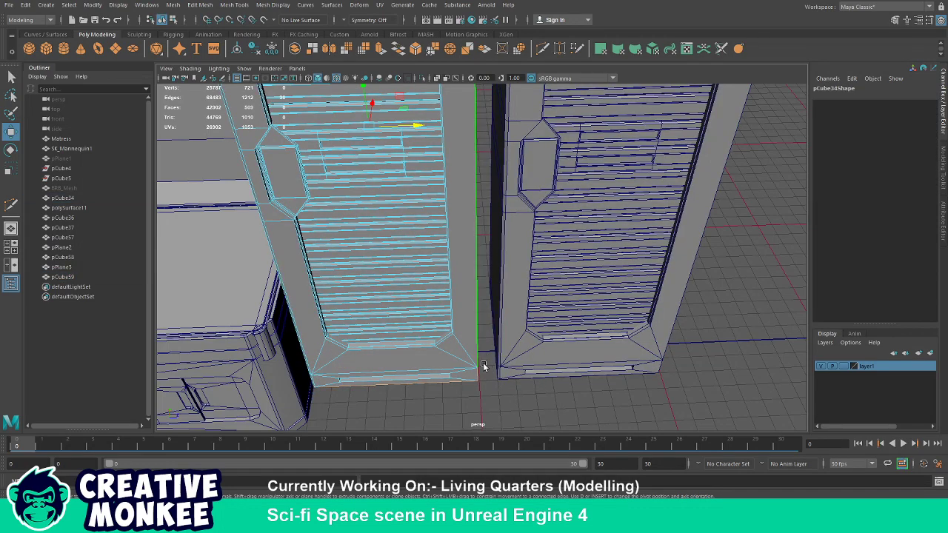
{"action": "left_click_drag", "start_coordinate": [492, 344], "coordinate": [483, 270]}
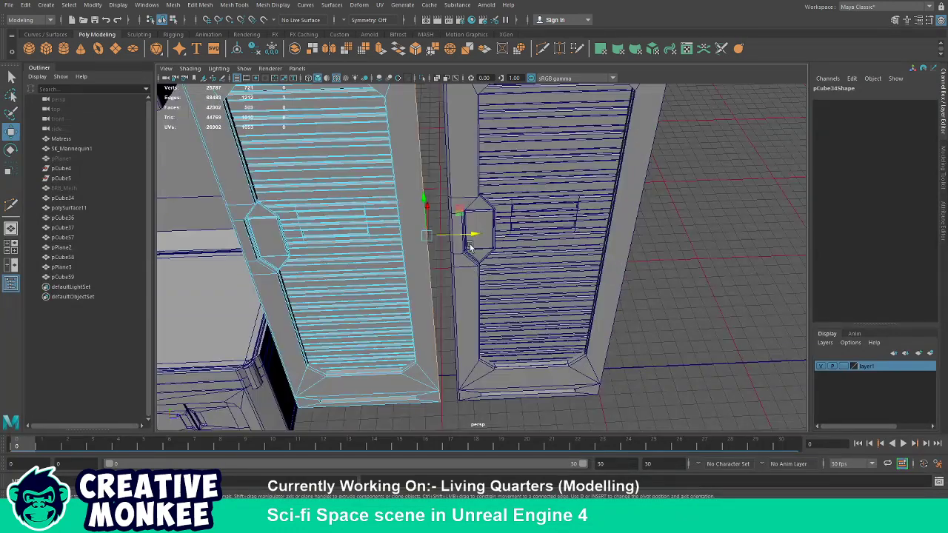
{"action": "left_click", "coordinate": [426, 354]}
{"action": "left_click", "coordinate": [479, 385]}
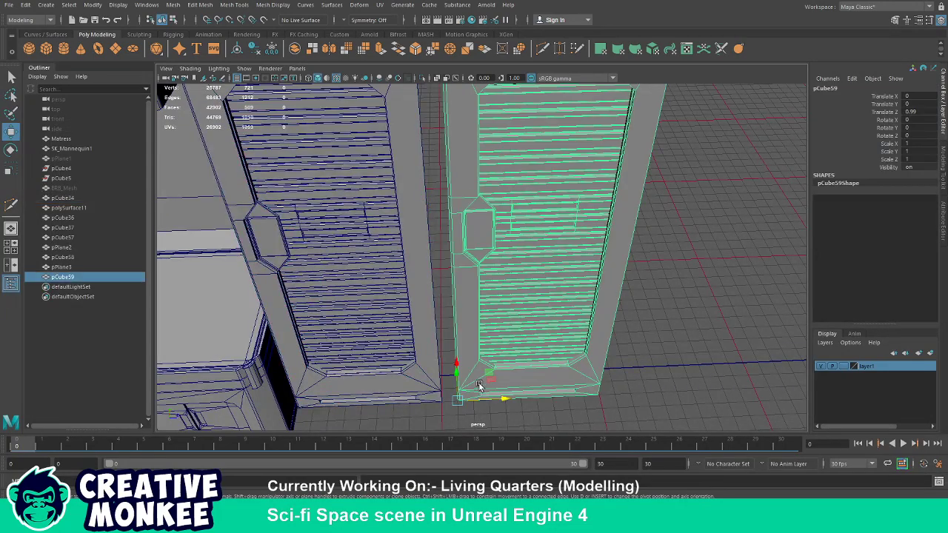
{"action": "left_click", "coordinate": [635, 378]}
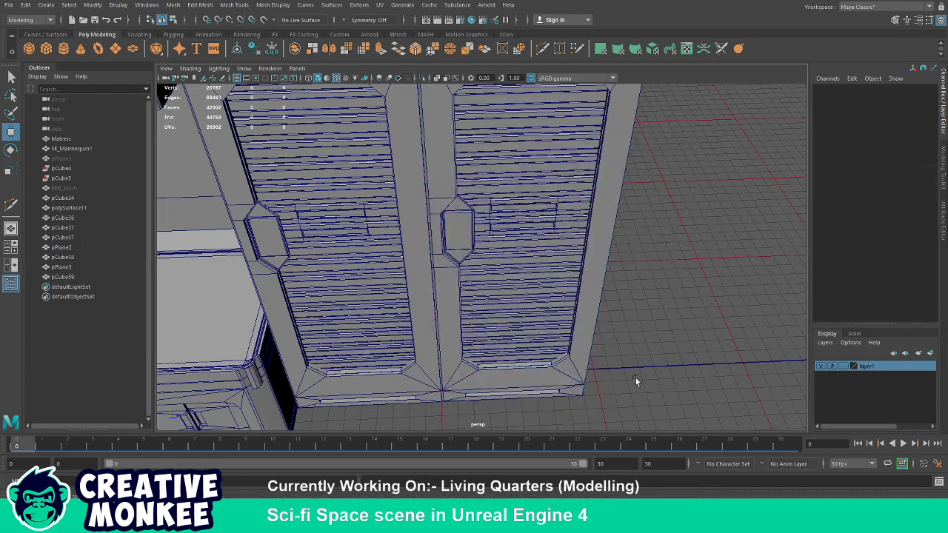
{"action": "left_click_drag", "start_coordinate": [635, 377], "coordinate": [595, 350]}
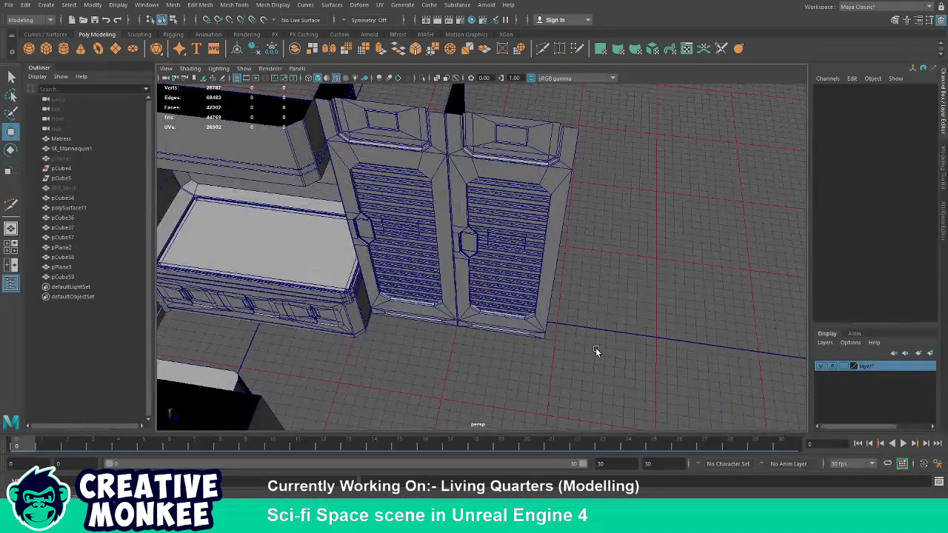
{"action": "left_click", "coordinate": [547, 288]}
{"action": "key", "text": "F8"}
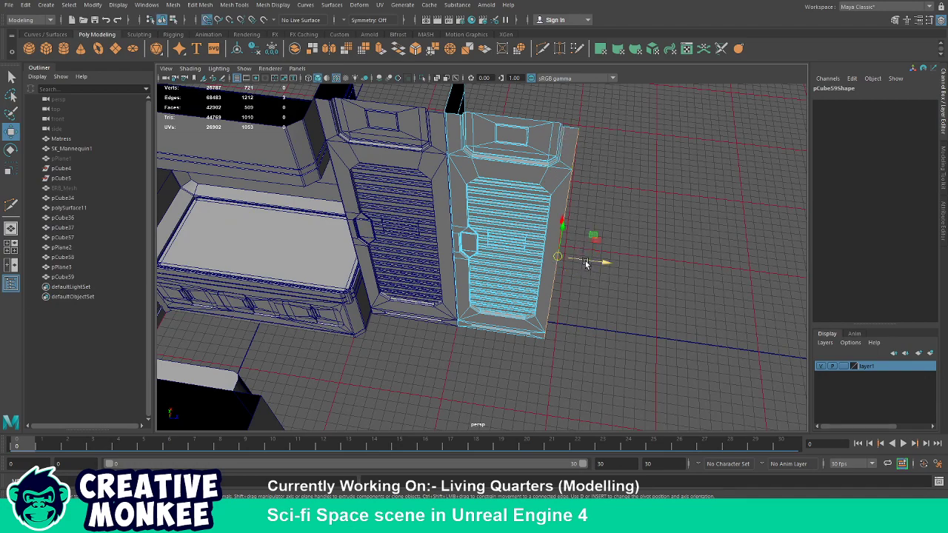
{"action": "key", "text": "F8"}
{"action": "left_click", "coordinate": [590, 368]}
{"action": "left_click_drag", "start_coordinate": [579, 365], "coordinate": [398, 278]}
Extrude pPlane3's edge outward into a new wall section.
{"action": "left_click", "coordinate": [387, 305]}
{"action": "key", "text": "F10"}
{"action": "left_click", "coordinate": [383, 287]}
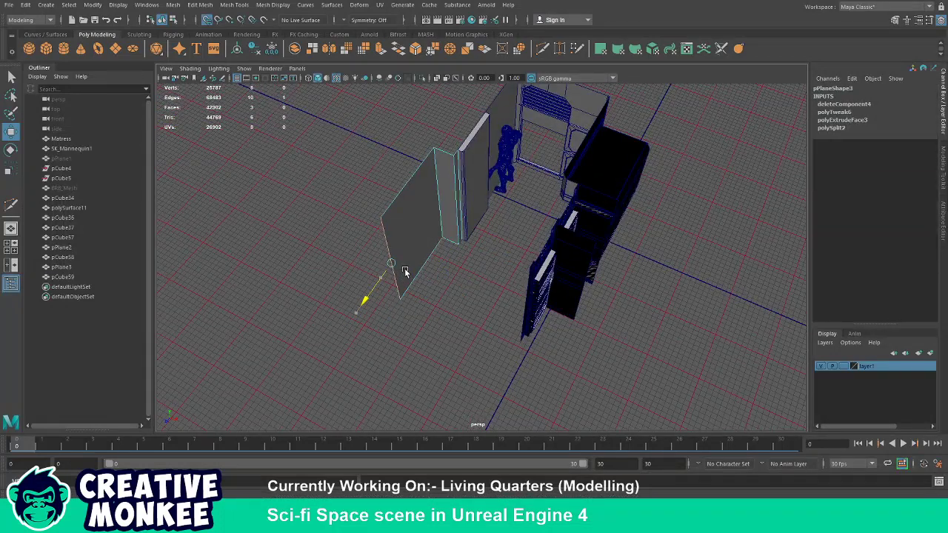
{"action": "left_click", "coordinate": [448, 347]}
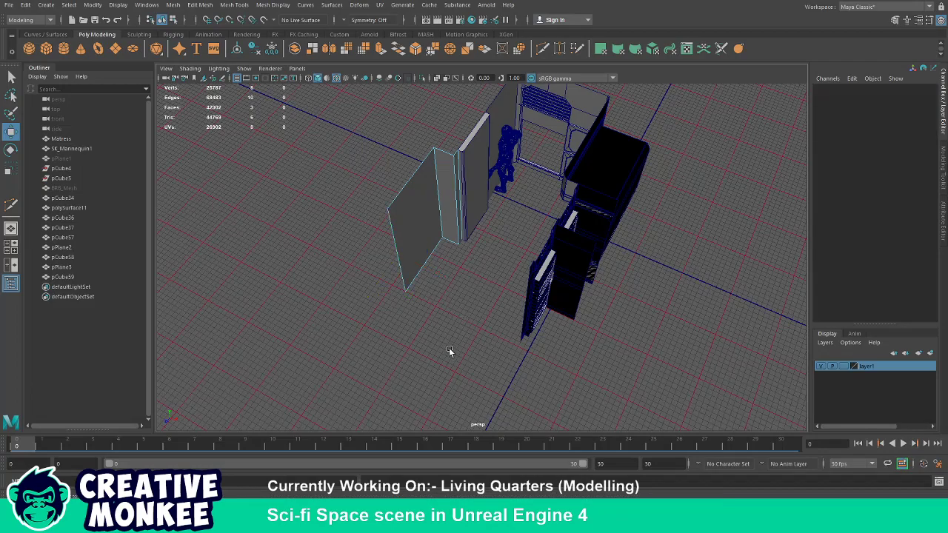
{"action": "left_click_drag", "start_coordinate": [449, 348], "coordinate": [423, 340]}
{"action": "left_click_drag", "start_coordinate": [447, 303], "coordinate": [518, 294]}
{"action": "left_click", "coordinate": [405, 303]}
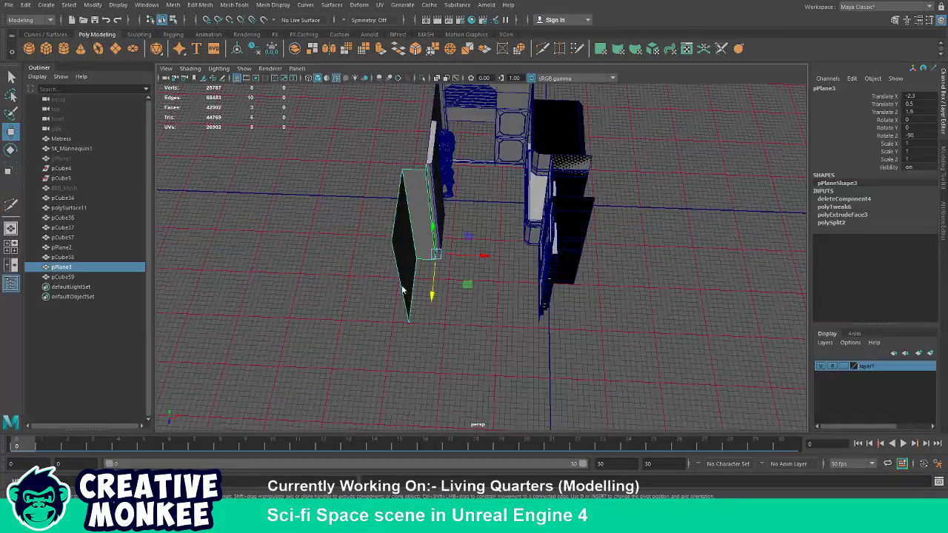
{"action": "key", "text": "ctrl+e"}
{"action": "left_click_drag", "start_coordinate": [454, 301], "coordinate": [542, 297]}
Reshape the extruded strip and extrude the edge again for another wall section.
{"action": "left_click_drag", "start_coordinate": [544, 316], "coordinate": [609, 271]}
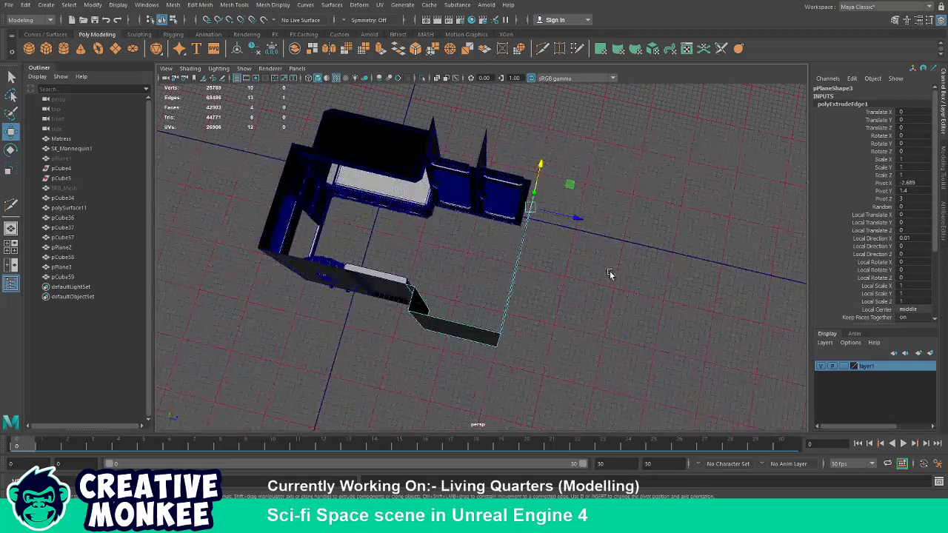
{"action": "left_click_drag", "start_coordinate": [566, 212], "coordinate": [533, 247]}
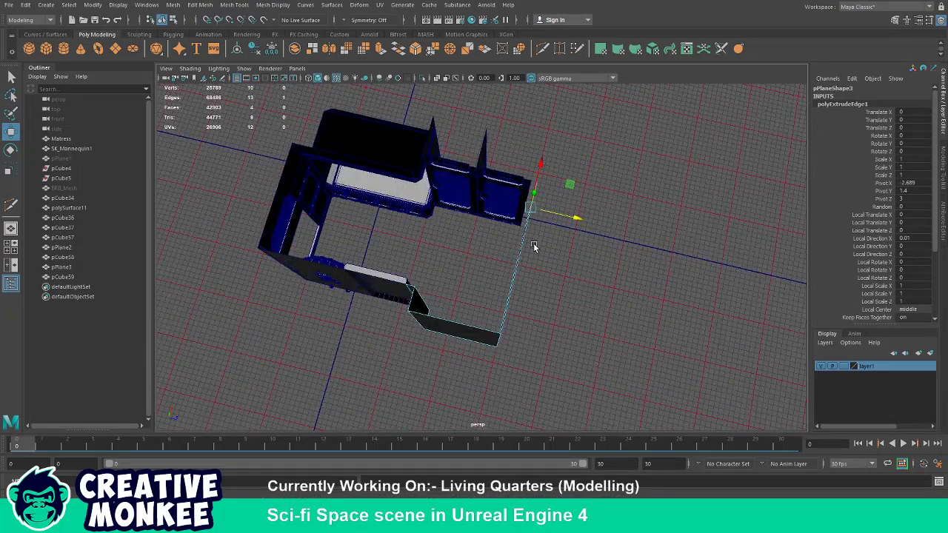
{"action": "scroll", "scroll_direction": "up", "scroll_amount": 3}
{"action": "left_click_drag", "start_coordinate": [433, 328], "coordinate": [496, 331]}
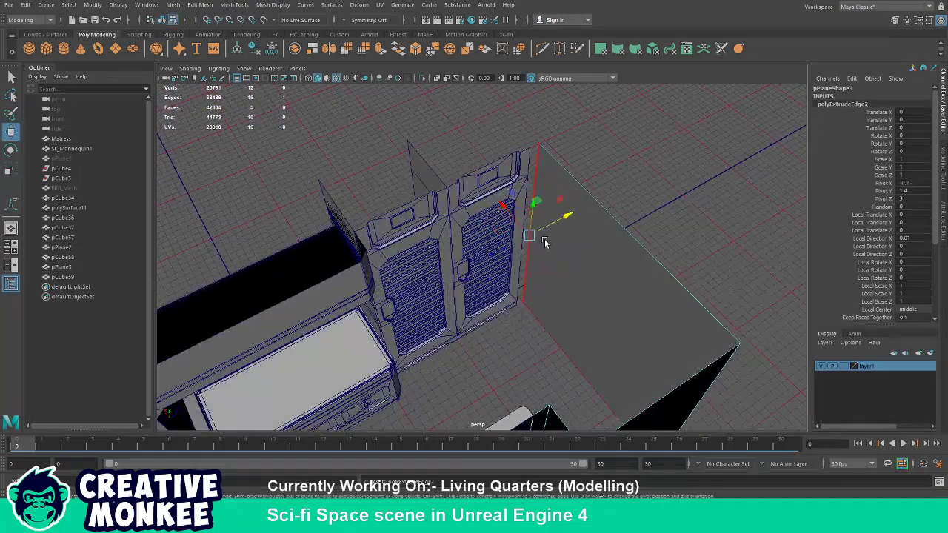
{"action": "key", "text": "ctrl+e"}
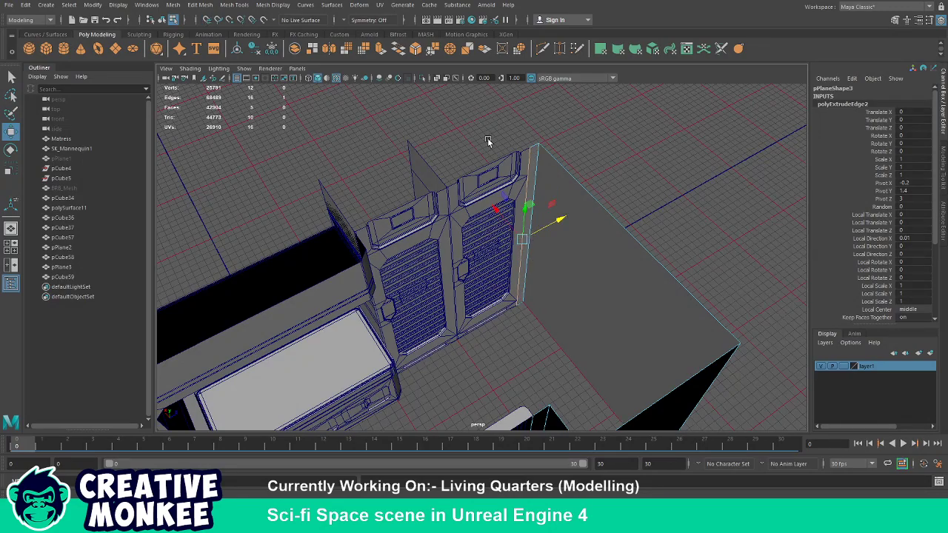
{"action": "left_click", "coordinate": [537, 144]}
{"action": "left_click_drag", "start_coordinate": [538, 144], "coordinate": [553, 163]}
{"action": "scroll", "scroll_direction": "down", "scroll_amount": 3}
{"action": "left_click_drag", "start_coordinate": [508, 229], "coordinate": [321, 294]}
{"action": "scroll", "scroll_direction": "up", "scroll_amount": 3}
{"action": "scroll", "scroll_direction": "up", "scroll_amount": 3}
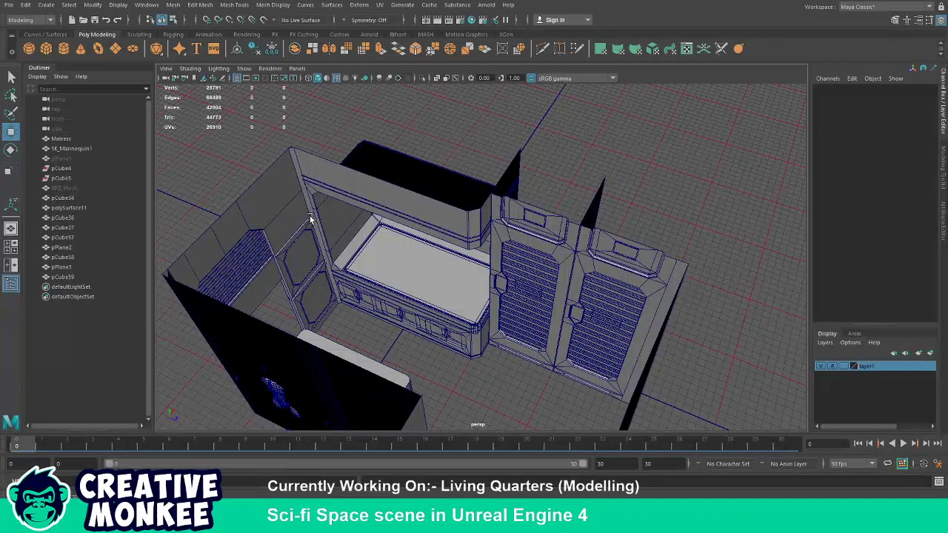
Duplicate the left door post, rotate it -90 in Y, and move it to the wall corner.
{"action": "left_click", "coordinate": [306, 215]}
{"action": "key", "text": "ctrl+d"}
{"action": "left_click_drag", "start_coordinate": [313, 156], "coordinate": [511, 218]}
{"action": "key", "text": "e"}
{"action": "key", "text": "w"}
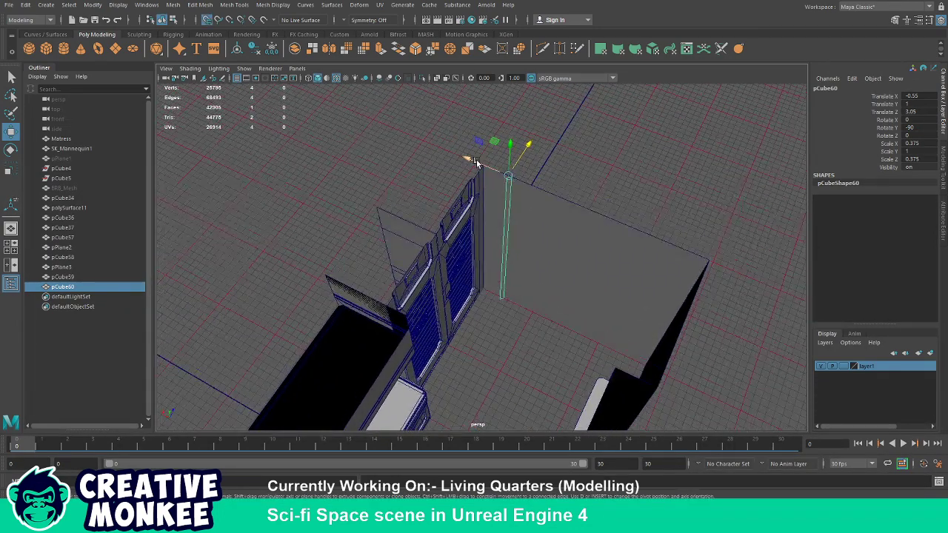
{"action": "left_click_drag", "start_coordinate": [453, 148], "coordinate": [390, 250]}
{"action": "left_click", "coordinate": [543, 164]}
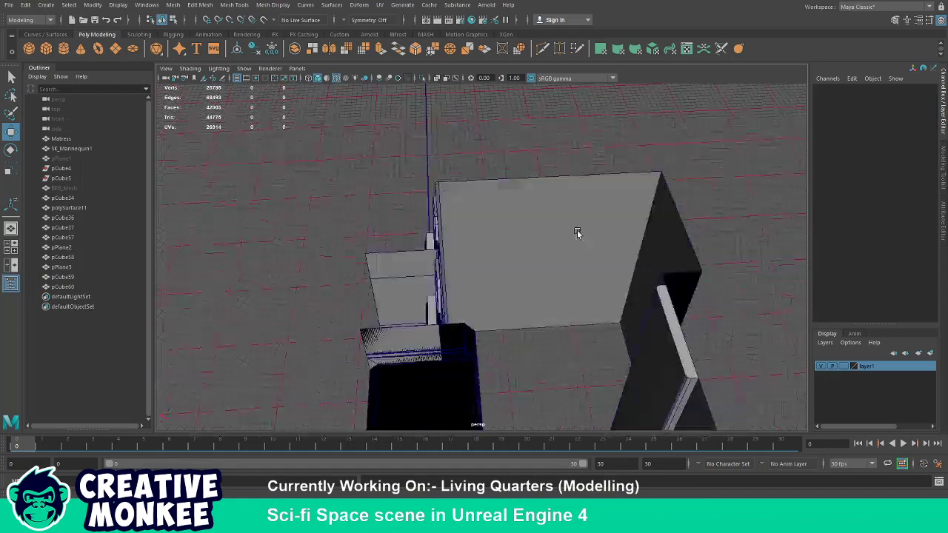
{"action": "left_click", "coordinate": [390, 251]}
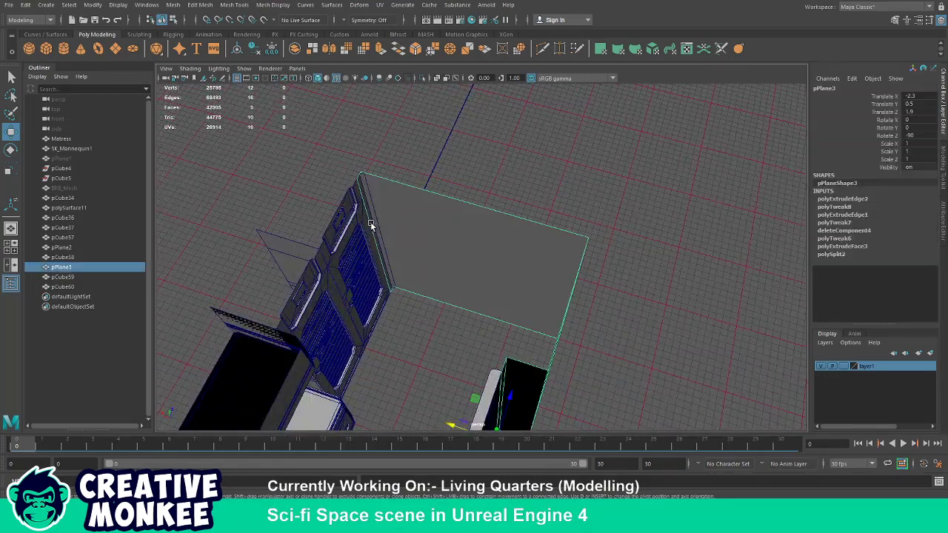
{"action": "key", "text": "ctrl+h"}
{"action": "left_click_drag", "start_coordinate": [392, 229], "coordinate": [548, 315]}
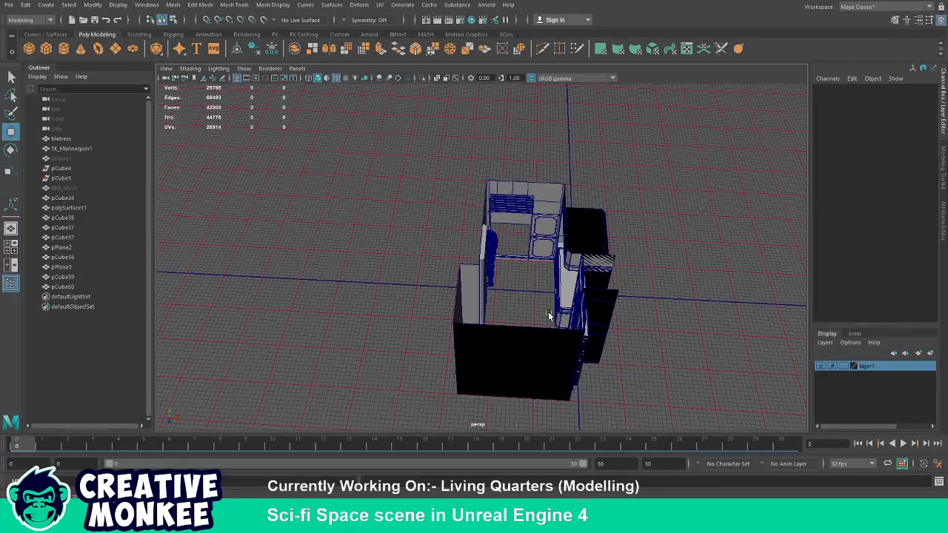
{"action": "scroll", "scroll_direction": "up", "scroll_amount": 3}
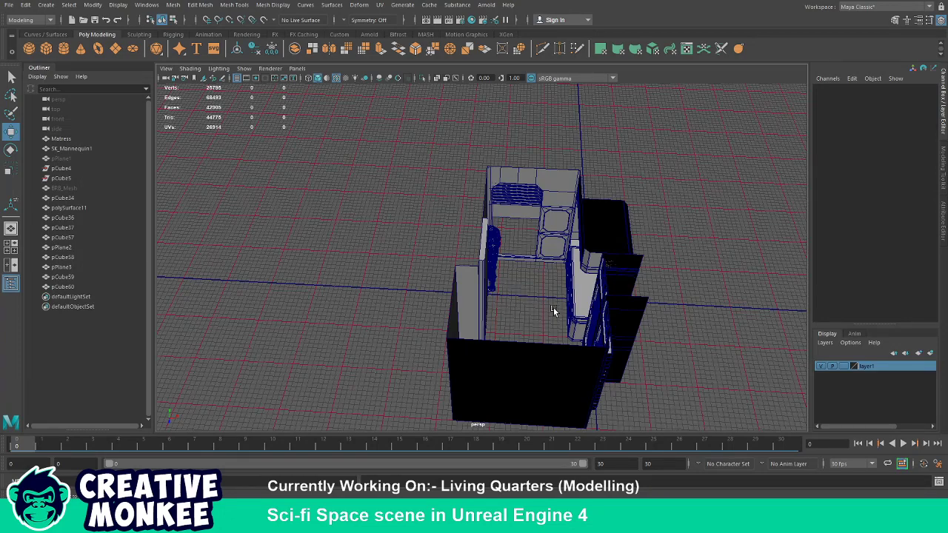
{"action": "left_click_drag", "start_coordinate": [552, 311], "coordinate": [583, 325]}
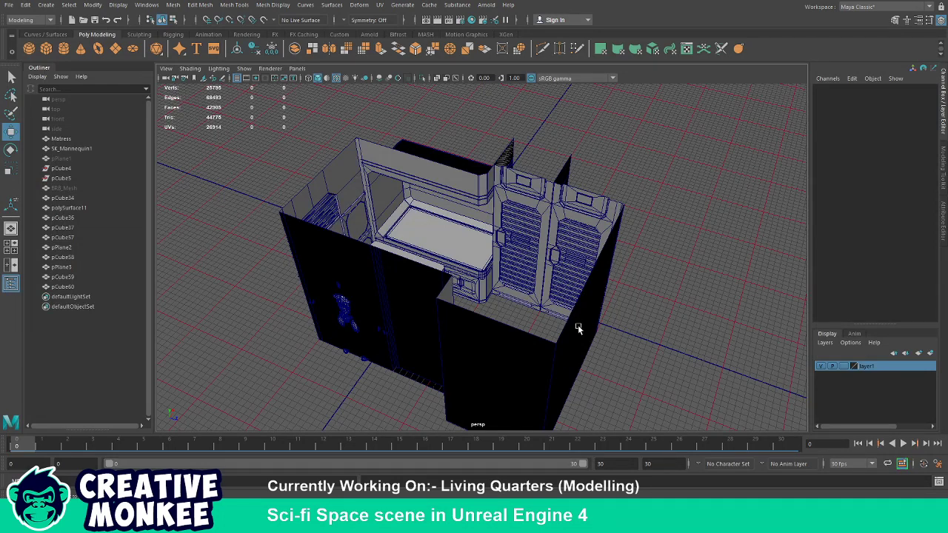
{"action": "left_click_drag", "start_coordinate": [578, 325], "coordinate": [403, 326]}
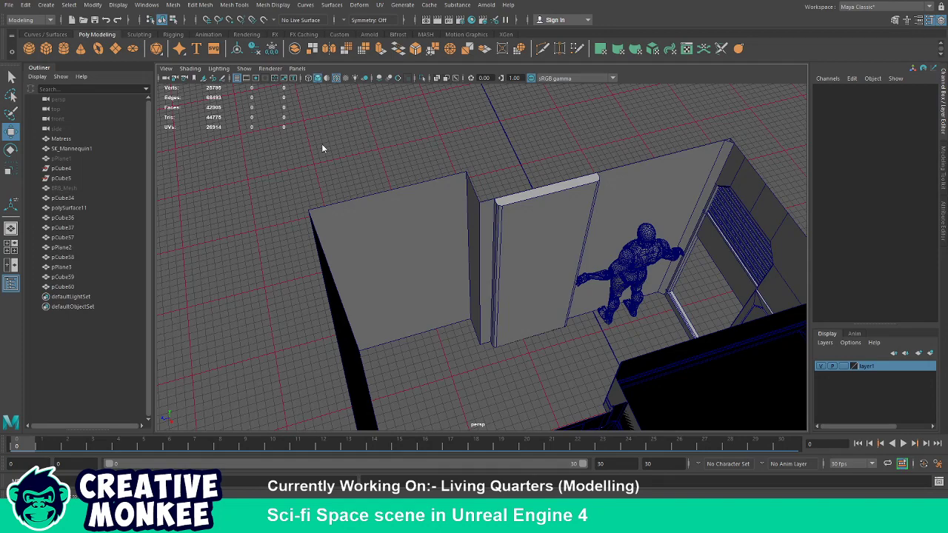
{"action": "left_click_drag", "start_coordinate": [451, 348], "coordinate": [780, 225]}
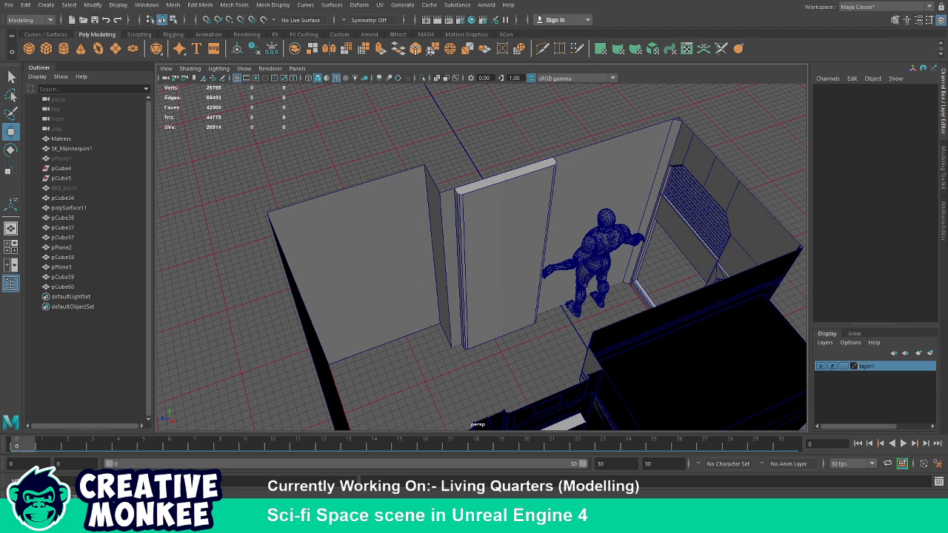
Select the left wall slab and its thin side strip.
{"action": "left_click", "coordinate": [454, 319]}
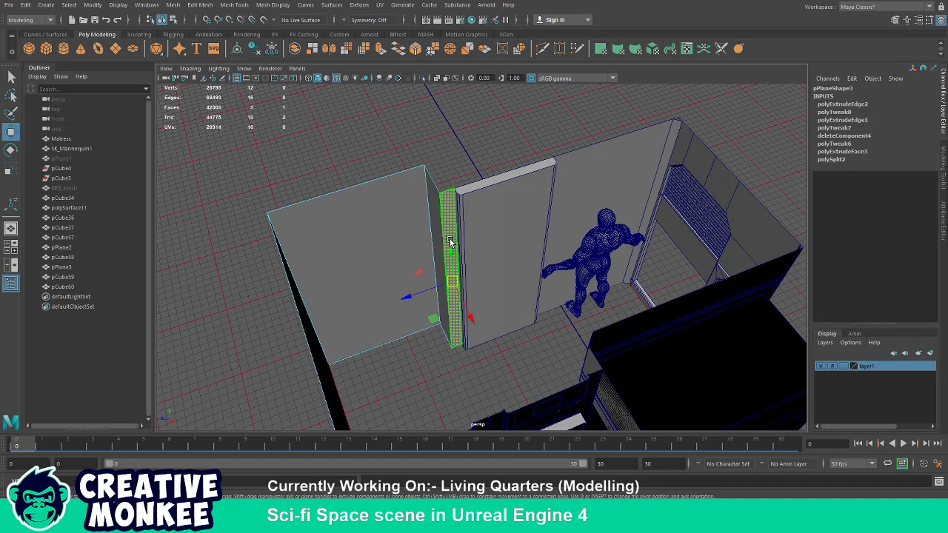
{"action": "left_click", "coordinate": [450, 240]}
{"action": "left_click", "coordinate": [439, 236]}
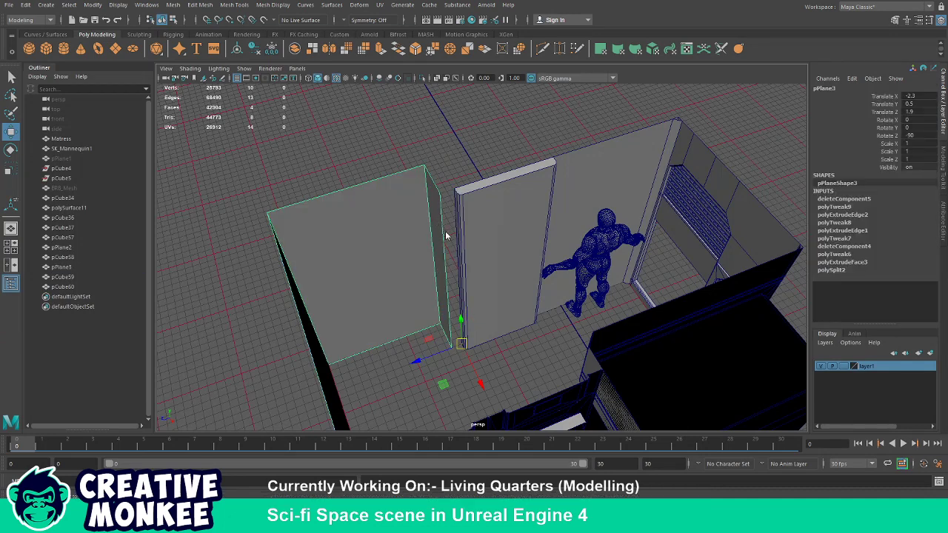
{"action": "left_click", "coordinate": [441, 241]}
{"action": "left_click", "coordinate": [438, 276]}
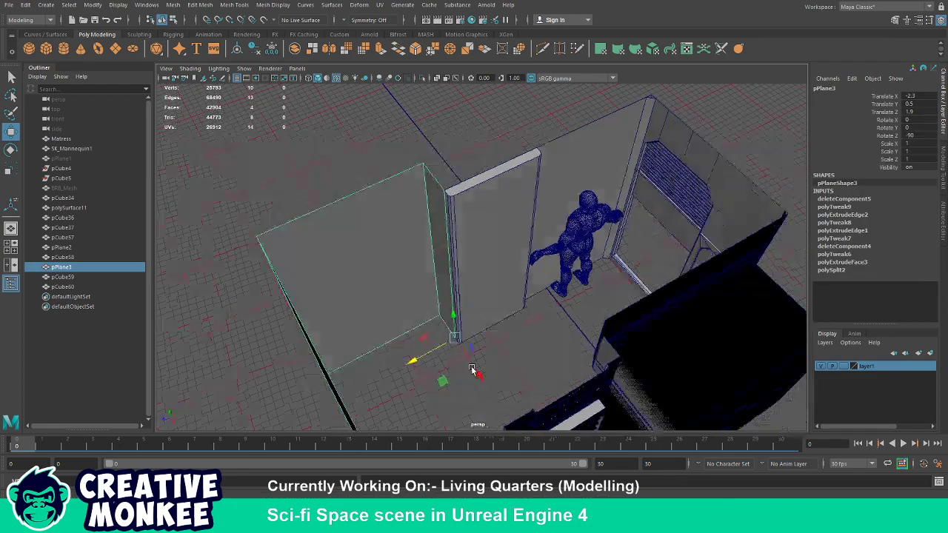
{"action": "left_click_drag", "start_coordinate": [418, 325], "coordinate": [462, 377]}
{"action": "left_click", "coordinate": [496, 382]}
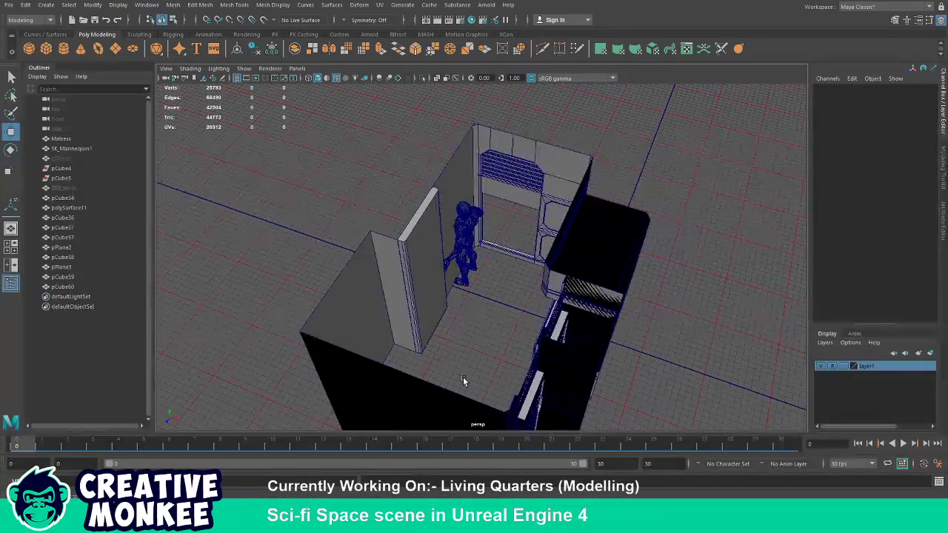
Duplicate the door-frame trim pCube37 and move the copy to the left wall's front edge.
{"action": "left_click", "coordinate": [471, 154]}
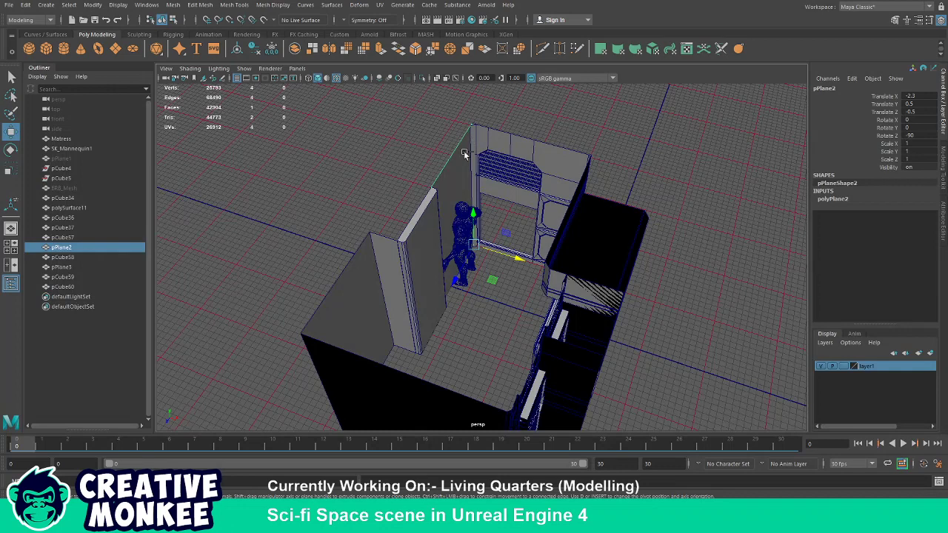
{"action": "key", "text": "q"}
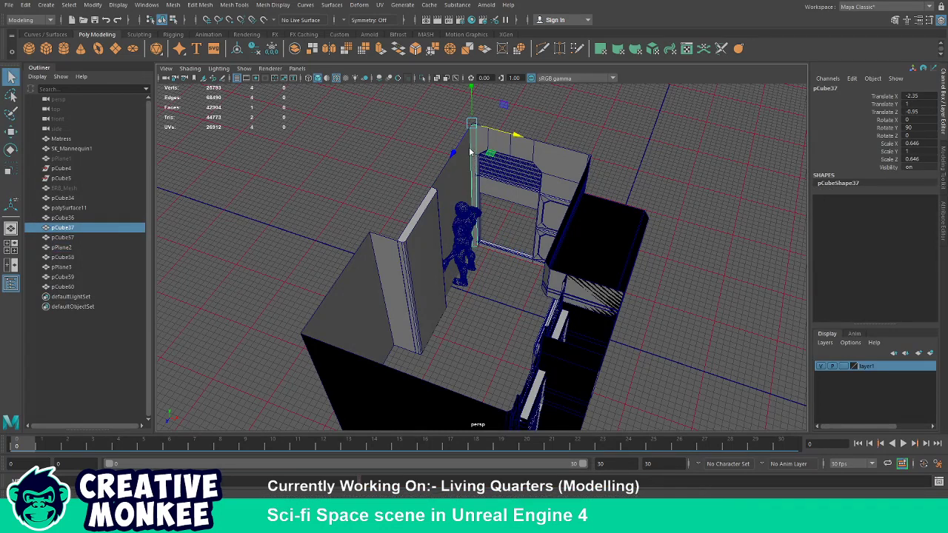
{"action": "key", "text": "w"}
{"action": "key", "text": "ctrl+v"}
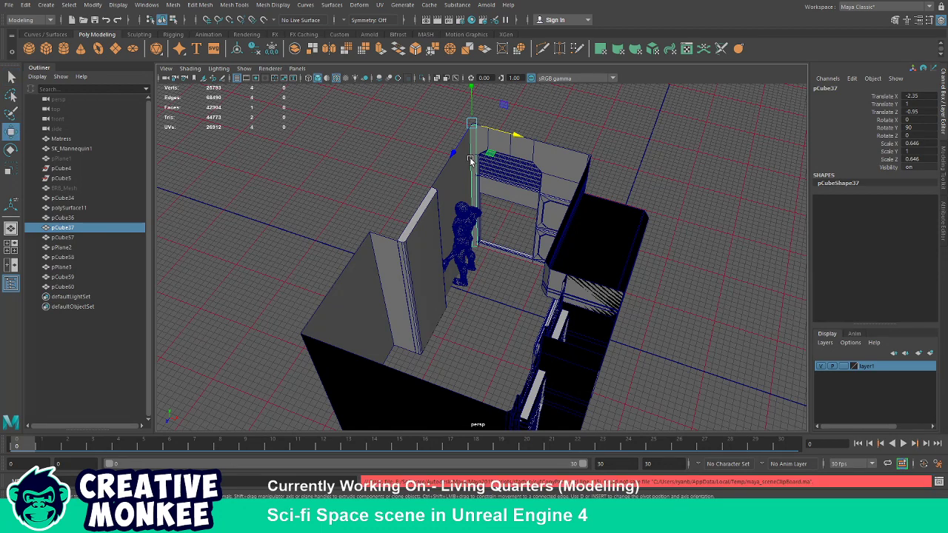
{"action": "key", "text": "ctrl+d"}
{"action": "left_click_drag", "start_coordinate": [471, 155], "coordinate": [487, 311]}
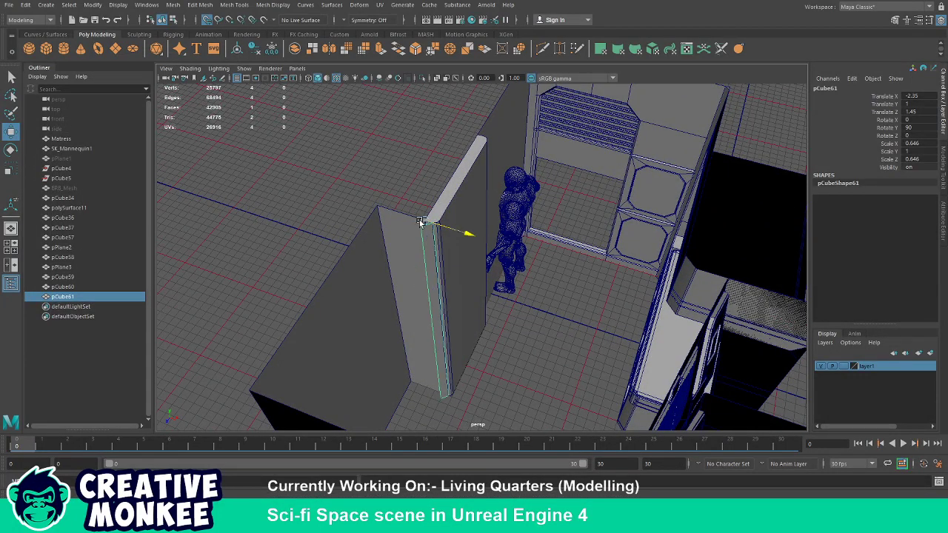
Nudge the left wall slab's thin side face slightly.
{"action": "left_click", "coordinate": [414, 275]}
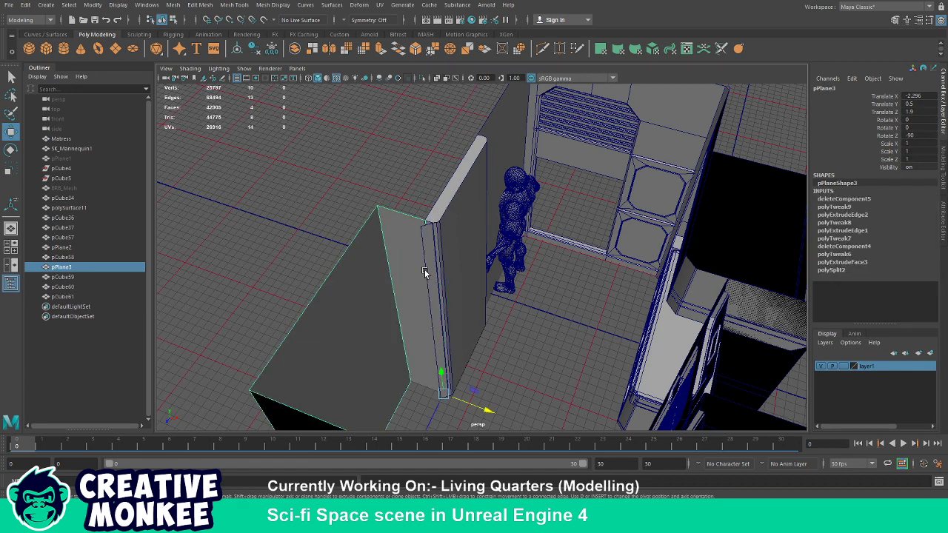
{"action": "key", "text": "F9"}
{"action": "left_click", "coordinate": [400, 220]}
{"action": "key", "text": "F11"}
{"action": "left_click", "coordinate": [396, 348]}
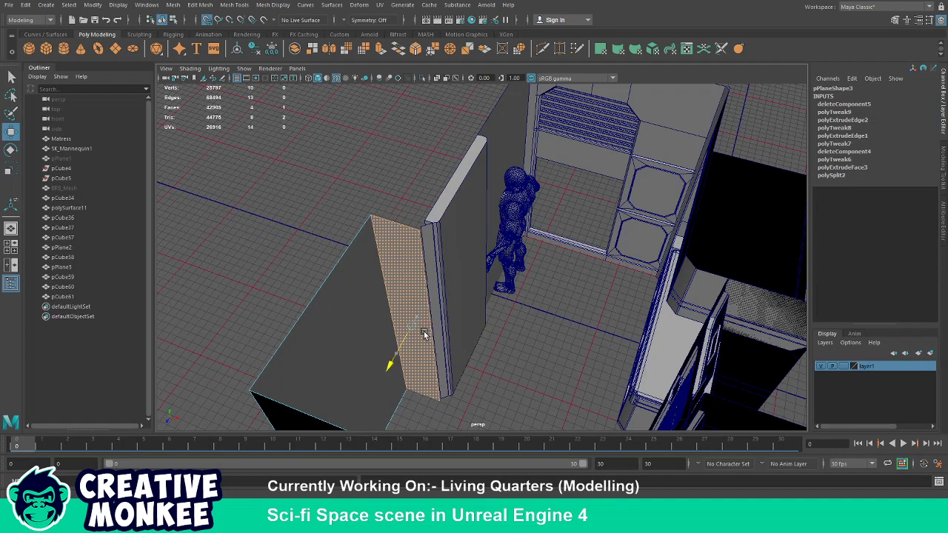
{"action": "key", "text": "w"}
{"action": "left_click_drag", "start_coordinate": [403, 350], "coordinate": [436, 394]}
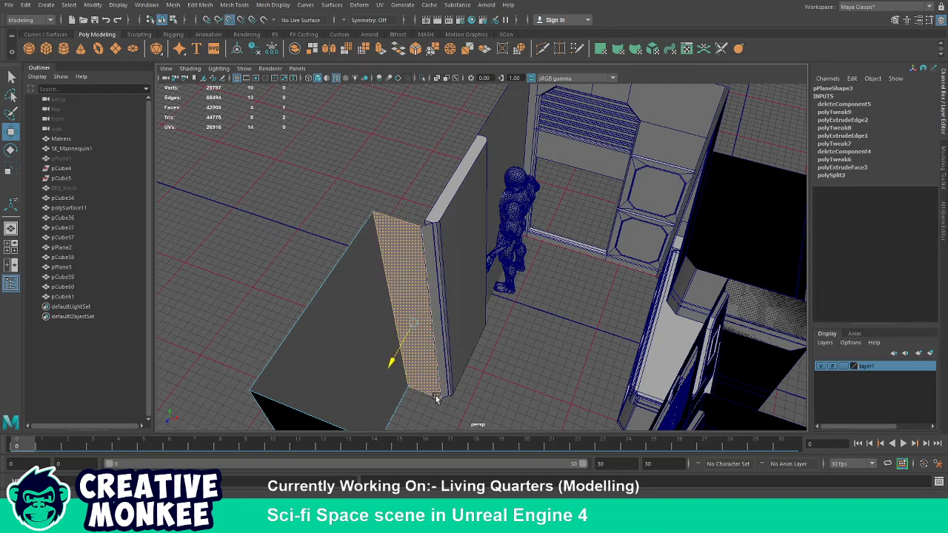
{"action": "left_click", "coordinate": [314, 232]}
{"action": "left_click_drag", "start_coordinate": [314, 232], "coordinate": [385, 310]}
Delete the duplicated trim piece pCube61 from among the overlapping wall pieces.
{"action": "left_click", "coordinate": [370, 303]}
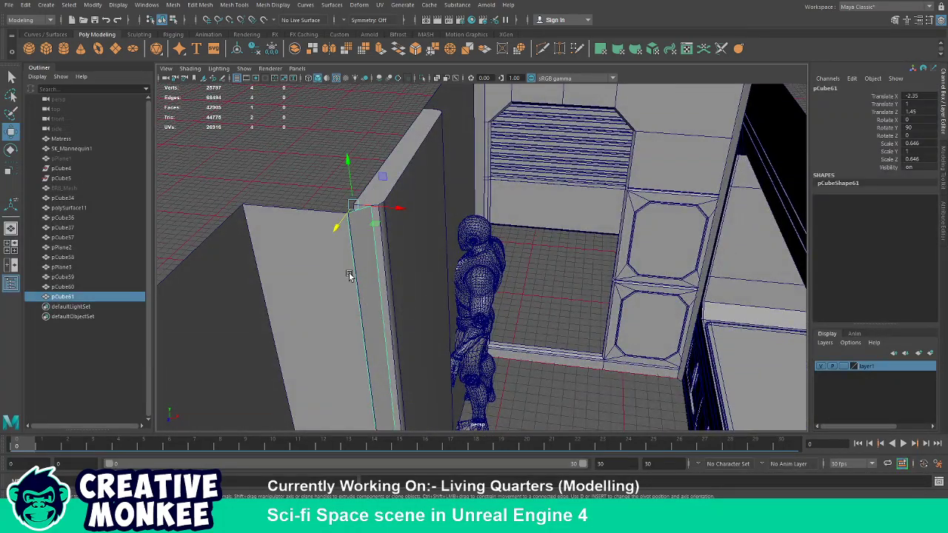
{"action": "left_click_drag", "start_coordinate": [349, 273], "coordinate": [397, 345]}
{"action": "left_click", "coordinate": [446, 357]}
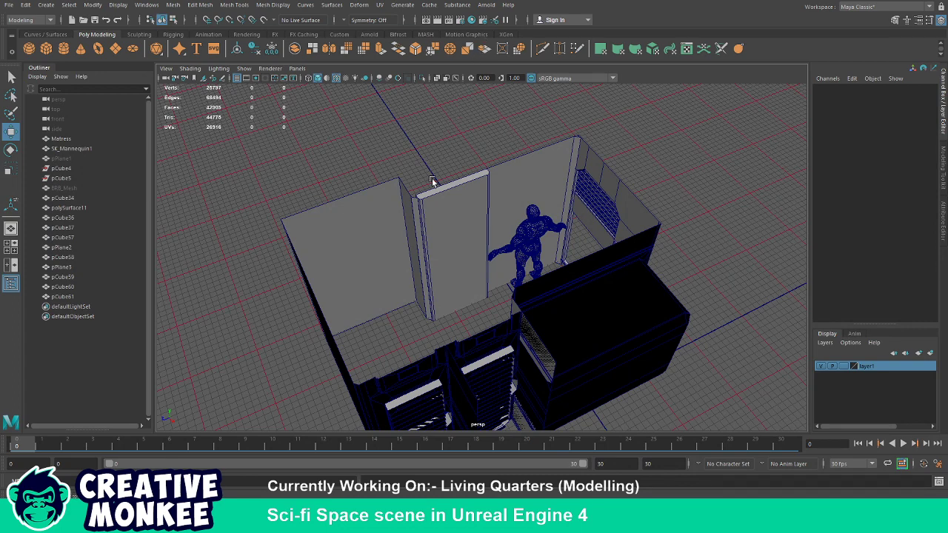
{"action": "left_click", "coordinate": [411, 238]}
{"action": "left_click", "coordinate": [416, 225]}
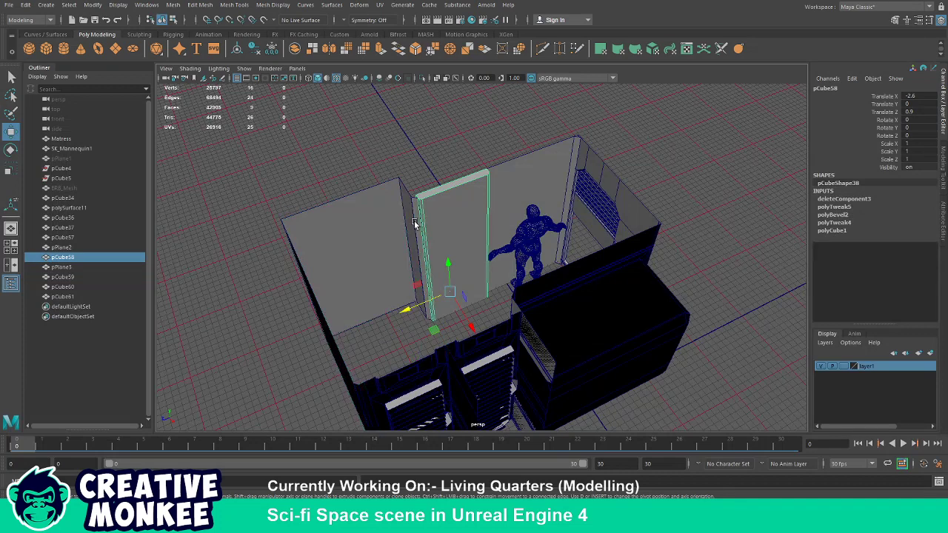
{"action": "left_click", "coordinate": [417, 223]}
{"action": "left_click", "coordinate": [415, 214]}
{"action": "key", "text": "Delete"}
Insert a full edge loop across the left wall plane pPlane3.
{"action": "left_click_drag", "start_coordinate": [400, 246], "coordinate": [377, 256]}
{"action": "left_click", "coordinate": [363, 186]}
{"action": "key", "text": "F11"}
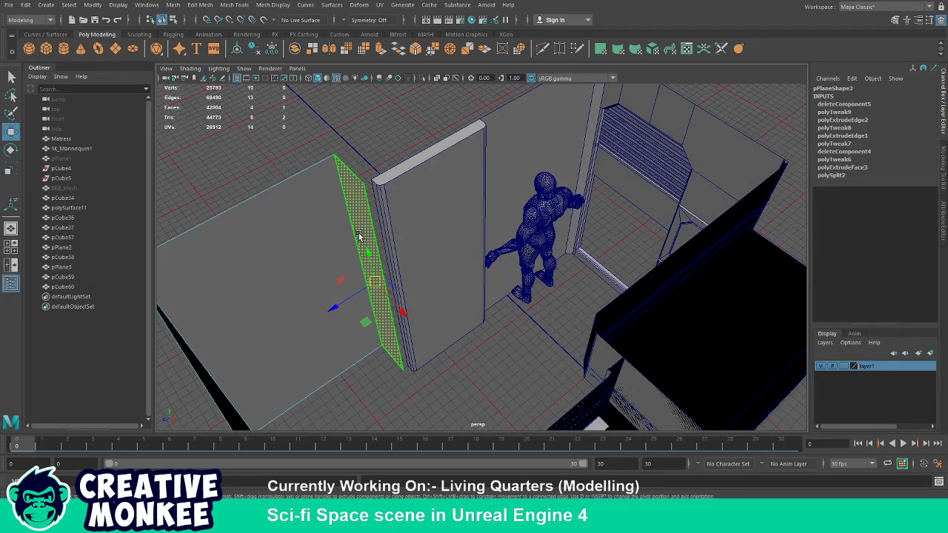
{"action": "left_click", "coordinate": [367, 285]}
{"action": "key", "text": "F8"}
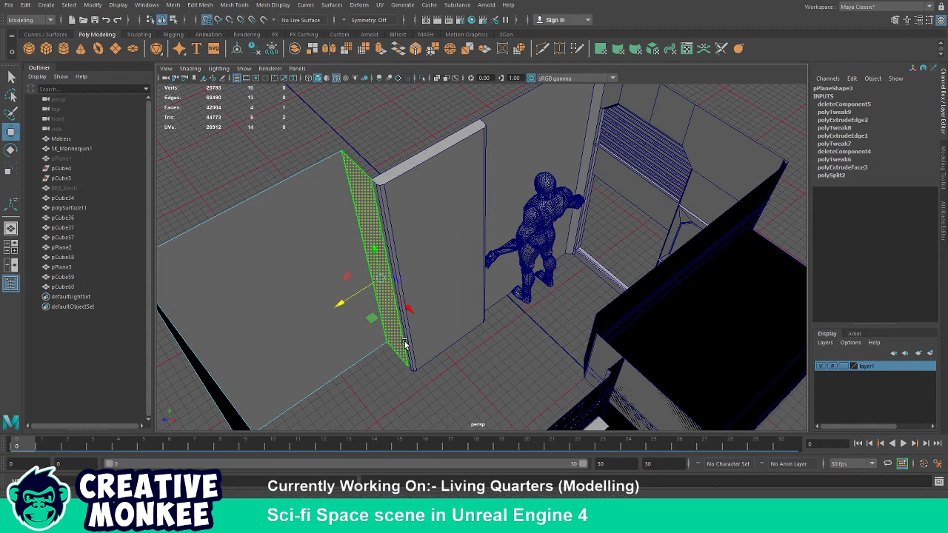
{"action": "left_click_drag", "start_coordinate": [386, 311], "coordinate": [528, 59]}
{"action": "key", "text": "y"}
{"action": "left_click_drag", "start_coordinate": [402, 222], "coordinate": [408, 262]}
{"action": "key", "text": "ctrl"}
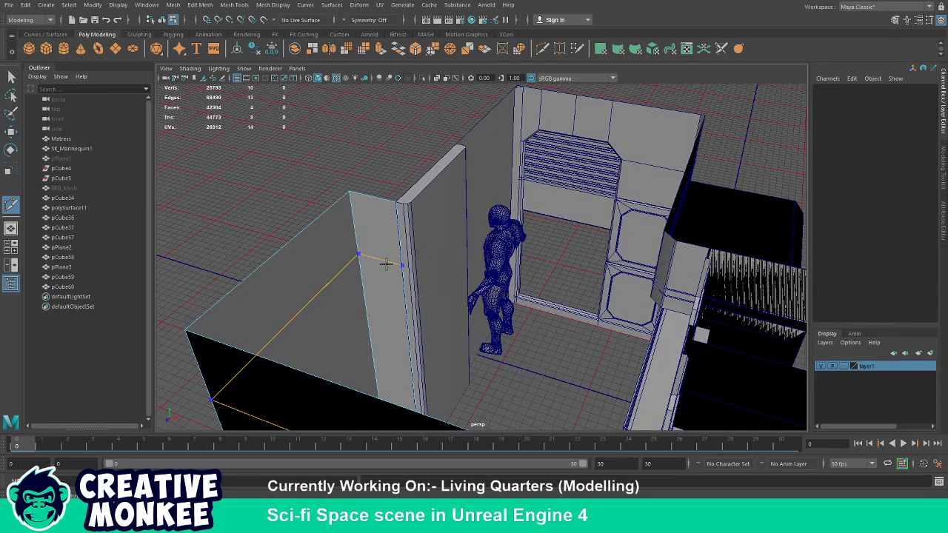
{"action": "left_click", "coordinate": [386, 263]}
Delete the wall's top face and the thin face beside the gap.
{"action": "left_click_drag", "start_coordinate": [386, 264], "coordinate": [422, 228]}
{"action": "key", "text": "w"}
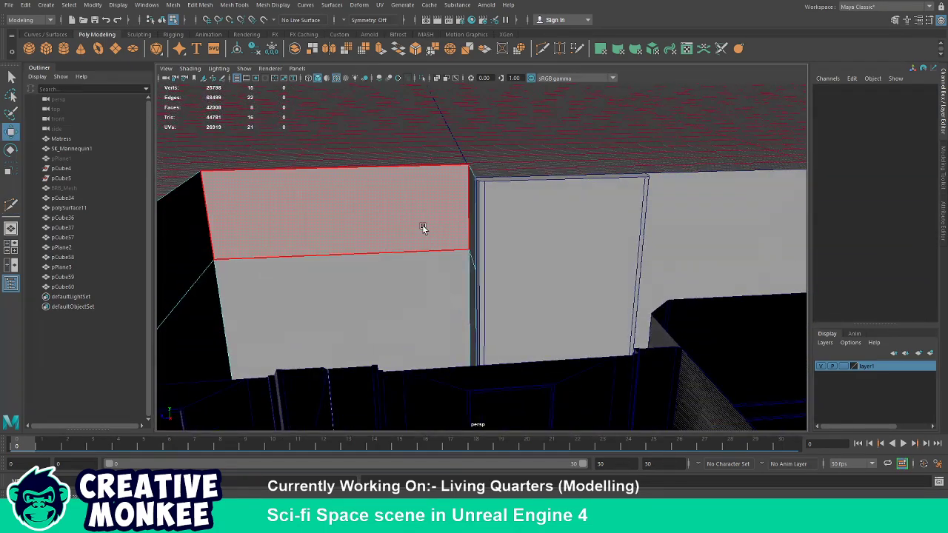
{"action": "left_click", "coordinate": [400, 220]}
{"action": "key", "text": "Delete"}
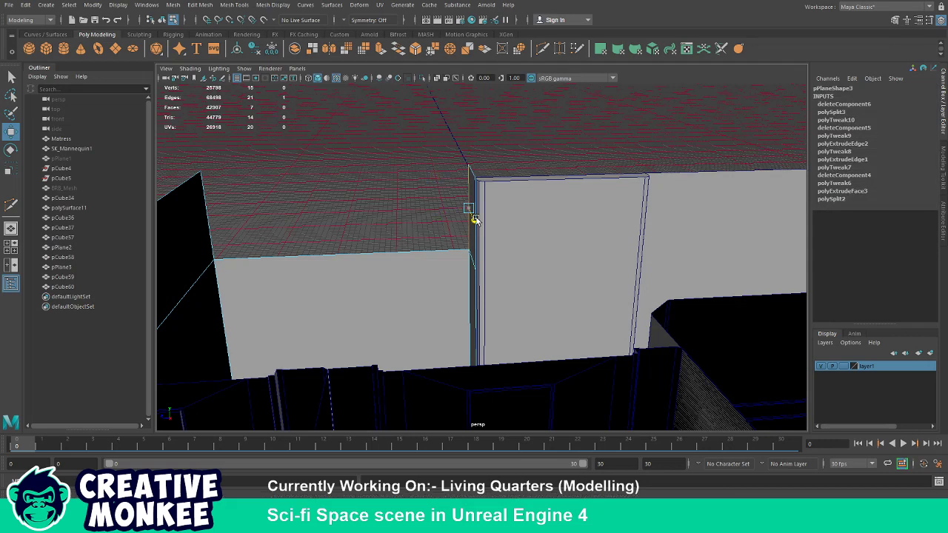
{"action": "left_click", "coordinate": [473, 216]}
{"action": "key", "text": "Delete"}
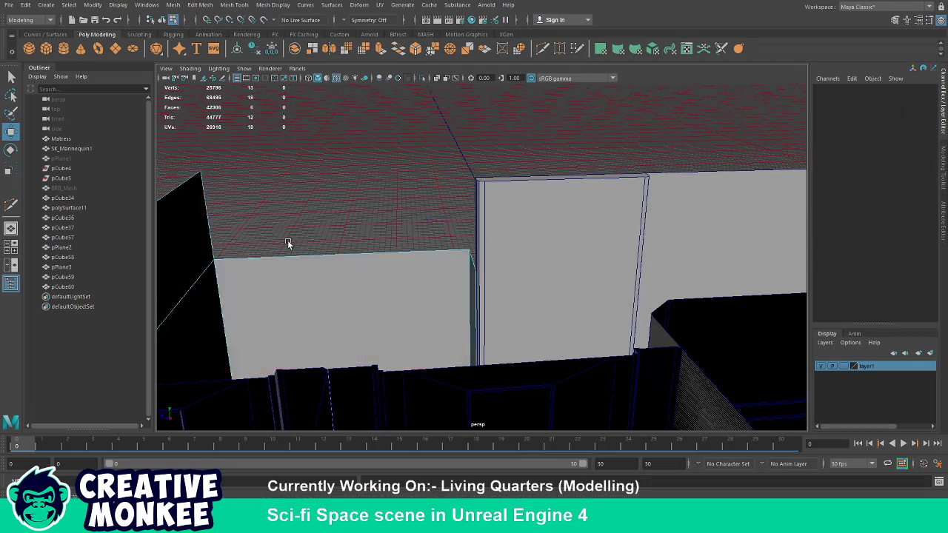
{"action": "left_click_drag", "start_coordinate": [288, 244], "coordinate": [400, 237]}
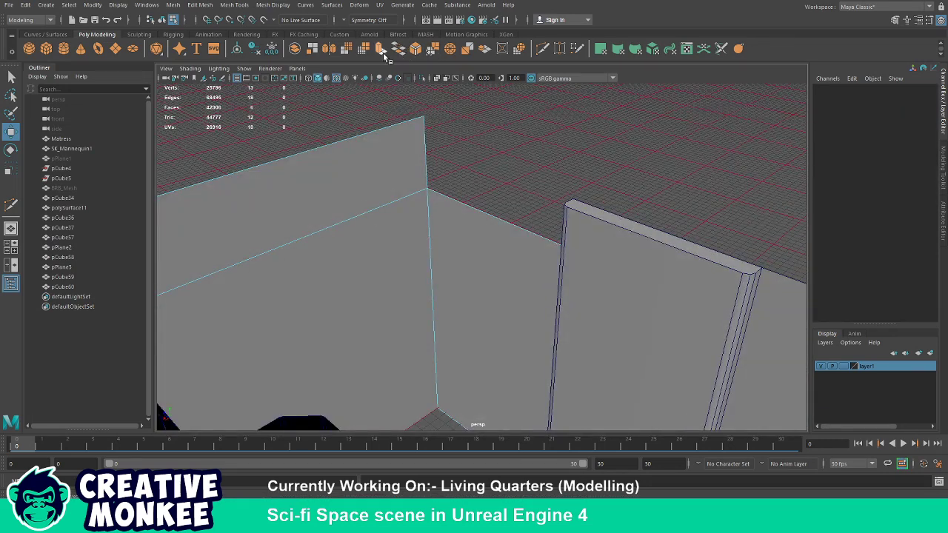
Pull the wall's new cut edge slightly downward with the cutting tool.
{"action": "left_click", "coordinate": [542, 48]}
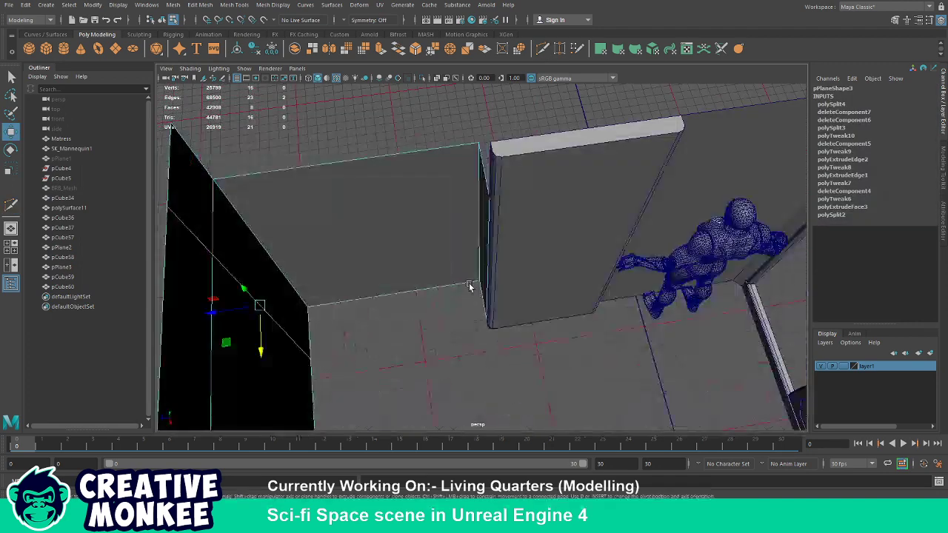
{"action": "left_click_drag", "start_coordinate": [468, 286], "coordinate": [395, 298]}
{"action": "left_click_drag", "start_coordinate": [319, 297], "coordinate": [317, 314]}
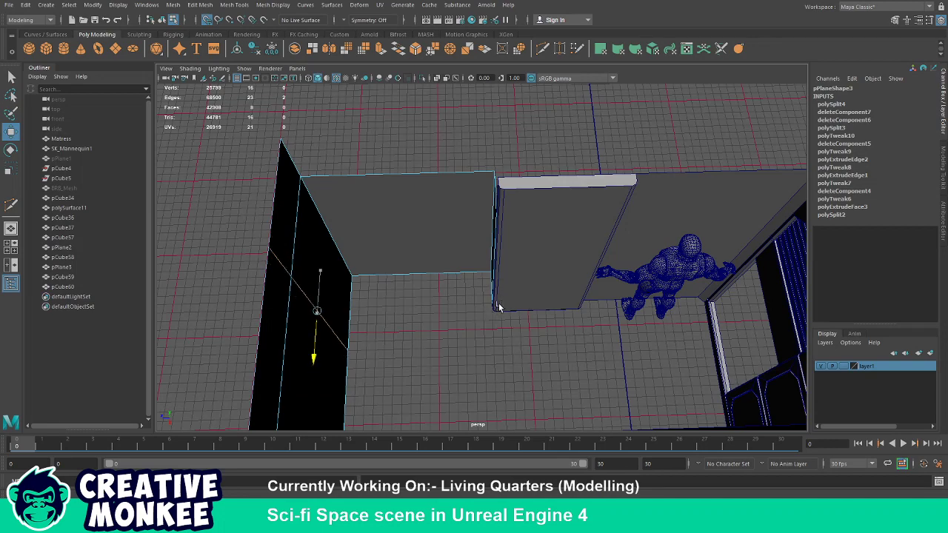
{"action": "left_click_drag", "start_coordinate": [448, 301], "coordinate": [450, 219]}
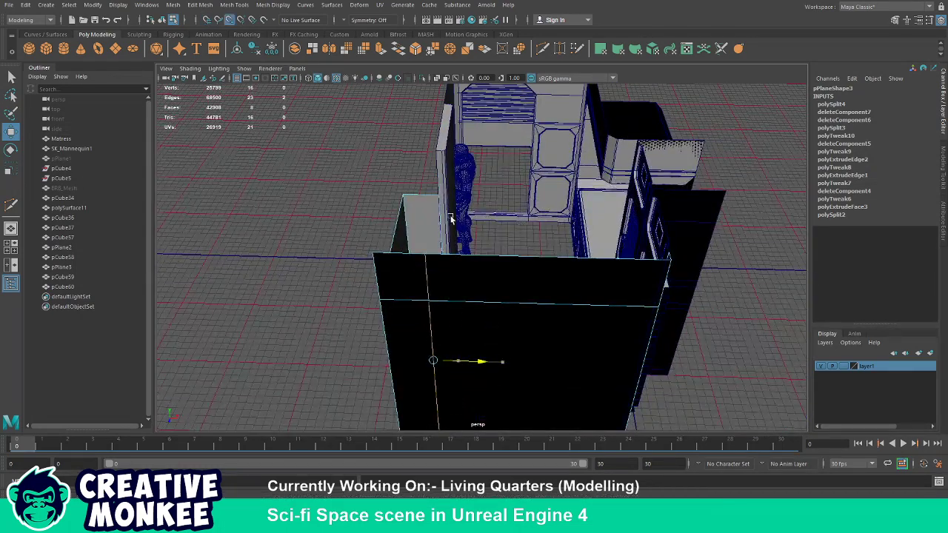
{"action": "left_click_drag", "start_coordinate": [497, 248], "coordinate": [412, 270]}
Delete the small corner face at the wall's top, then clear the selection.
{"action": "left_click", "coordinate": [441, 157]}
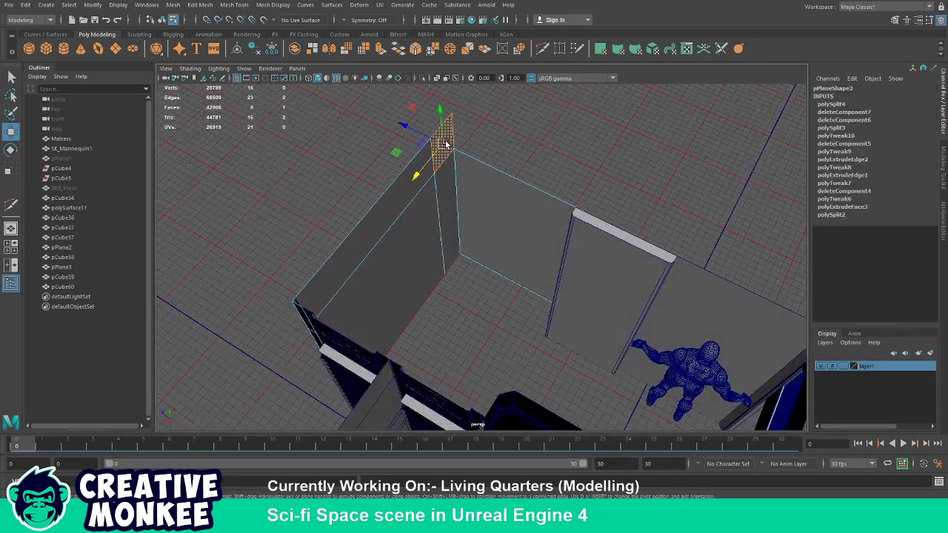
{"action": "key", "text": "Delete"}
{"action": "left_click", "coordinate": [448, 148]}
{"action": "left_click_drag", "start_coordinate": [578, 212], "coordinate": [527, 175]}
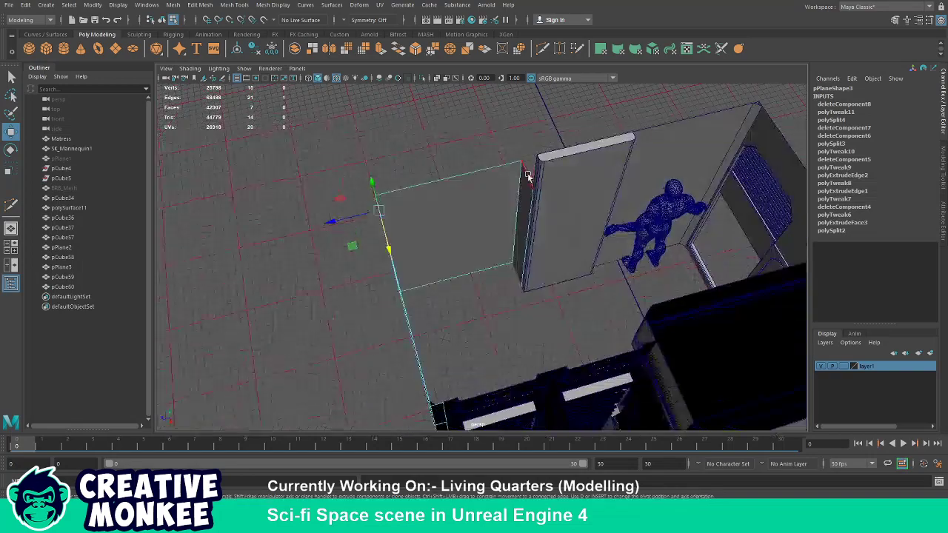
{"action": "left_click_drag", "start_coordinate": [486, 152], "coordinate": [539, 231]}
{"action": "right_click", "coordinate": [380, 287]}
{"action": "left_click", "coordinate": [400, 296]}
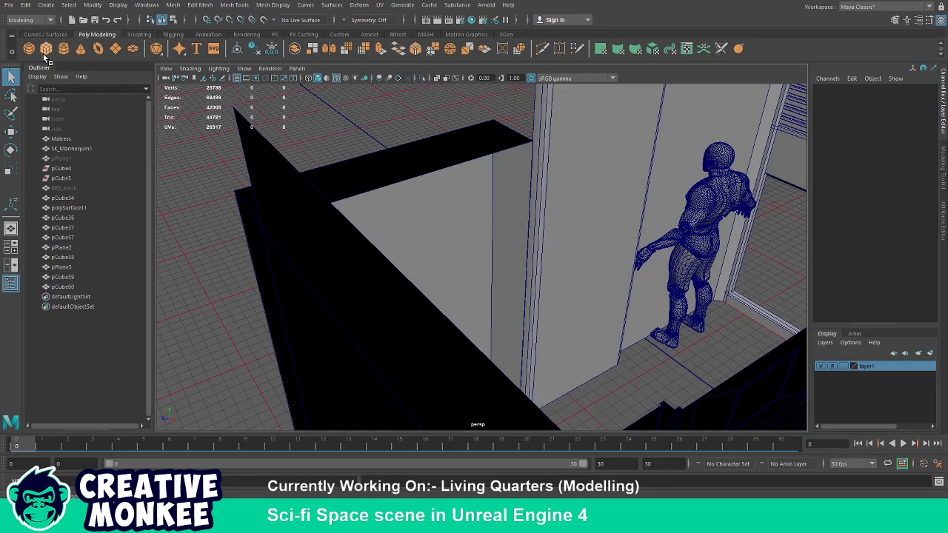
Move the new cylinder beside the room and rotate it 90 on Z onto its side.
{"action": "scroll", "scroll_direction": "down", "scroll_amount": 3}
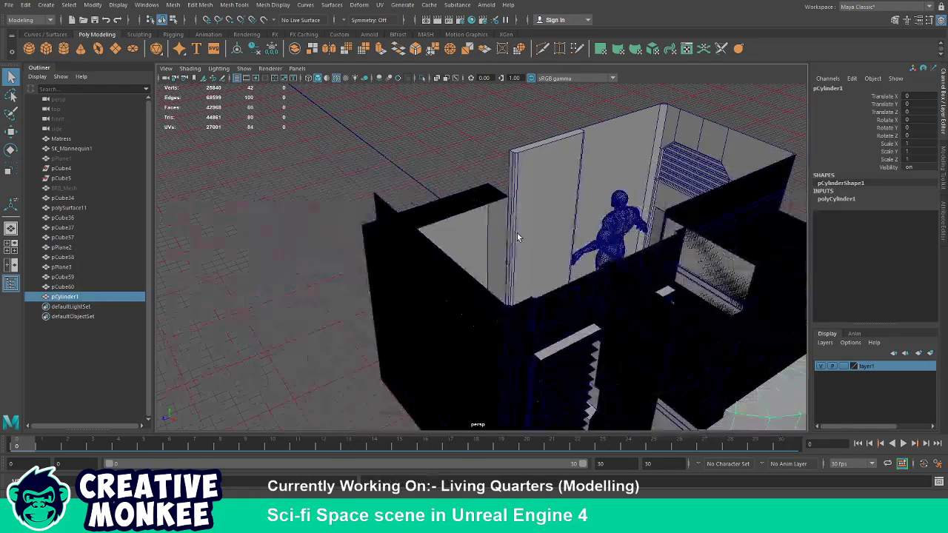
{"action": "left_click_drag", "start_coordinate": [517, 233], "coordinate": [539, 251]}
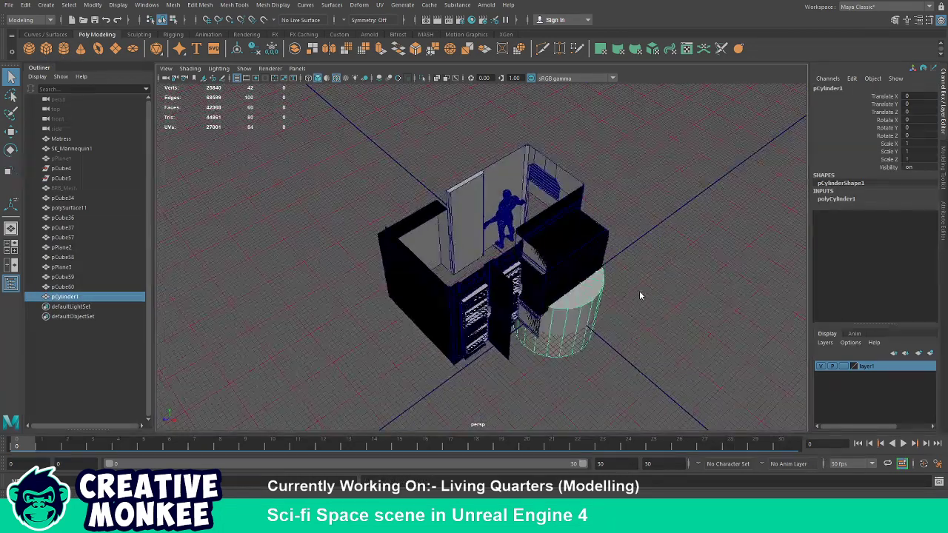
{"action": "key", "text": "w"}
{"action": "left_click_drag", "start_coordinate": [605, 345], "coordinate": [411, 242]}
{"action": "key", "text": "e"}
{"action": "key", "text": "w"}
{"action": "left_click", "coordinate": [393, 214]}
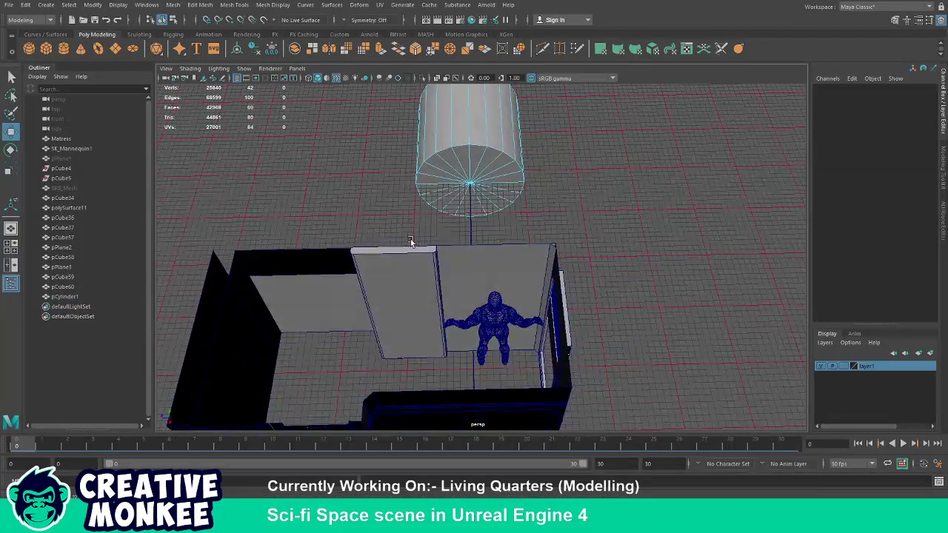
Isolate the cylinder and view it straight end-on.
{"action": "left_click_drag", "start_coordinate": [391, 190], "coordinate": [403, 204]}
{"action": "left_click", "coordinate": [445, 185]}
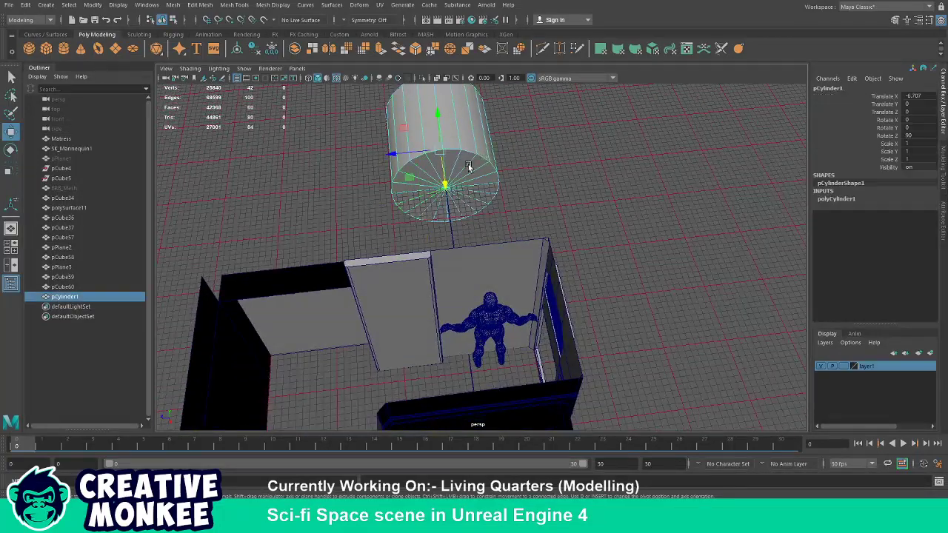
{"action": "key", "text": "ctrl+1"}
{"action": "scroll", "scroll_direction": "up", "scroll_amount": 3}
{"action": "left_click_drag", "start_coordinate": [551, 311], "coordinate": [447, 265]}
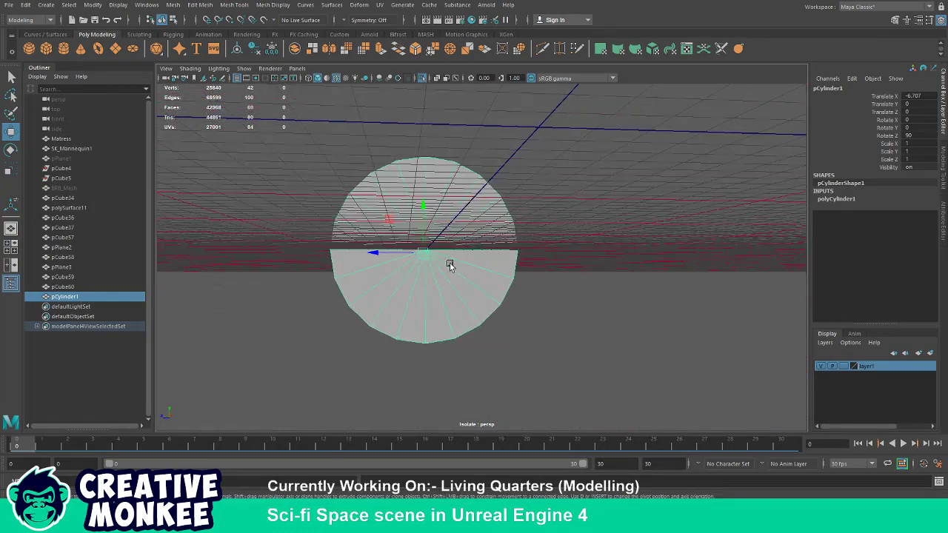
{"action": "left_click_drag", "start_coordinate": [447, 264], "coordinate": [453, 313]}
Delete the cylinder's lower half, cap and left faces, then restore the full scene.
{"action": "left_click_drag", "start_coordinate": [272, 267], "coordinate": [600, 343]}
{"action": "key", "text": "Delete"}
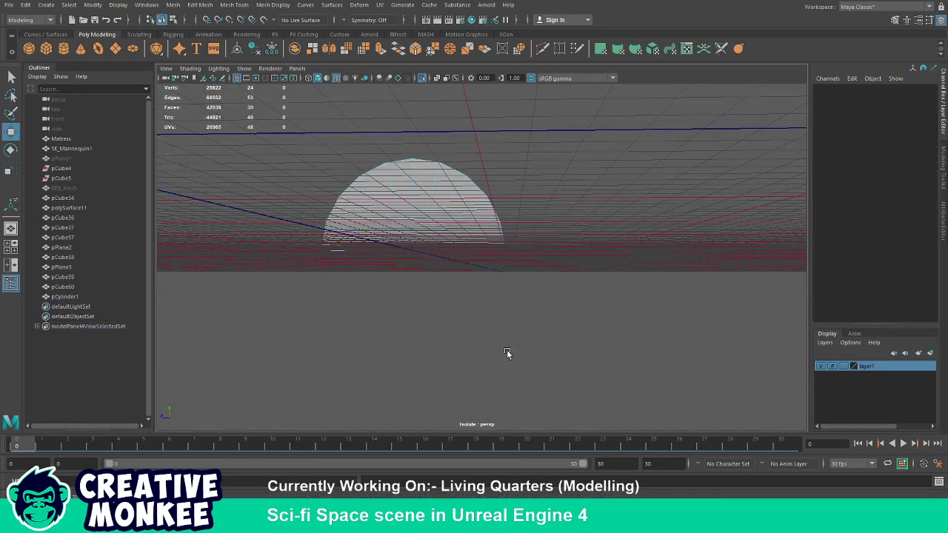
{"action": "left_click_drag", "start_coordinate": [407, 322], "coordinate": [423, 294]}
{"action": "key", "text": "Delete"}
{"action": "left_click_drag", "start_coordinate": [257, 124], "coordinate": [415, 309]}
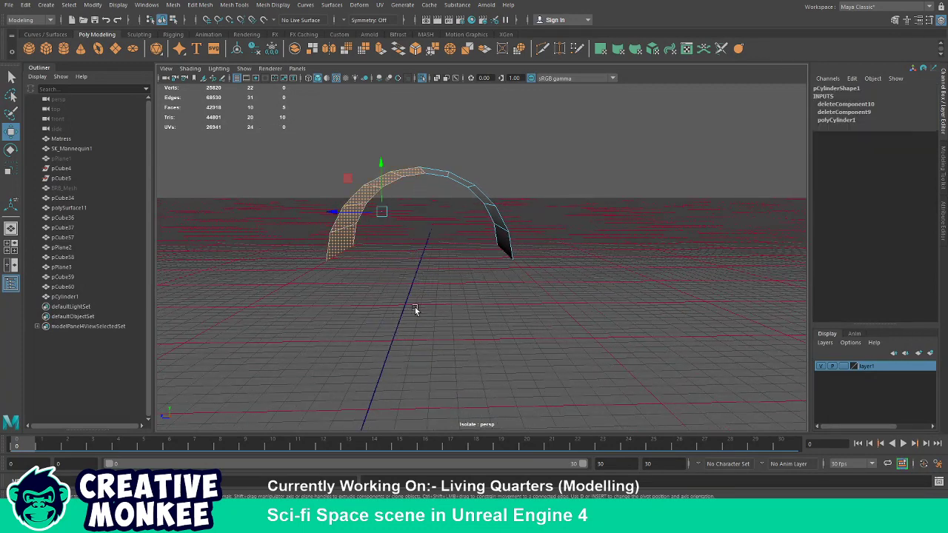
{"action": "key", "text": "Delete"}
{"action": "key", "text": "F8"}
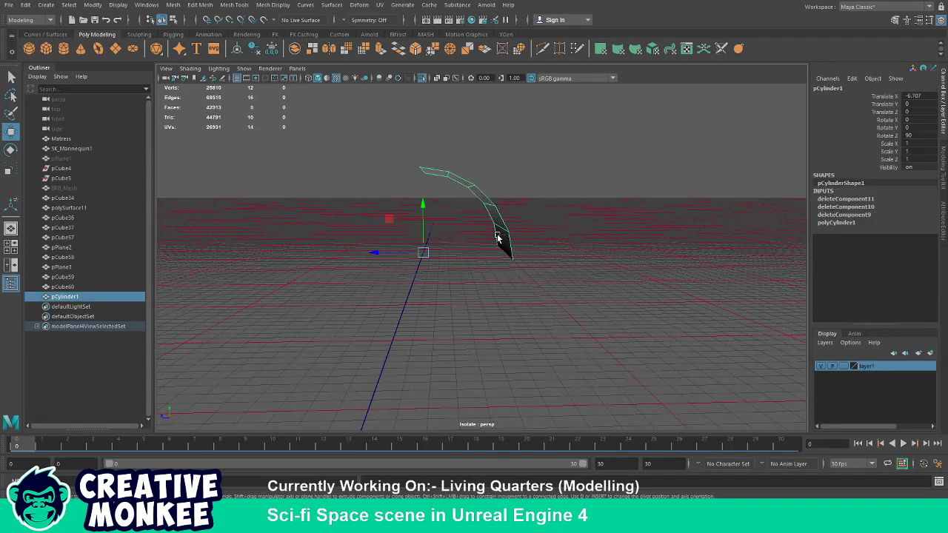
{"action": "key", "text": "ctrl+1"}
{"action": "left_click_drag", "start_coordinate": [419, 268], "coordinate": [585, 322]}
Scale the curved strip down to trim size and raise it to ceiling height.
{"action": "scroll", "scroll_direction": "up", "scroll_amount": 3}
{"action": "scroll", "scroll_direction": "up", "scroll_amount": 3}
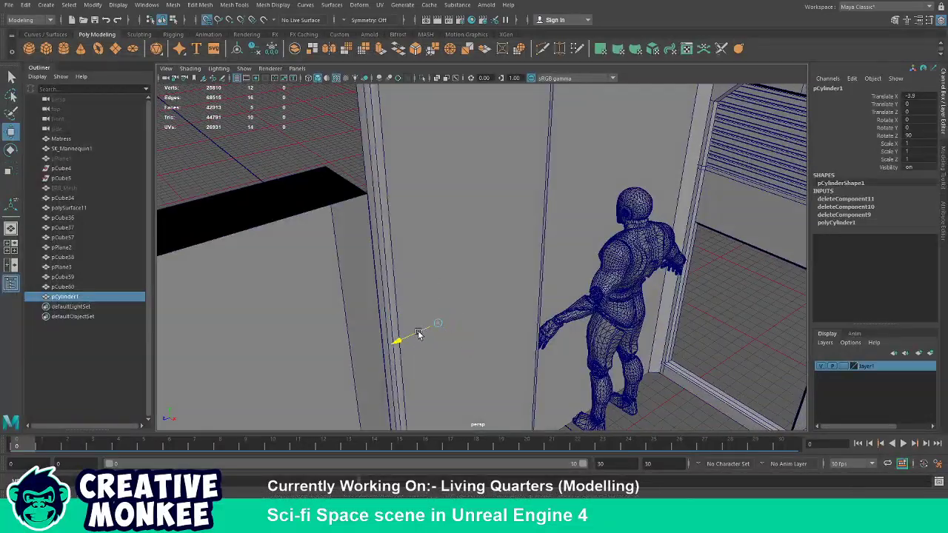
{"action": "scroll", "scroll_direction": "down", "scroll_amount": 3}
{"action": "left_click_drag", "start_coordinate": [437, 402], "coordinate": [376, 375]}
{"action": "key", "text": "r"}
{"action": "key", "text": "r"}
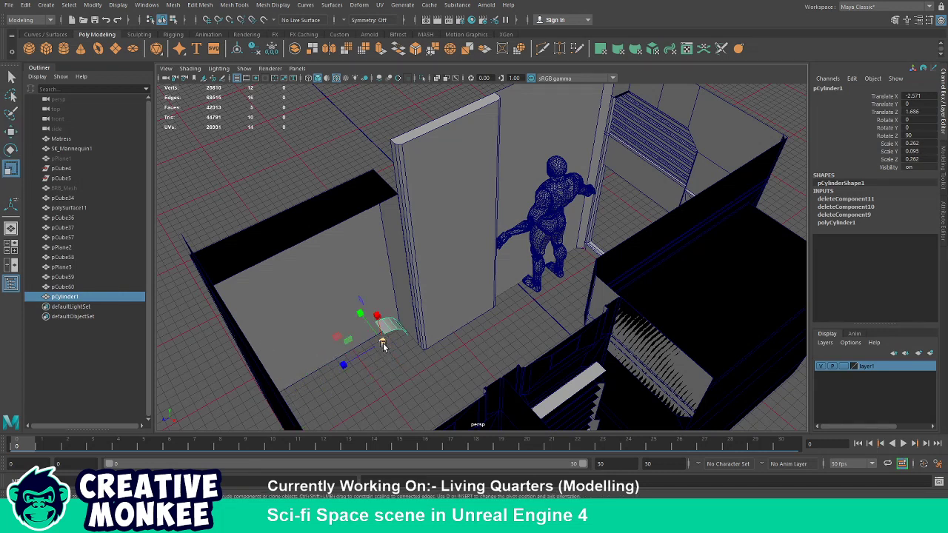
{"action": "left_click_drag", "start_coordinate": [382, 342], "coordinate": [351, 360]}
{"action": "key", "text": "w"}
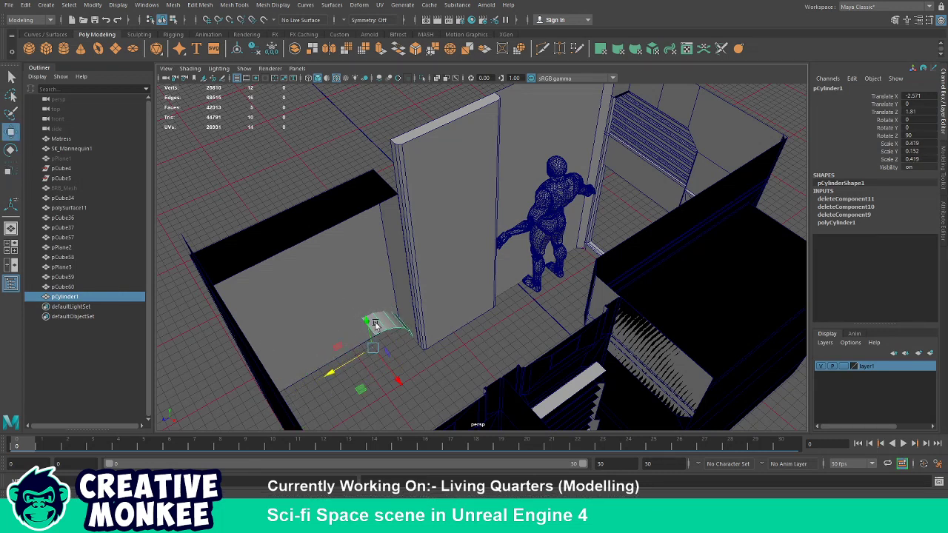
{"action": "left_click_drag", "start_coordinate": [376, 326], "coordinate": [526, 255]}
{"action": "key", "text": "f"}
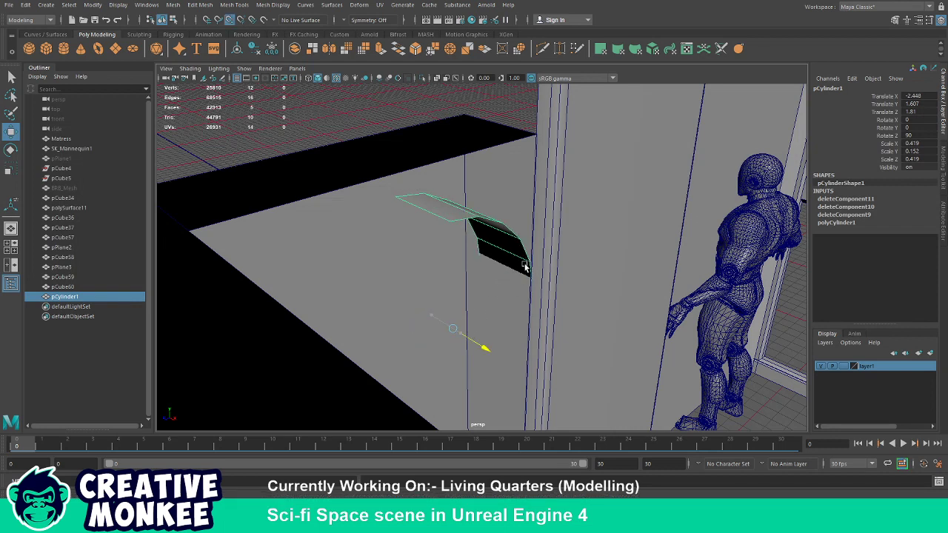
Shrink the curved strip's width slightly.
{"action": "key", "text": "r"}
{"action": "left_click_drag", "start_coordinate": [447, 323], "coordinate": [422, 311]}
{"action": "key", "text": "ctrl+c"}
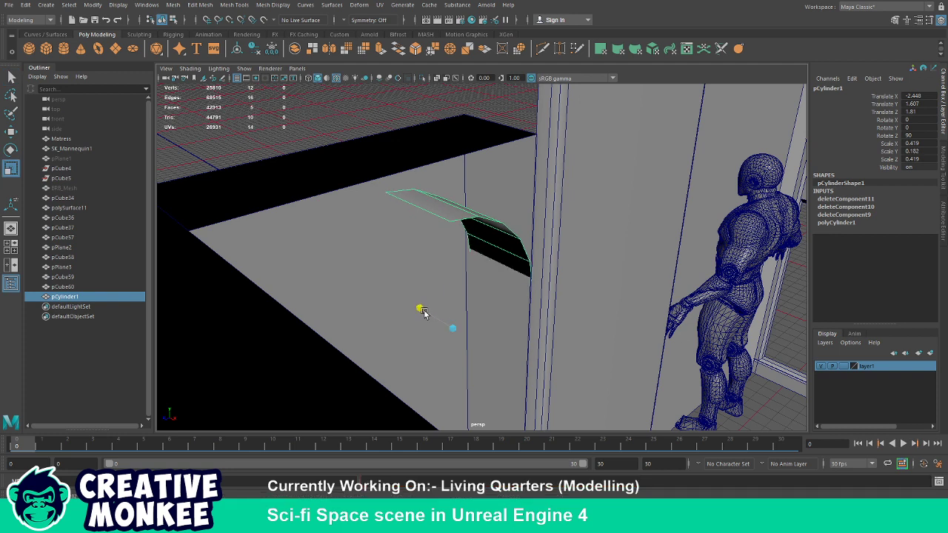
{"action": "key", "text": "w"}
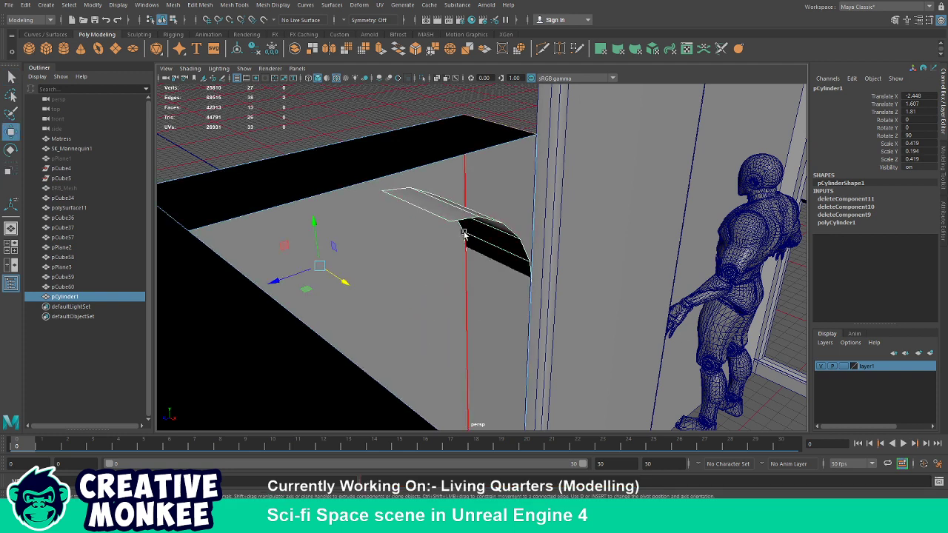
{"action": "left_click", "coordinate": [375, 205]}
{"action": "scroll", "scroll_direction": "up", "scroll_amount": 3}
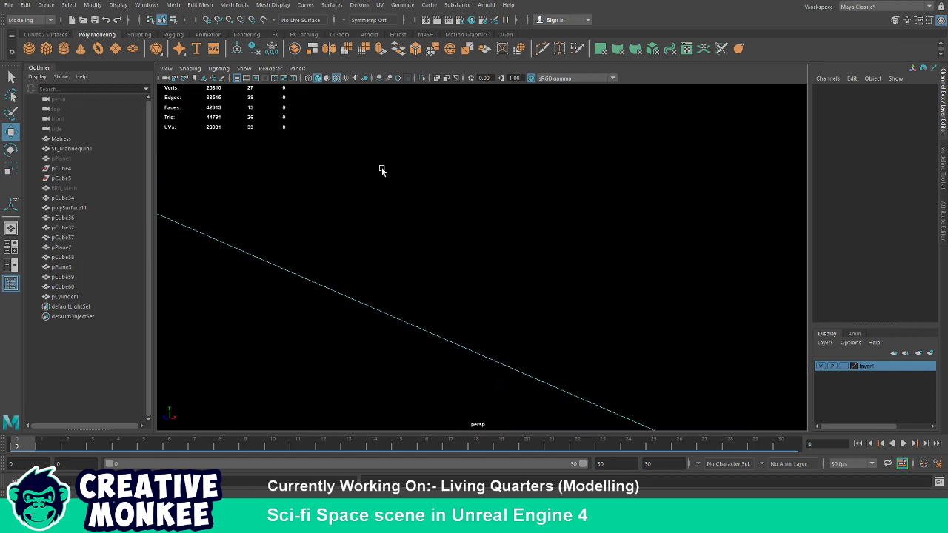
{"action": "scroll", "scroll_direction": "up", "scroll_amount": 3}
Check the ceiling slab piece in isolation, then undo back to the strip's selection.
{"action": "left_click", "coordinate": [482, 209]}
{"action": "scroll", "scroll_direction": "down", "scroll_amount": 3}
{"action": "left_click", "coordinate": [493, 242]}
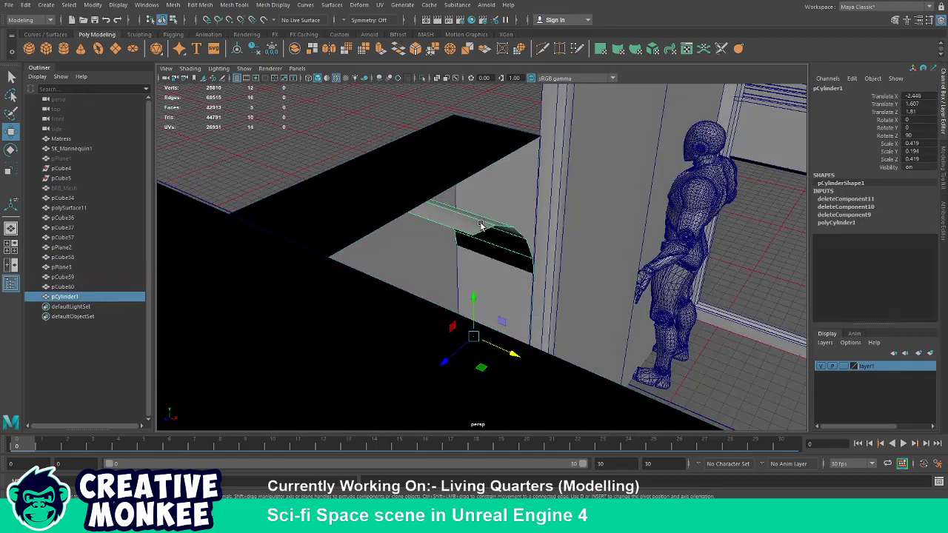
{"action": "key", "text": "ctrl+1"}
{"action": "scroll", "scroll_direction": "down", "scroll_amount": 3}
{"action": "left_click", "coordinate": [400, 190]}
{"action": "key", "text": "ctrl+z"}
{"action": "key", "text": "ctrl+z"}
{"action": "key", "text": "ctrl+z"}
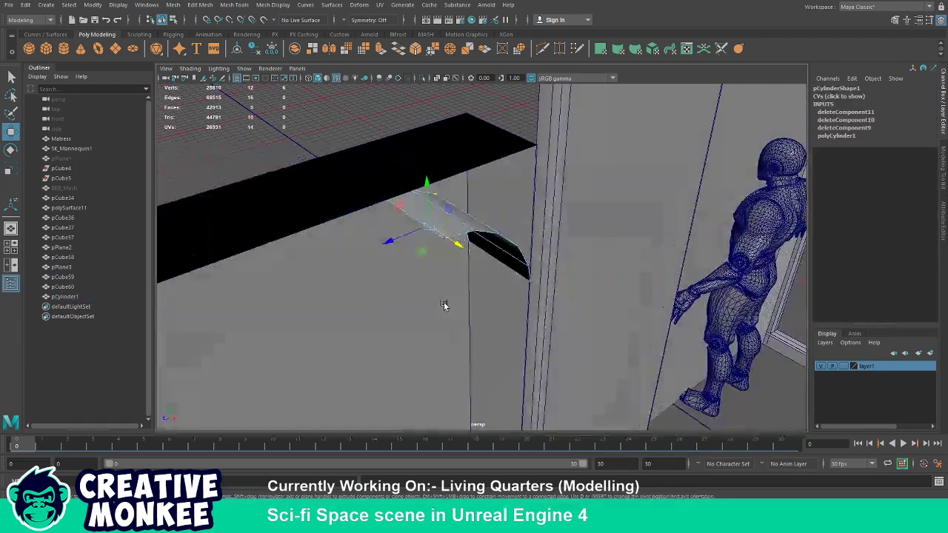
{"action": "key", "text": "ctrl+z"}
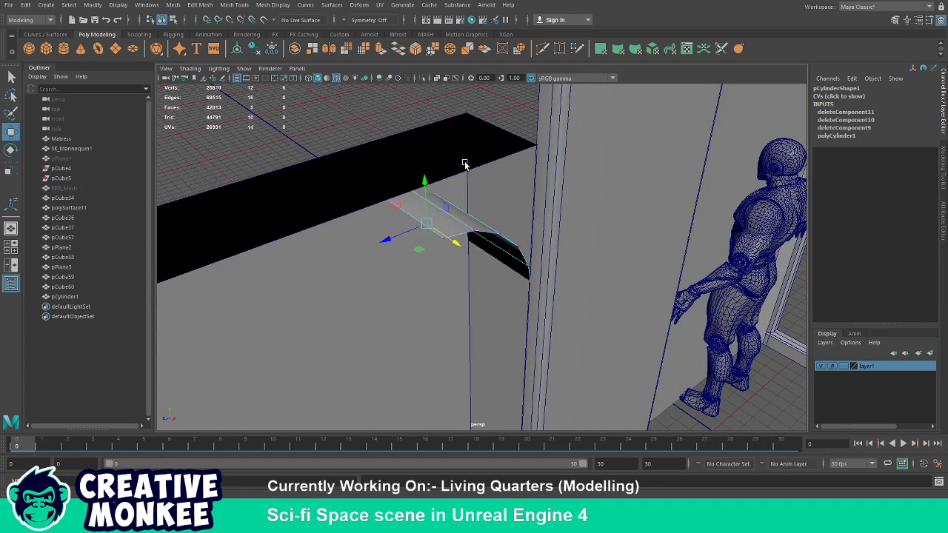
{"action": "key", "text": "ctrl+z"}
Move the curved strip's pivot to its top edge.
{"action": "key", "text": "ctrl+1"}
{"action": "key", "text": "ctrl+1"}
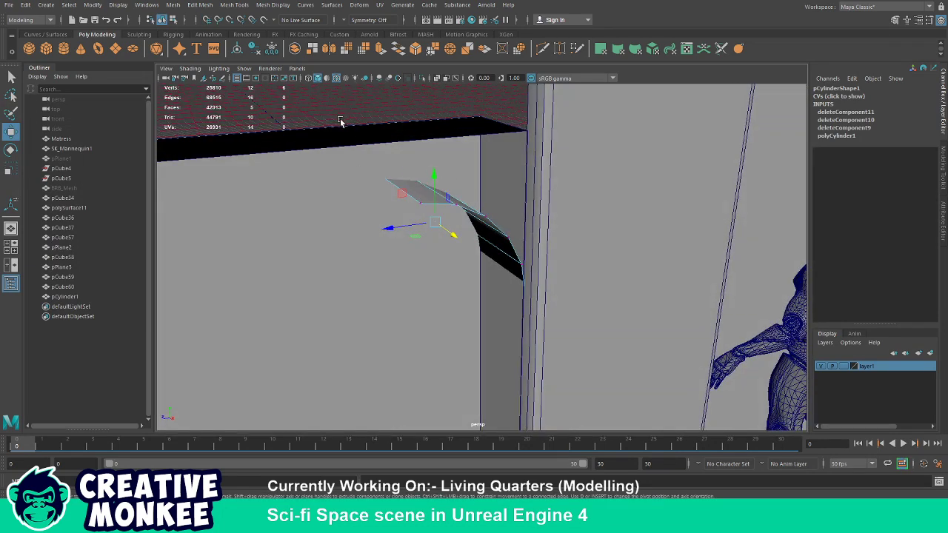
{"action": "key", "text": "F8"}
{"action": "left_click", "coordinate": [436, 184]}
{"action": "left_click_drag", "start_coordinate": [425, 283], "coordinate": [420, 161]}
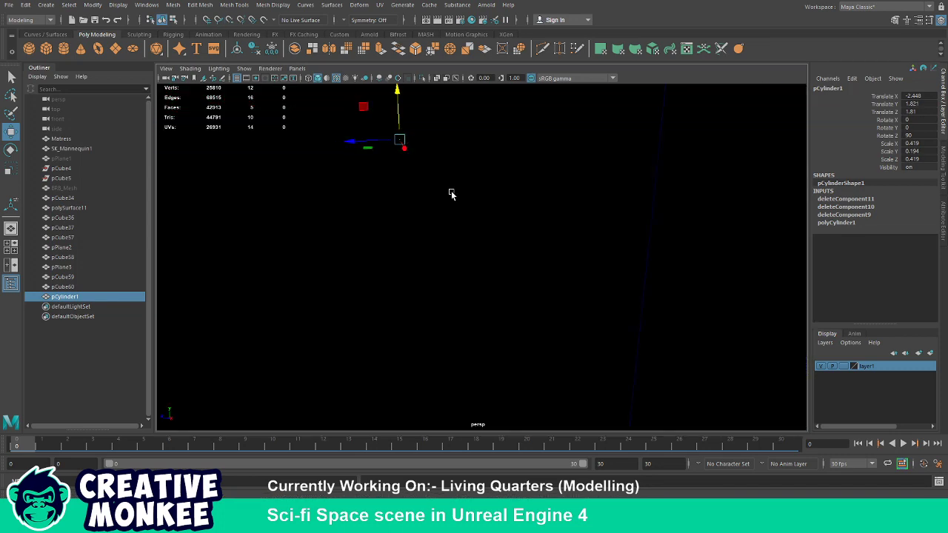
{"action": "left_click_drag", "start_coordinate": [464, 190], "coordinate": [494, 194]}
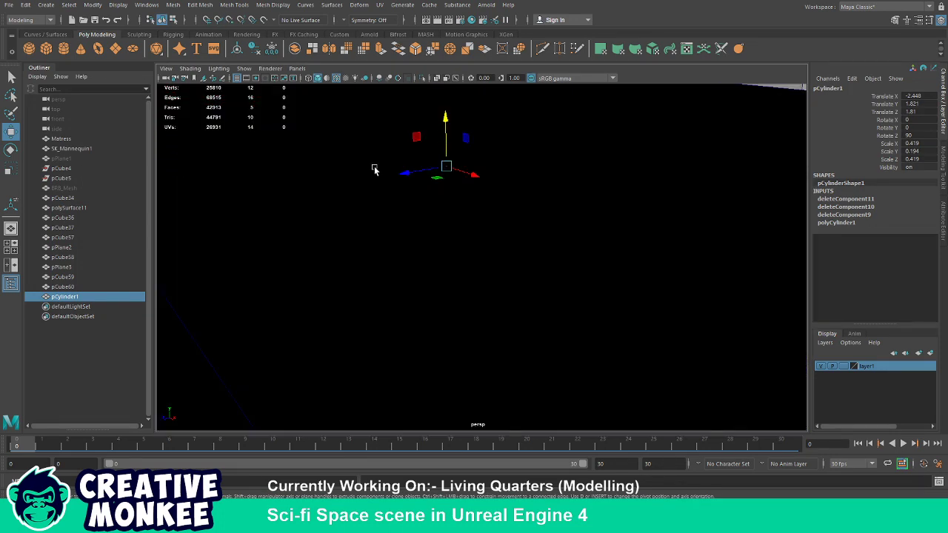
{"action": "key", "text": "F8"}
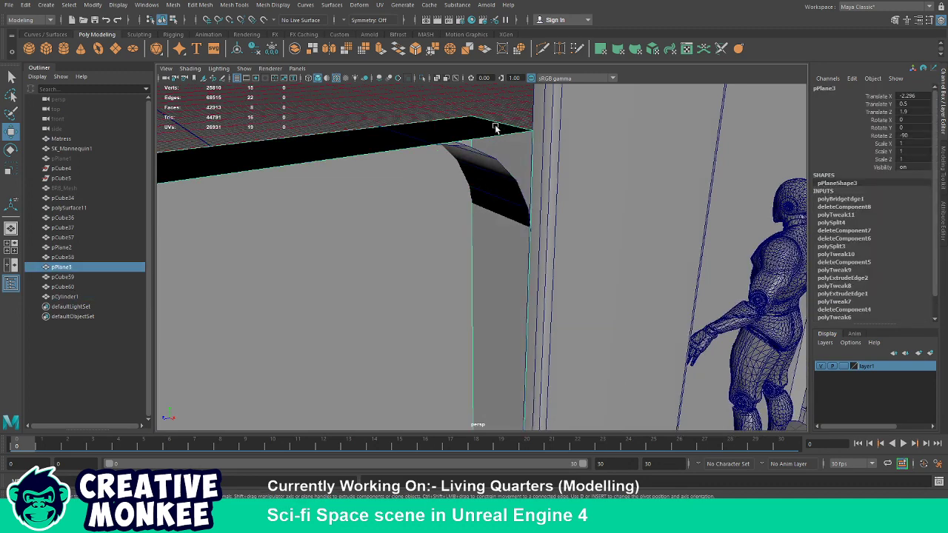
Delete the ceiling slab's top face and vertical side face.
{"action": "left_click", "coordinate": [490, 130]}
{"action": "key", "text": "F8"}
{"action": "key", "text": "F11"}
{"action": "left_click", "coordinate": [474, 136]}
{"action": "key", "text": "Delete"}
{"action": "left_click", "coordinate": [489, 170]}
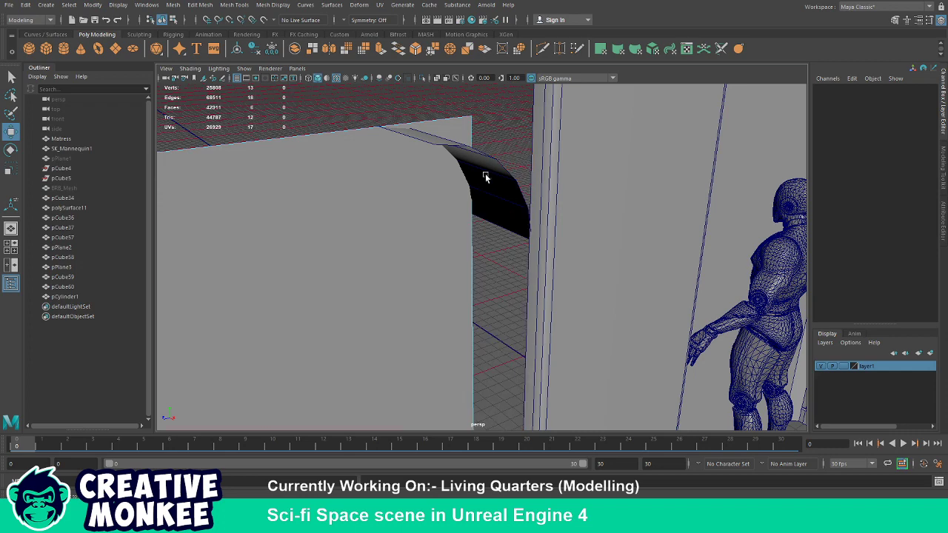
{"action": "key", "text": "Delete"}
{"action": "key", "text": "F8"}
Remove the leftover slab plane face beside the curved trim.
{"action": "left_click", "coordinate": [489, 160]}
{"action": "left_click", "coordinate": [462, 155]}
{"action": "left_click", "coordinate": [425, 203]}
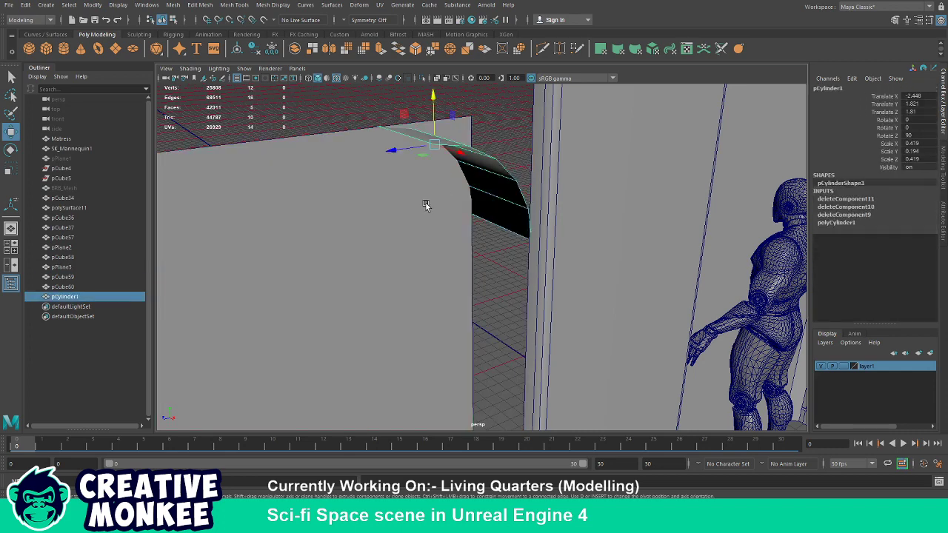
{"action": "left_click_drag", "start_coordinate": [425, 202], "coordinate": [423, 245]}
{"action": "left_click", "coordinate": [401, 247]}
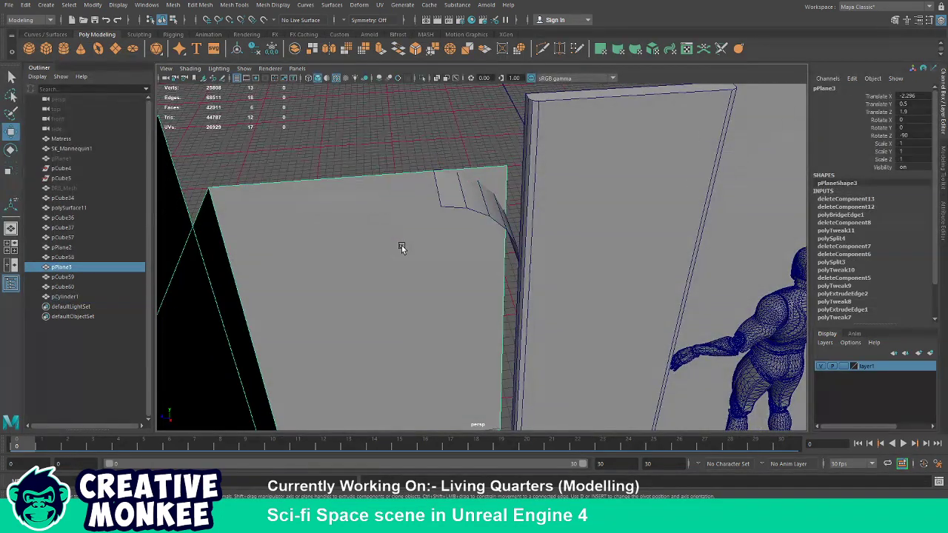
{"action": "key", "text": "F11"}
{"action": "left_click", "coordinate": [401, 263]}
{"action": "key", "text": "Delete"}
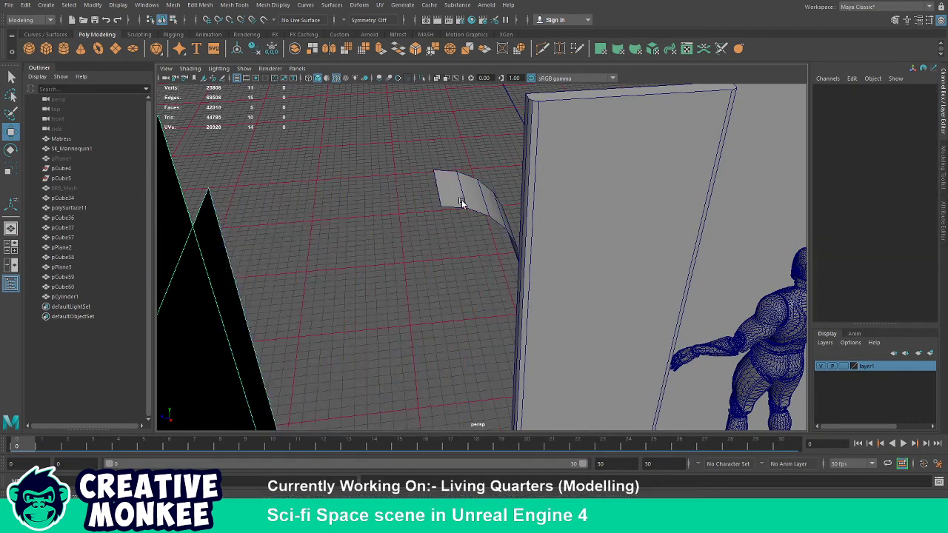
Combine pPlane3 with pCylinder1, reverse the trim faces' normals, and bridge the open edges.
{"action": "left_click", "coordinate": [452, 182]}
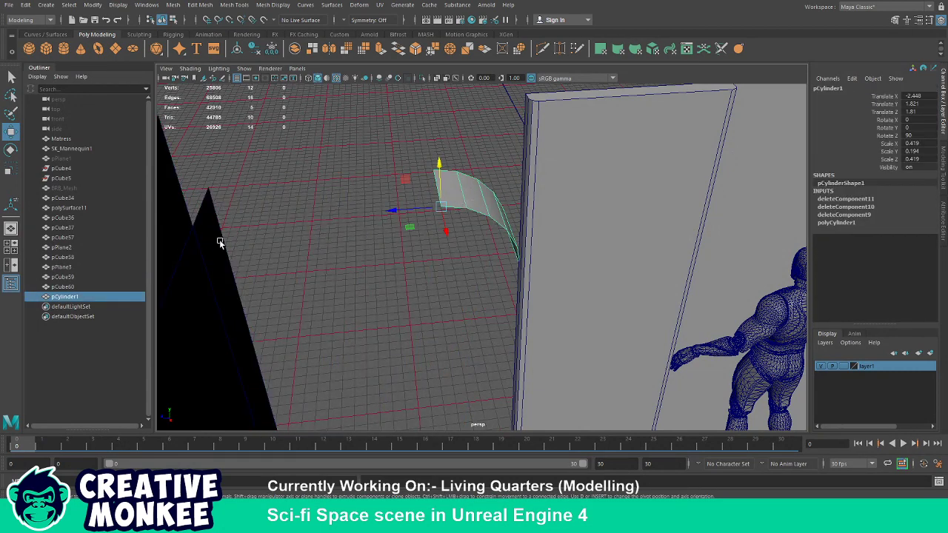
{"action": "left_click", "coordinate": [300, 54]}
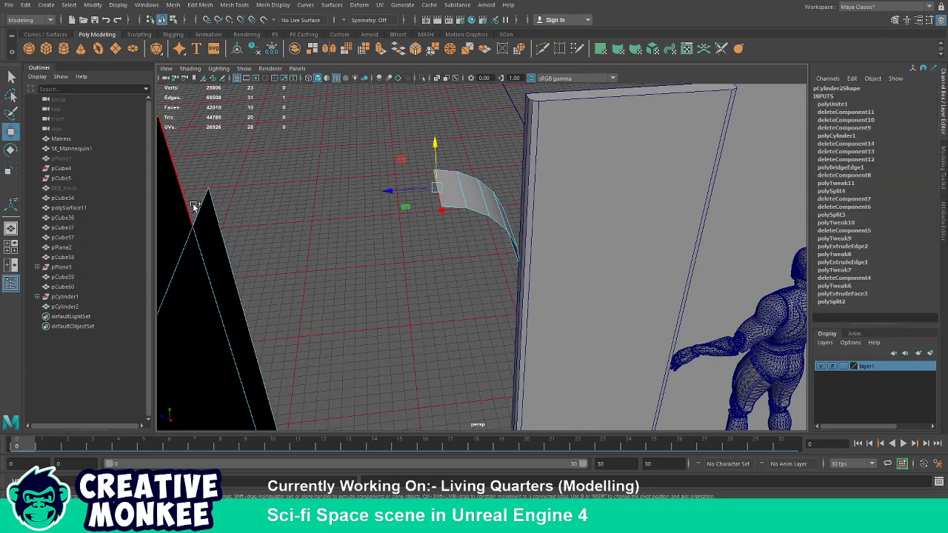
{"action": "key", "text": "ctrl+shift+c"}
{"action": "left_click", "coordinate": [397, 49]}
{"action": "left_click_drag", "start_coordinate": [462, 264], "coordinate": [436, 198]}
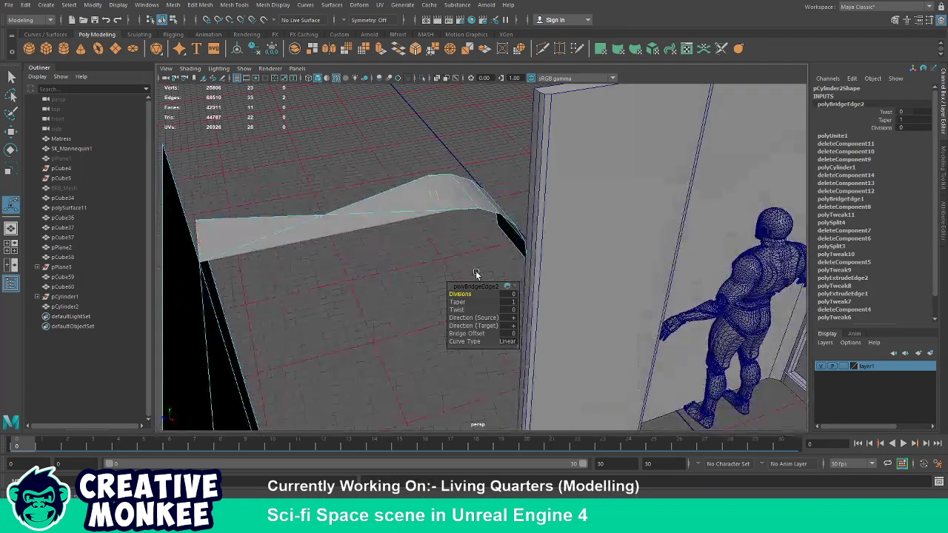
{"action": "left_click", "coordinate": [466, 191]}
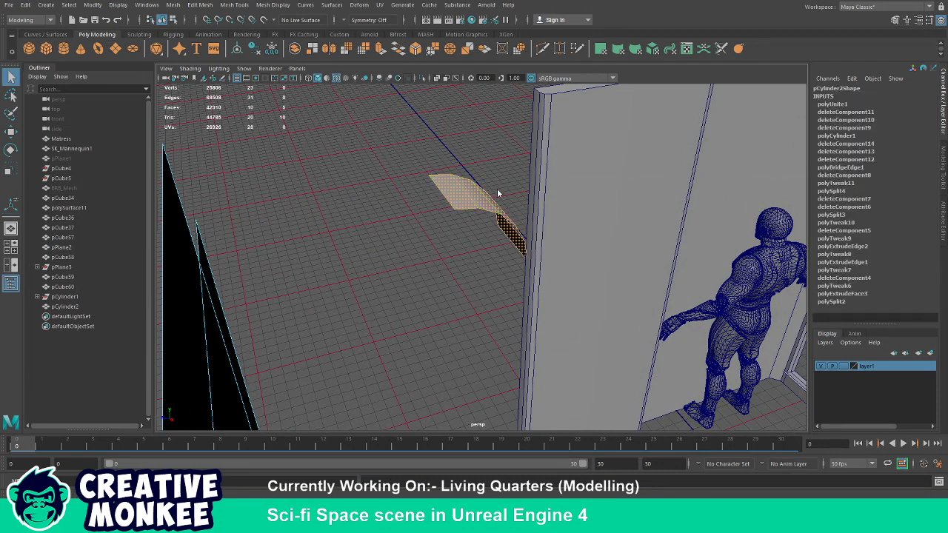
{"action": "key", "text": "shift+r"}
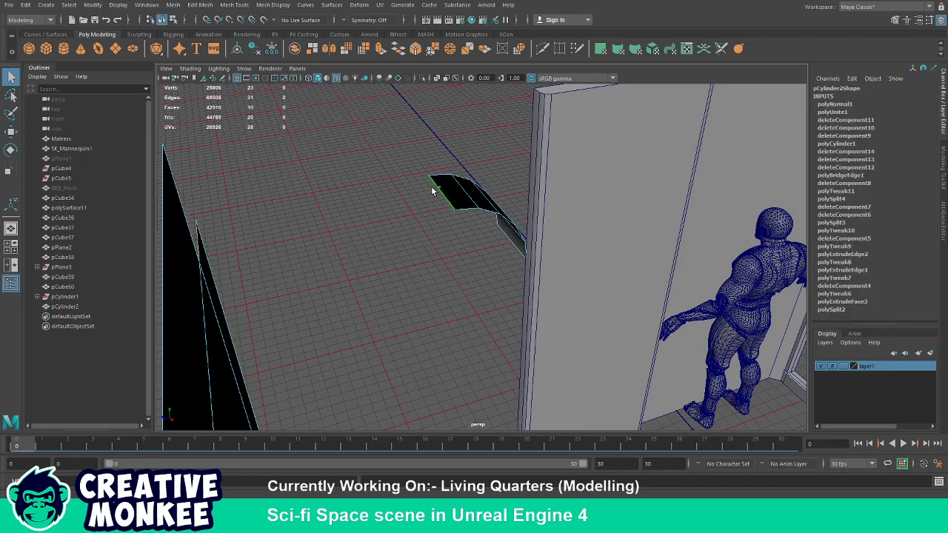
{"action": "left_click", "coordinate": [398, 49]}
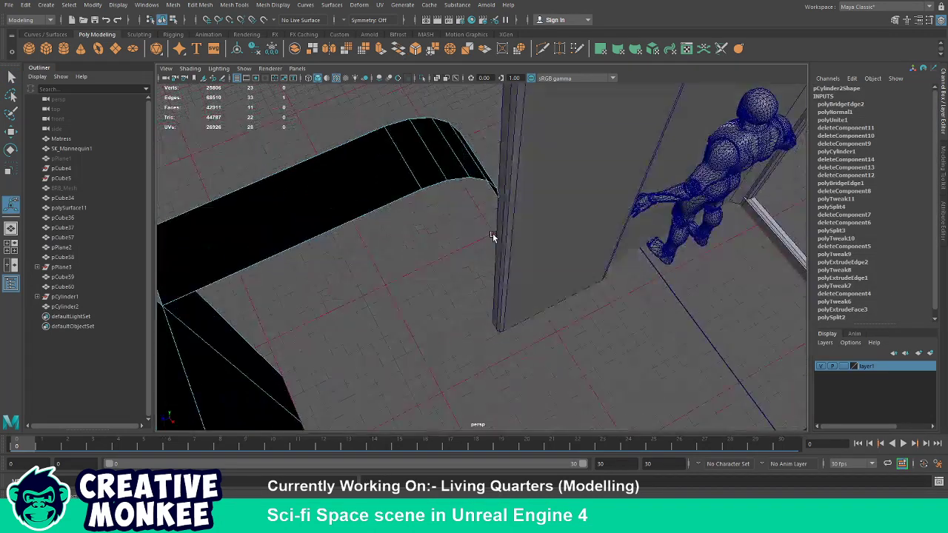
Extrude the edge downward and make the vertical door-frame piece slightly thicker.
{"action": "key", "text": "w"}
{"action": "left_click_drag", "start_coordinate": [481, 144], "coordinate": [482, 161]}
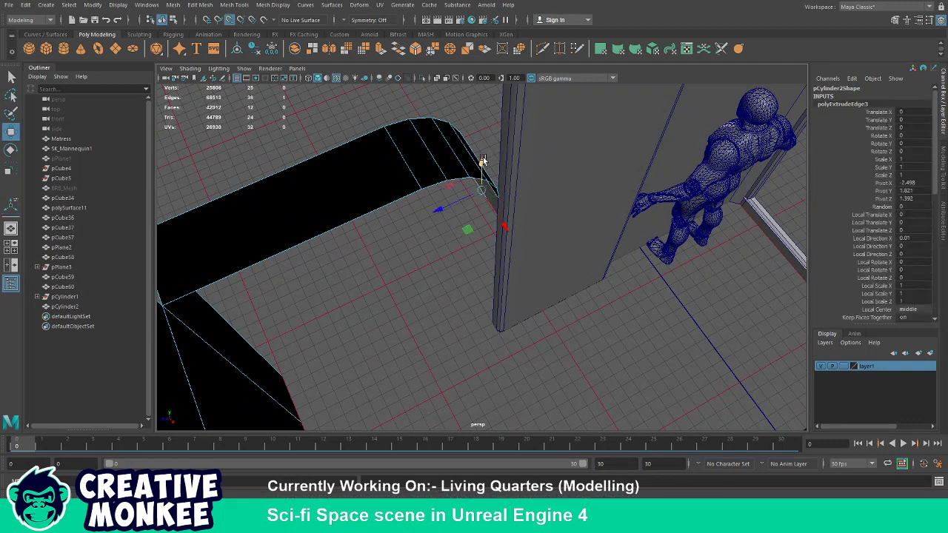
{"action": "key", "text": "ctrl+z"}
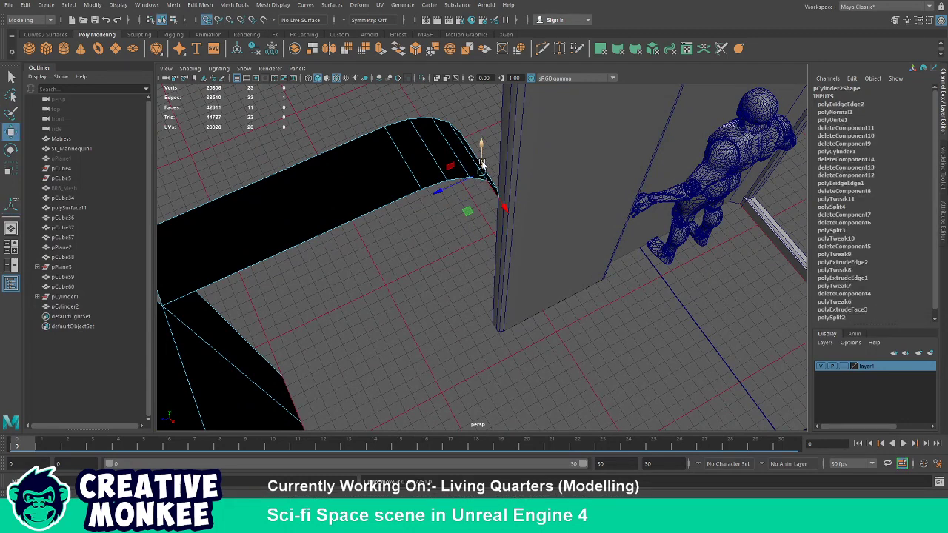
{"action": "left_click_drag", "start_coordinate": [478, 150], "coordinate": [455, 214]}
{"action": "key", "text": "ctrl+z"}
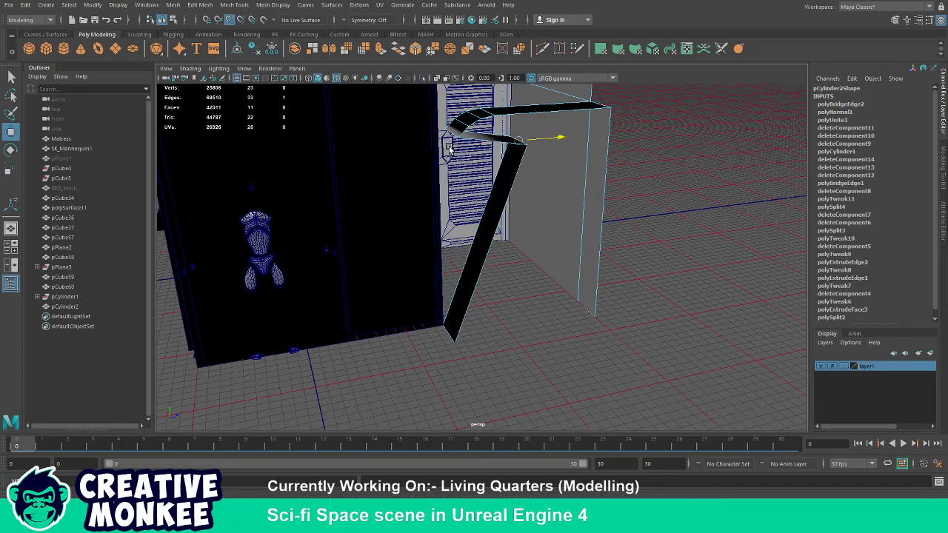
{"action": "left_click_drag", "start_coordinate": [461, 144], "coordinate": [483, 335]}
{"action": "left_click", "coordinate": [485, 328]}
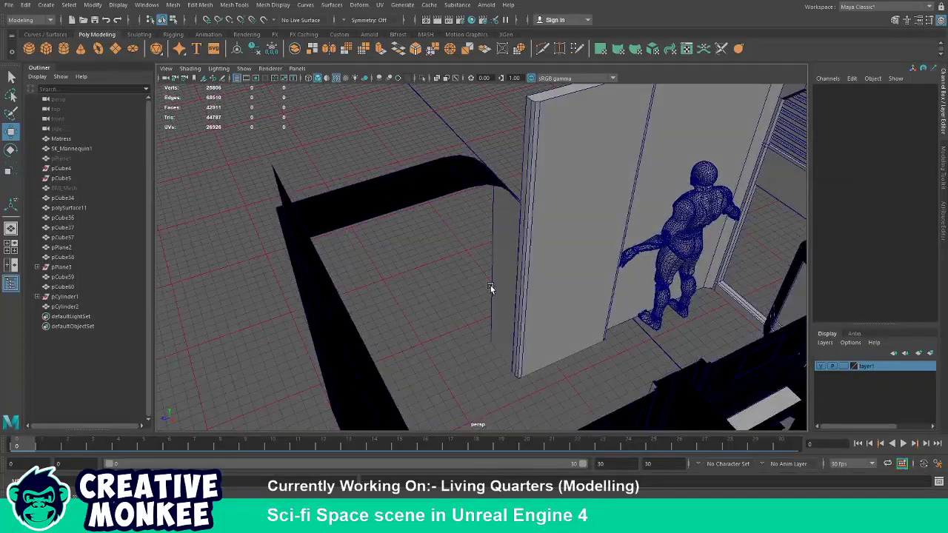
{"action": "left_click", "coordinate": [490, 285]}
Undo a trial edge extrude, then lower the vertical wall edge of the doorway trim.
{"action": "key", "text": "w"}
{"action": "key", "text": "ctrl+z"}
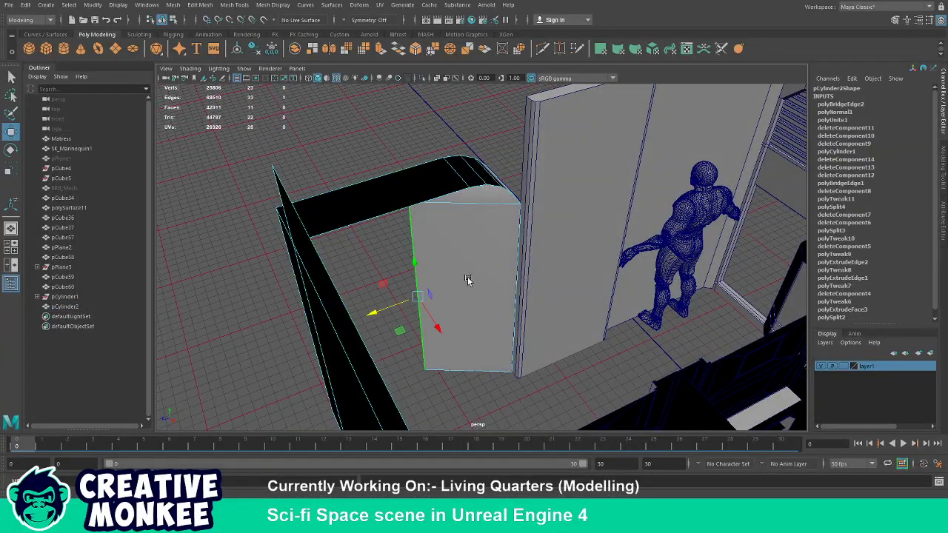
{"action": "key", "text": "ctrl+e"}
{"action": "key", "text": "f"}
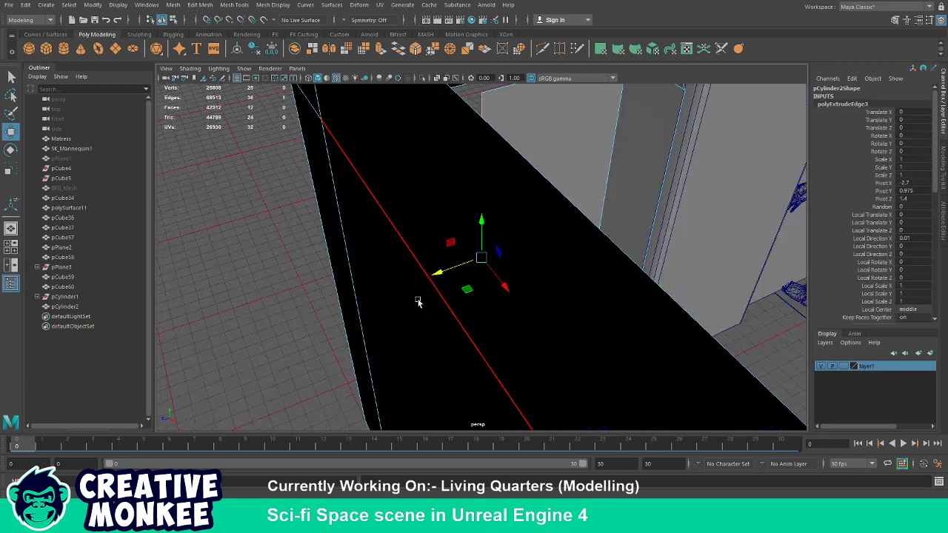
{"action": "left_click_drag", "start_coordinate": [418, 301], "coordinate": [532, 306]}
{"action": "key", "text": "ctrl+z"}
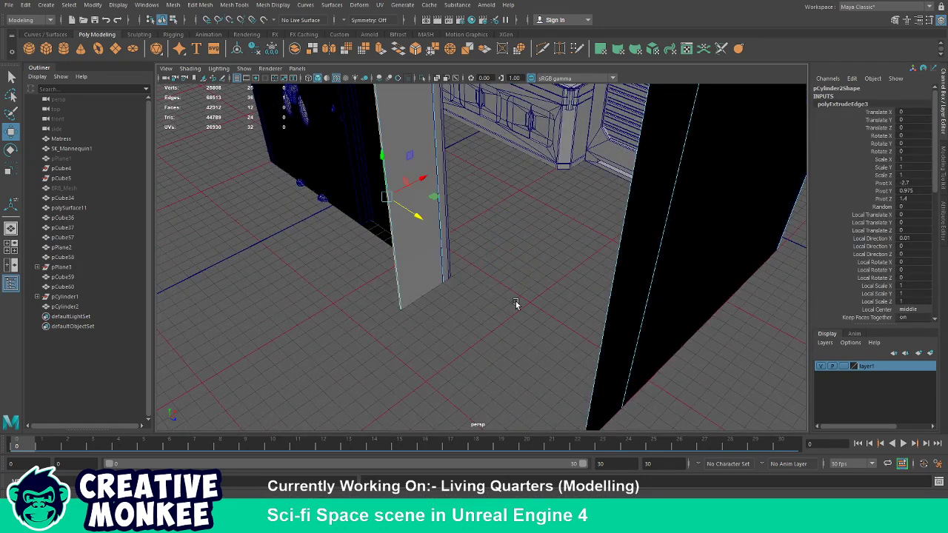
{"action": "left_click_drag", "start_coordinate": [488, 247], "coordinate": [561, 254]}
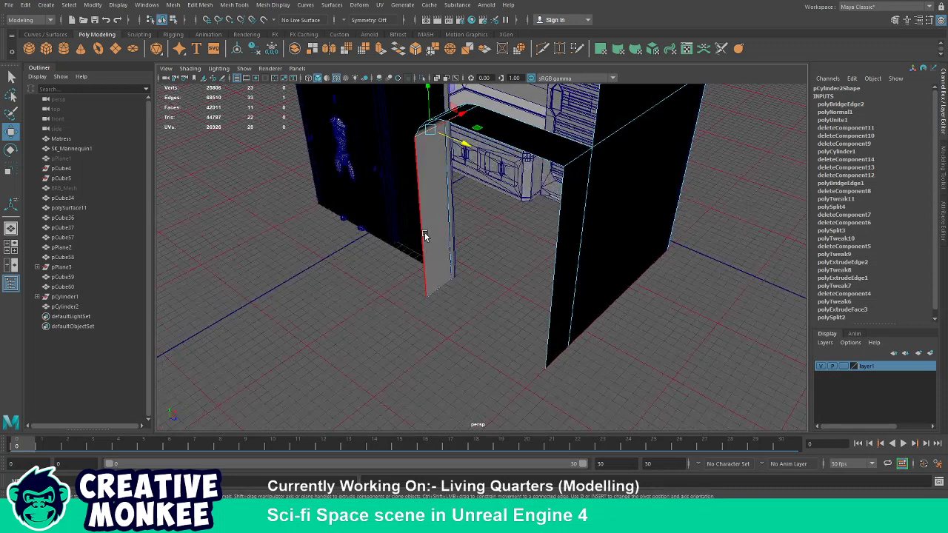
{"action": "key", "text": "q"}
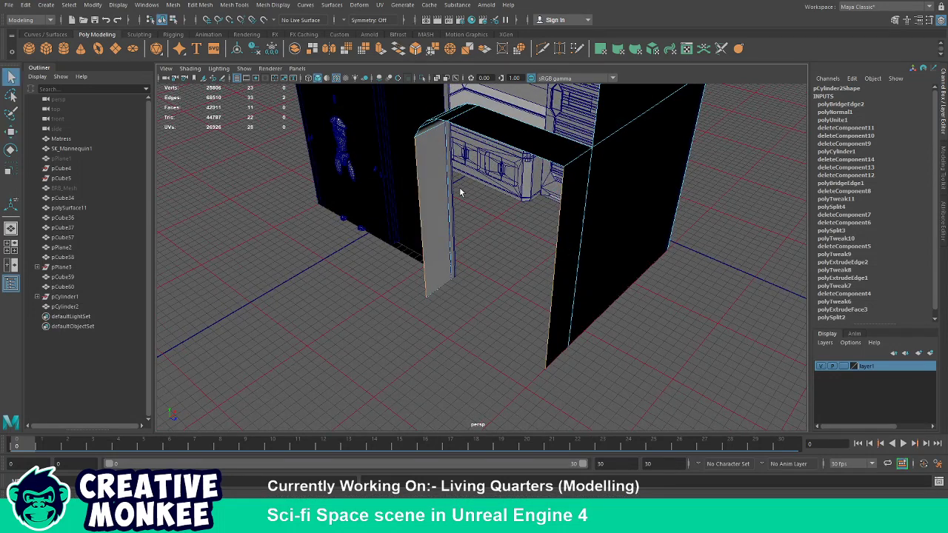
{"action": "left_click_drag", "start_coordinate": [538, 234], "coordinate": [521, 94]}
{"action": "left_click", "coordinate": [472, 179]}
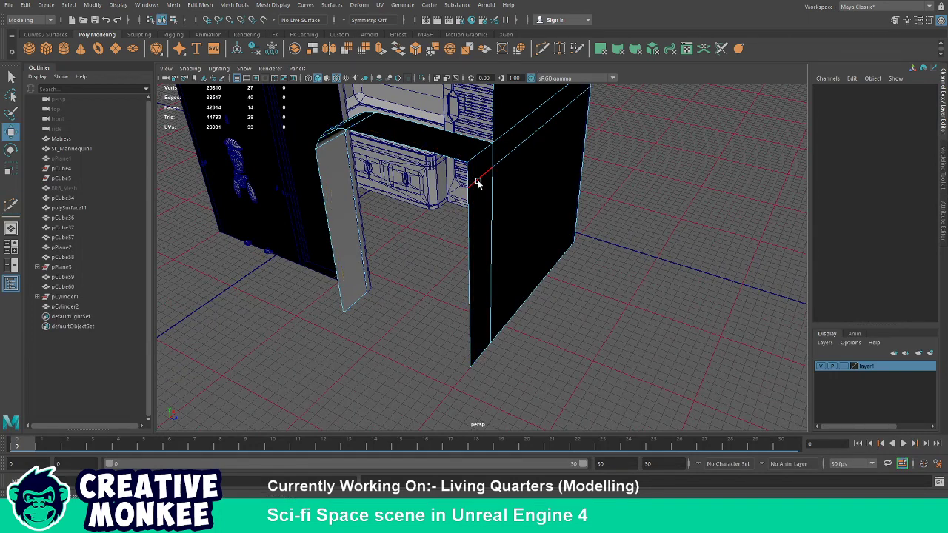
{"action": "key", "text": "w"}
{"action": "left_click_drag", "start_coordinate": [527, 98], "coordinate": [372, 153]}
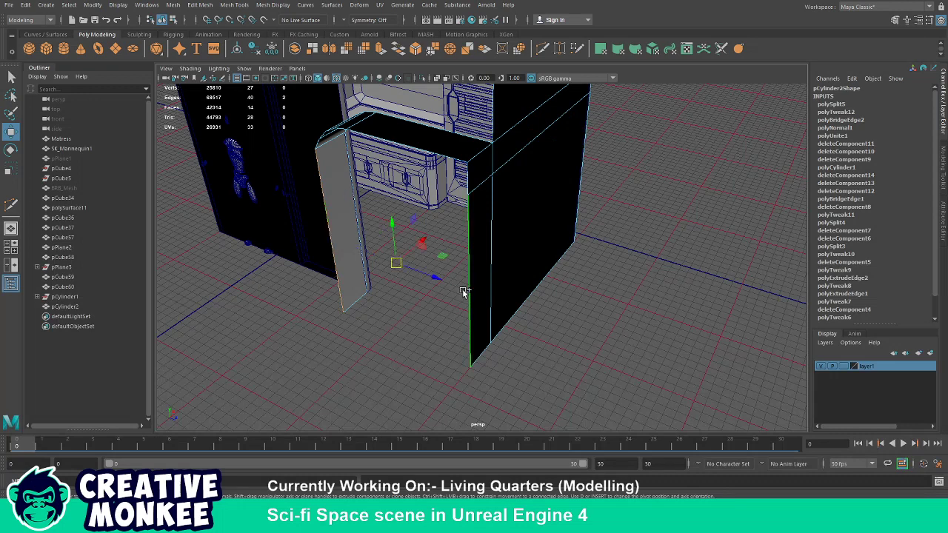
Cap the open border along the long edge with Fill Hole and Multi-Cut a new top edge.
{"action": "left_click_drag", "start_coordinate": [462, 291], "coordinate": [362, 212]}
{"action": "key", "text": "f"}
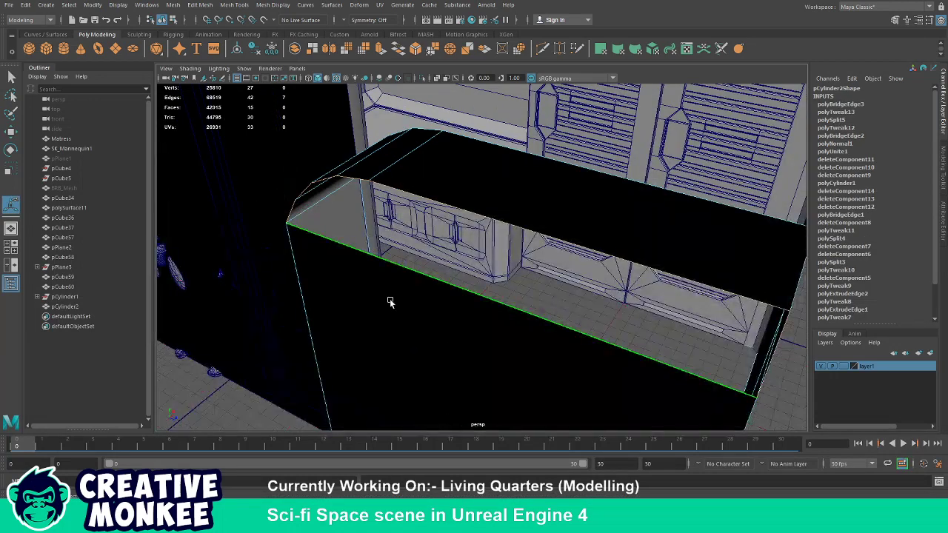
{"action": "left_click_drag", "start_coordinate": [413, 188], "coordinate": [435, 156]}
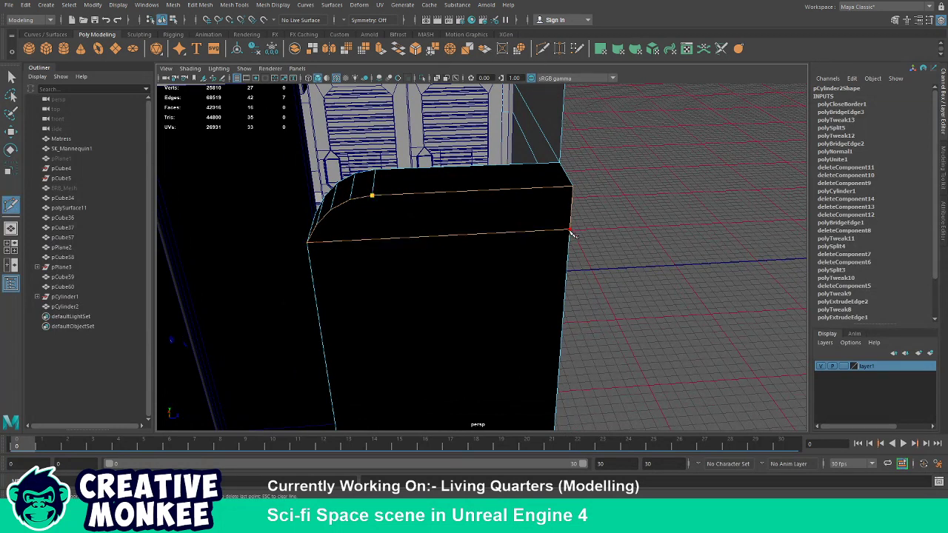
{"action": "left_click", "coordinate": [570, 231]}
{"action": "key", "text": "Return"}
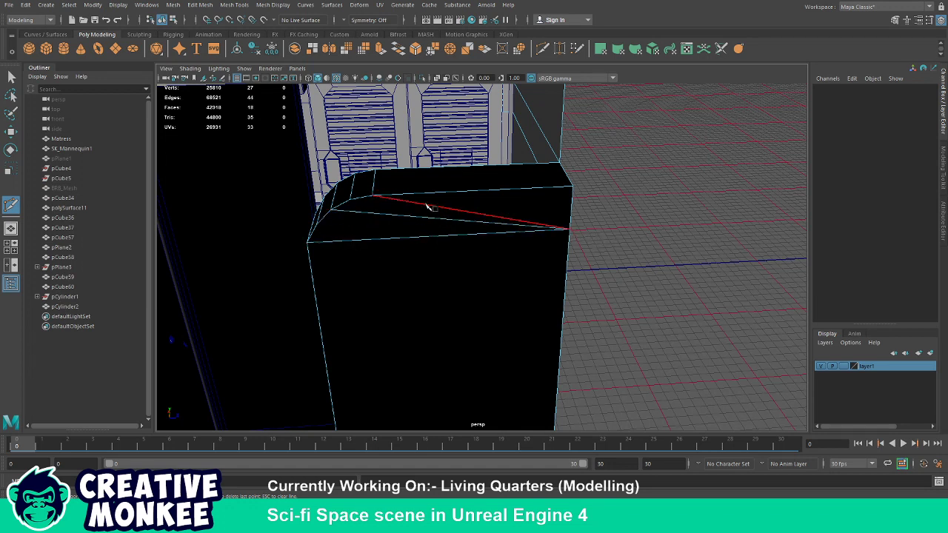
Extrude the trim mesh's top edge upward.
{"action": "left_click", "coordinate": [579, 248]}
{"action": "left_click_drag", "start_coordinate": [580, 265], "coordinate": [444, 191]}
{"action": "left_click", "coordinate": [390, 162]}
{"action": "left_click", "coordinate": [337, 176]}
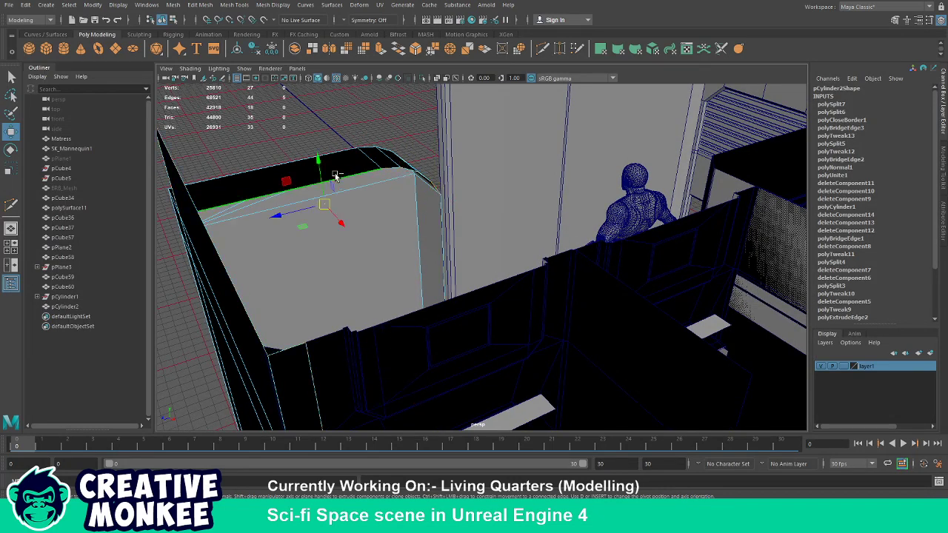
{"action": "left_click_drag", "start_coordinate": [337, 177], "coordinate": [393, 206]}
{"action": "left_click_drag", "start_coordinate": [324, 187], "coordinate": [323, 188]}
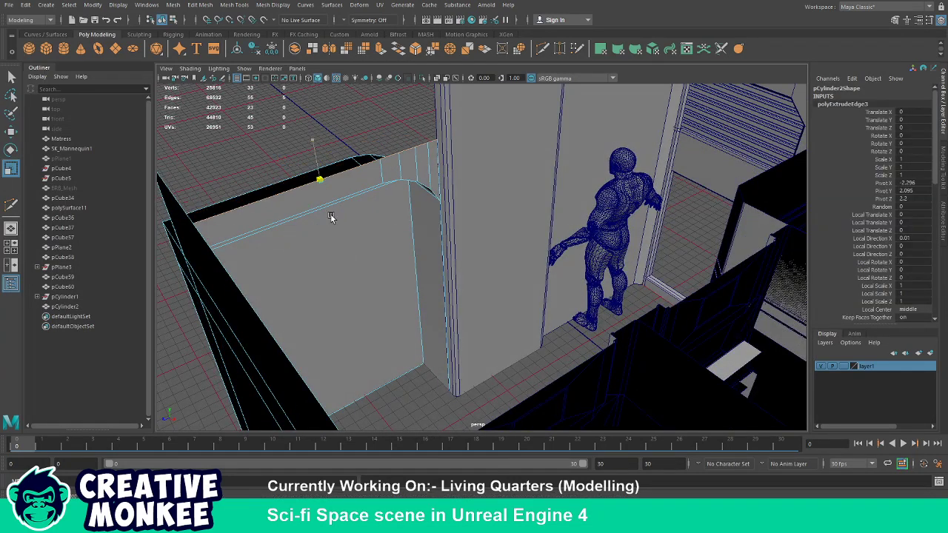
{"action": "left_click_drag", "start_coordinate": [316, 141], "coordinate": [413, 164]}
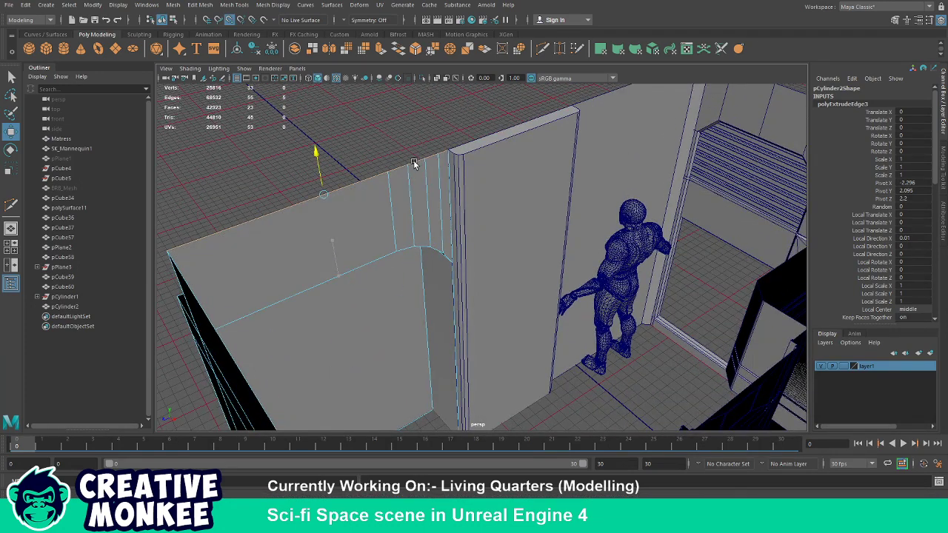
Bevel the corner edge on top of the wall with Fraction 0.2.
{"action": "left_click", "coordinate": [436, 147]}
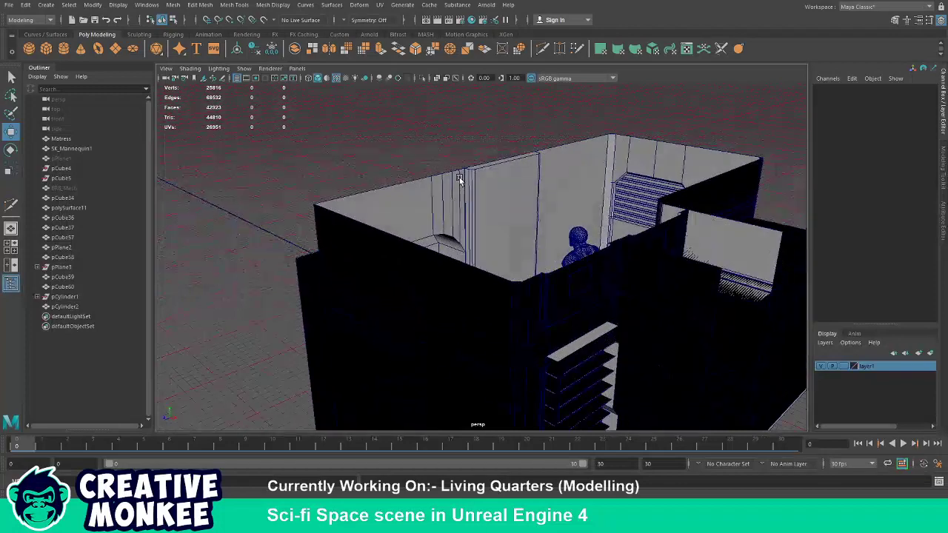
{"action": "left_click_drag", "start_coordinate": [490, 177], "coordinate": [433, 243]}
{"action": "left_click", "coordinate": [385, 233]}
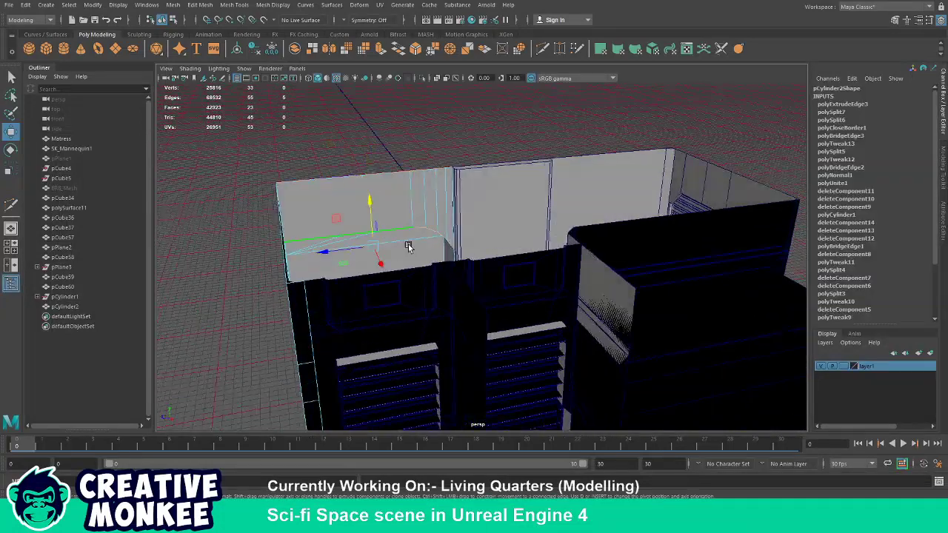
{"action": "left_click_drag", "start_coordinate": [376, 236], "coordinate": [452, 222]}
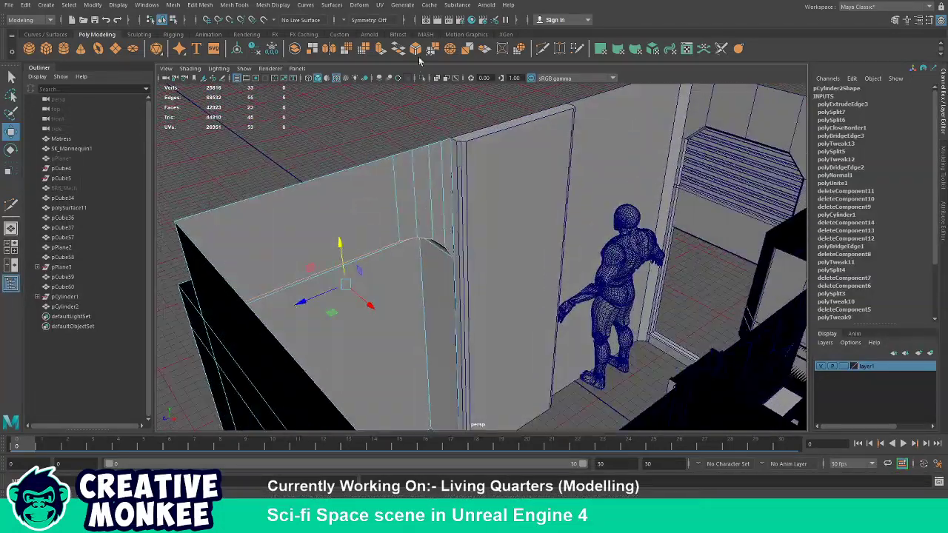
{"action": "left_click", "coordinate": [417, 52]}
{"action": "left_click_drag", "start_coordinate": [460, 294], "coordinate": [460, 294]}
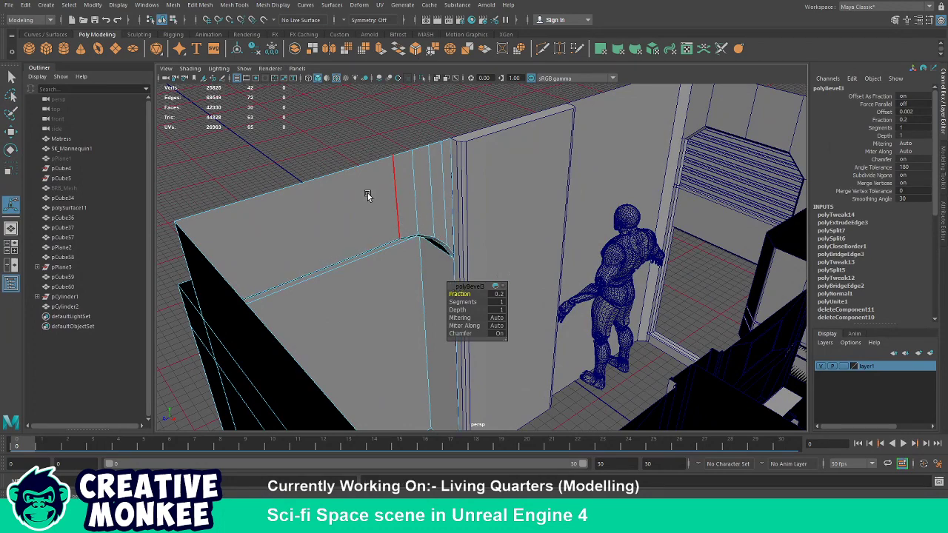
Select the vertical edge loop on pCylinder2 and slide it sideways.
{"action": "left_click", "coordinate": [367, 195]}
{"action": "left_click_drag", "start_coordinate": [367, 195], "coordinate": [419, 189]}
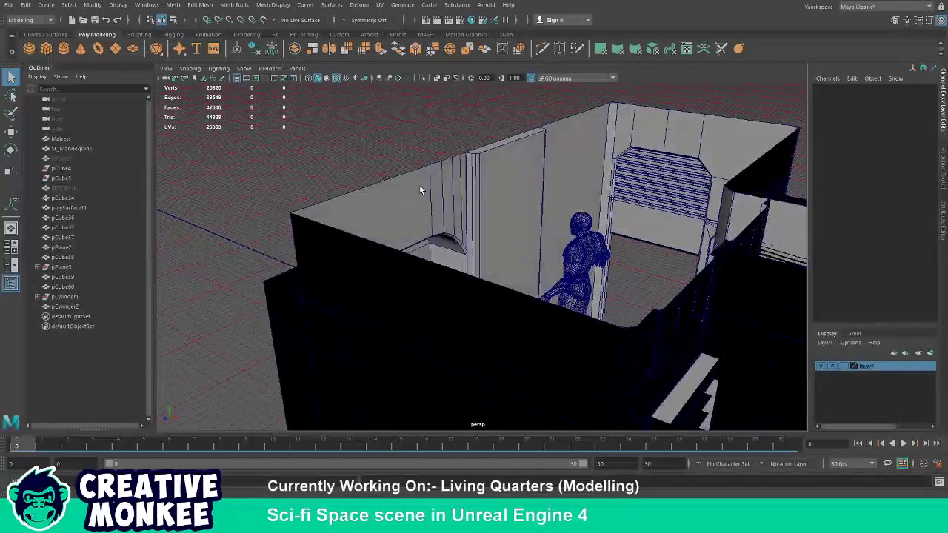
{"action": "left_click_drag", "start_coordinate": [419, 190], "coordinate": [439, 239]}
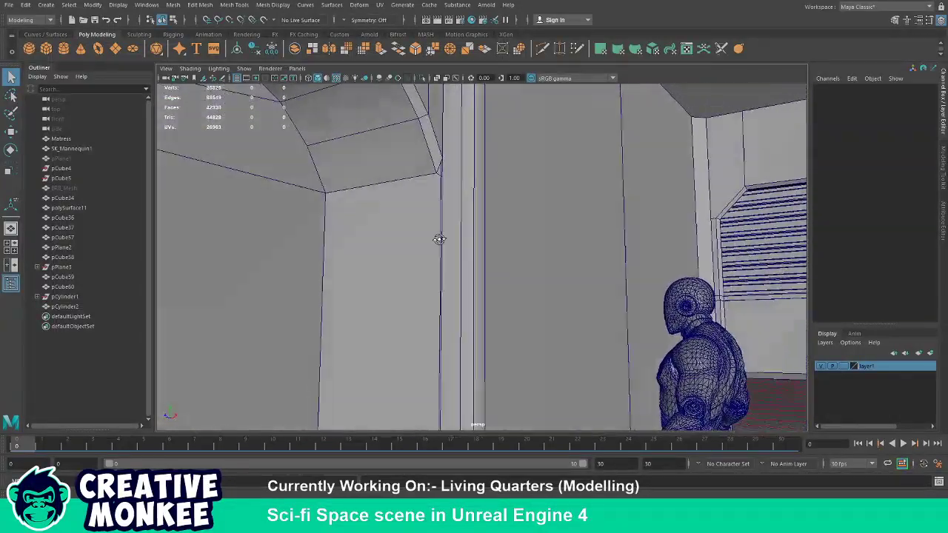
{"action": "left_click_drag", "start_coordinate": [440, 239], "coordinate": [444, 283]}
{"action": "left_click", "coordinate": [433, 278]}
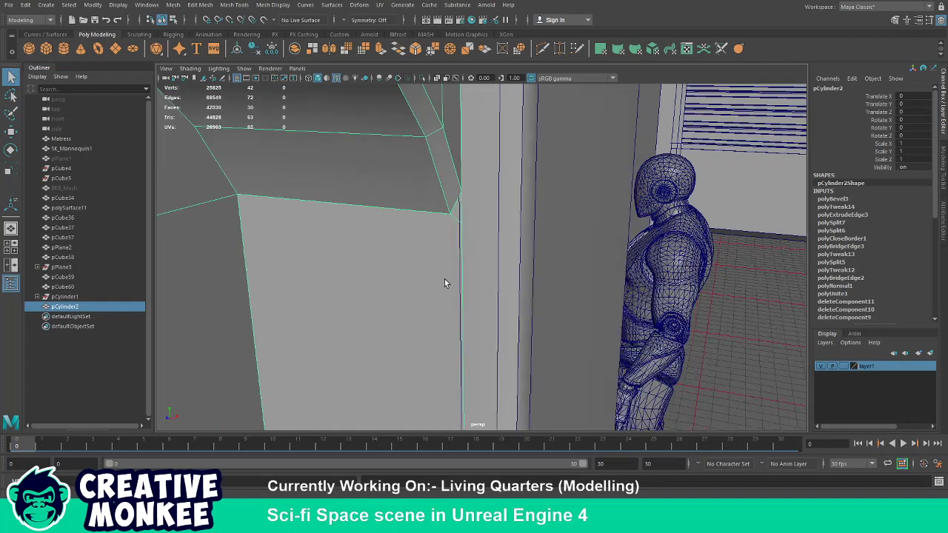
{"action": "left_click_drag", "start_coordinate": [444, 279], "coordinate": [445, 244]}
{"action": "double_click", "coordinate": [461, 281]}
{"action": "key", "text": "f"}
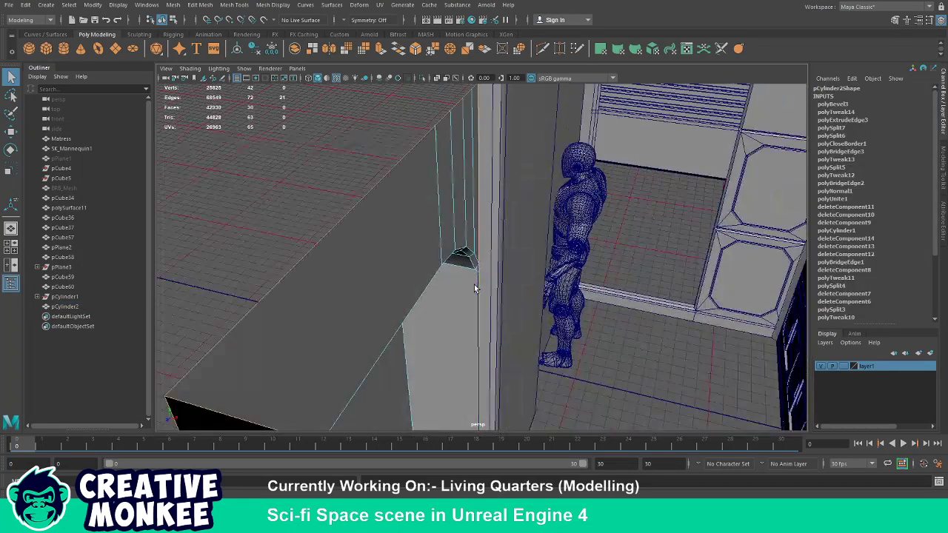
{"action": "left_click_drag", "start_coordinate": [475, 289], "coordinate": [461, 264]}
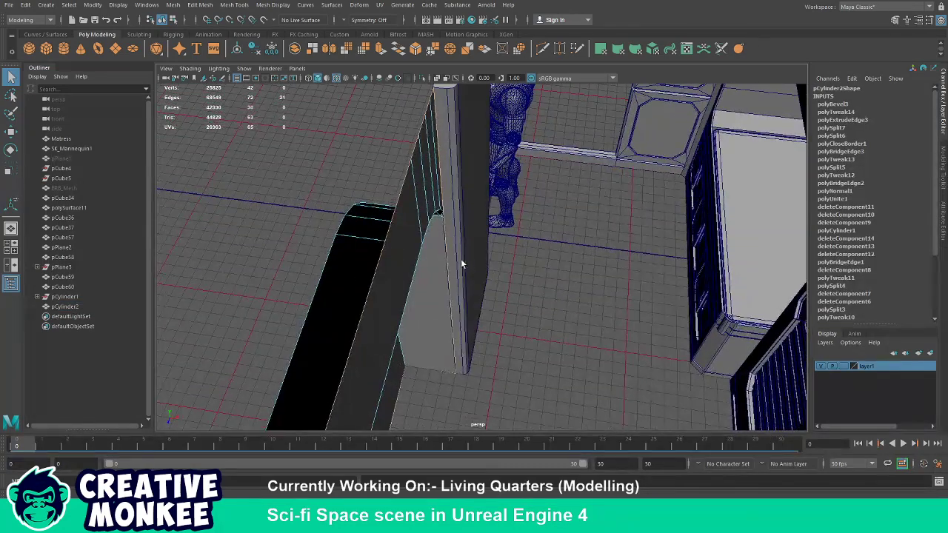
{"action": "key", "text": "w"}
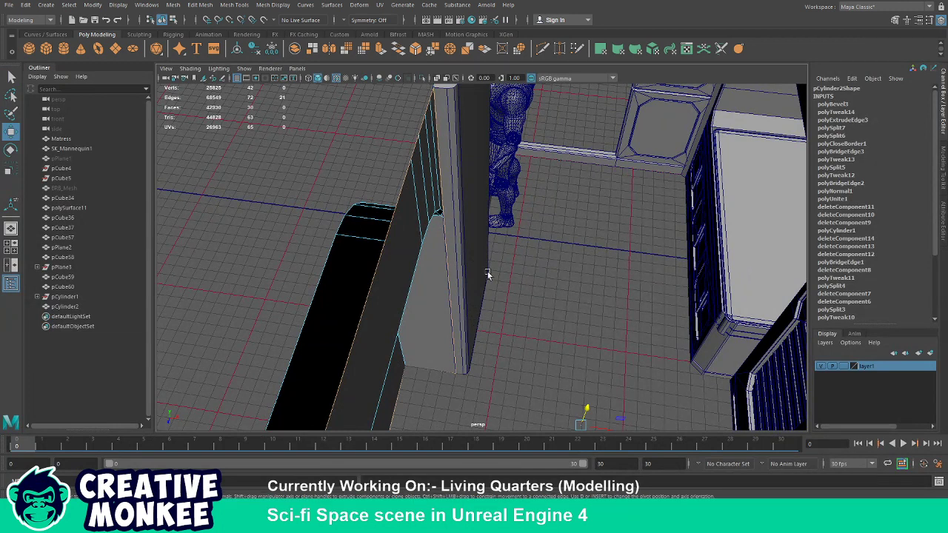
{"action": "left_click_drag", "start_coordinate": [607, 426], "coordinate": [457, 376]}
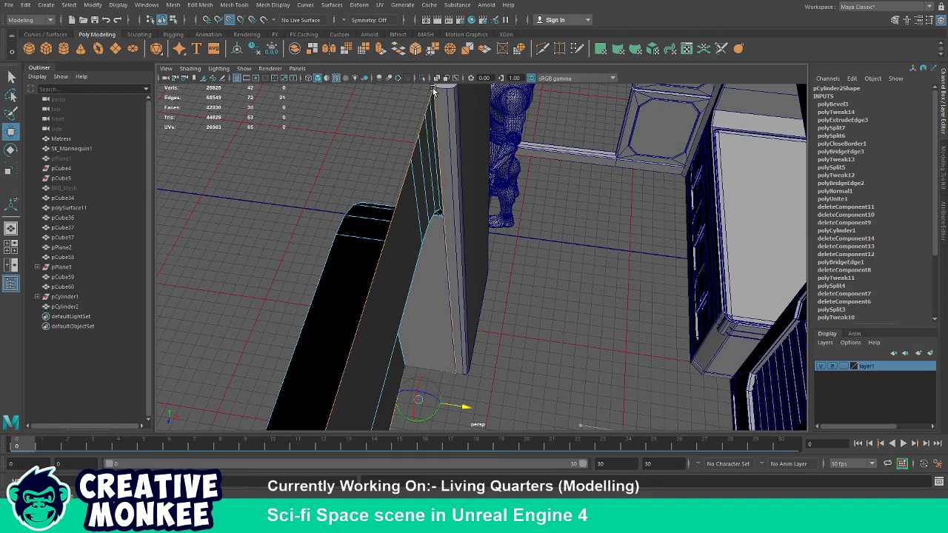
Edit the pivot with point snapping, then undo back to the centred pivot.
{"action": "key", "text": "d"}
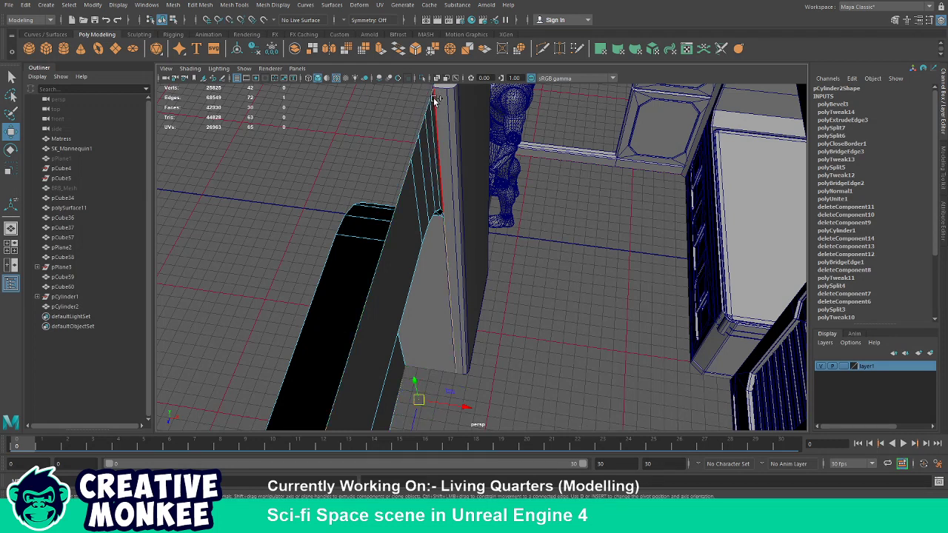
{"action": "key", "text": "d"}
{"action": "key", "text": "v"}
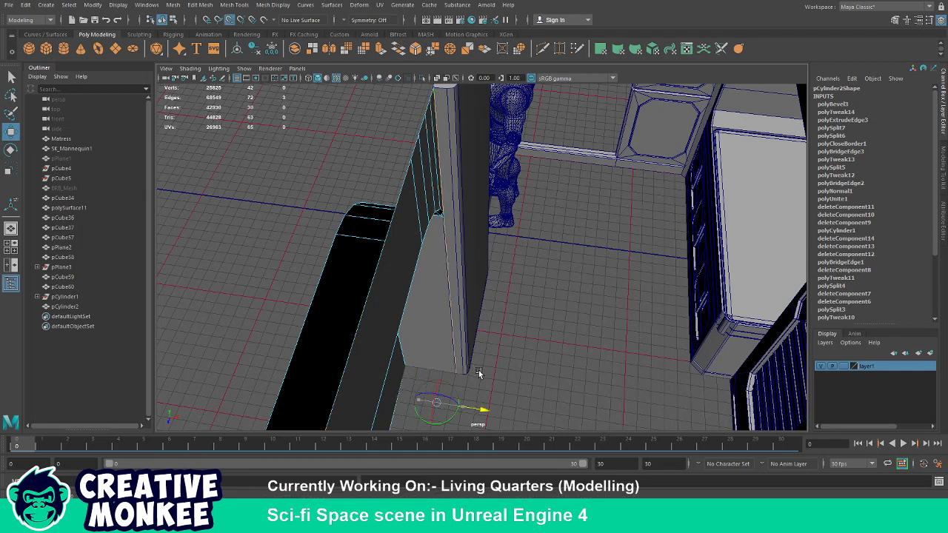
{"action": "key", "text": "d"}
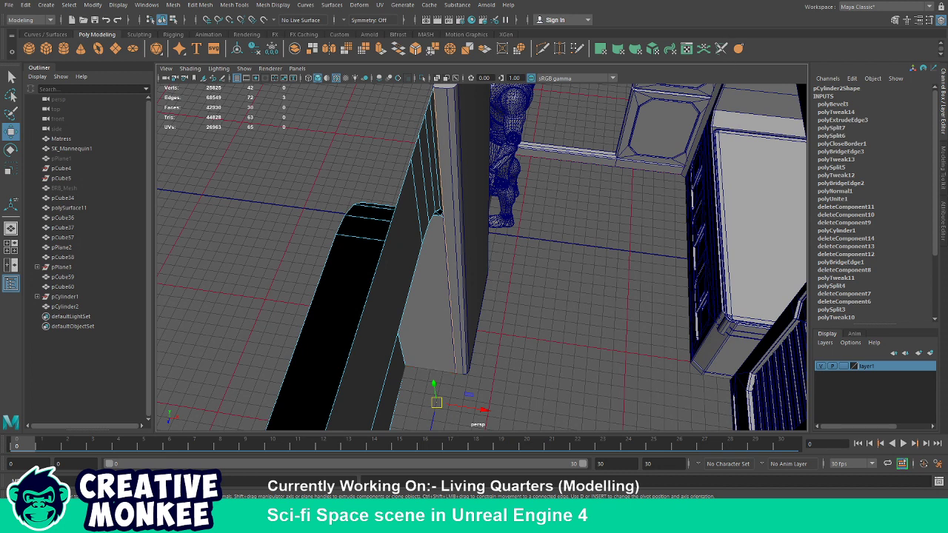
{"action": "key", "text": "ctrl+z"}
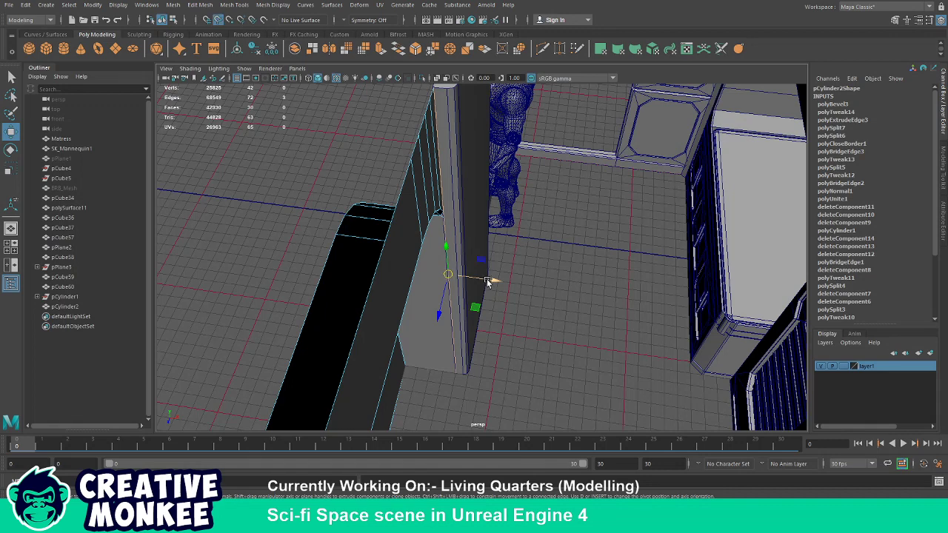
{"action": "left_click_drag", "start_coordinate": [487, 280], "coordinate": [448, 279]}
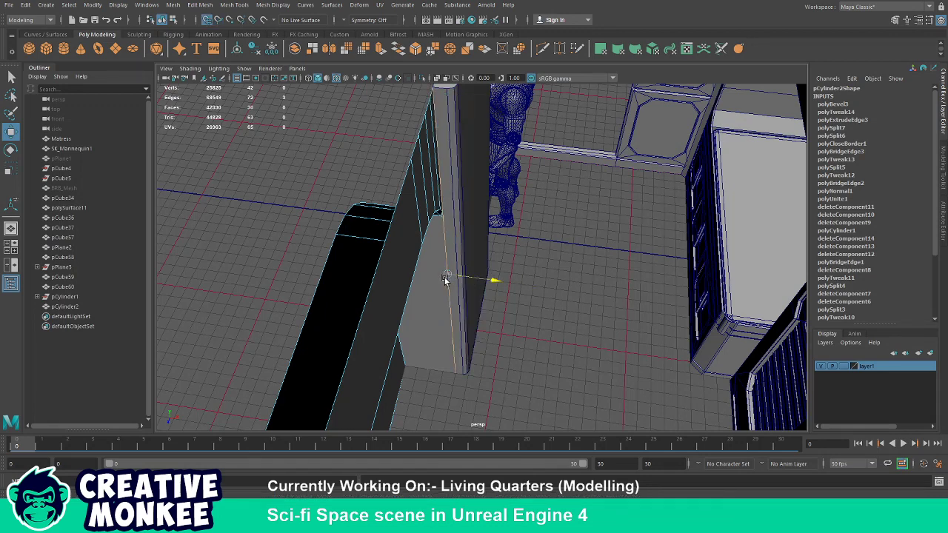
Select the wall piece's faces and isolate them in the viewport.
{"action": "key", "text": "F11"}
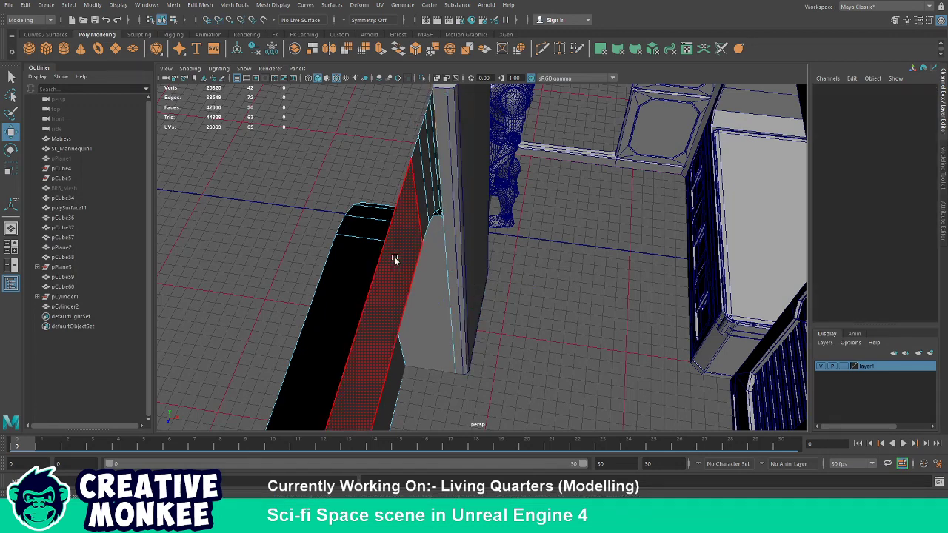
{"action": "left_click", "coordinate": [393, 258]}
{"action": "key", "text": "ctrl+1"}
{"action": "left_click_drag", "start_coordinate": [393, 258], "coordinate": [398, 268]}
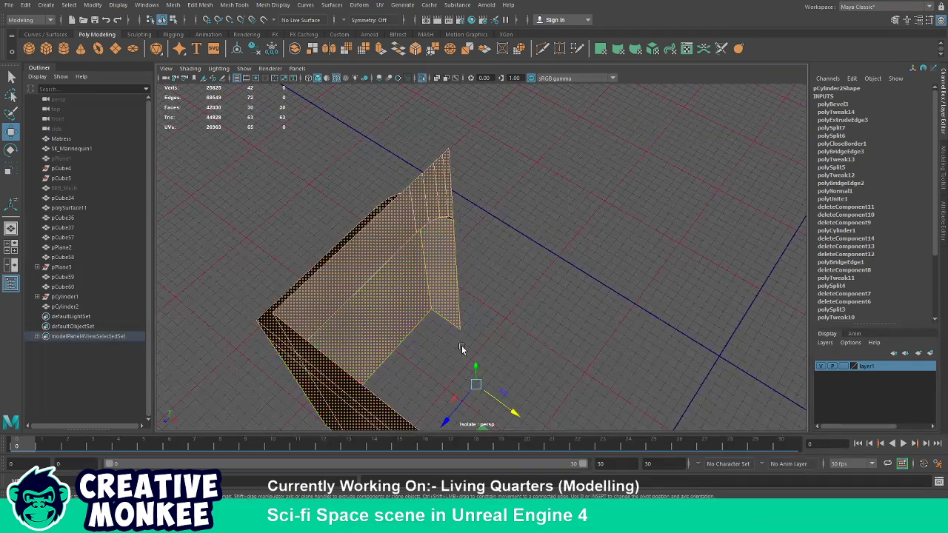
Select the wall piece's top face and bevel strip, then scale and move them.
{"action": "left_click_drag", "start_coordinate": [460, 348], "coordinate": [411, 259]}
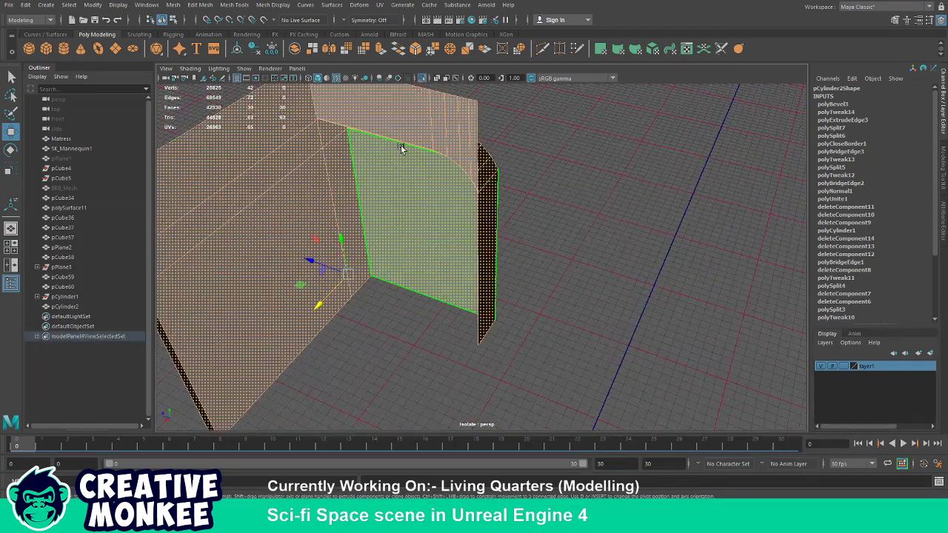
{"action": "key", "text": "q"}
{"action": "left_click", "coordinate": [403, 119]}
{"action": "left_click", "coordinate": [446, 118]}
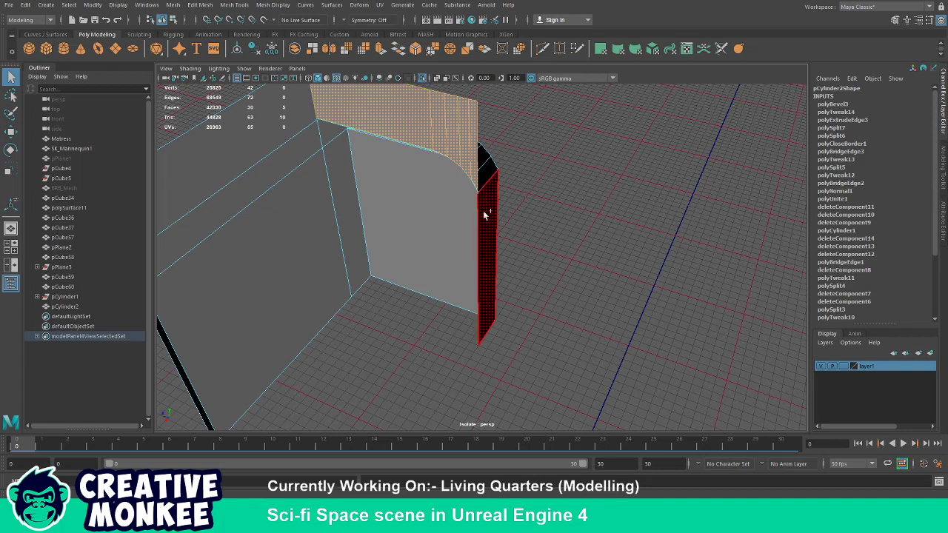
{"action": "key", "text": "w"}
{"action": "key", "text": "r"}
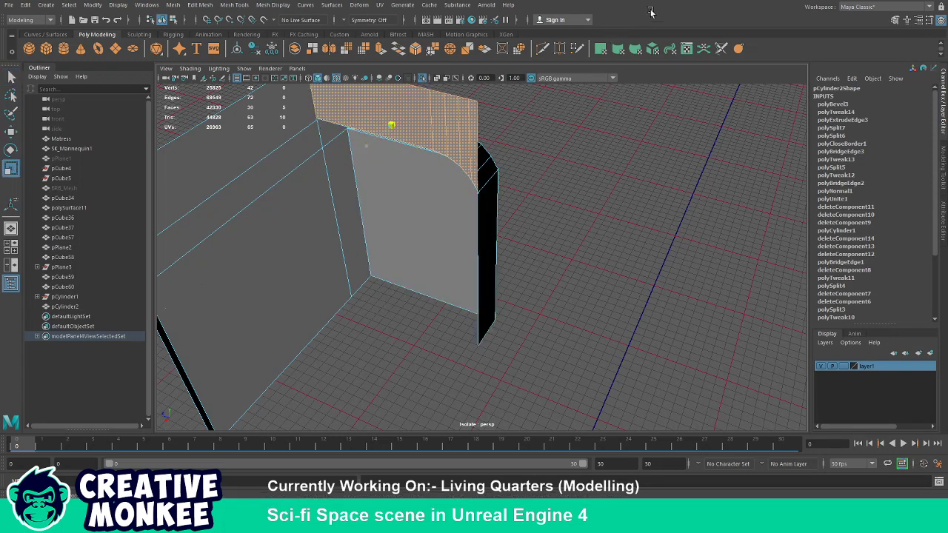
{"action": "key", "text": "w"}
Shift the edge along the black panel face to the left.
{"action": "left_click_drag", "start_coordinate": [551, 119], "coordinate": [547, 100]}
{"action": "left_click", "coordinate": [548, 100]}
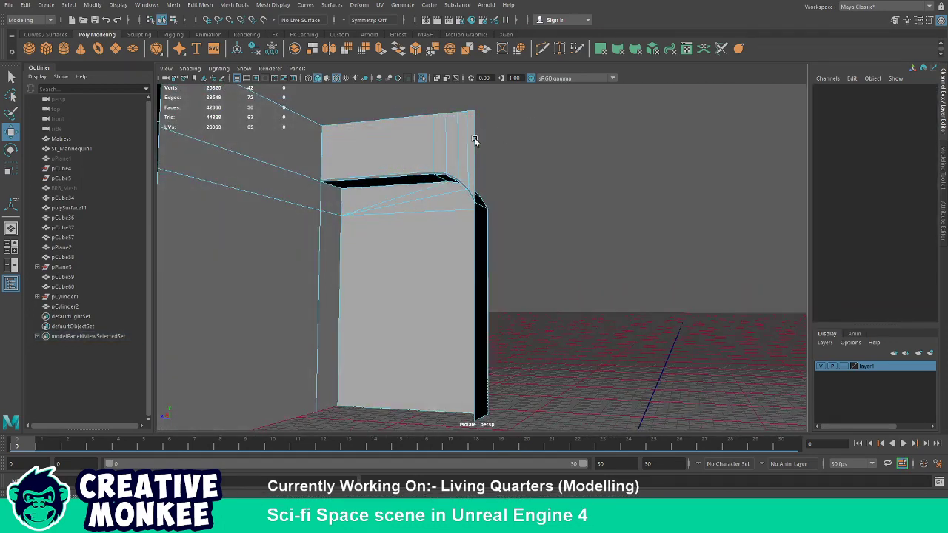
{"action": "left_click_drag", "start_coordinate": [474, 142], "coordinate": [447, 232]}
{"action": "left_click", "coordinate": [468, 212]}
{"action": "left_click_drag", "start_coordinate": [470, 311], "coordinate": [517, 124]}
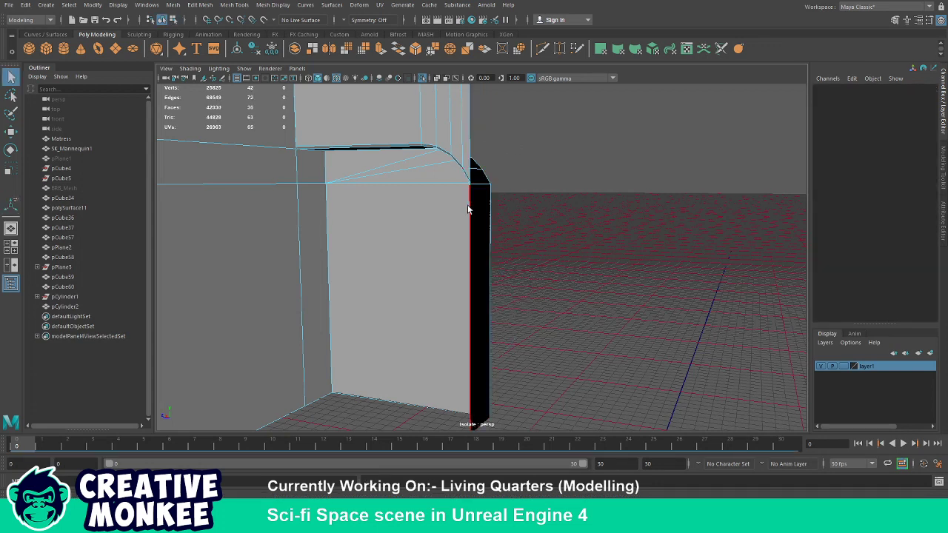
{"action": "left_click", "coordinate": [470, 204]}
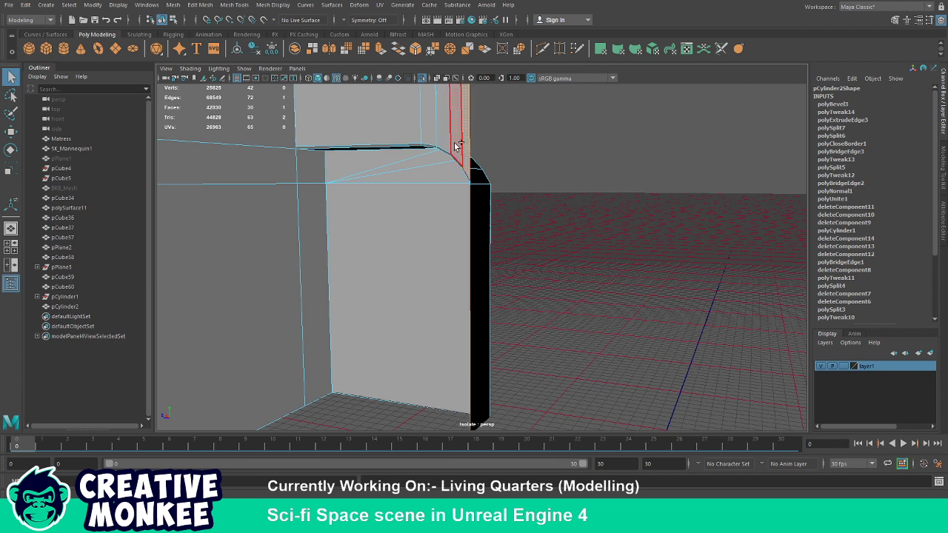
{"action": "key", "text": "w"}
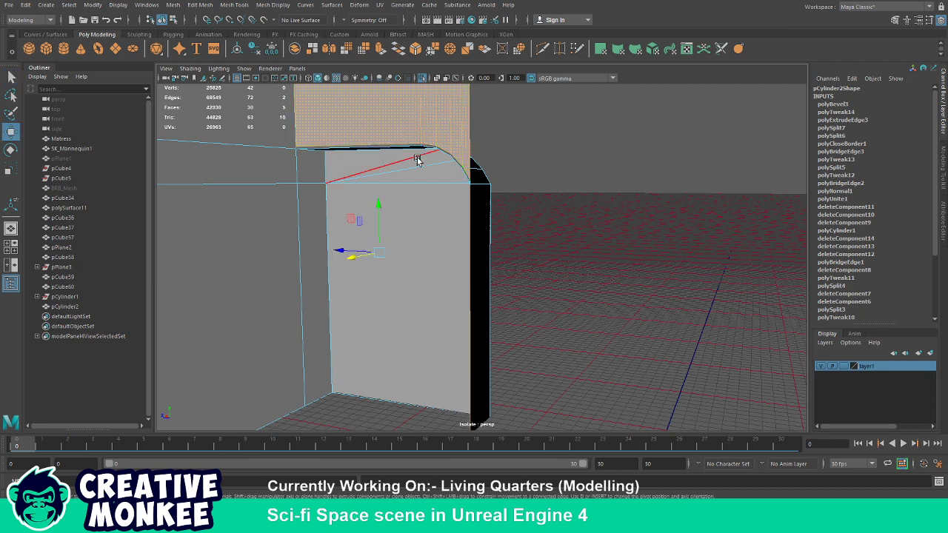
{"action": "key", "text": "e"}
{"action": "key", "text": "r"}
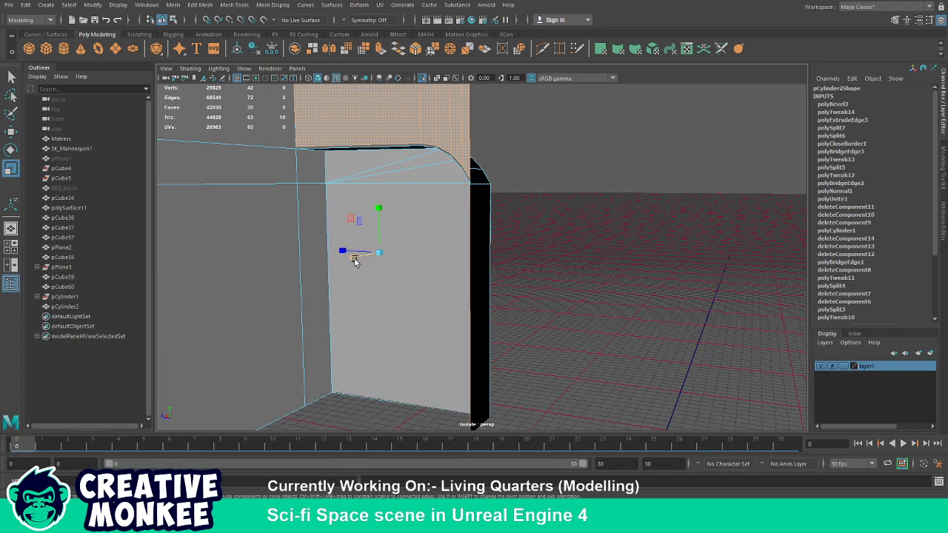
{"action": "key", "text": "w"}
{"action": "left_click_drag", "start_coordinate": [573, 143], "coordinate": [406, 264]}
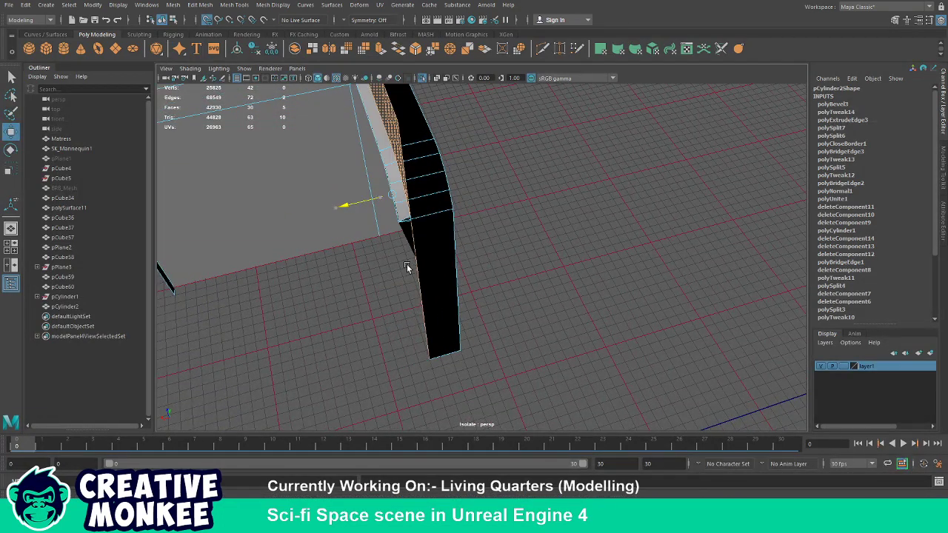
{"action": "left_click_drag", "start_coordinate": [406, 267], "coordinate": [404, 268]}
Delete the two stray faces at the black slot's corner.
{"action": "left_click_drag", "start_coordinate": [382, 298], "coordinate": [474, 234]}
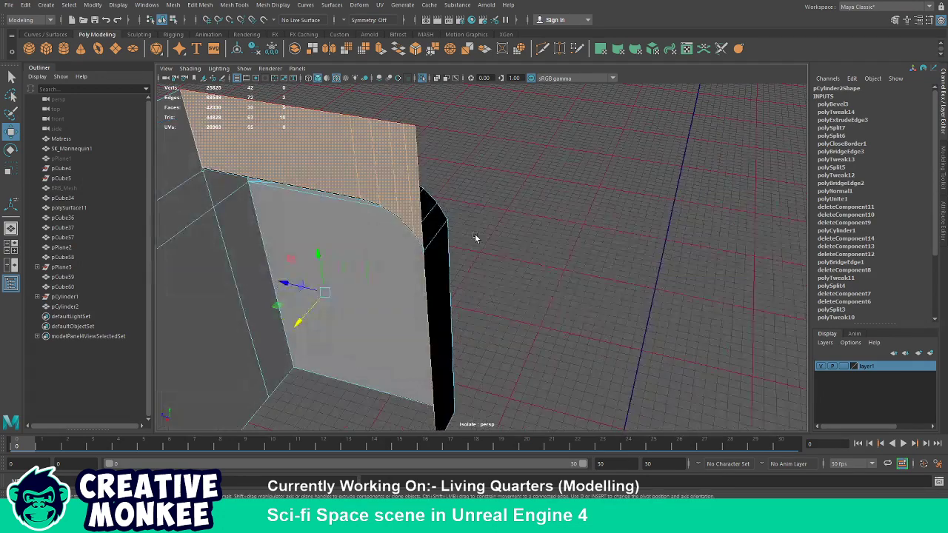
{"action": "left_click", "coordinate": [475, 234]}
{"action": "left_click_drag", "start_coordinate": [487, 153], "coordinate": [309, 185]}
{"action": "left_click_drag", "start_coordinate": [309, 186], "coordinate": [388, 233]}
{"action": "left_click_drag", "start_coordinate": [387, 232], "coordinate": [416, 296]}
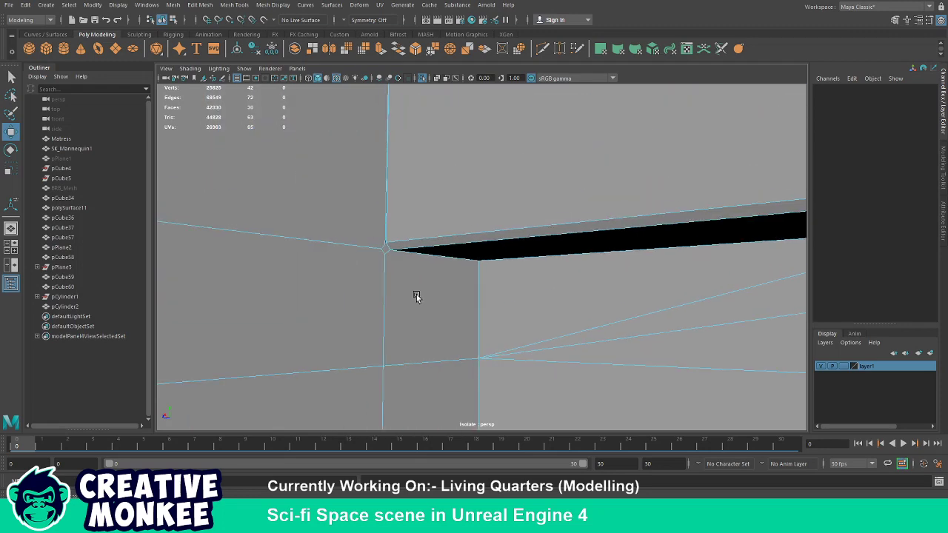
{"action": "left_click_drag", "start_coordinate": [374, 267], "coordinate": [320, 250]}
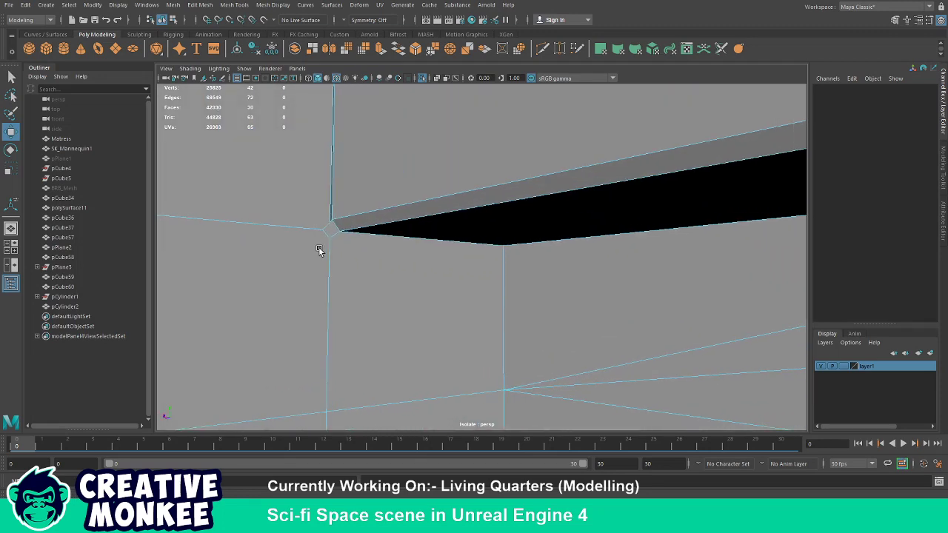
{"action": "left_click", "coordinate": [321, 216]}
{"action": "left_click_drag", "start_coordinate": [321, 216], "coordinate": [331, 209]}
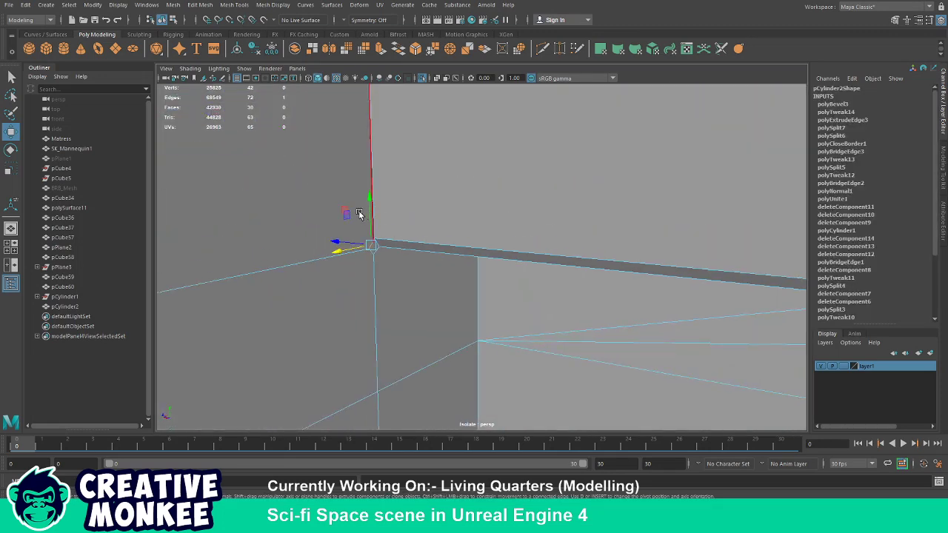
{"action": "left_click", "coordinate": [330, 208]}
{"action": "key", "text": "Delete"}
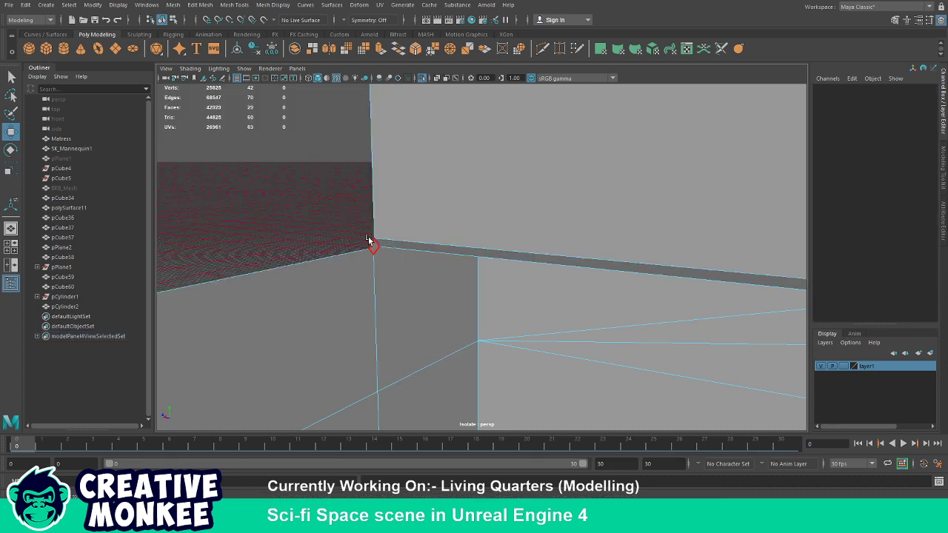
{"action": "left_click", "coordinate": [387, 265]}
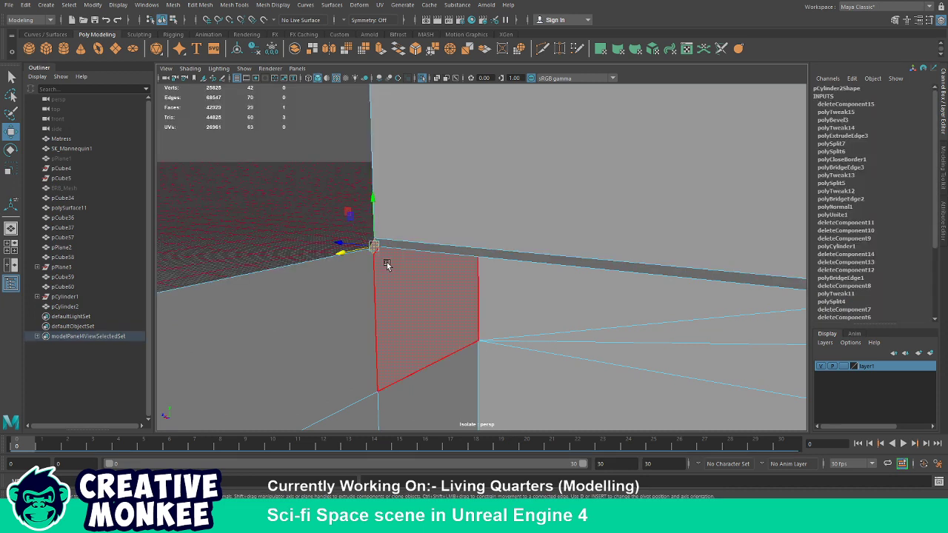
{"action": "key", "text": "Delete"}
Target Weld the corner vertex into its neighbouring vertex.
{"action": "left_click", "coordinate": [379, 266]}
{"action": "left_click", "coordinate": [542, 48]}
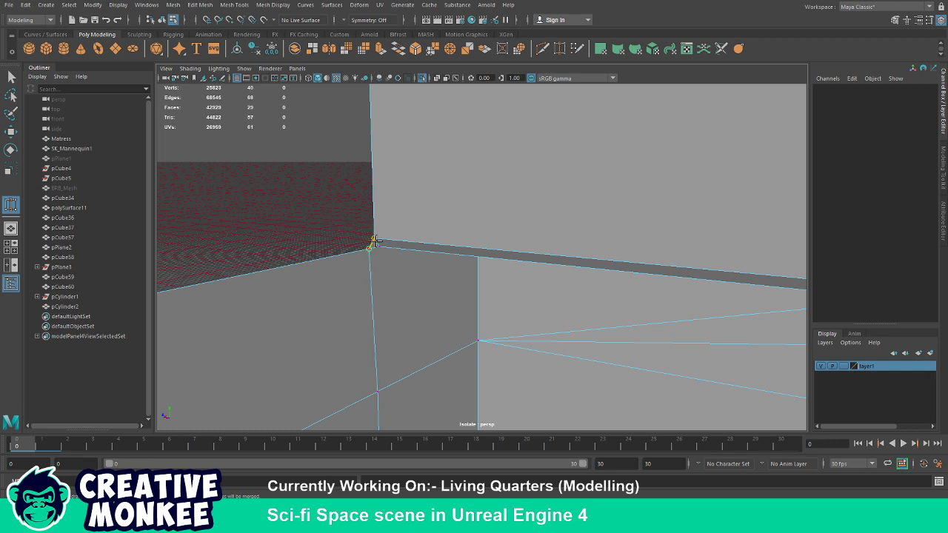
{"action": "left_click_drag", "start_coordinate": [371, 250], "coordinate": [374, 241]}
{"action": "key", "text": "ctrl+z"}
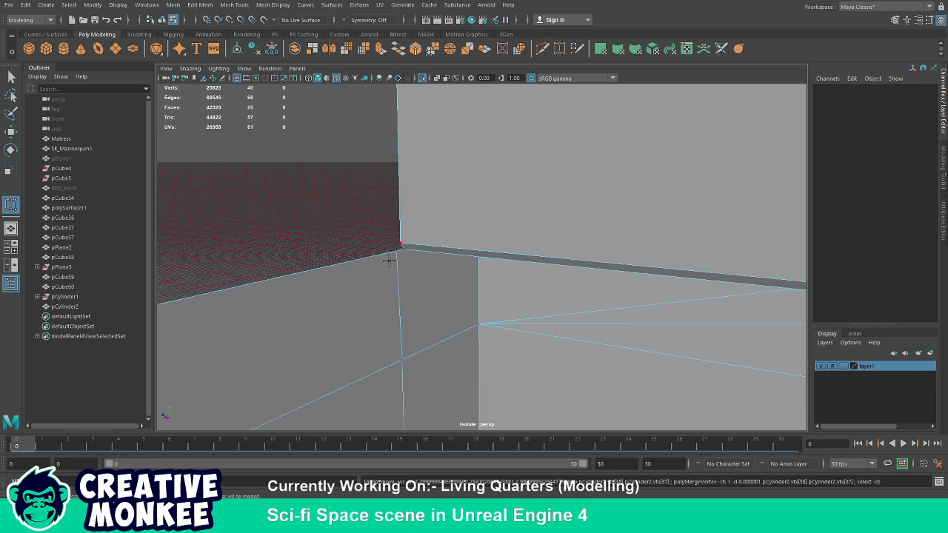
{"action": "left_click_drag", "start_coordinate": [394, 252], "coordinate": [364, 238]}
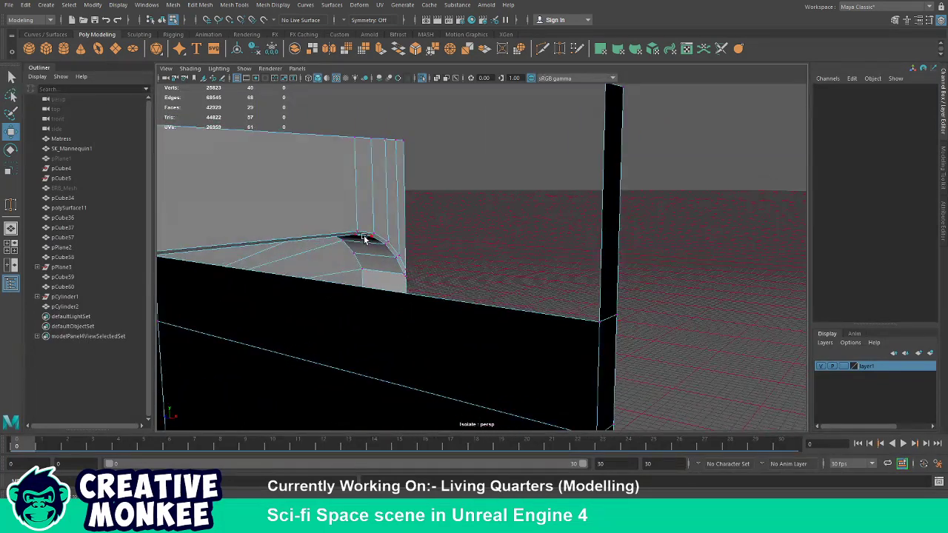
Delete the thin curved trim faces and the leftover corner piece.
{"action": "left_click", "coordinate": [395, 268]}
{"action": "key", "text": "q"}
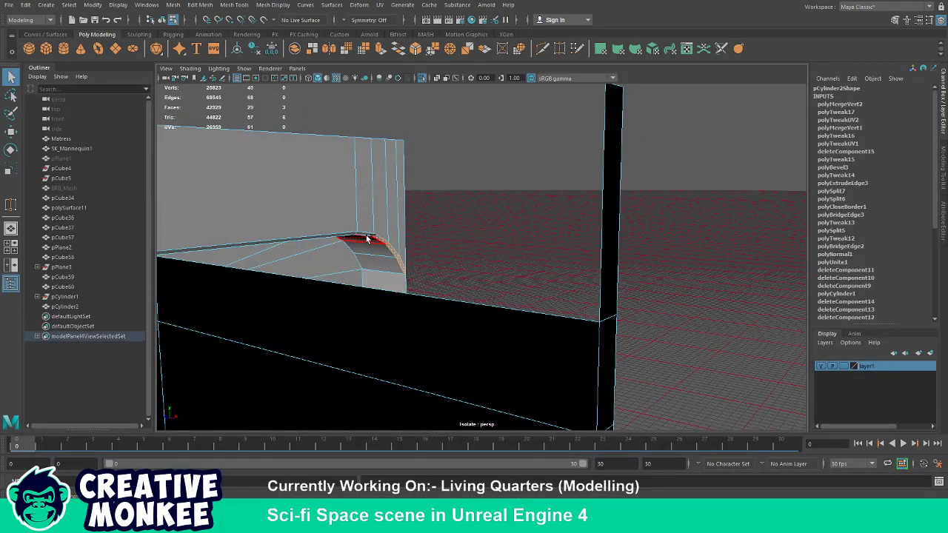
{"action": "left_click", "coordinate": [346, 237]}
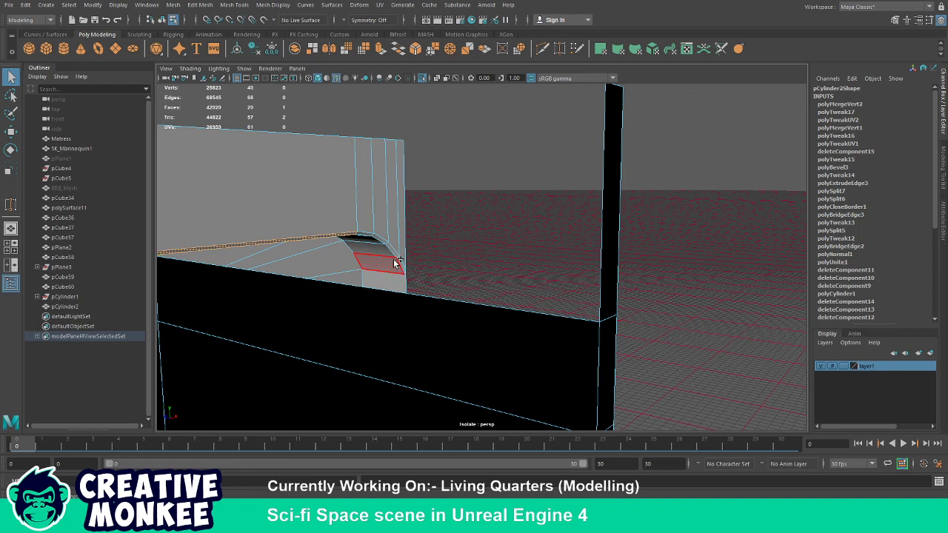
{"action": "key", "text": "Delete"}
{"action": "scroll", "scroll_direction": "up", "scroll_amount": 3}
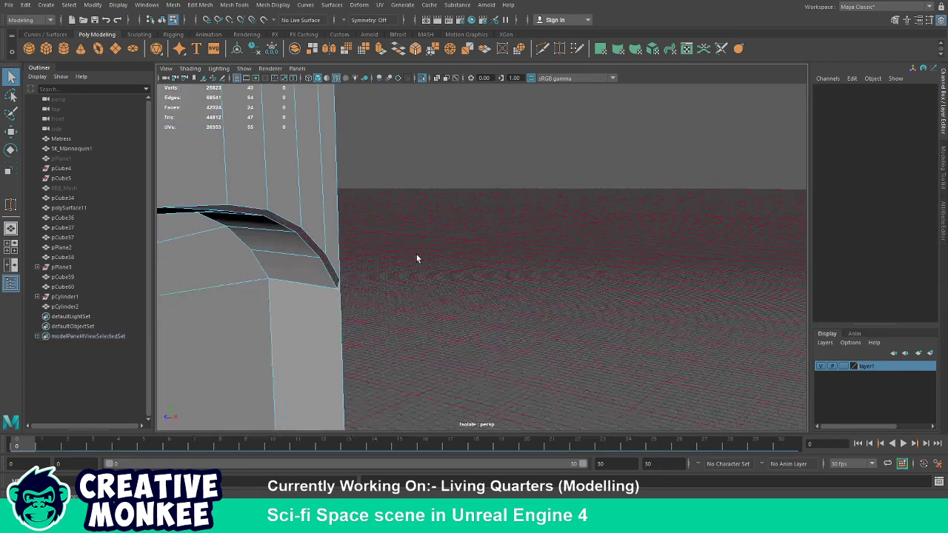
{"action": "left_click", "coordinate": [319, 291]}
{"action": "key", "text": "Delete"}
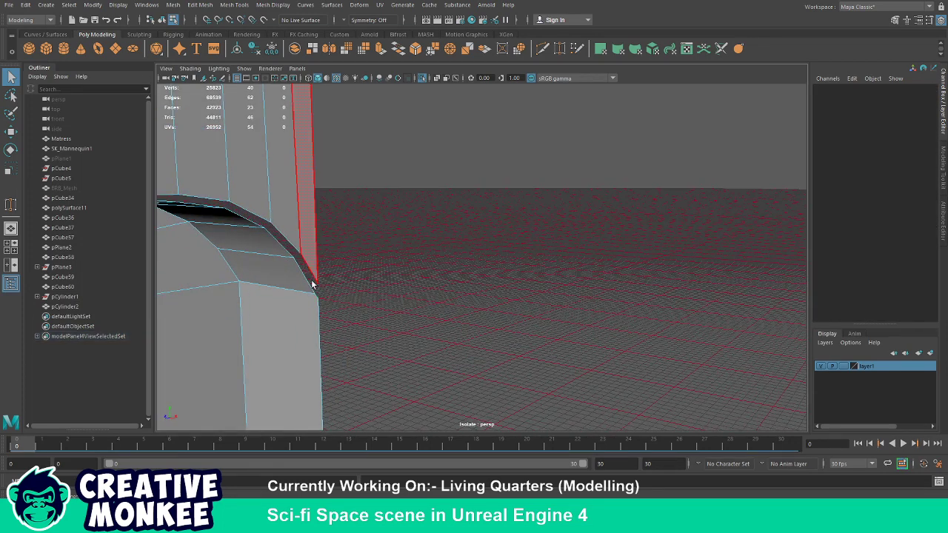
Lower the wall's long straight top edge along Y.
{"action": "left_click", "coordinate": [293, 254]}
{"action": "left_click_drag", "start_coordinate": [292, 254], "coordinate": [222, 274]}
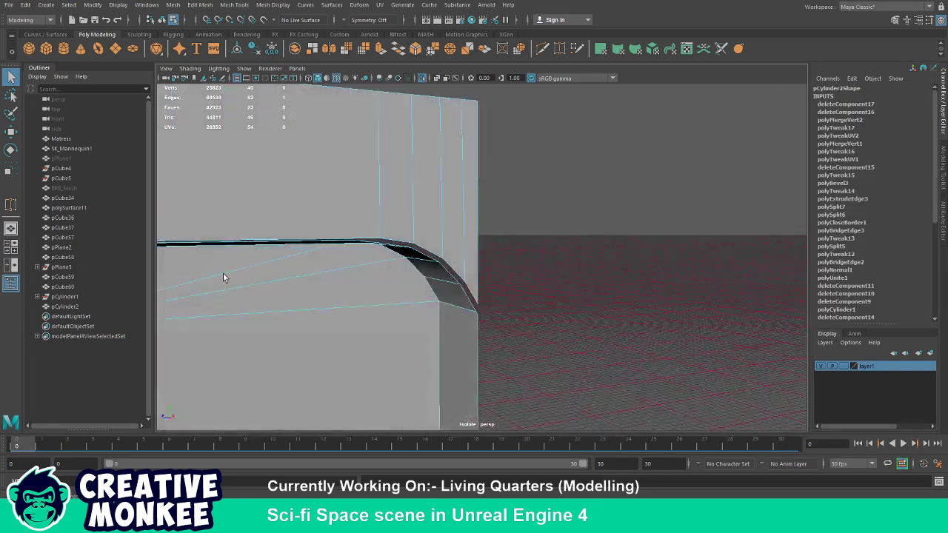
{"action": "left_click", "coordinate": [374, 261]}
{"action": "left_click_drag", "start_coordinate": [391, 263], "coordinate": [408, 237]}
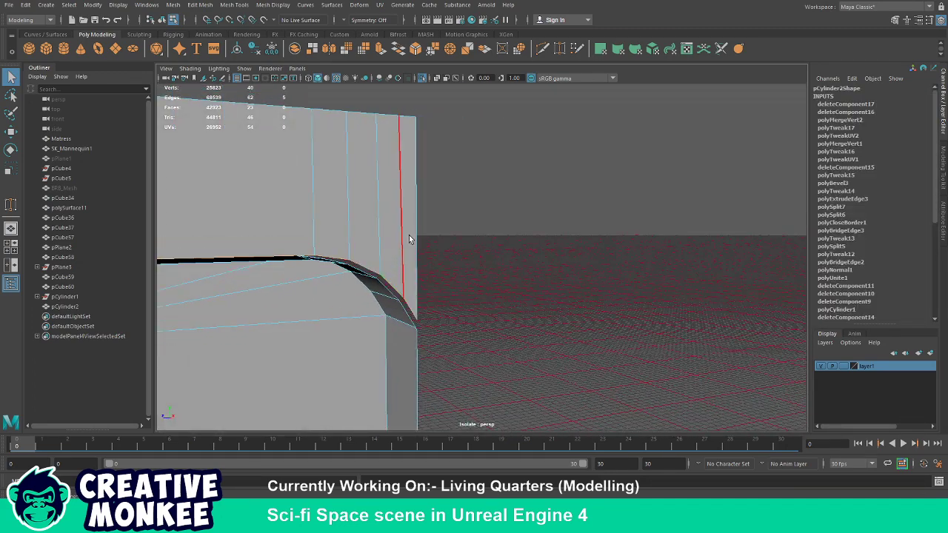
{"action": "key", "text": "w"}
{"action": "left_click_drag", "start_coordinate": [200, 261], "coordinate": [422, 321]}
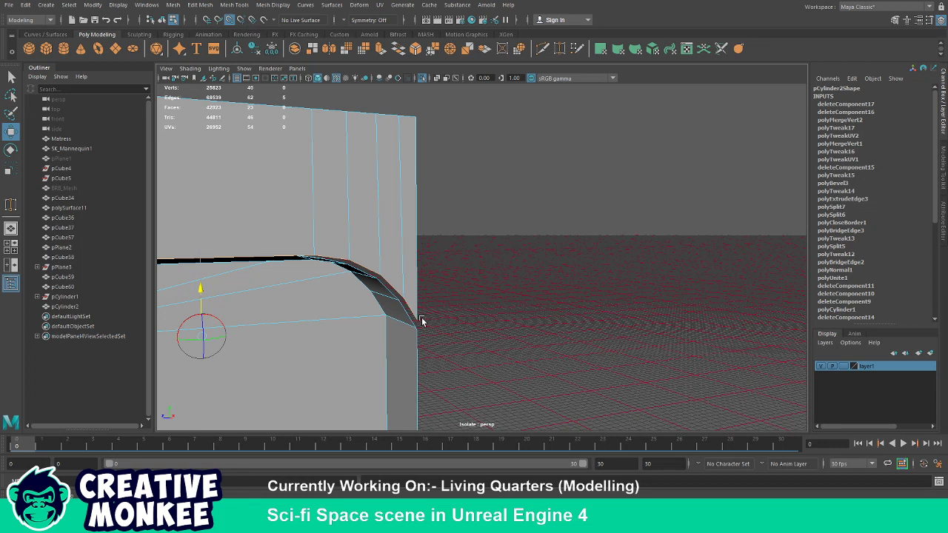
{"action": "left_click_drag", "start_coordinate": [334, 300], "coordinate": [418, 323]}
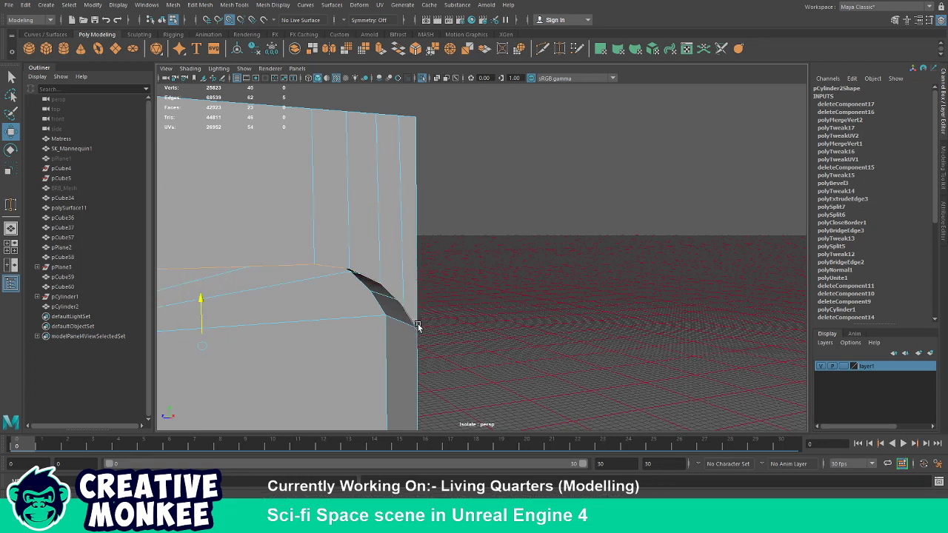
{"action": "left_click_drag", "start_coordinate": [422, 327], "coordinate": [413, 293]}
{"action": "double_click", "coordinate": [341, 333]}
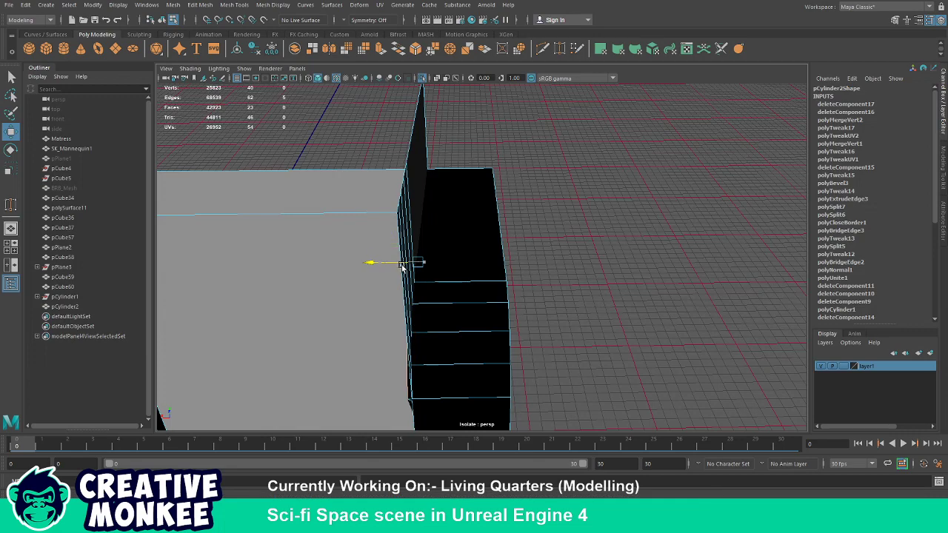
Slide the black piece left against the wall and delete its top face.
{"action": "left_click_drag", "start_coordinate": [413, 268], "coordinate": [403, 385]}
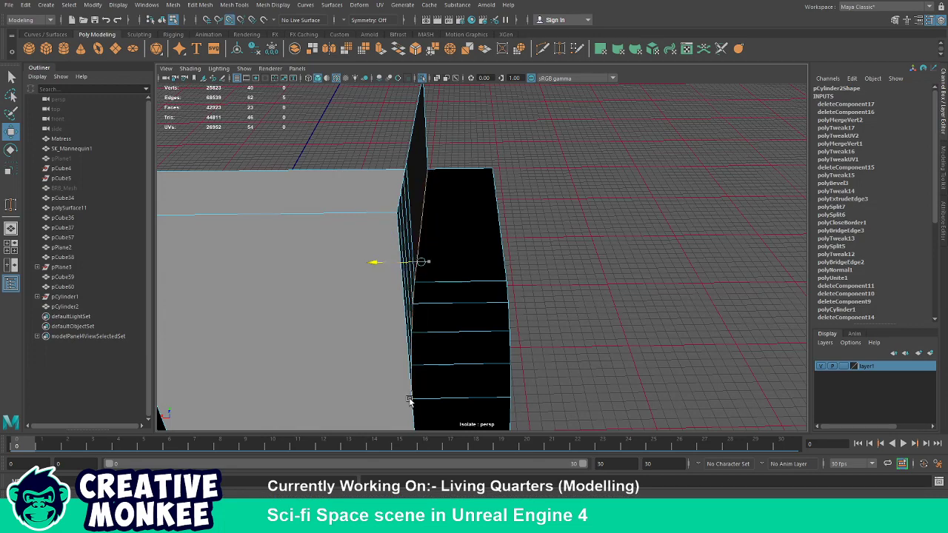
{"action": "left_click_drag", "start_coordinate": [385, 244], "coordinate": [426, 260]}
{"action": "left_click_drag", "start_coordinate": [392, 192], "coordinate": [411, 178]}
{"action": "left_click", "coordinate": [390, 208]}
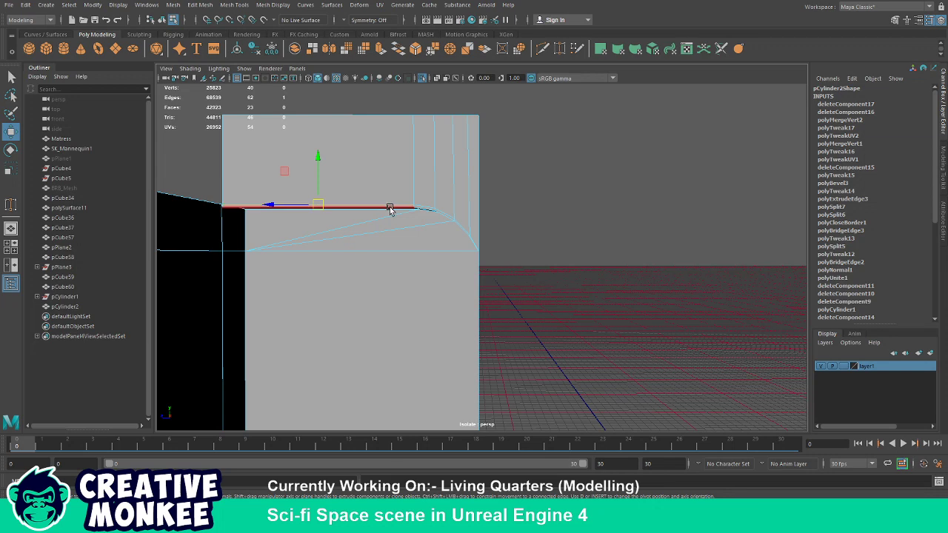
{"action": "double_click", "coordinate": [391, 208]}
{"action": "left_click_drag", "start_coordinate": [464, 196], "coordinate": [398, 171]}
{"action": "left_click", "coordinate": [402, 169]}
{"action": "left_click_drag", "start_coordinate": [497, 137], "coordinate": [381, 128]}
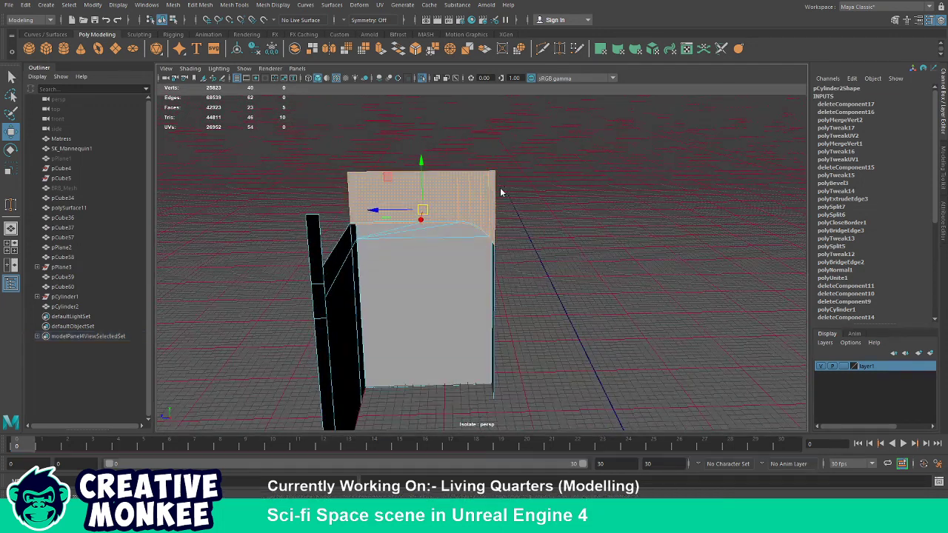
{"action": "key", "text": "Delete"}
Extrude the open top border loop upward into a vertical strip.
{"action": "double_click", "coordinate": [468, 225]}
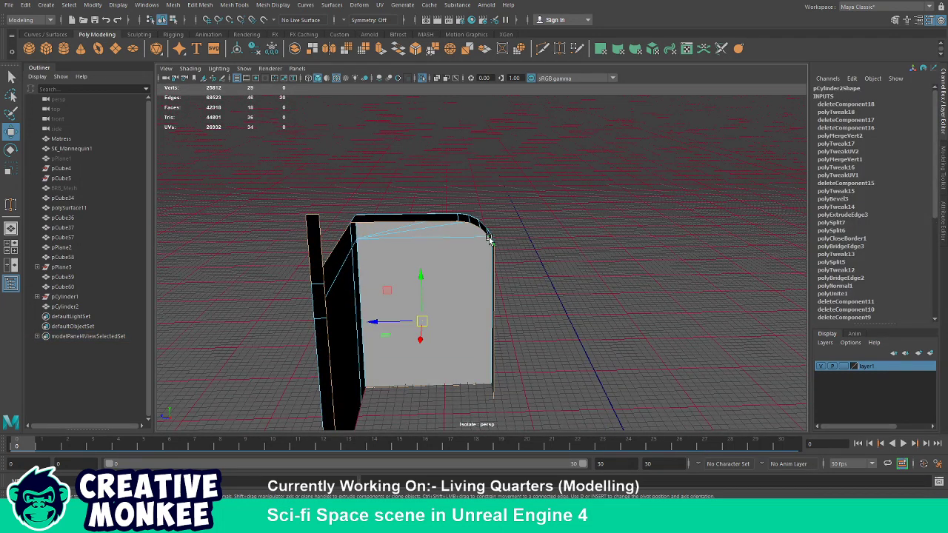
{"action": "key", "text": "q"}
{"action": "left_click", "coordinate": [427, 221]}
{"action": "double_click", "coordinate": [432, 222]}
{"action": "left_click_drag", "start_coordinate": [432, 222], "coordinate": [437, 214]}
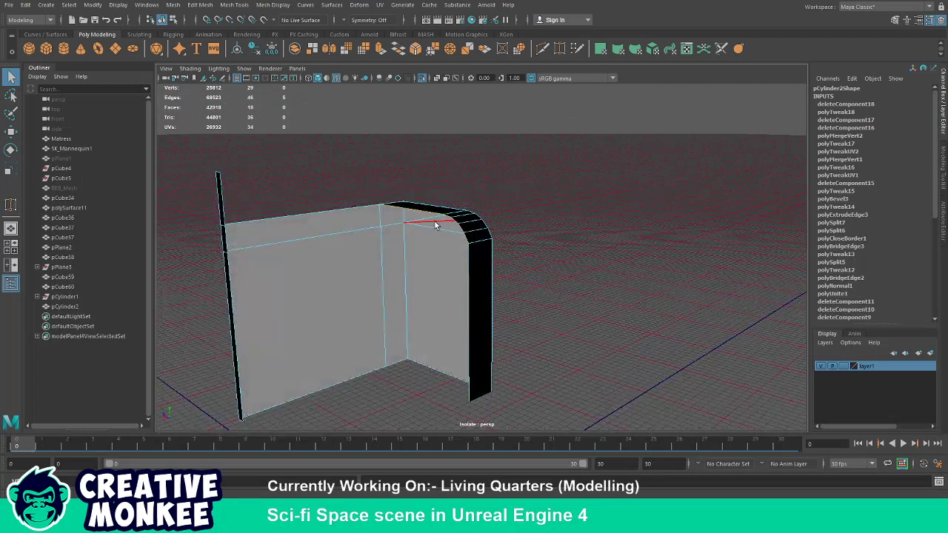
{"action": "key", "text": "ctrl+e"}
{"action": "left_click_drag", "start_coordinate": [421, 169], "coordinate": [423, 271]}
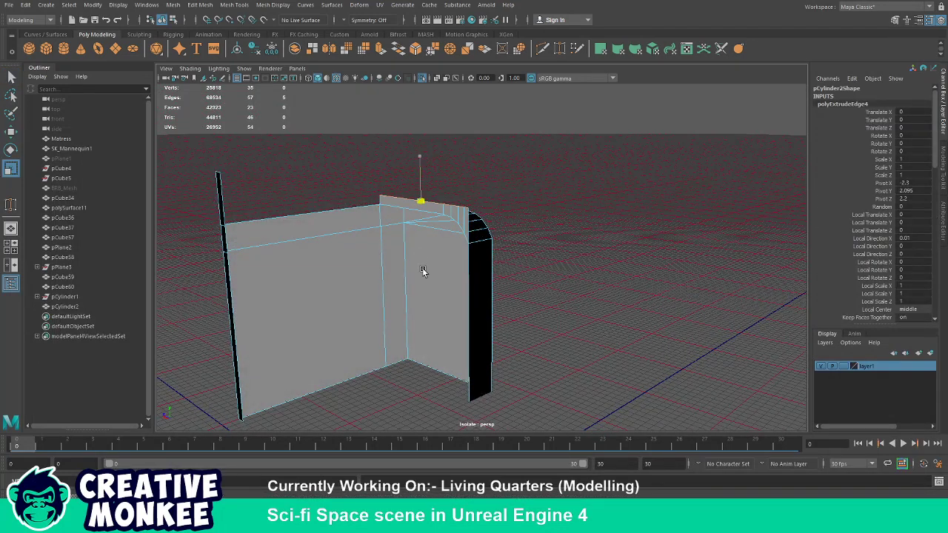
{"action": "left_click_drag", "start_coordinate": [421, 178], "coordinate": [420, 153]}
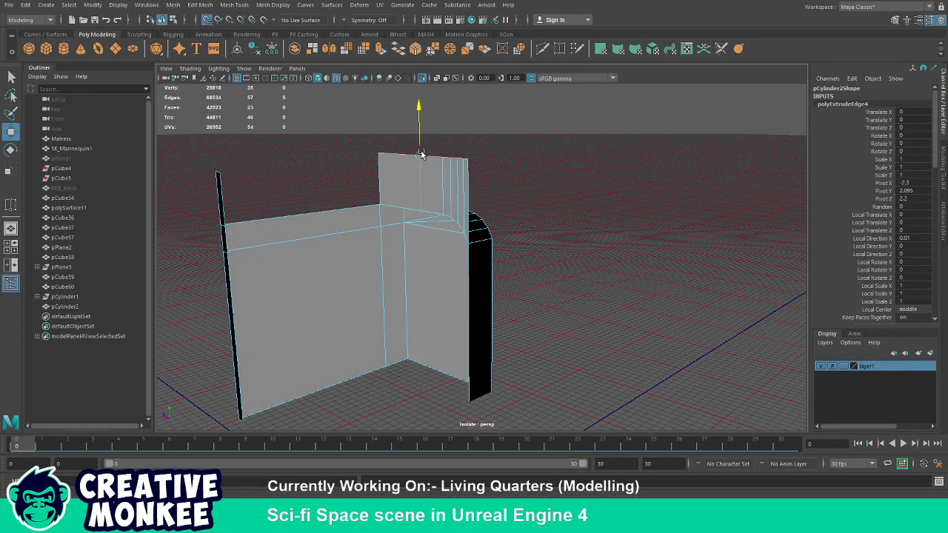
{"action": "left_click", "coordinate": [437, 141]}
{"action": "scroll", "scroll_direction": "up", "scroll_amount": 3}
Bridge the first pair of gap edges between the raised strip and wall.
{"action": "scroll", "scroll_direction": "up", "scroll_amount": 3}
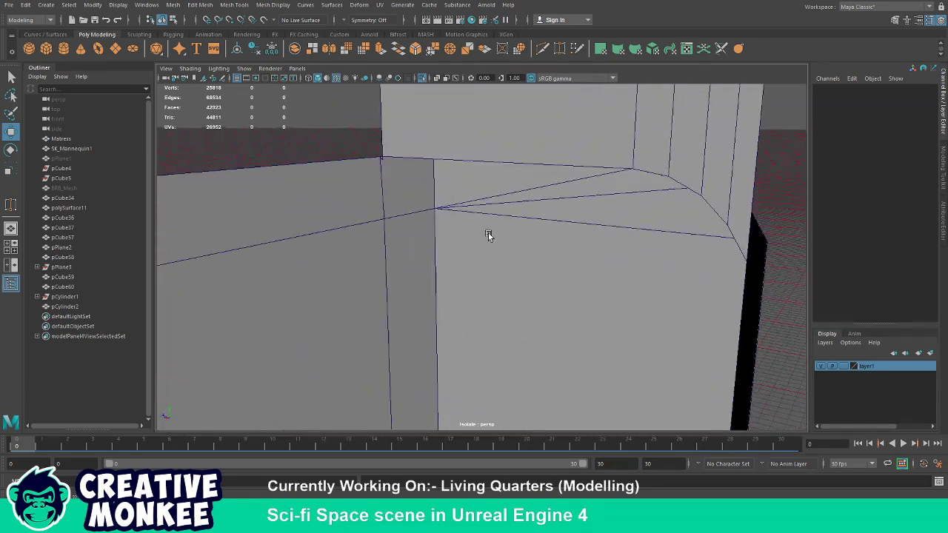
{"action": "scroll", "scroll_direction": "up", "scroll_amount": 3}
{"action": "left_click_drag", "start_coordinate": [398, 183], "coordinate": [313, 208]}
{"action": "left_click", "coordinate": [432, 211]}
{"action": "left_click", "coordinate": [412, 251]}
{"action": "left_click", "coordinate": [344, 207]}
{"action": "left_click_drag", "start_coordinate": [370, 261], "coordinate": [410, 275]}
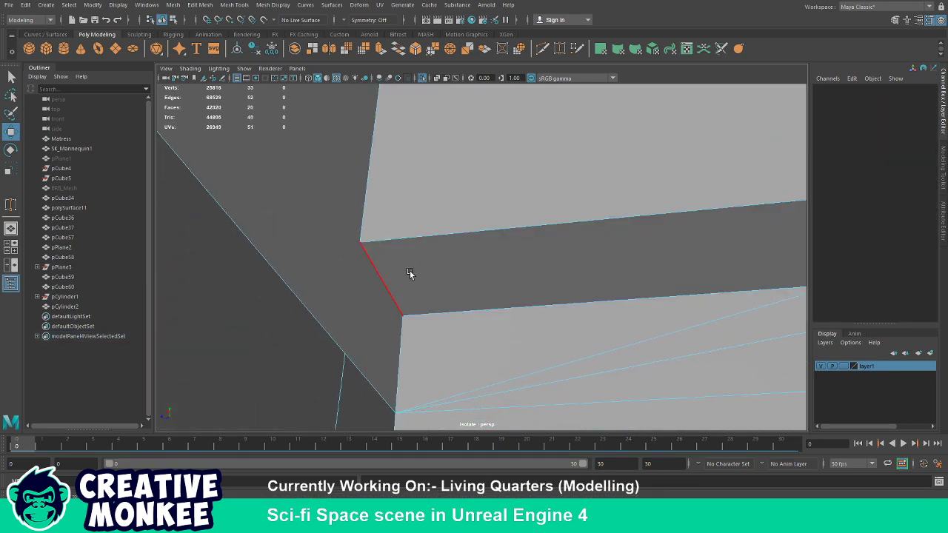
{"action": "left_click", "coordinate": [381, 275]}
{"action": "left_click", "coordinate": [384, 103]}
{"action": "left_click", "coordinate": [399, 49]}
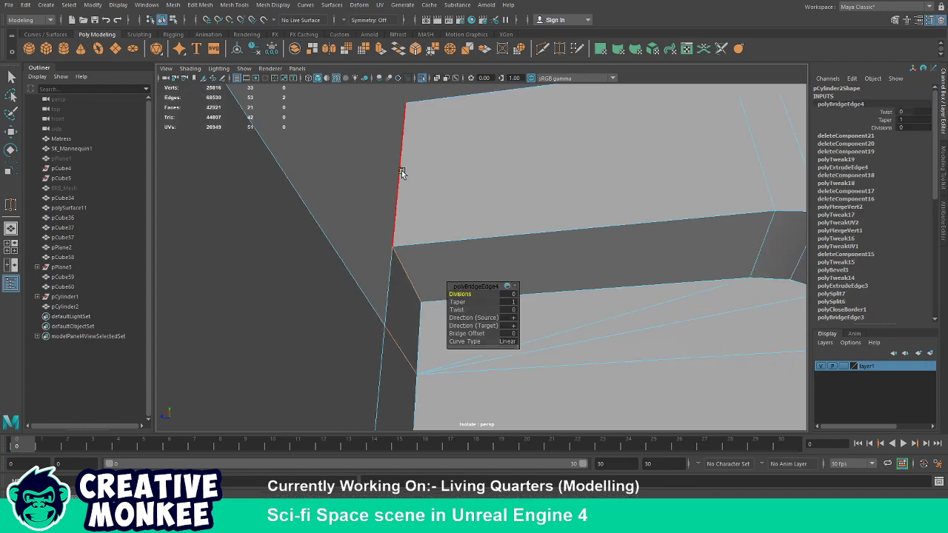
{"action": "left_click_drag", "start_coordinate": [399, 148], "coordinate": [427, 254]}
Bridge the remaining corner gap with another new face.
{"action": "left_click", "coordinate": [389, 204]}
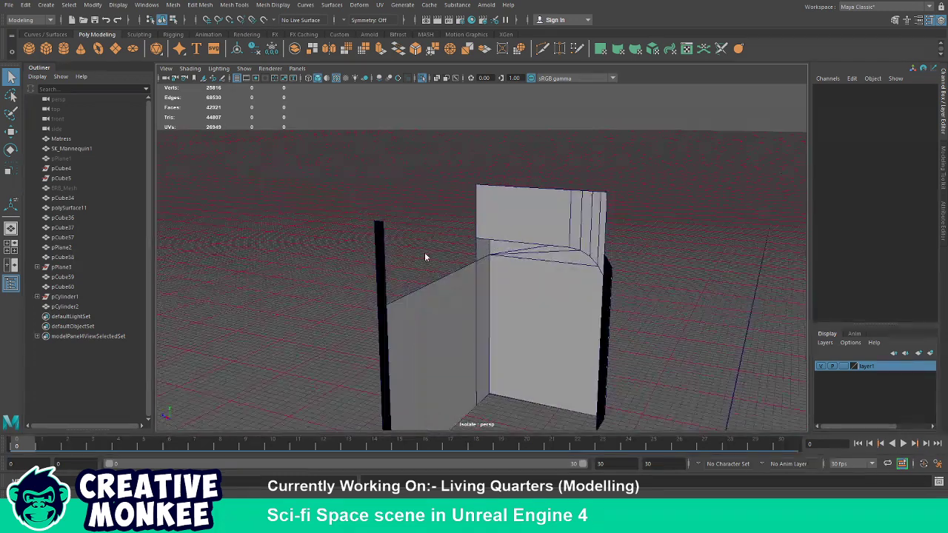
{"action": "left_click", "coordinate": [427, 254]}
{"action": "left_click_drag", "start_coordinate": [467, 235], "coordinate": [381, 250]}
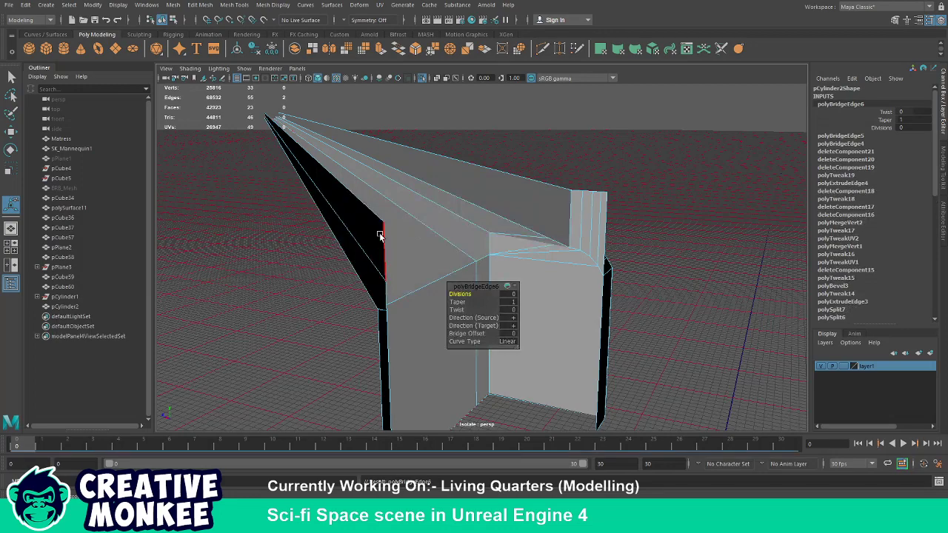
{"action": "left_click_drag", "start_coordinate": [376, 252], "coordinate": [445, 296]}
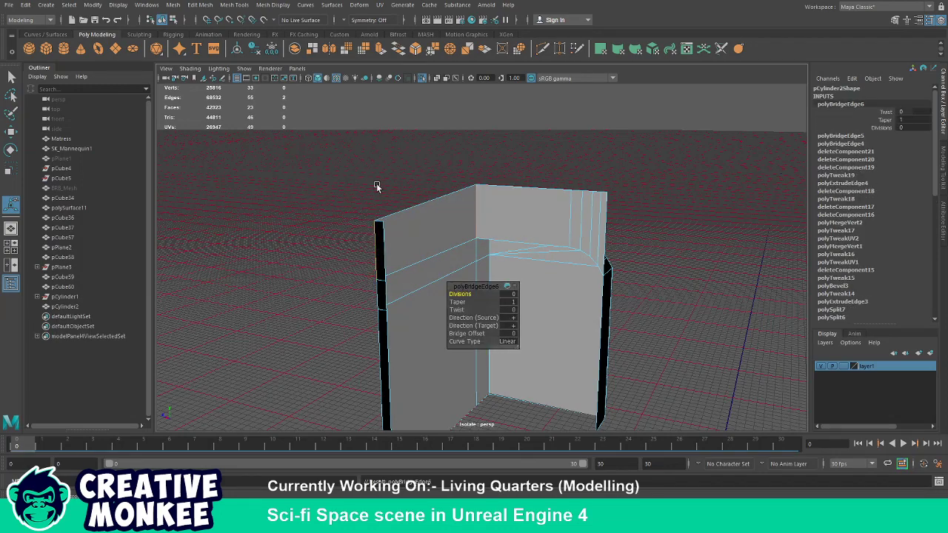
{"action": "left_click_drag", "start_coordinate": [393, 190], "coordinate": [444, 264]}
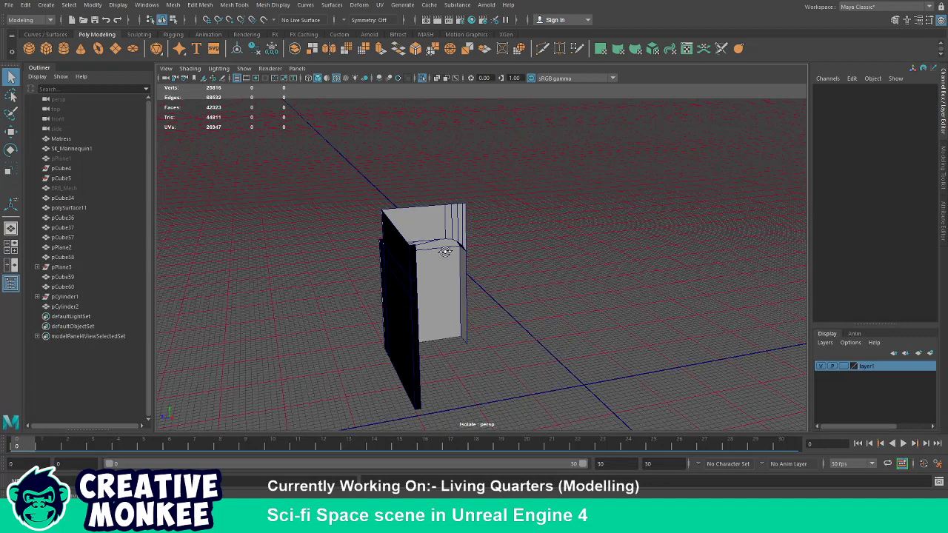
Leave isolation so the full room shows, and pick an edge loop on the left wall.
{"action": "left_click", "coordinate": [408, 218]}
{"action": "key", "text": "ctrl+1"}
{"action": "left_click_drag", "start_coordinate": [482, 248], "coordinate": [466, 265]}
{"action": "key", "text": "F10"}
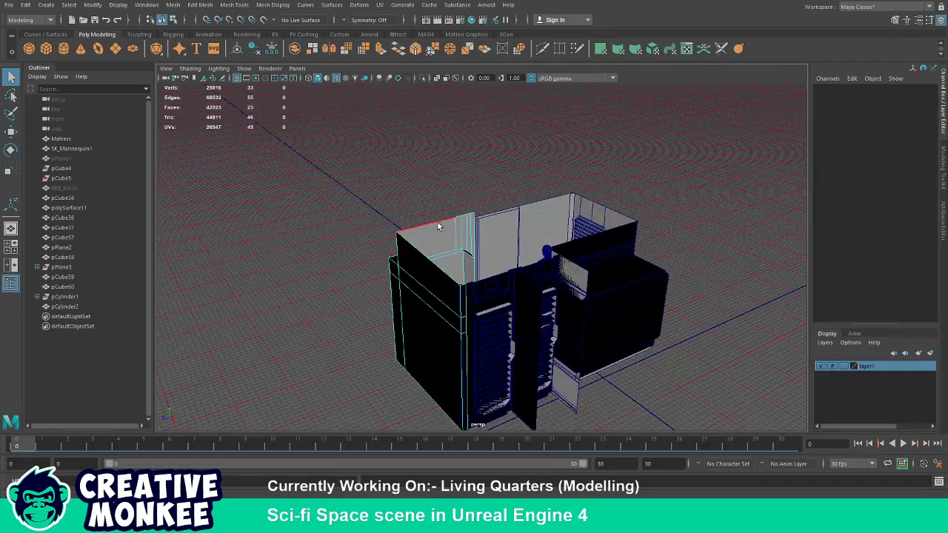
{"action": "double_click", "coordinate": [455, 219]}
{"action": "left_click_drag", "start_coordinate": [479, 215], "coordinate": [428, 187]}
Clear the edge selection and orbit around the room's outer wall, looking down over it.
{"action": "key", "text": "w"}
{"action": "key", "text": "F8"}
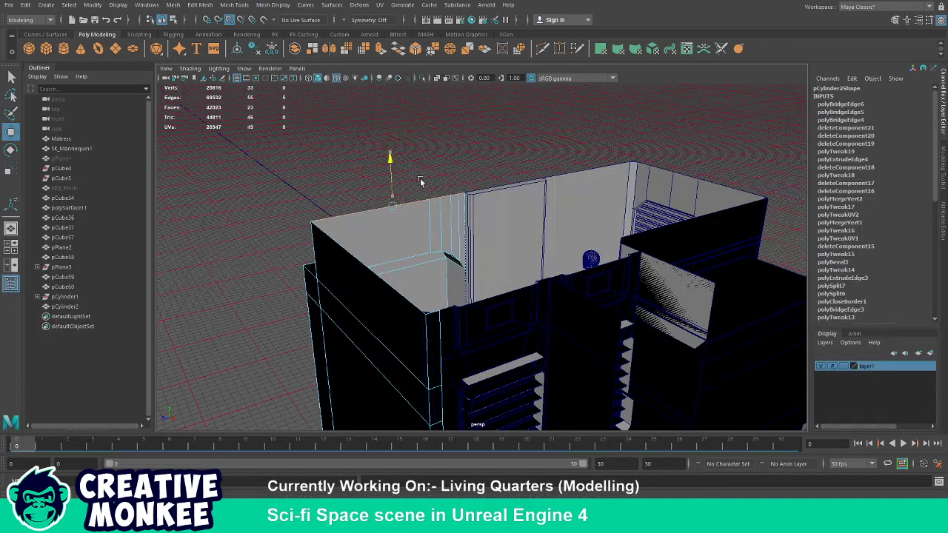
{"action": "left_click", "coordinate": [500, 148]}
{"action": "left_click_drag", "start_coordinate": [500, 148], "coordinate": [335, 235]}
{"action": "left_click_drag", "start_coordinate": [335, 234], "coordinate": [308, 238]}
{"action": "scroll", "scroll_direction": "up", "scroll_amount": 3}
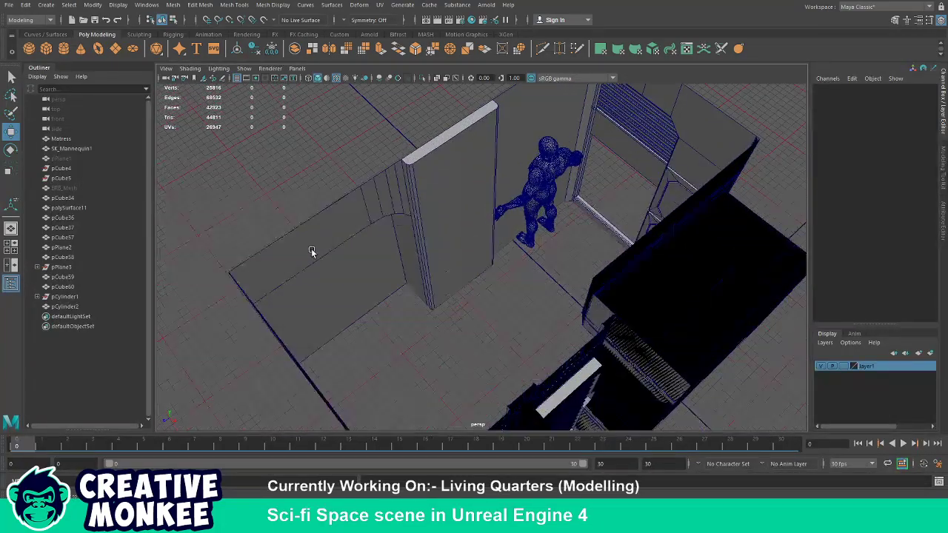
{"action": "left_click_drag", "start_coordinate": [311, 251], "coordinate": [386, 270]}
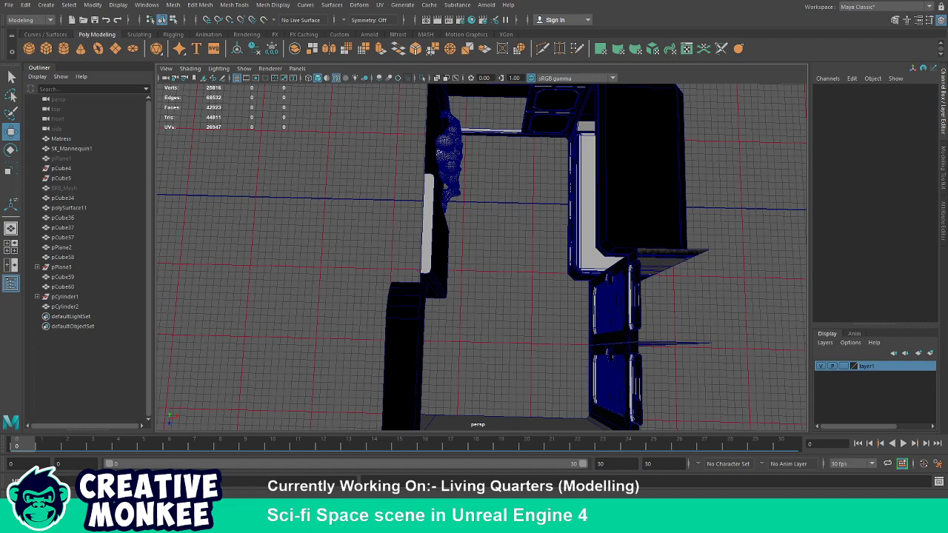
Slant the side of wall panel pCube58 by moving its outer edge.
{"action": "left_click_drag", "start_coordinate": [698, 352], "coordinate": [466, 321]}
{"action": "left_click", "coordinate": [367, 306]}
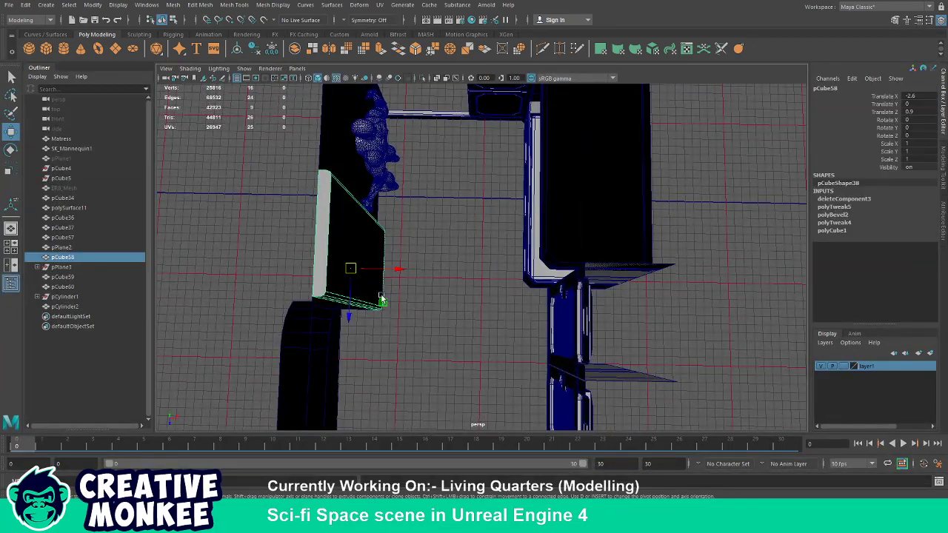
{"action": "left_click_drag", "start_coordinate": [380, 298], "coordinate": [431, 311]}
{"action": "left_click_drag", "start_coordinate": [320, 185], "coordinate": [395, 291]}
{"action": "left_click_drag", "start_coordinate": [395, 291], "coordinate": [416, 295]}
{"action": "left_click", "coordinate": [417, 226]}
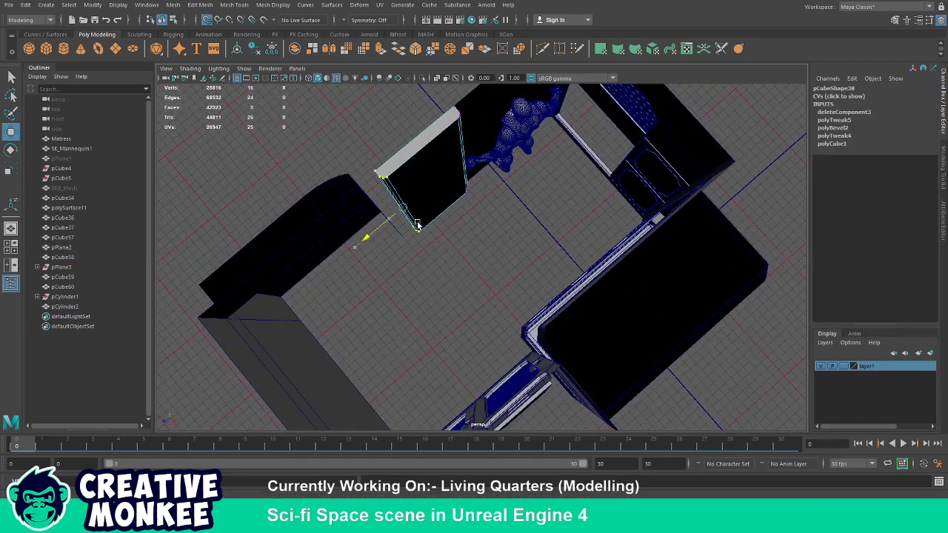
{"action": "left_click_drag", "start_coordinate": [417, 226], "coordinate": [423, 224]}
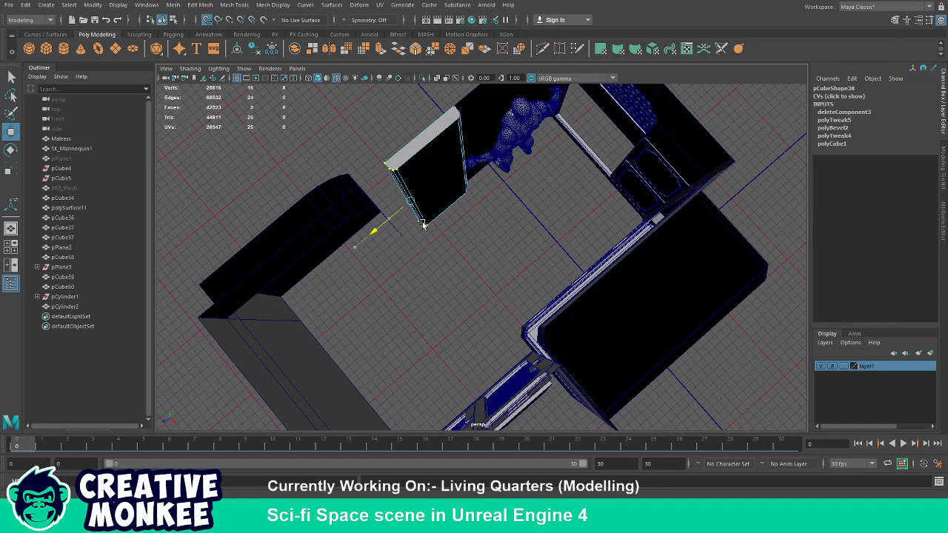
{"action": "left_click", "coordinate": [449, 302]}
Push the curved corner wall's edge loop out to reach the adjacent wall.
{"action": "left_click_drag", "start_coordinate": [449, 303], "coordinate": [510, 302]}
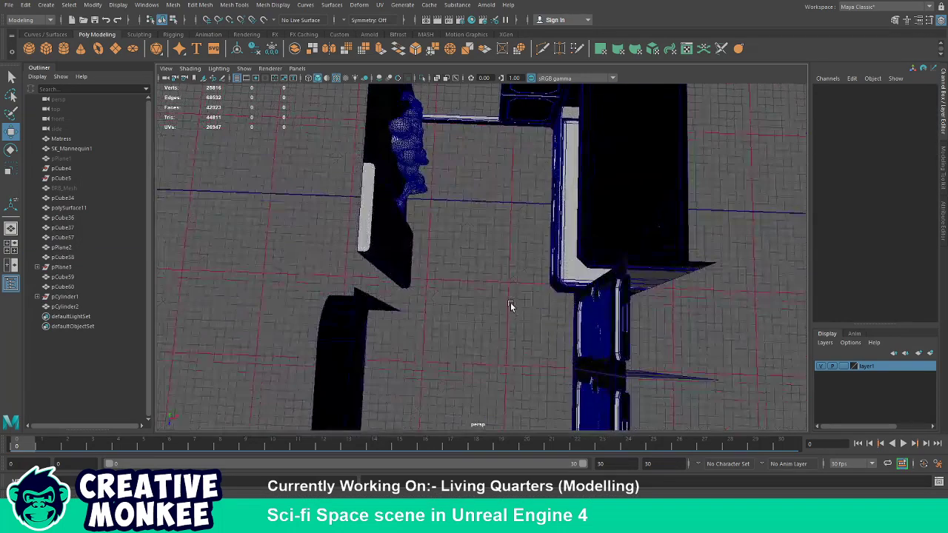
{"action": "left_click", "coordinate": [380, 312]}
{"action": "left_click_drag", "start_coordinate": [412, 324], "coordinate": [424, 280]}
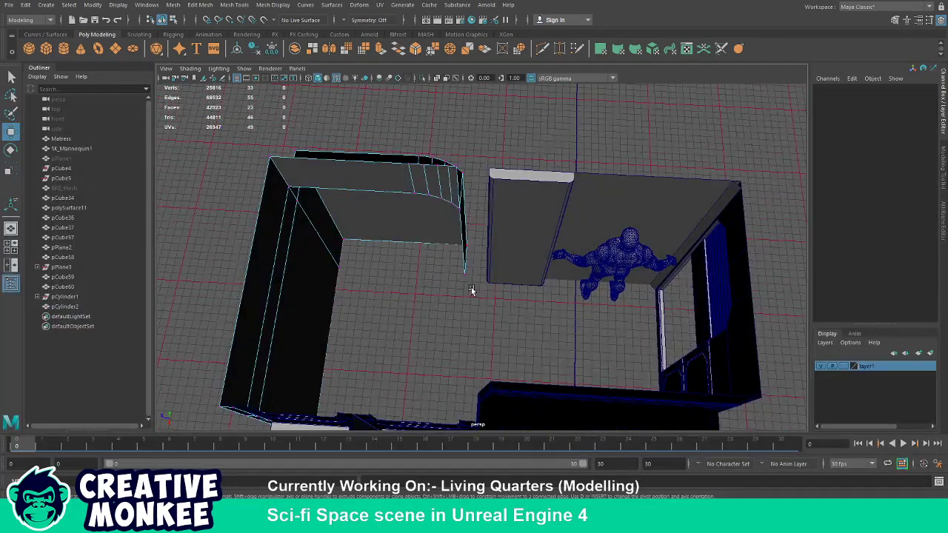
{"action": "left_click", "coordinate": [440, 216]}
{"action": "left_click_drag", "start_coordinate": [441, 216], "coordinate": [472, 276]}
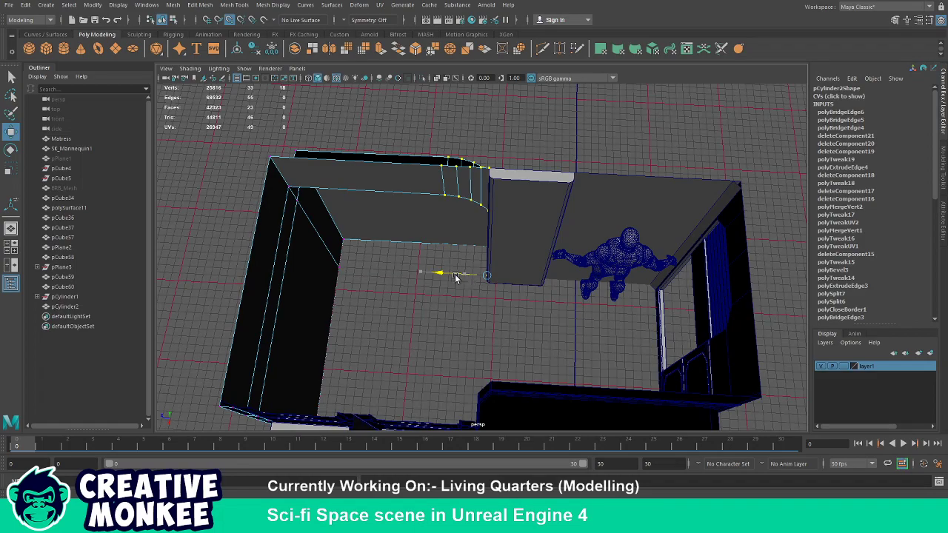
{"action": "left_click_drag", "start_coordinate": [416, 292], "coordinate": [431, 338]}
{"action": "left_click", "coordinate": [381, 328]}
Delete the right locker unit, pCube59.
{"action": "scroll", "scroll_direction": "down", "scroll_amount": 3}
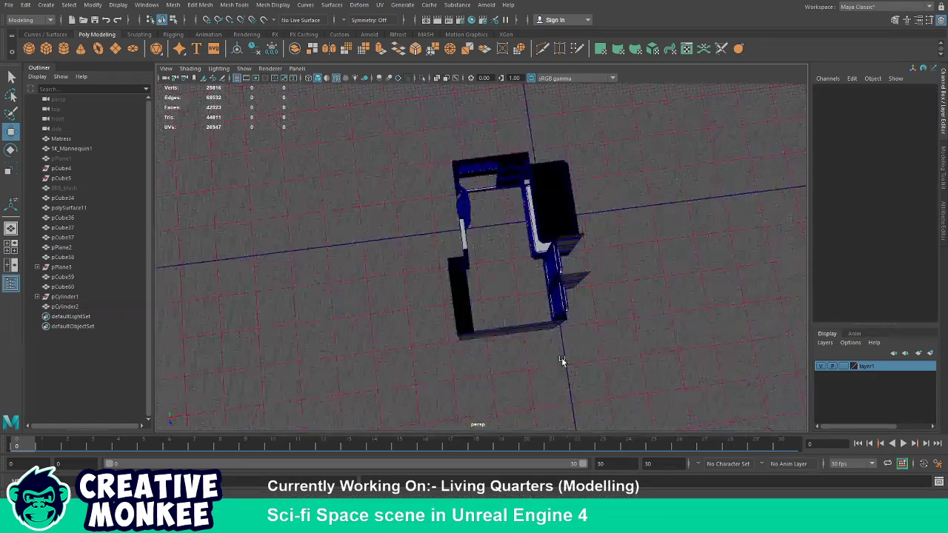
{"action": "left_click_drag", "start_coordinate": [563, 364], "coordinate": [605, 353]}
{"action": "scroll", "scroll_direction": "up", "scroll_amount": 3}
{"action": "left_click_drag", "start_coordinate": [577, 239], "coordinate": [546, 233]}
{"action": "left_click", "coordinate": [546, 218]}
{"action": "key", "text": "Delete"}
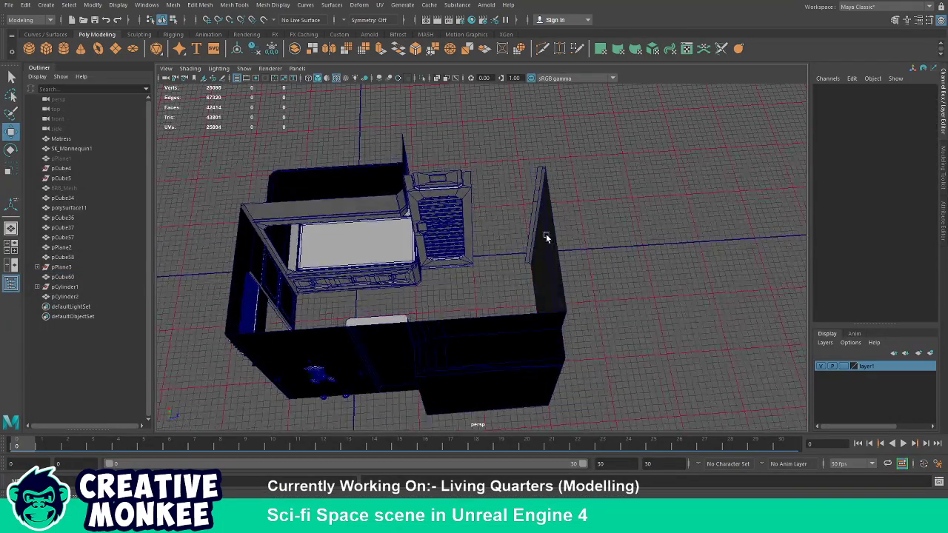
Shorten the L-shaped wall by moving its end vertices back from the top-vertex pivot.
{"action": "left_click", "coordinate": [545, 233]}
{"action": "left_click_drag", "start_coordinate": [540, 185], "coordinate": [511, 178]}
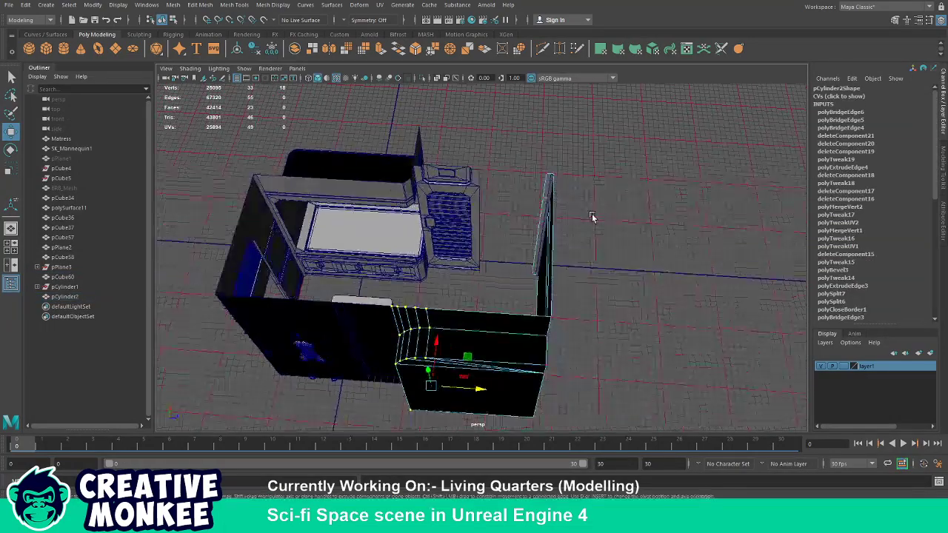
{"action": "left_click_drag", "start_coordinate": [489, 137], "coordinate": [532, 400]}
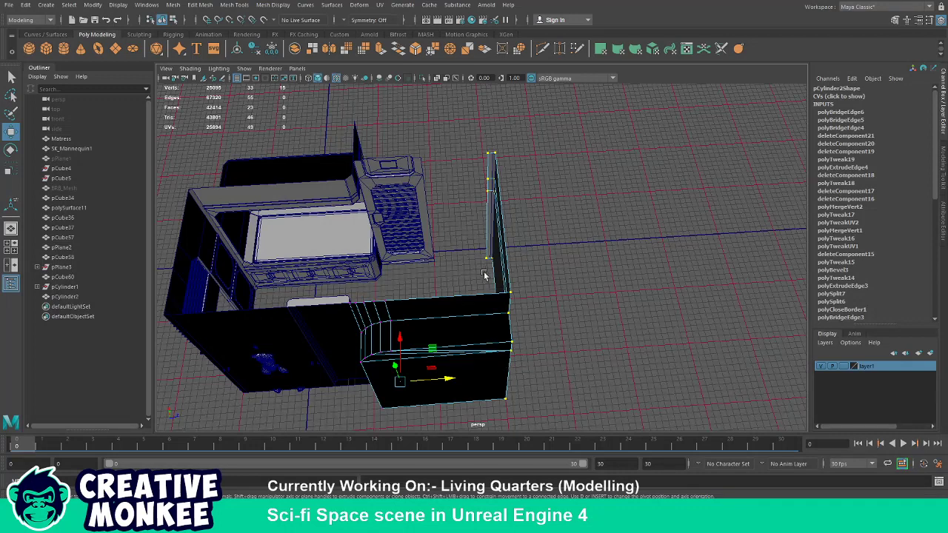
{"action": "left_click_drag", "start_coordinate": [400, 379], "coordinate": [447, 265]}
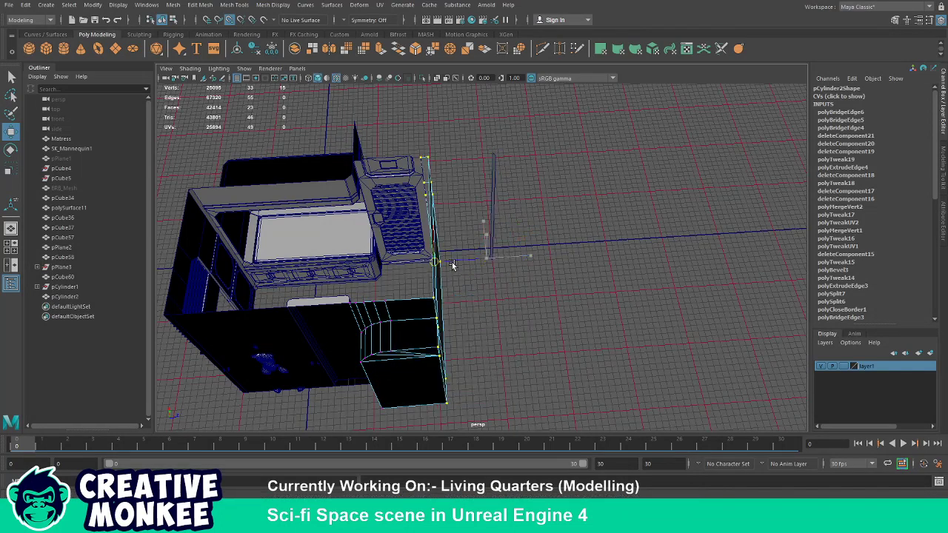
{"action": "left_click", "coordinate": [486, 250]}
Move the thin pole pCube60 left beside the bed unit, to Translate Z 2.15.
{"action": "left_click", "coordinate": [487, 250]}
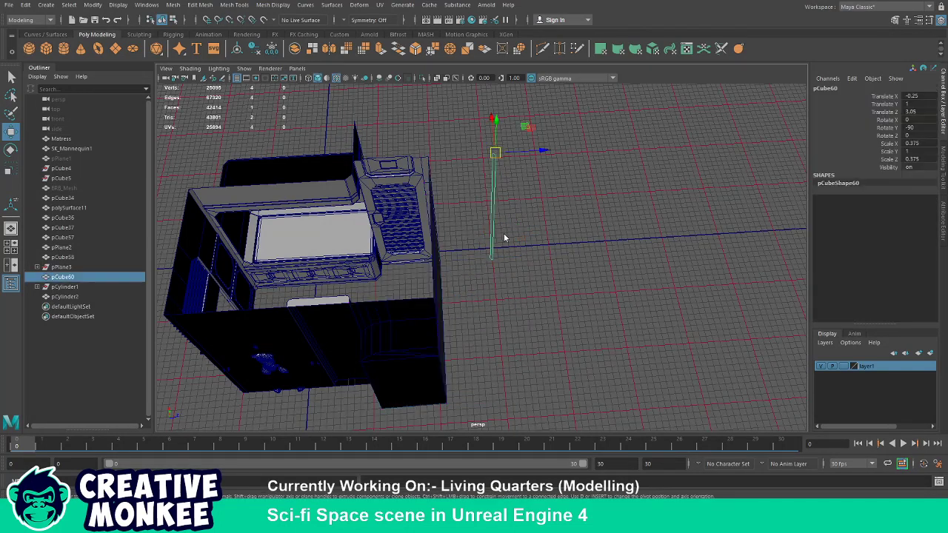
{"action": "left_click_drag", "start_coordinate": [497, 152], "coordinate": [431, 153]}
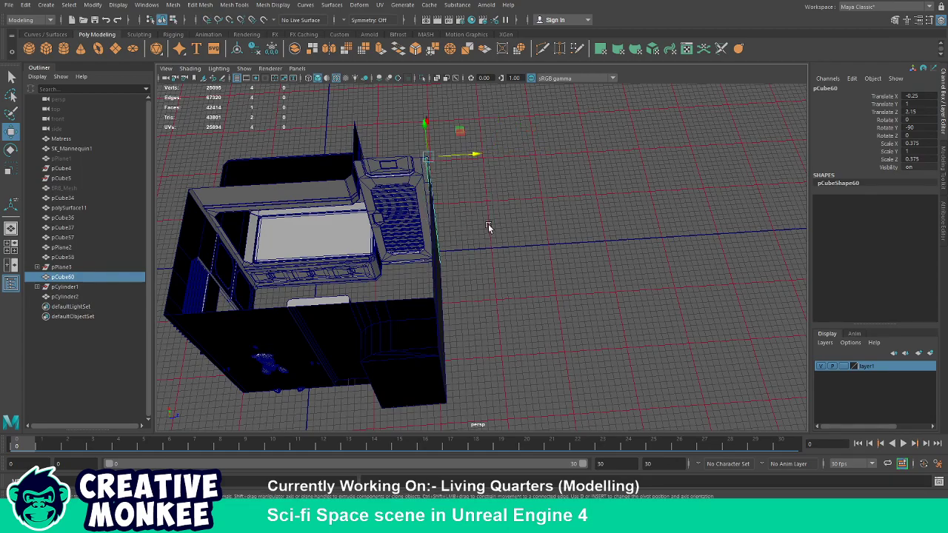
{"action": "left_click", "coordinate": [491, 227]}
{"action": "left_click_drag", "start_coordinate": [491, 227], "coordinate": [372, 254]}
{"action": "left_click", "coordinate": [430, 236]}
{"action": "left_click_drag", "start_coordinate": [430, 235], "coordinate": [568, 243]}
Move the left wall inward along X with grid snapping.
{"action": "left_click", "coordinate": [568, 243]}
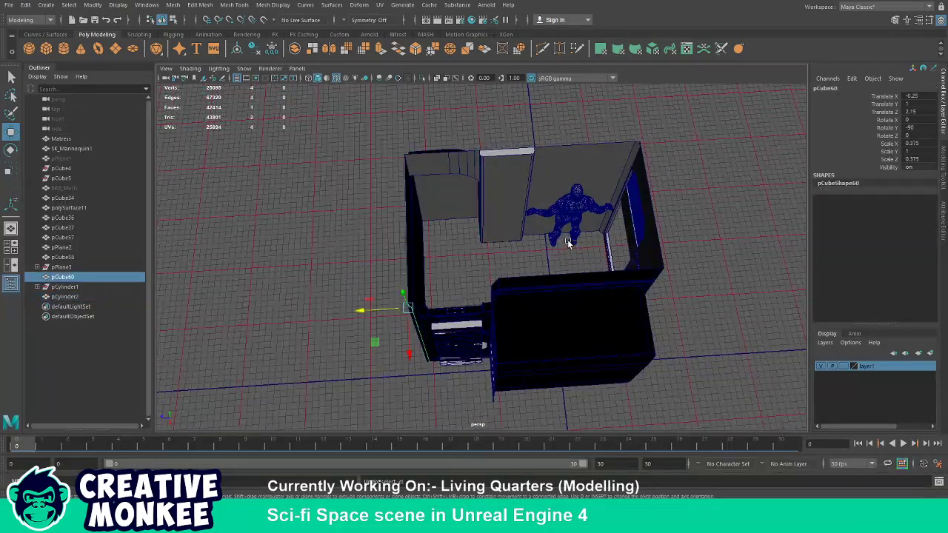
{"action": "left_click", "coordinate": [416, 256]}
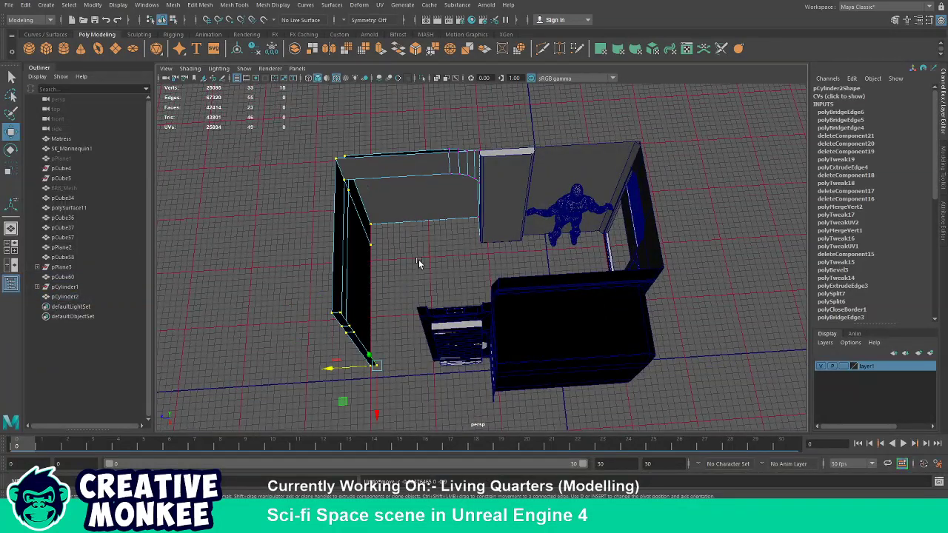
{"action": "left_click_drag", "start_coordinate": [420, 263], "coordinate": [451, 283]}
{"action": "key", "text": "x"}
{"action": "left_click_drag", "start_coordinate": [393, 362], "coordinate": [432, 363]}
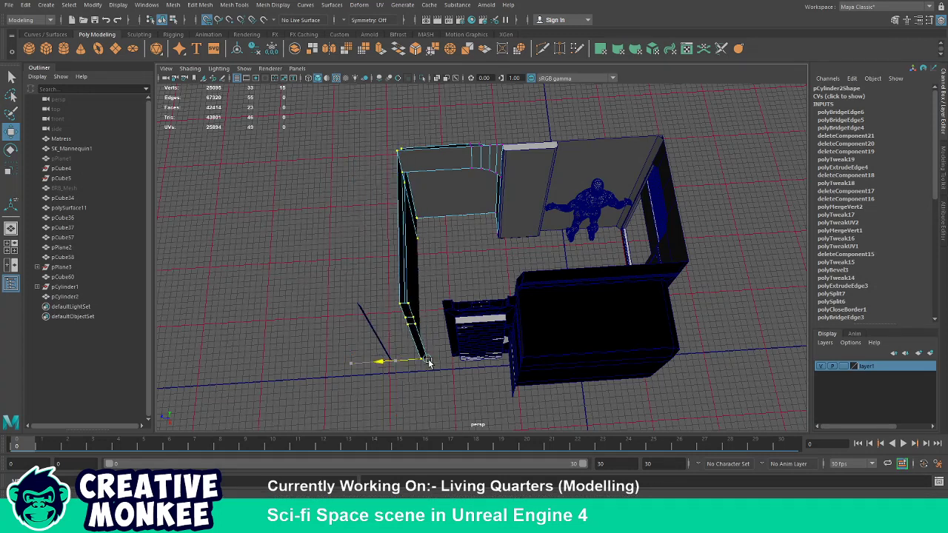
Grid-snap the thin pole pCube60 back toward the wall.
{"action": "left_click", "coordinate": [383, 342]}
{"action": "key", "text": "x"}
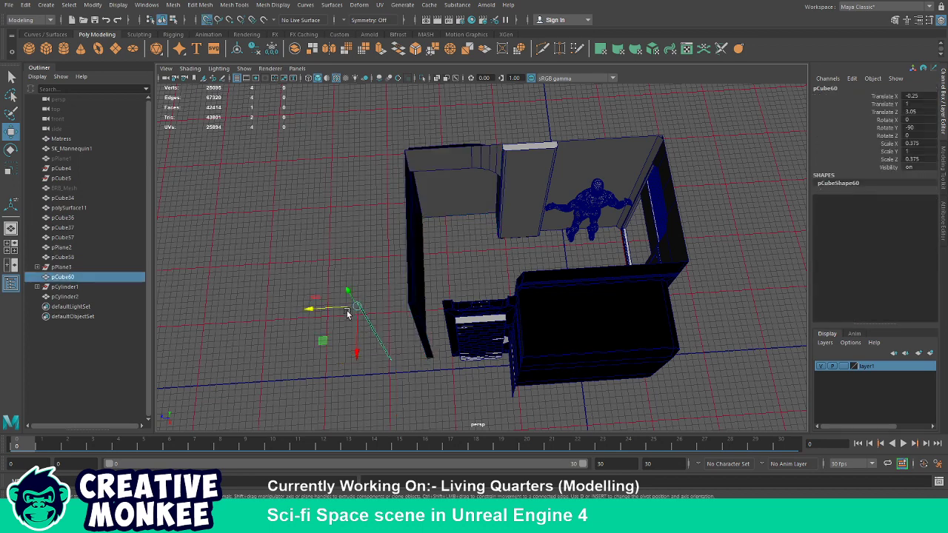
{"action": "left_click_drag", "start_coordinate": [383, 342], "coordinate": [435, 359]}
{"action": "left_click", "coordinate": [434, 359]}
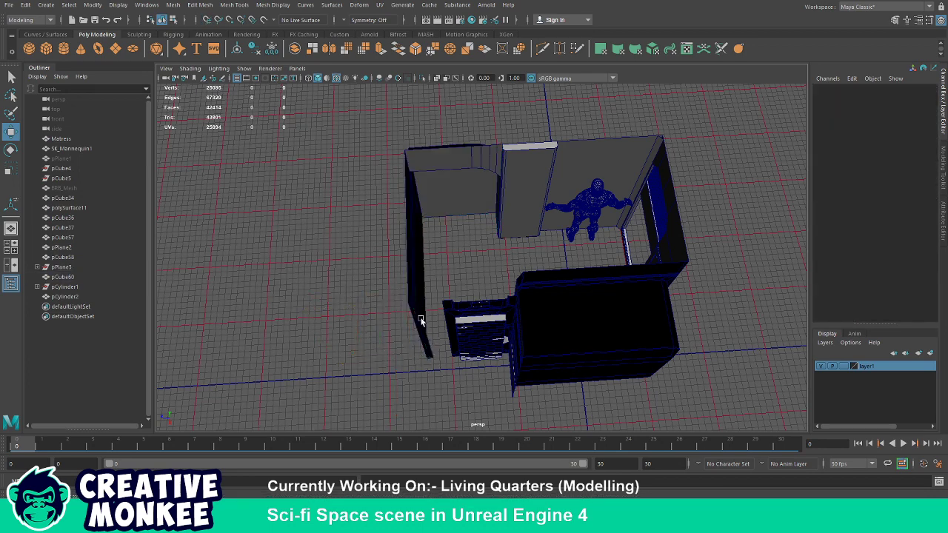
Extrude the L-shaped wall's bottom edge into a new segment reaching the bed unit.
{"action": "left_click", "coordinate": [421, 323]}
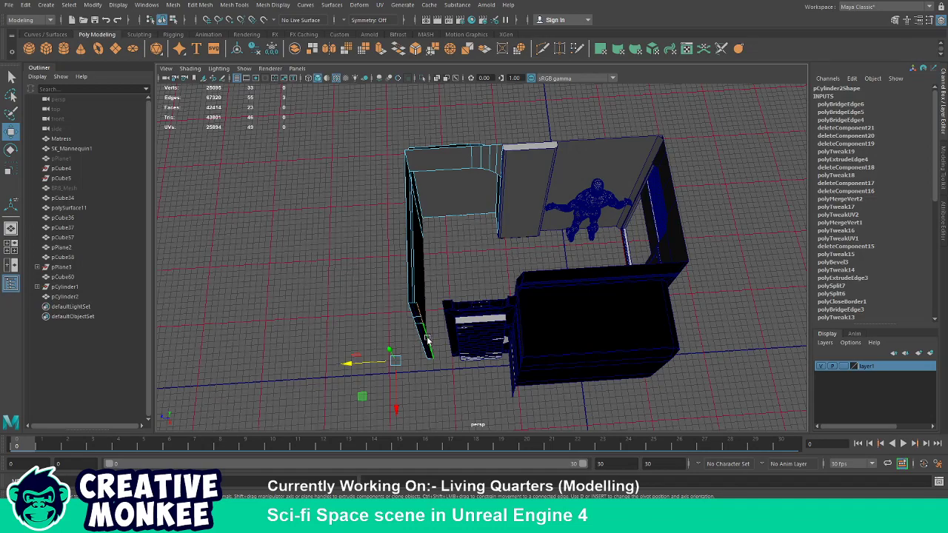
{"action": "left_click", "coordinate": [427, 342]}
{"action": "left_click_drag", "start_coordinate": [396, 362], "coordinate": [420, 363]}
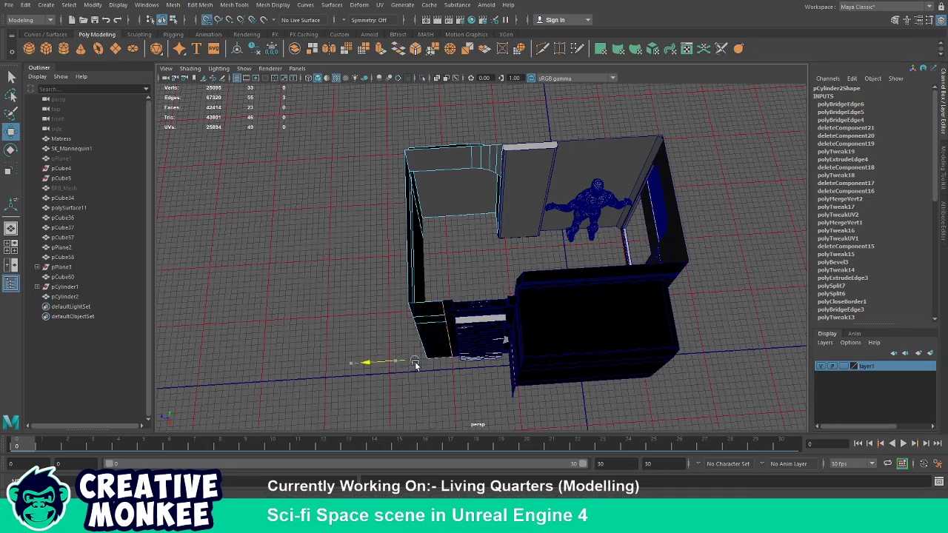
{"action": "key", "text": "F8"}
{"action": "left_click", "coordinate": [341, 274]}
{"action": "left_click_drag", "start_coordinate": [342, 274], "coordinate": [538, 294]}
{"action": "scroll", "scroll_direction": "down", "scroll_amount": 3}
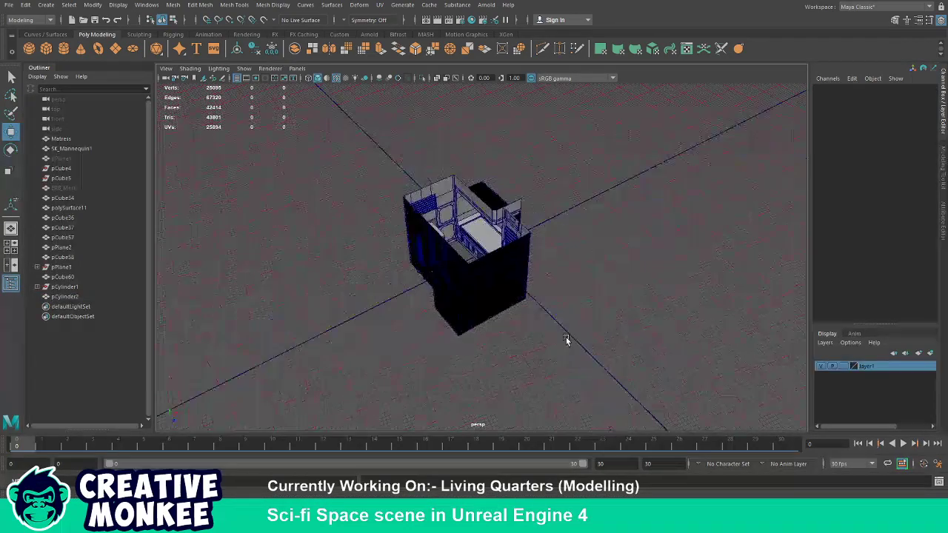
{"action": "left_click_drag", "start_coordinate": [566, 337], "coordinate": [681, 313]}
{"action": "scroll", "scroll_direction": "up", "scroll_amount": 3}
{"action": "scroll", "scroll_direction": "up", "scroll_amount": 3}
{"action": "scroll", "scroll_direction": "up", "scroll_amount": 3}
{"action": "left_click_drag", "start_coordinate": [579, 291], "coordinate": [484, 324]}
{"action": "scroll", "scroll_direction": "down", "scroll_amount": 3}
{"action": "scroll", "scroll_direction": "up", "scroll_amount": 3}
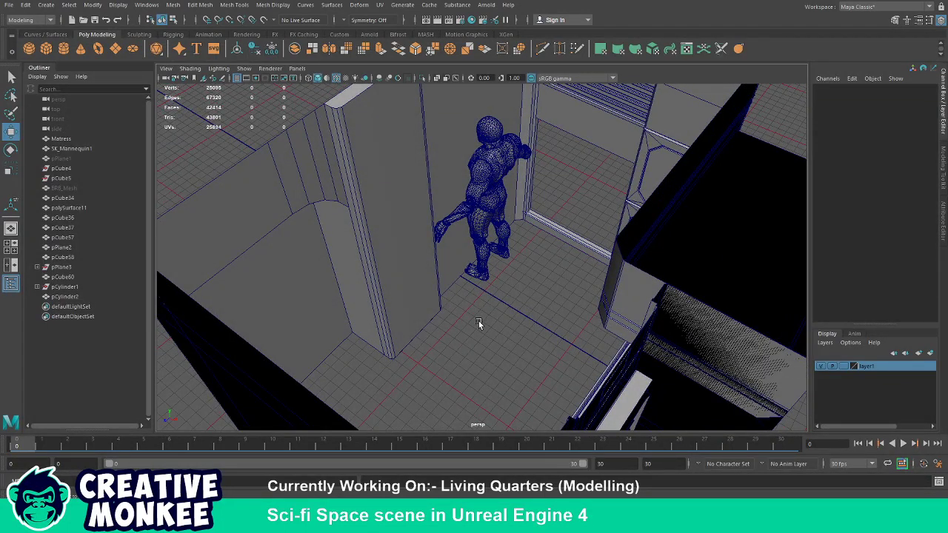
{"action": "left_click_drag", "start_coordinate": [478, 321], "coordinate": [479, 321]}
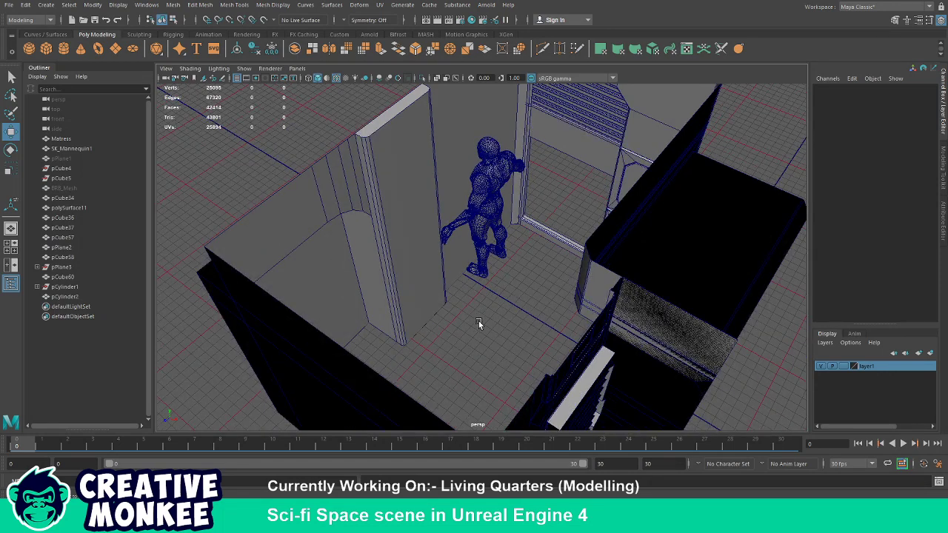
{"action": "scroll", "scroll_direction": "down", "scroll_amount": 3}
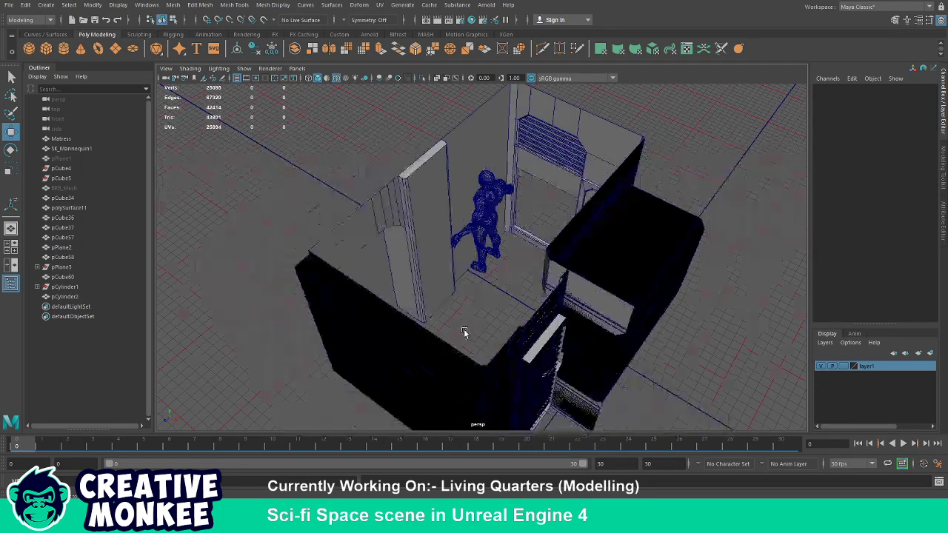
{"action": "scroll", "scroll_direction": "down", "scroll_amount": 3}
{"action": "scroll", "scroll_direction": "down", "scroll_amount": 3}
{"action": "left_click_drag", "start_coordinate": [515, 348], "coordinate": [333, 365]}
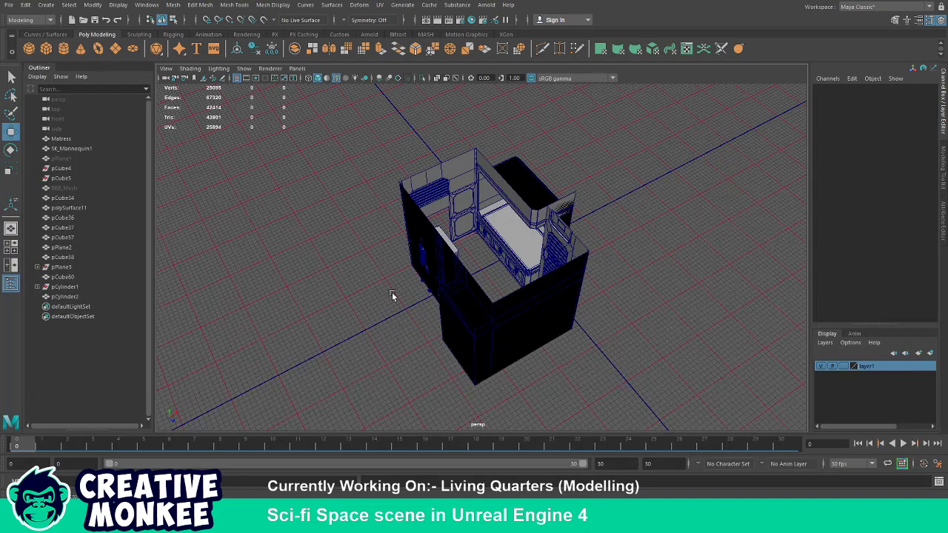
{"action": "left_click_drag", "start_coordinate": [392, 291], "coordinate": [323, 190]}
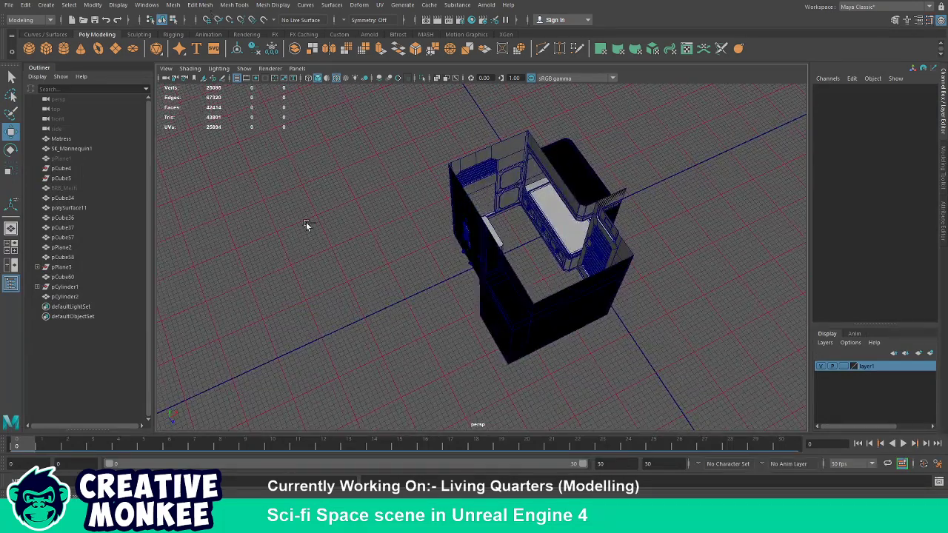